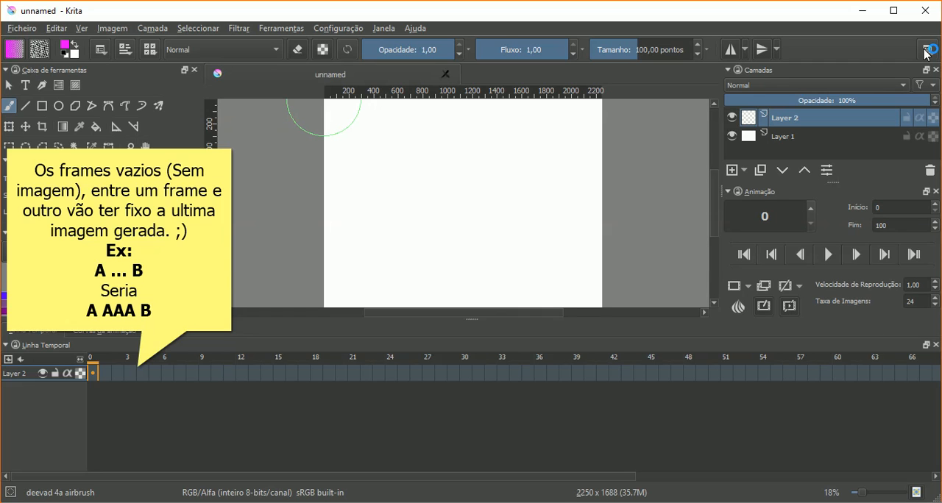
# - Switch the window layout to the Default workspace
pyautogui.click(927, 50)
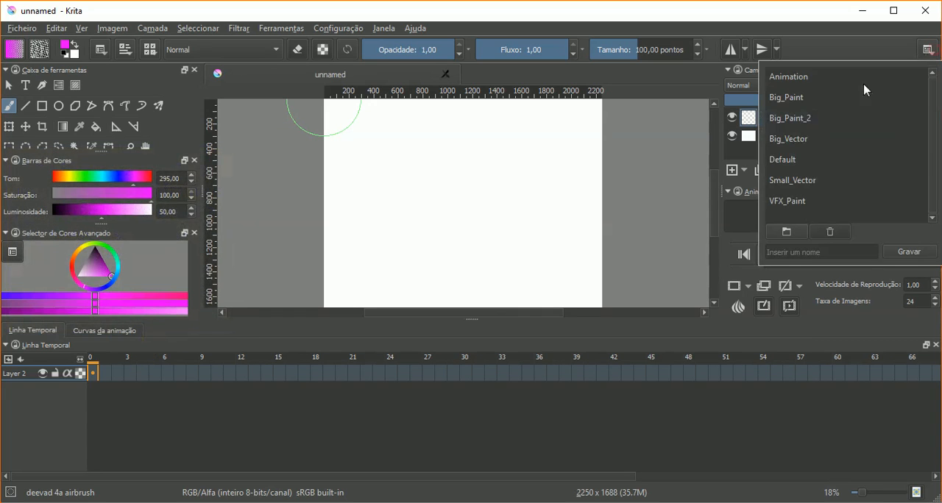
pyautogui.click(784, 159)
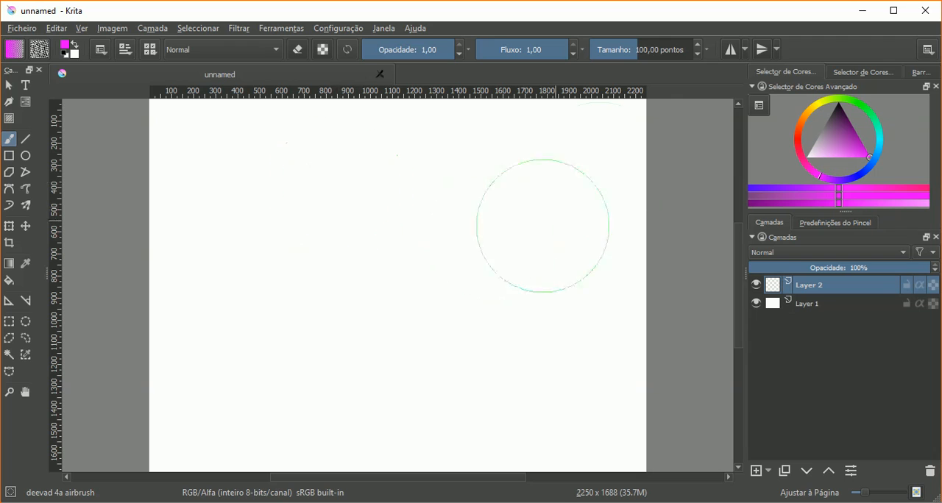
# - Examine the saved workspaces, the window commands, the Áreas Acopláveis and Temas options, and the list of available dockers
pyautogui.click(927, 49)
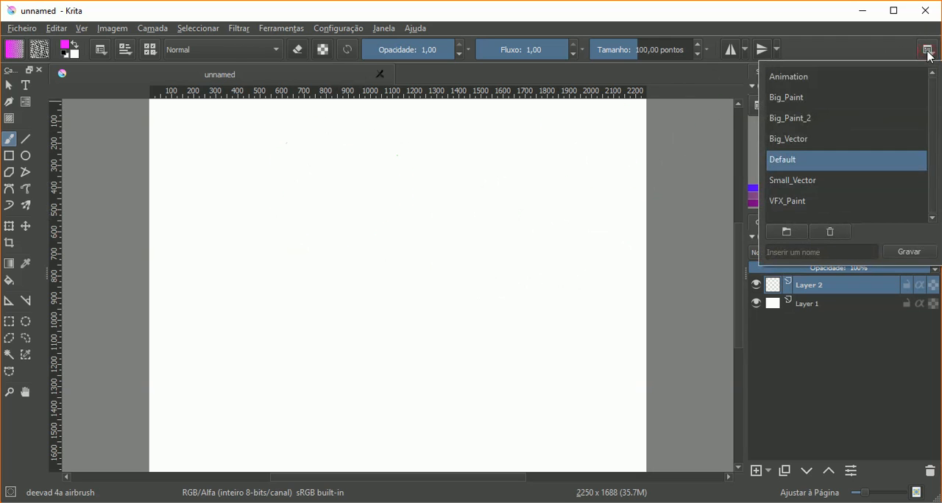
pyautogui.click(378, 30)
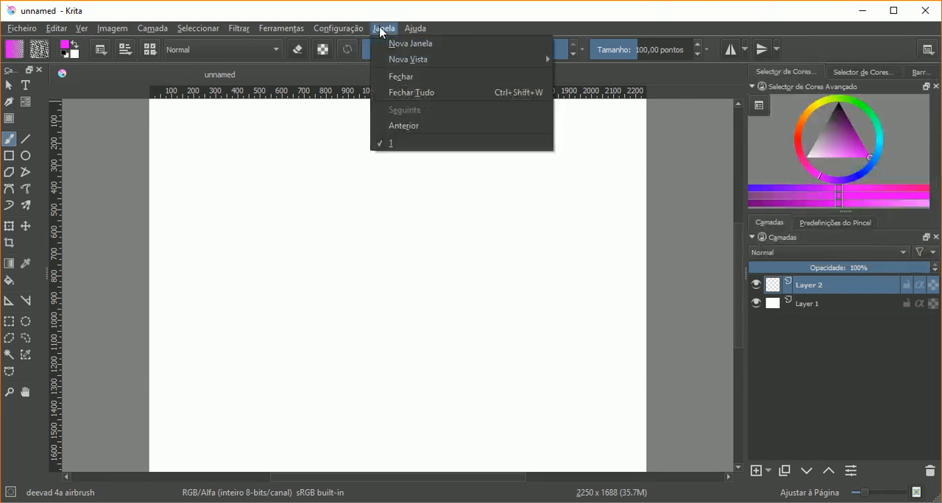
pyautogui.moveTo(361, 144)
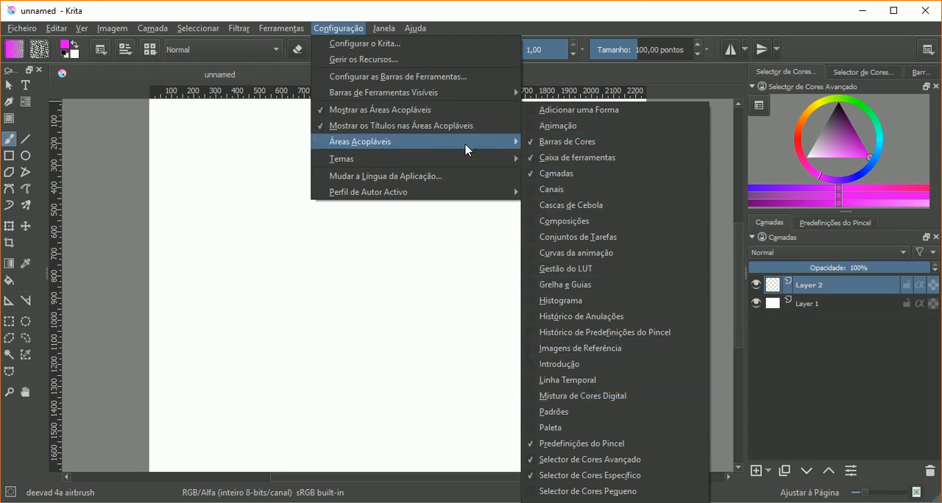
pyautogui.moveTo(468, 166)
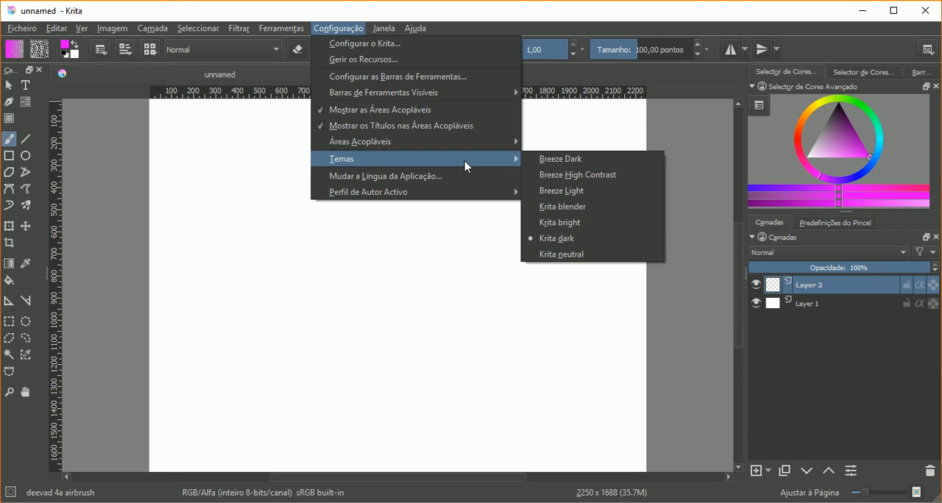
pyautogui.click(916, 57)
pyautogui.click(932, 56)
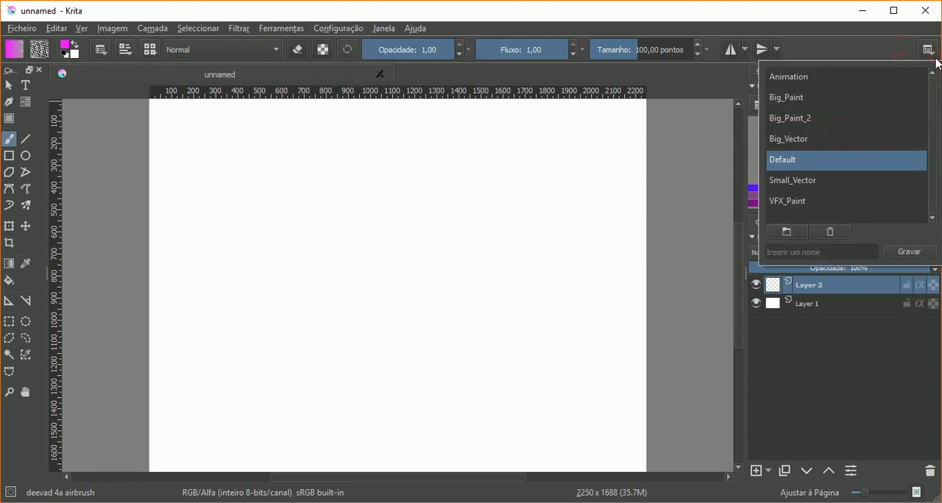
pyautogui.click(806, 59)
pyautogui.rightClick(805, 55)
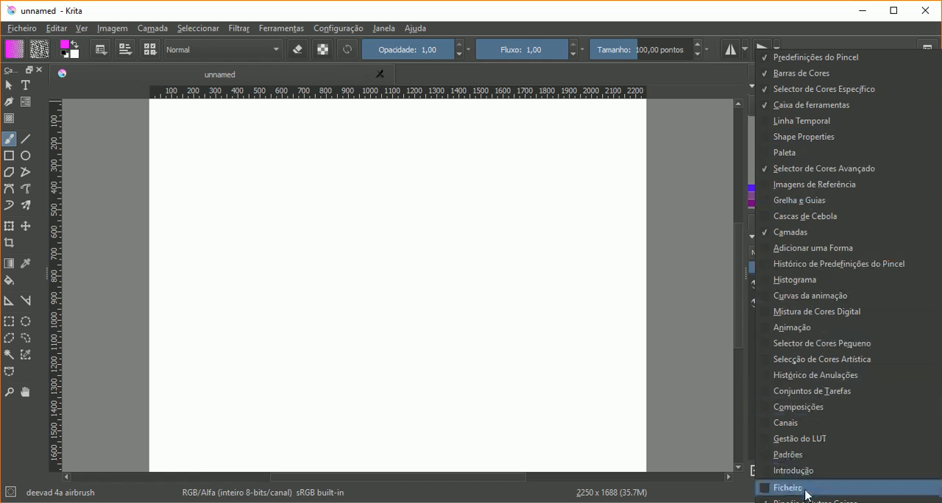
pyautogui.click(846, 42)
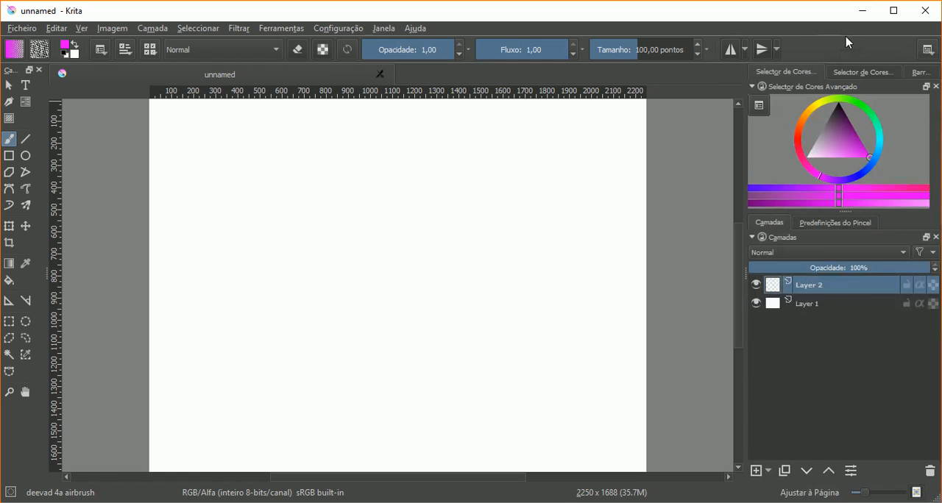
# - Switch the window layout to the Animation workspace and close the workspace list
pyautogui.click(929, 50)
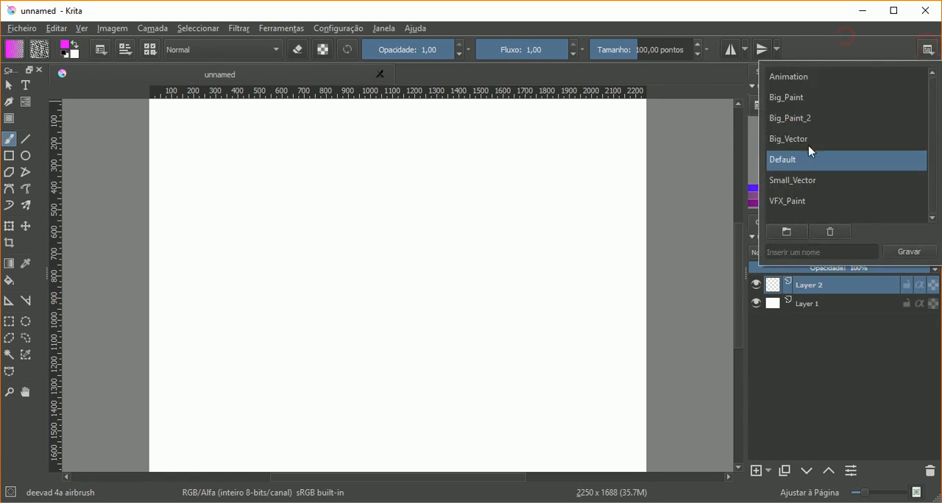
pyautogui.click(805, 79)
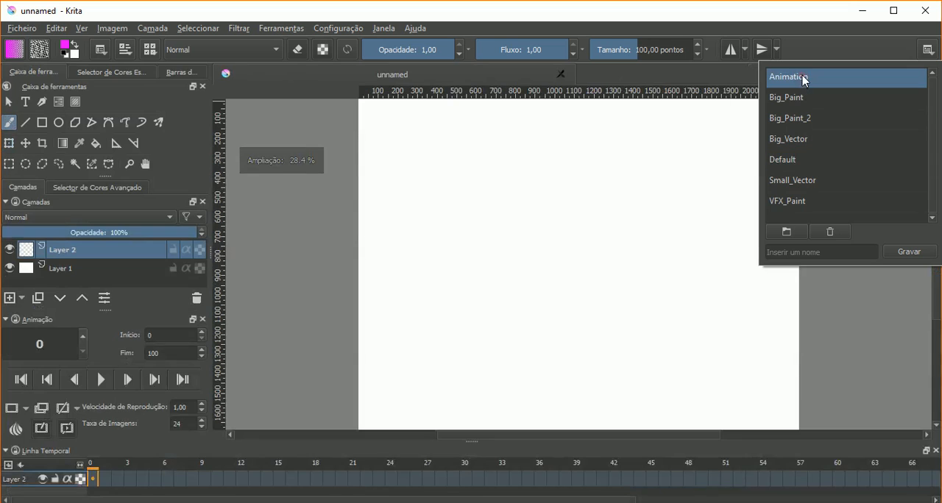
pyautogui.click(789, 27)
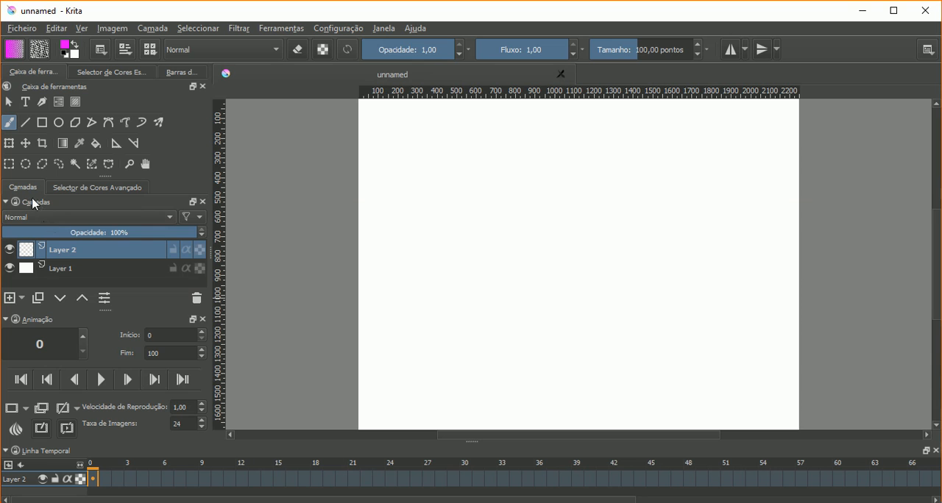
# - Dock the Camadas panel on the opposite side of the canvas with the Animação panel directly beneath it
pyautogui.moveTo(27, 201); pyautogui.dragTo(906, 172)
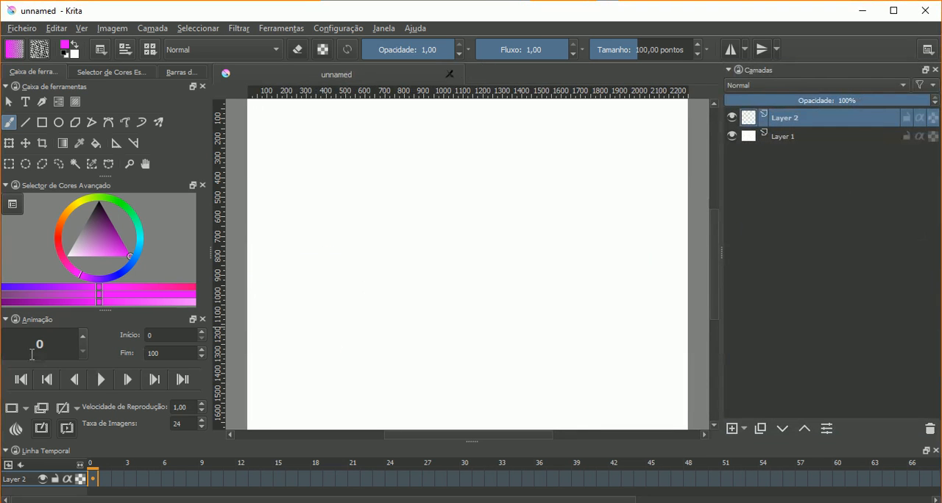
pyautogui.moveTo(28, 321); pyautogui.dragTo(812, 404)
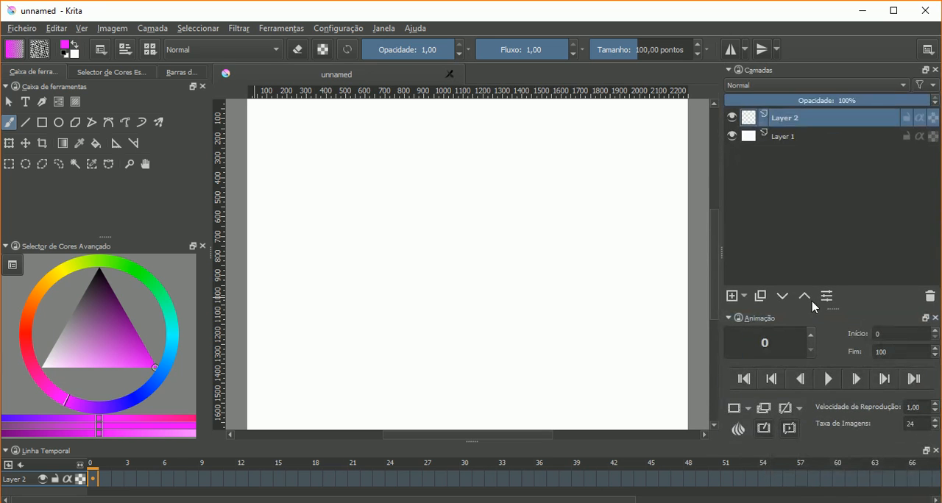
pyautogui.moveTo(832, 309)
pyautogui.mouseDown()
pyautogui.moveTo(832, 284)
pyautogui.moveTo(829, 306)
pyautogui.mouseUp()
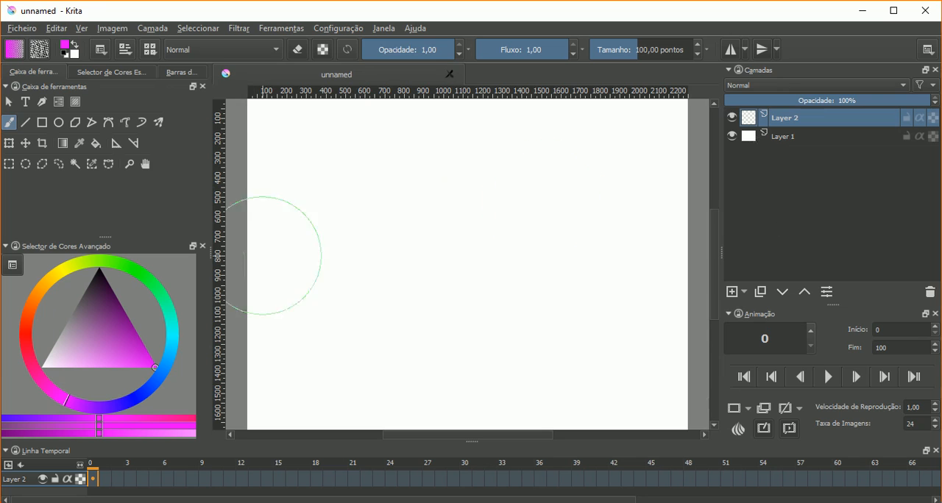
# - Remove the Selector de Cores Específico docker and shrink the toolbox area to give the Selector de Cores Avançado more height
pyautogui.click(129, 74)
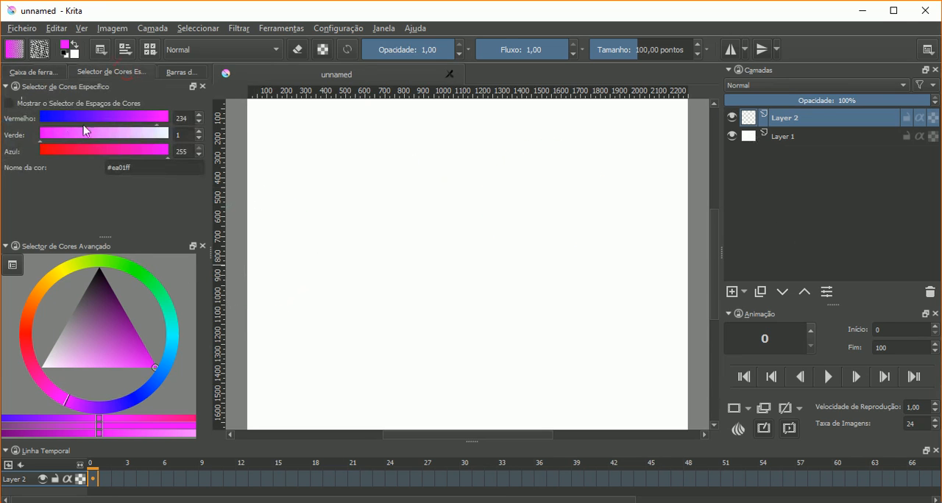
pyautogui.click(203, 87)
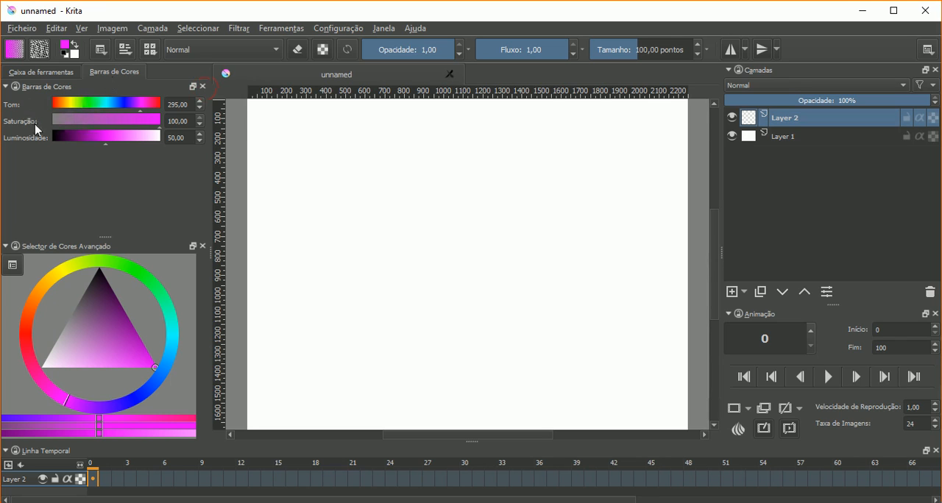
pyautogui.click(41, 72)
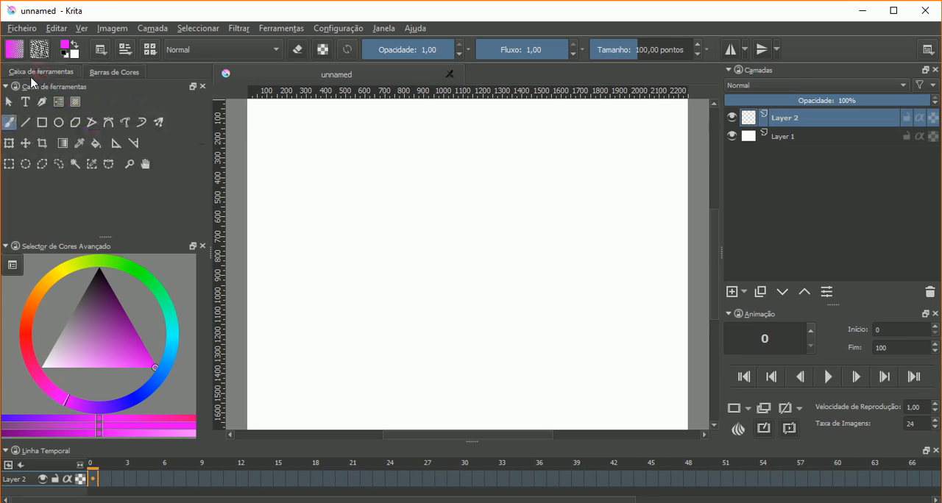
pyautogui.moveTo(104, 237); pyautogui.dragTo(103, 180)
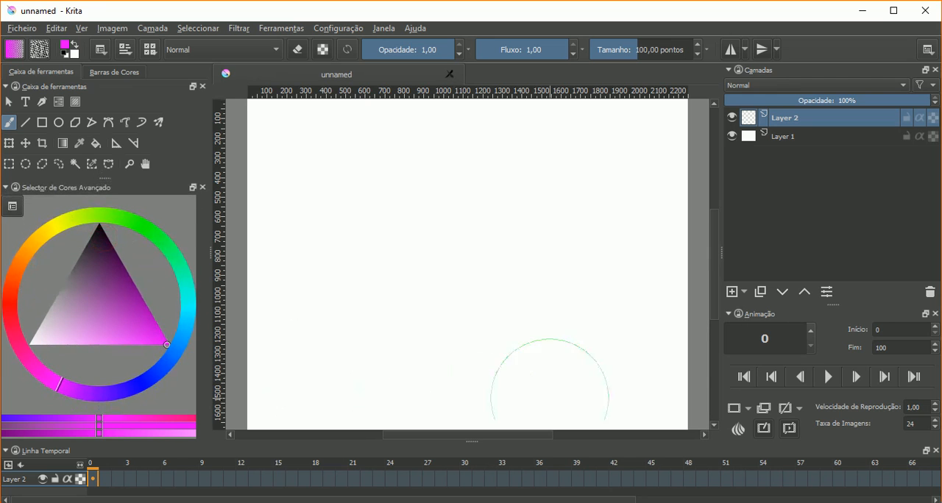
# - Show the Curvas da animação docker and enlarge the docker area it shares with the timeline
pyautogui.rightClick(819, 50)
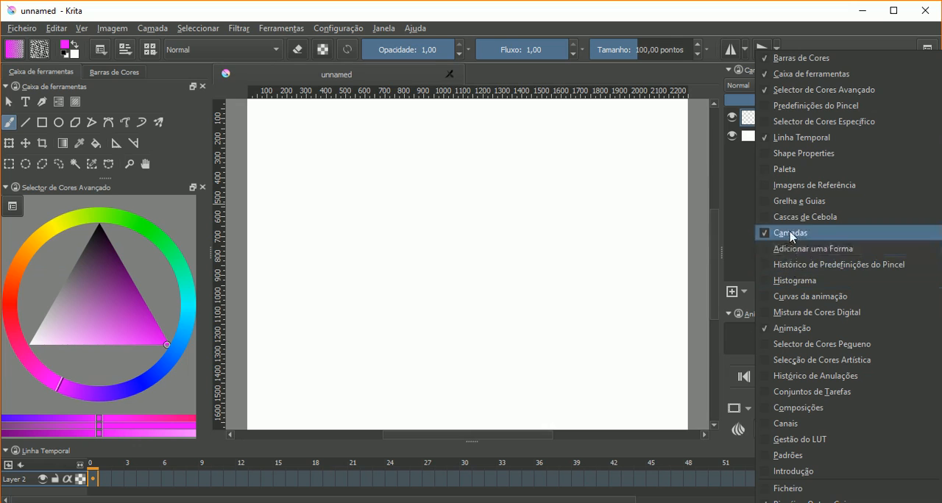
pyautogui.click(785, 295)
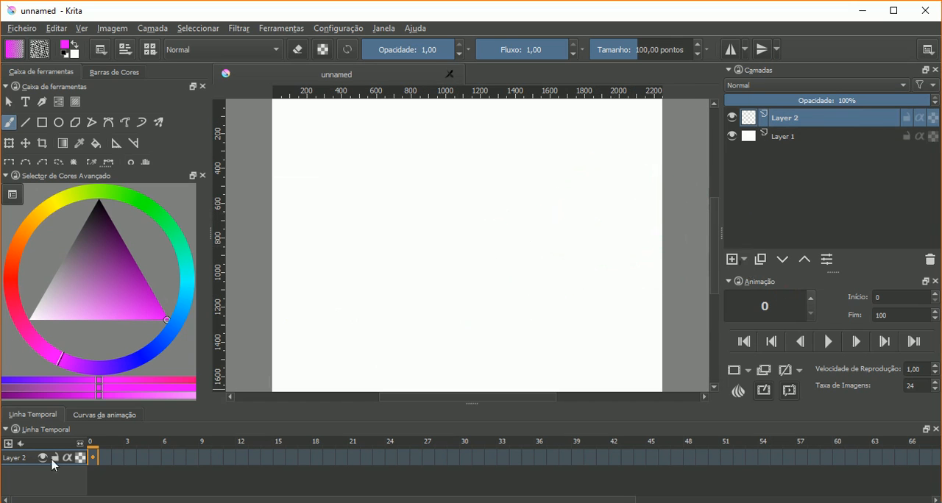
pyautogui.click(103, 415)
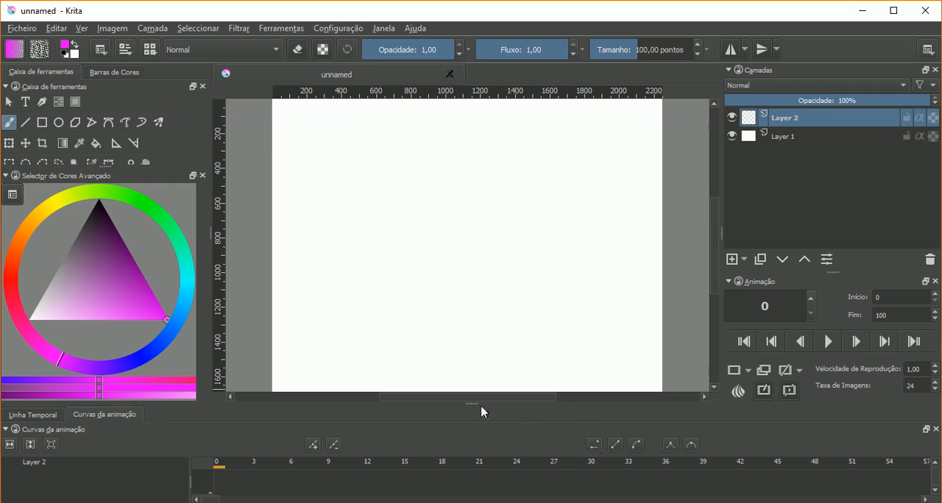
pyautogui.moveTo(473, 402); pyautogui.dragTo(474, 371)
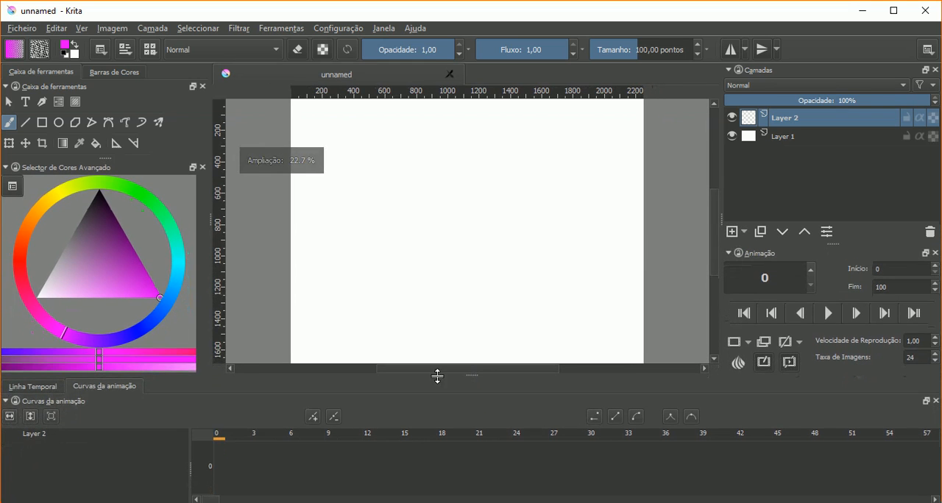
# - Compare the Linha Temporal and Curvas da animação dockers, ending on Linha Temporal
pyautogui.click(30, 387)
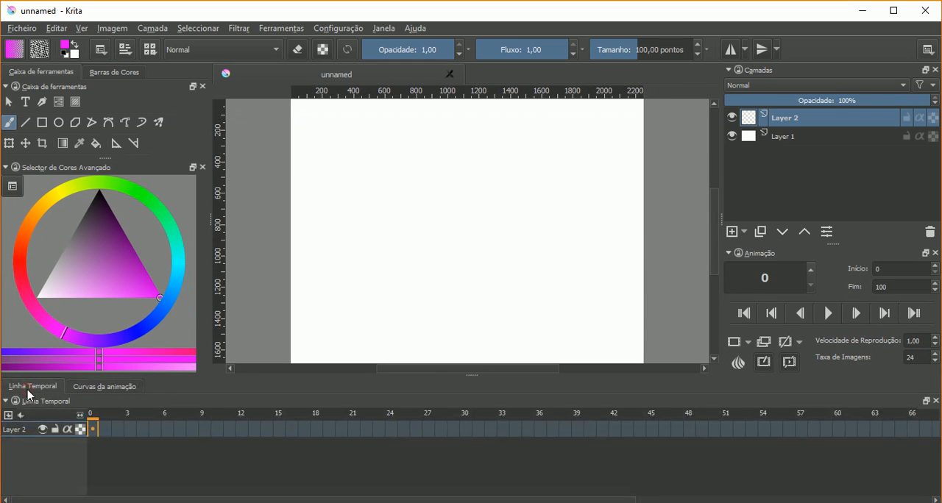
pyautogui.click(95, 396)
pyautogui.click(32, 387)
pyautogui.click(88, 389)
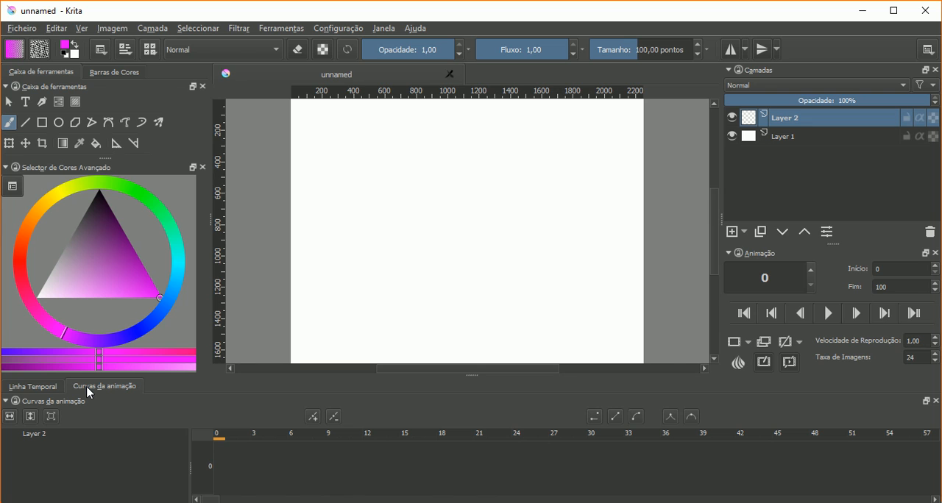
pyautogui.click(32, 386)
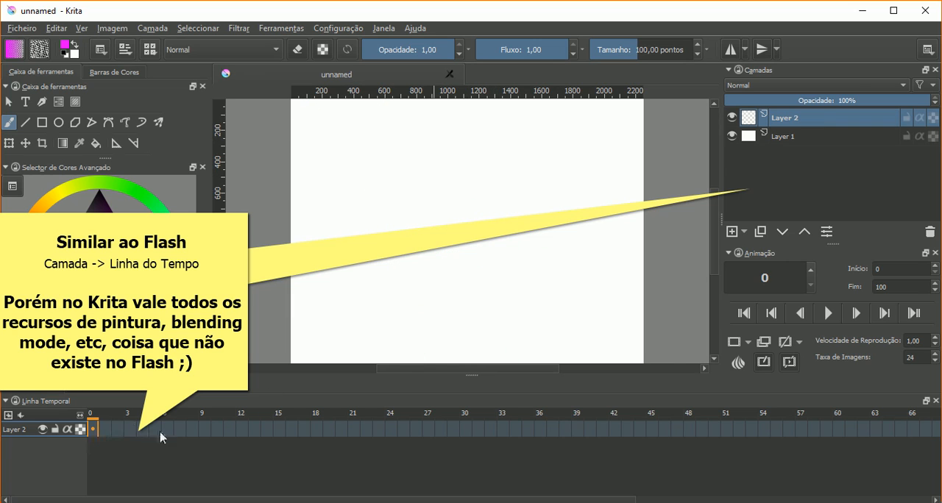
# - Go through individual frames of Layer 2 along the timeline, ending on frame 13
pyautogui.moveTo(387, 433)
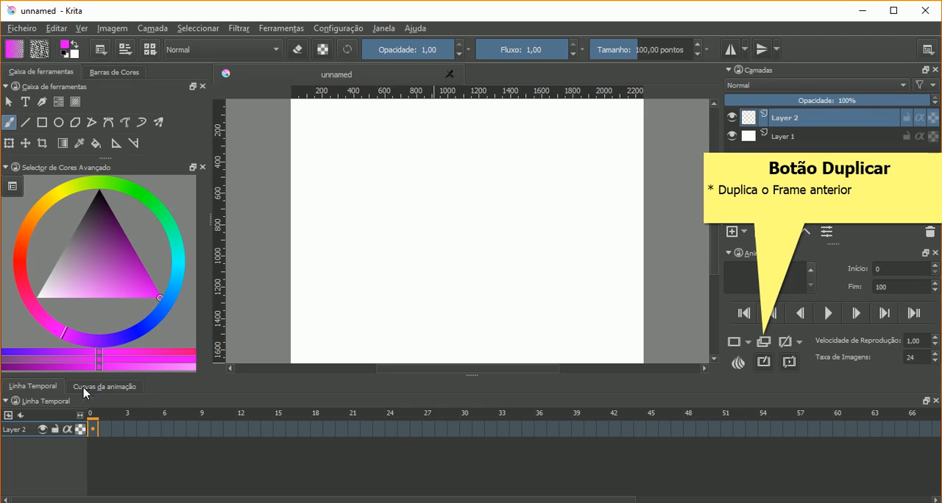
pyautogui.moveTo(101, 430); pyautogui.dragTo(139, 432)
pyautogui.click(133, 429)
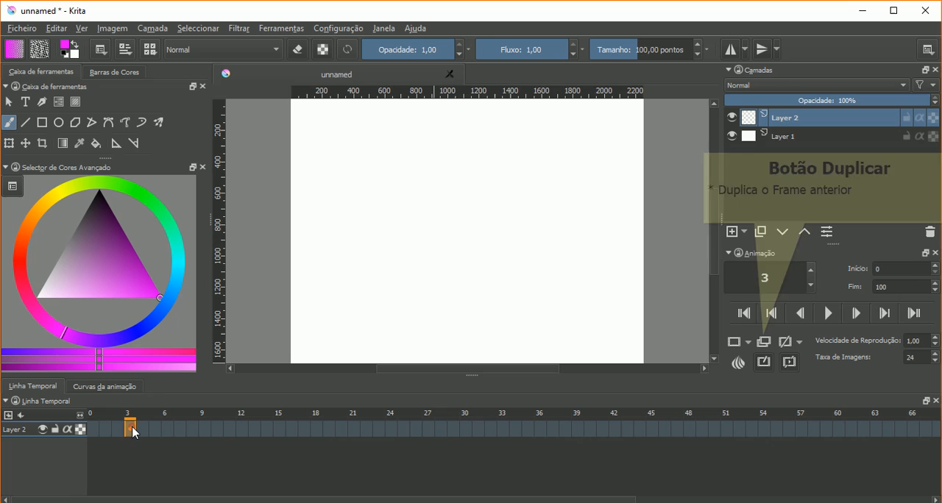
pyautogui.click(145, 429)
pyautogui.click(110, 430)
pyautogui.click(143, 429)
pyautogui.click(169, 430)
pyautogui.click(181, 430)
pyautogui.click(209, 430)
pyautogui.click(229, 429)
pyautogui.click(254, 428)
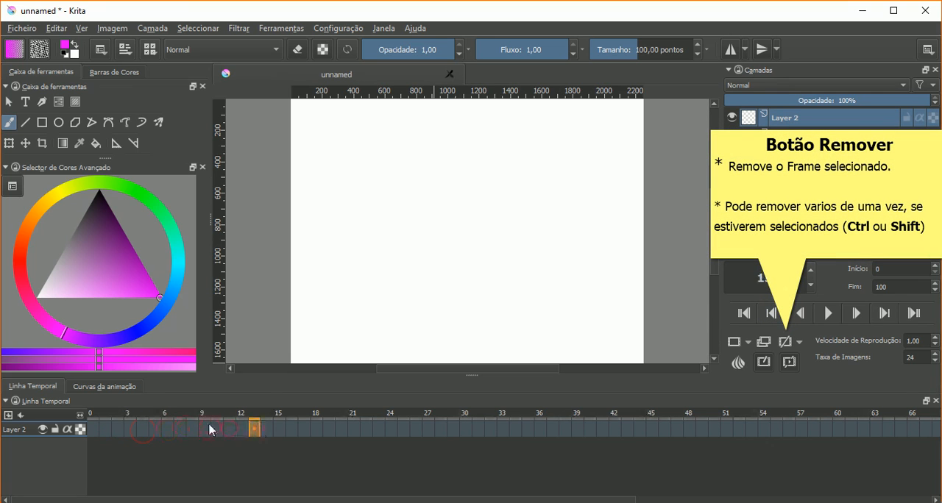
# - Return to the start of the timeline and go through the first few frames of Layer 2 individually
pyautogui.click(94, 430)
pyautogui.click(105, 430)
pyautogui.click(142, 430)
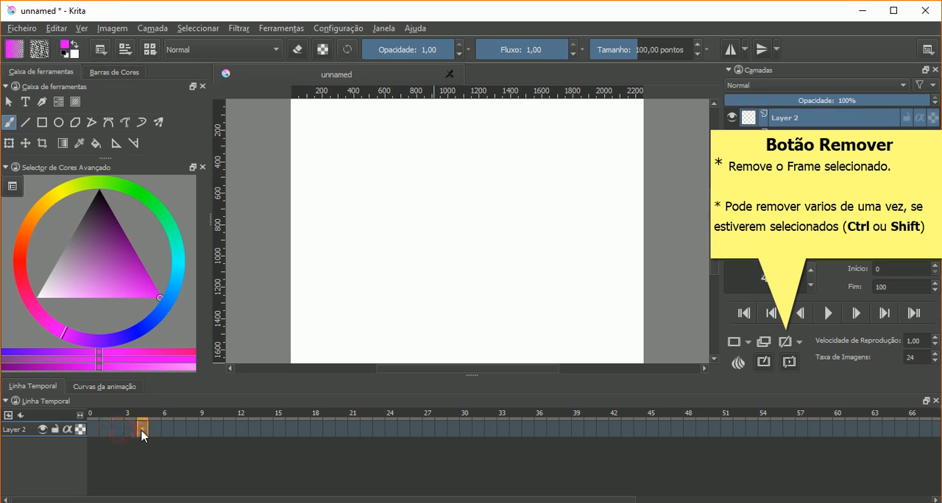
pyautogui.click(93, 430)
pyautogui.click(103, 431)
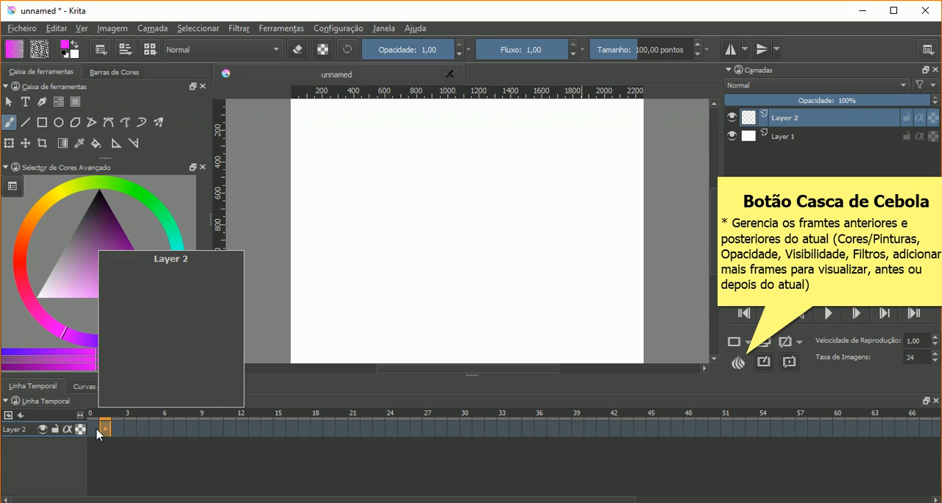
pyautogui.click(98, 431)
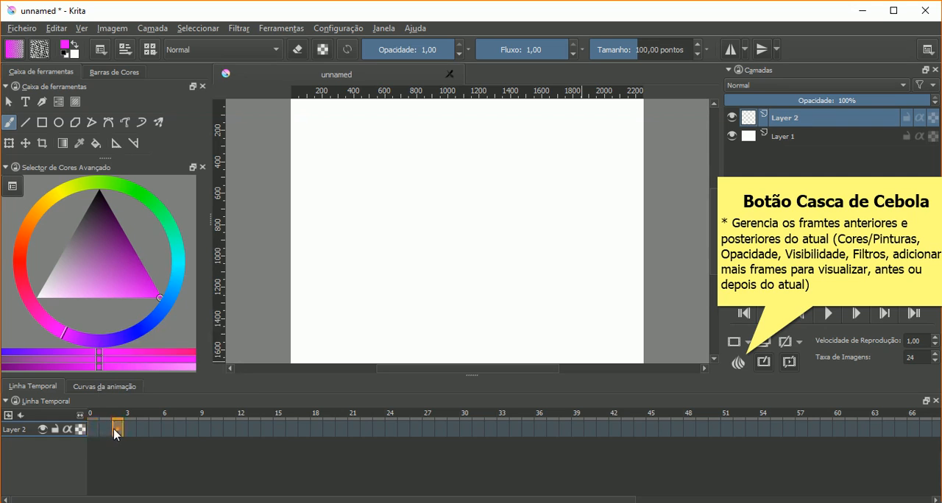
pyautogui.click(105, 430)
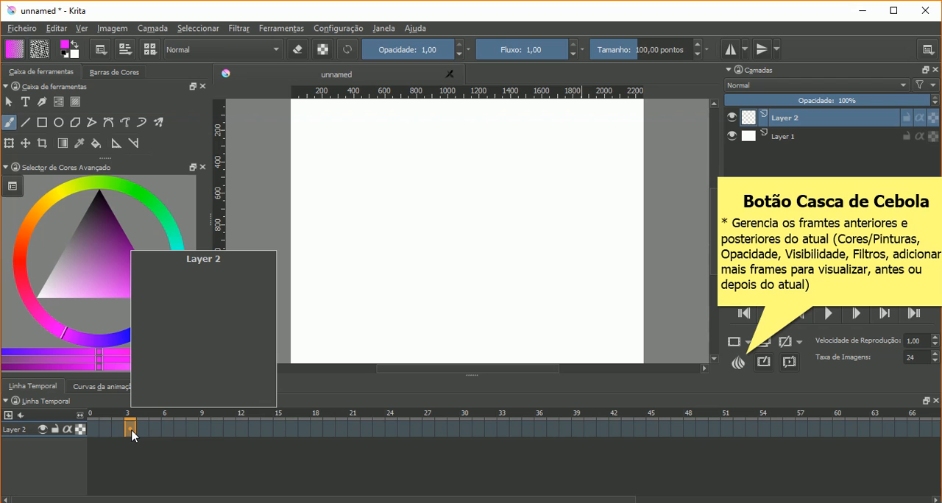
# - Advance the current frame one at a time along the timeline to frame 11, also trying the frame counter's stepping control
pyautogui.press('Right')
pyautogui.press('Right')
pyautogui.press('Right')
pyautogui.press('Right')
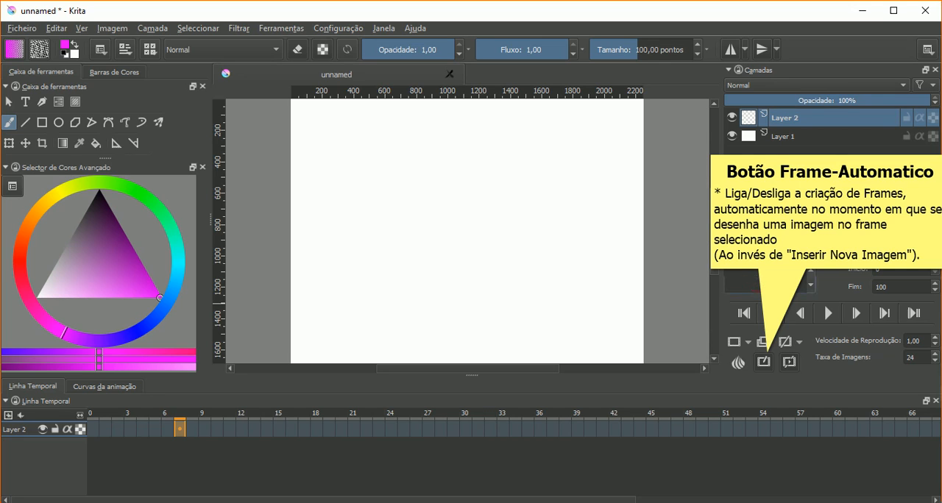
pyautogui.press('Right')
pyautogui.press('Right')
pyautogui.press('Right')
pyautogui.click(812, 286)
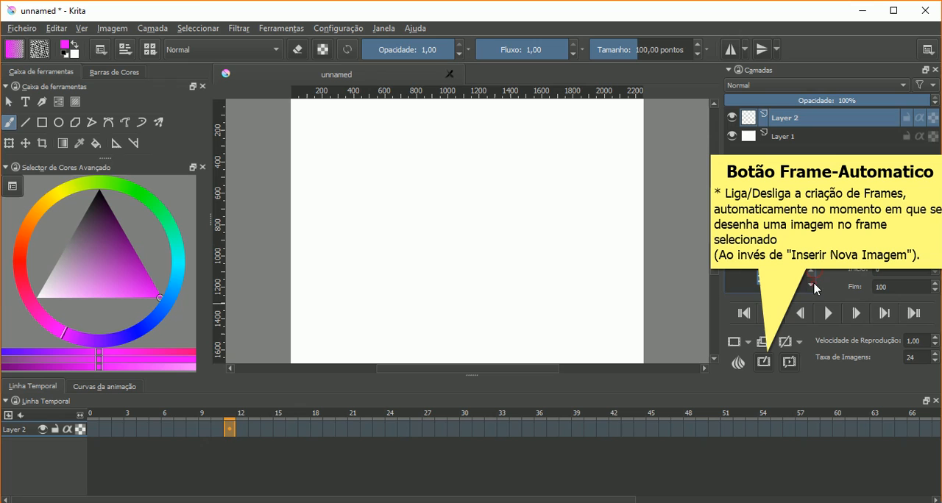
# - Step the current frame back to 0 and inspect the animation's Início and Fim settings
pyautogui.click(811, 286)
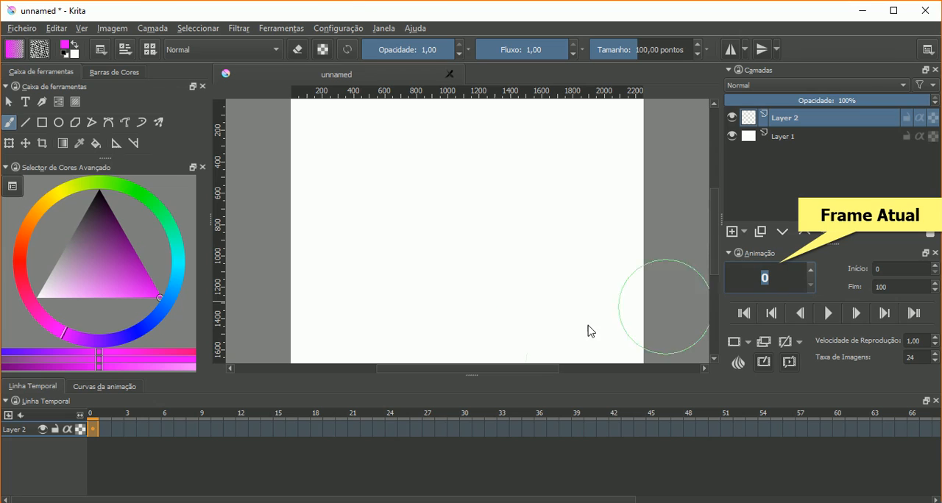
pyautogui.click(879, 268)
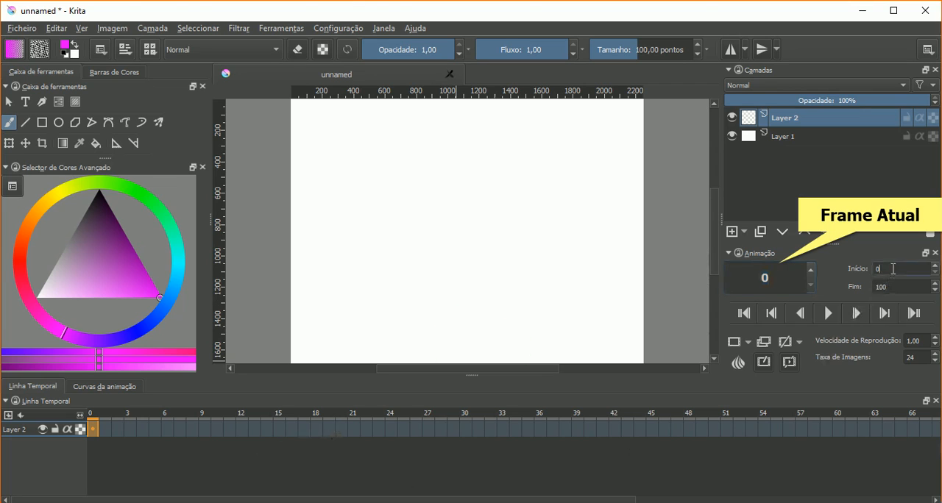
pyautogui.doubleClick(899, 288)
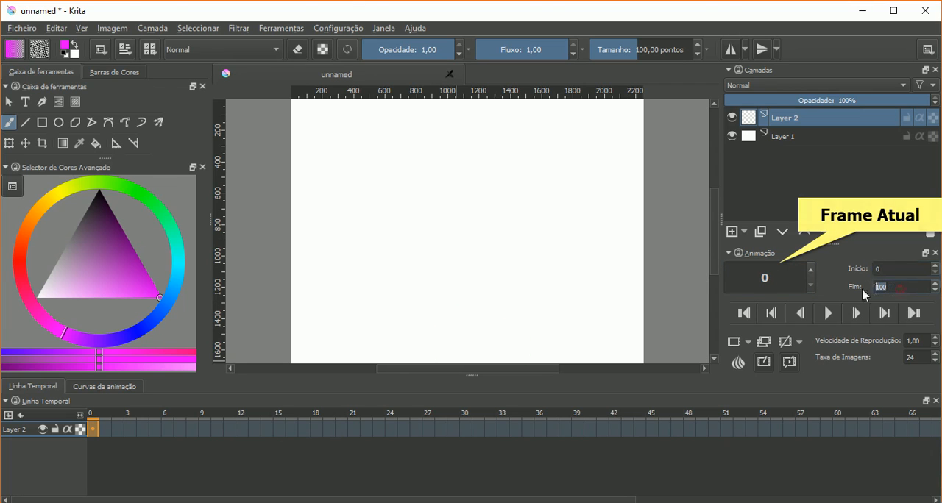
pyautogui.click(898, 272)
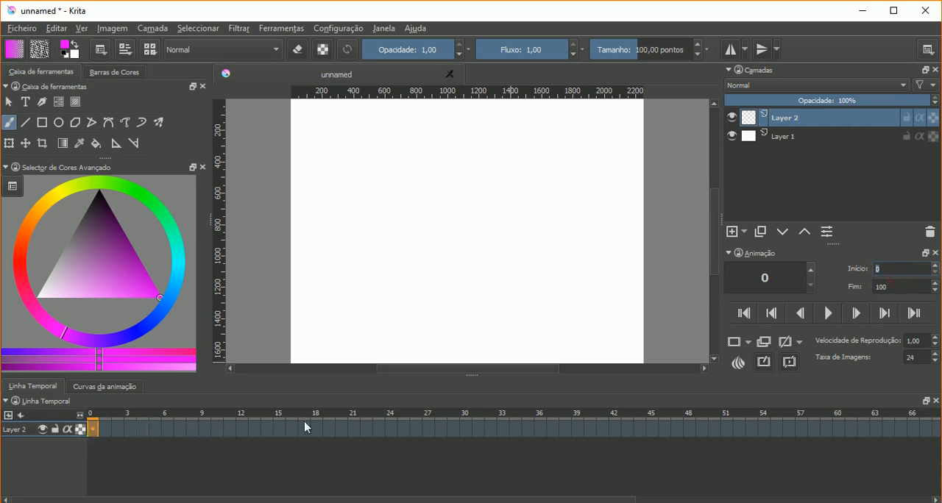
# - Advance the current frame to 8, explore the timeline as far as frame 85, and end on frame 2
pyautogui.click(810, 270)
pyautogui.click(809, 269)
pyautogui.click(810, 269)
pyautogui.click(810, 270)
pyautogui.click(809, 269)
pyautogui.click(809, 269)
pyautogui.click(810, 269)
pyautogui.click(809, 269)
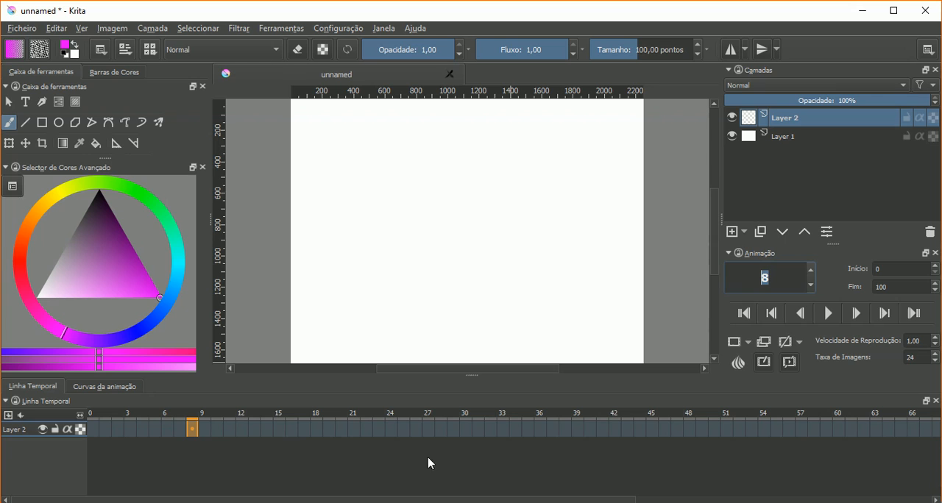
pyautogui.moveTo(815, 427); pyautogui.dragTo(584, 493)
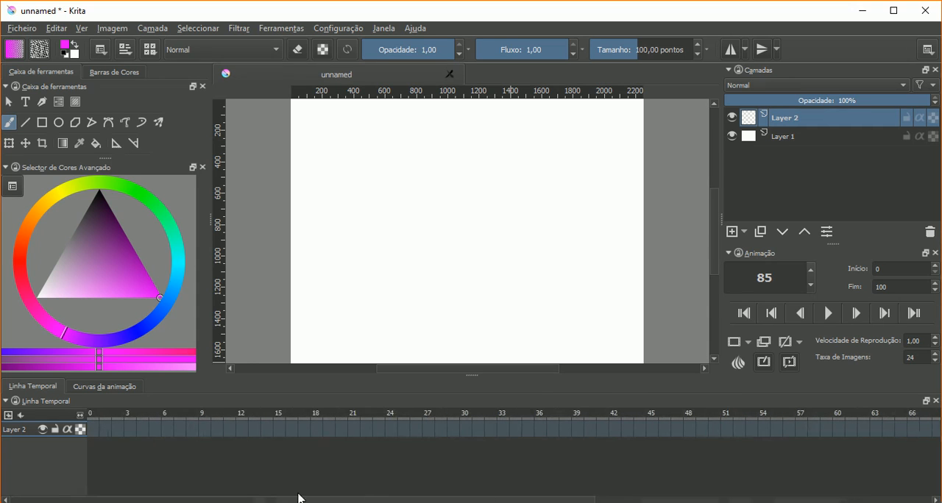
pyautogui.click(114, 430)
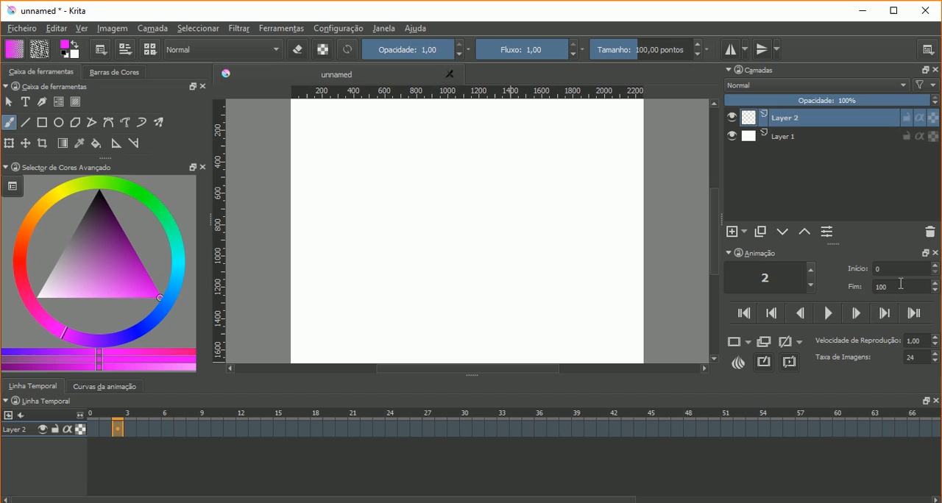
# - Set the animation's end frame (Fim) to 10
pyautogui.moveTo(901, 292); pyautogui.dragTo(861, 291)
pyautogui.write('1')
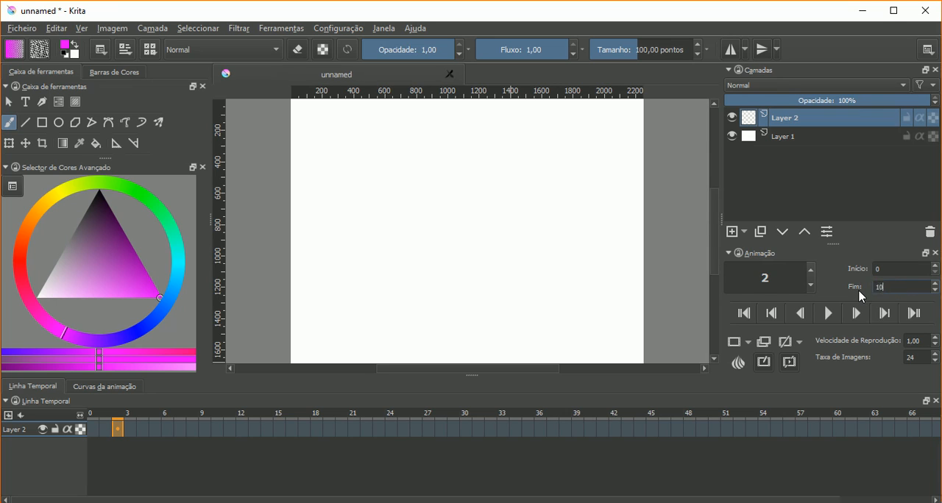
pyautogui.click(897, 266)
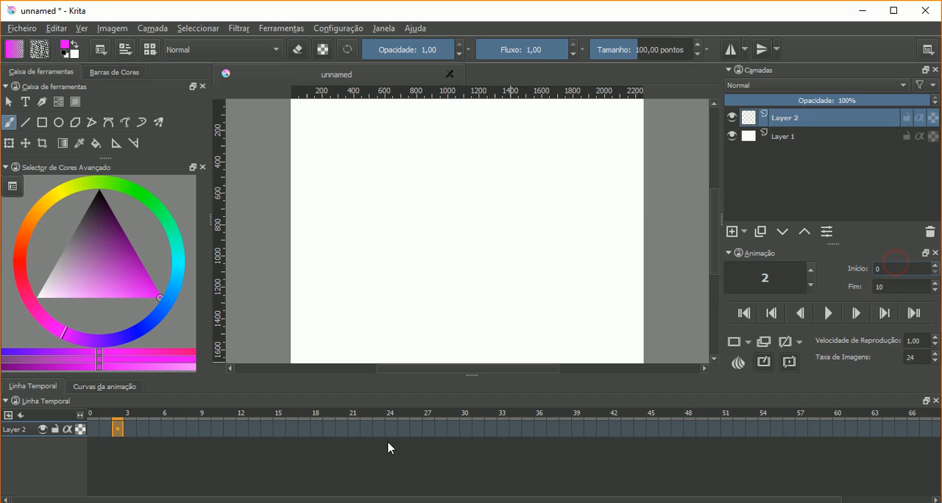
# - Step the current frame up to 12, beyond the animation's end, and back down to 10
pyautogui.click(811, 268)
pyautogui.click(811, 268)
pyautogui.click(811, 269)
pyautogui.click(811, 268)
pyautogui.click(811, 269)
pyautogui.click(811, 270)
pyautogui.click(812, 270)
pyautogui.click(811, 270)
pyautogui.click(812, 270)
pyautogui.click(812, 270)
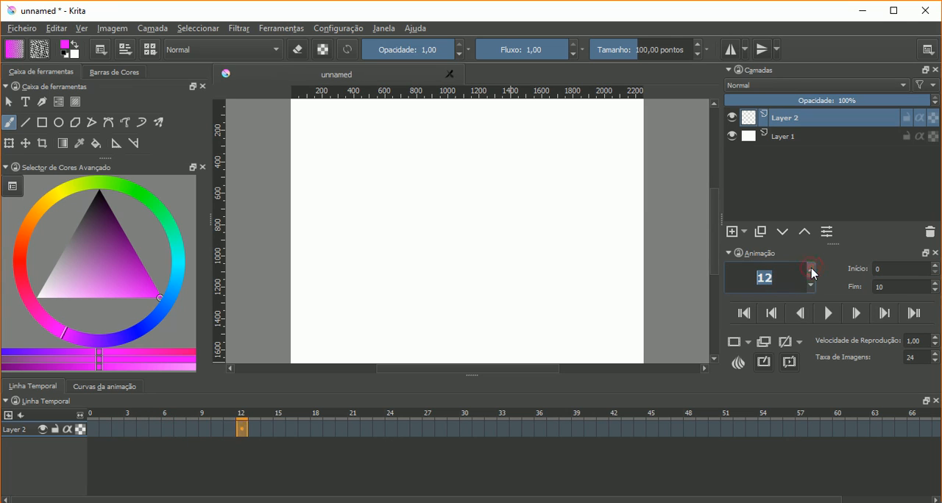
pyautogui.click(811, 286)
pyautogui.click(811, 285)
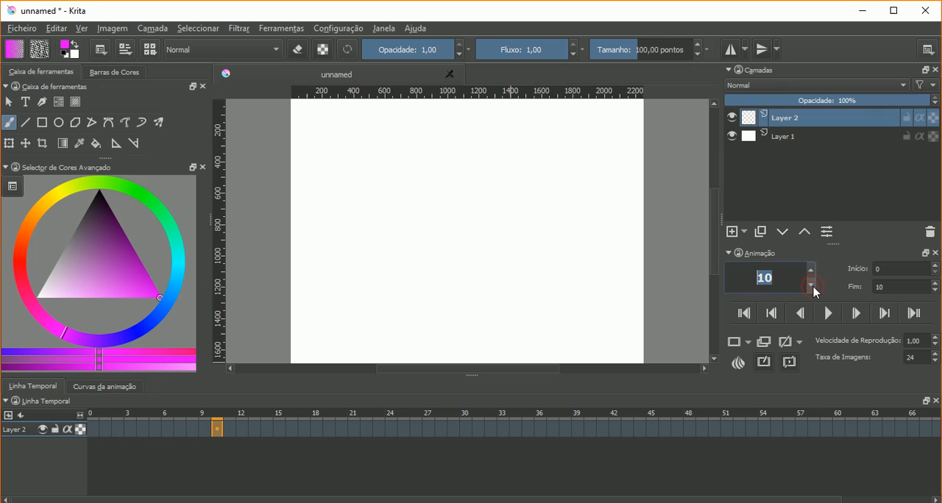
# - Go through Layer 2's frames around the ten-frame range on the timeline, ending on frame 0
pyautogui.click(132, 429)
pyautogui.click(207, 429)
pyautogui.click(231, 429)
pyautogui.moveTo(234, 432); pyautogui.dragTo(83, 430)
pyautogui.click(93, 429)
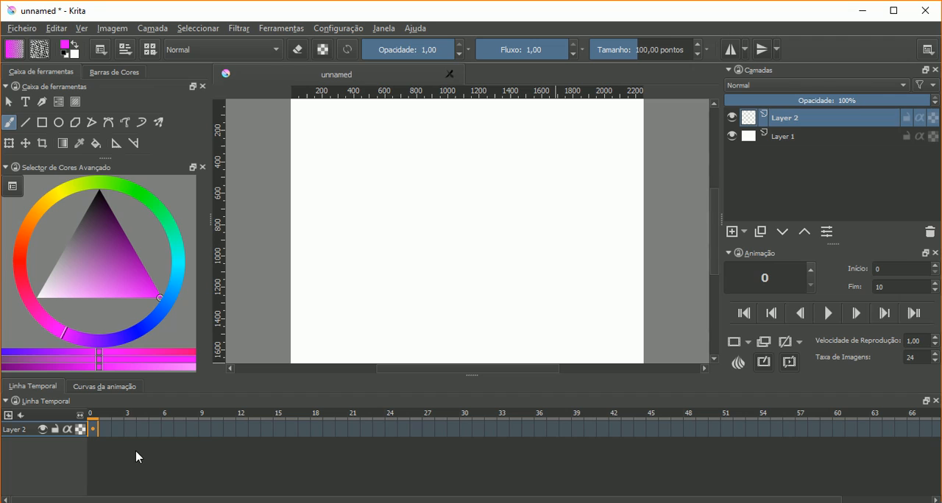
# - Check the start and end settings, advance the current frame to 4, and briefly play and stop the animation
pyautogui.click(901, 265)
pyautogui.click(900, 286)
pyautogui.click(812, 269)
pyautogui.click(812, 269)
pyautogui.click(812, 270)
pyautogui.click(812, 269)
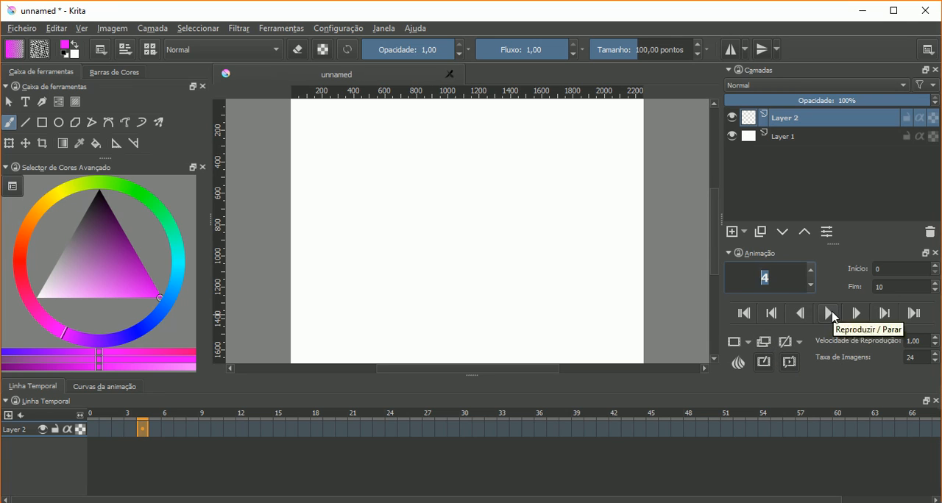
pyautogui.click(829, 314)
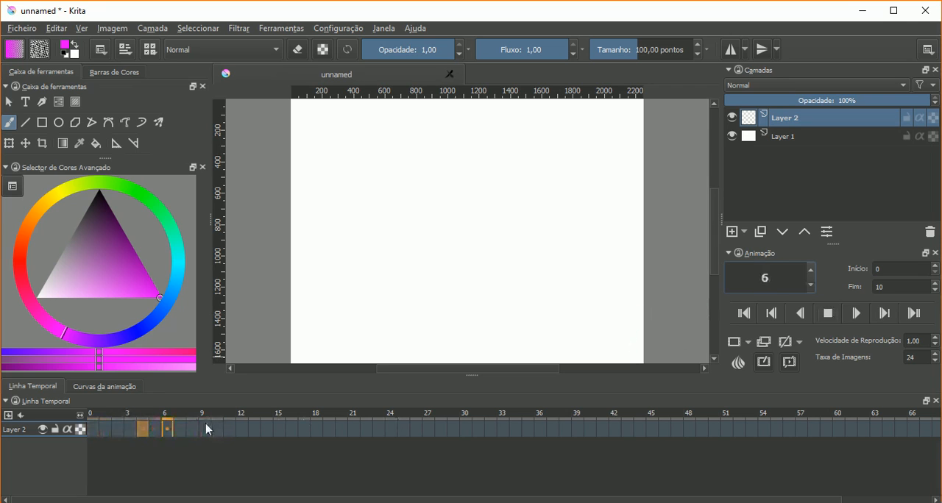
pyautogui.click(827, 314)
# - Move four frames forward and three frames back with the animation's single-frame playback controls
pyautogui.click(857, 314)
pyautogui.click(856, 315)
pyautogui.click(856, 315)
pyautogui.click(857, 315)
pyautogui.click(795, 315)
pyautogui.click(795, 314)
pyautogui.click(794, 315)
pyautogui.click(795, 315)
pyautogui.click(794, 315)
# - Go to the animation's last frame and back to its first, and try moving to the previous and next keyframes
pyautogui.click(913, 314)
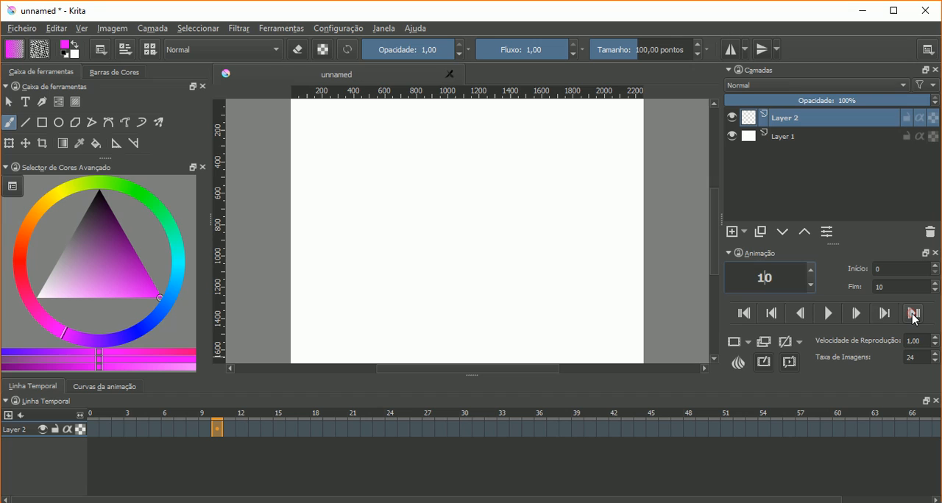
pyautogui.click(744, 317)
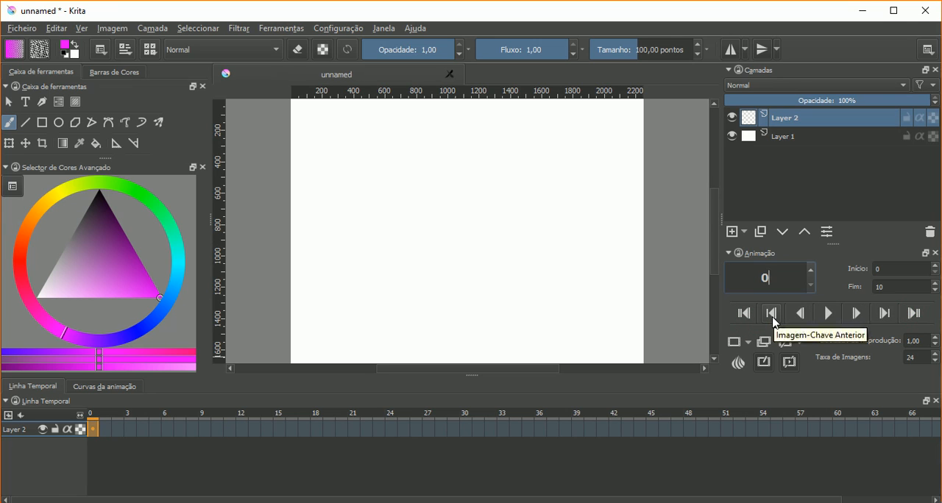
pyautogui.click(772, 317)
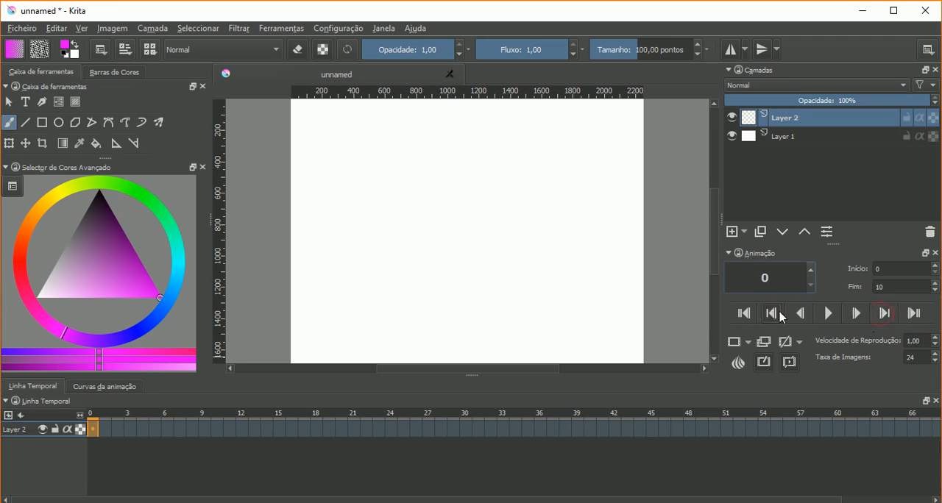
pyautogui.click(883, 315)
# - View the layer blending modes without choosing one and look over the two layers in the Camadas docker
pyautogui.click(769, 85)
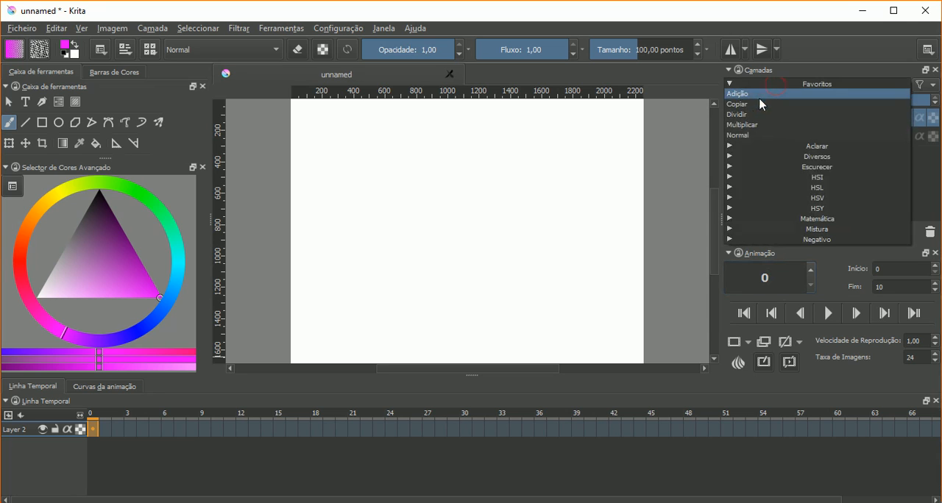
pyautogui.click(822, 36)
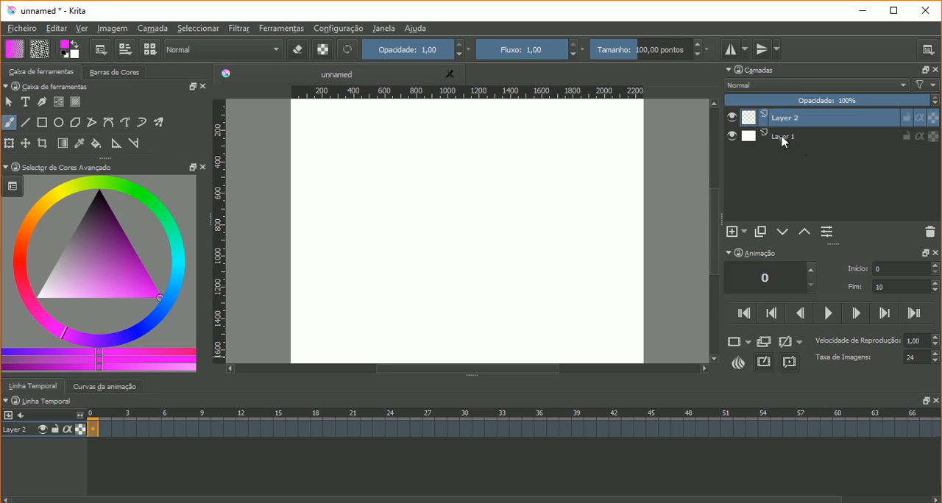
pyautogui.moveTo(784, 141)
pyautogui.moveTo(732, 115)
# - Examine the options for adding and removing frames and opacity keyframes without applying any of them
pyautogui.click(747, 343)
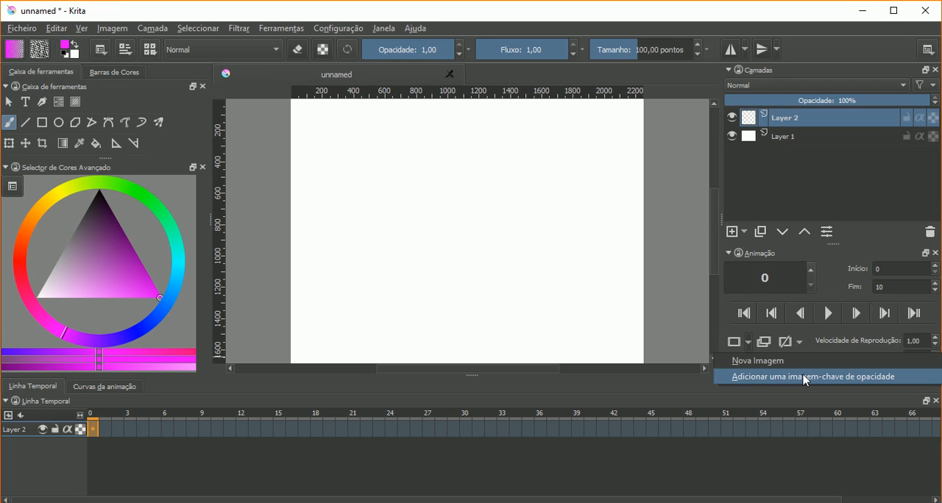
pyautogui.click(815, 350)
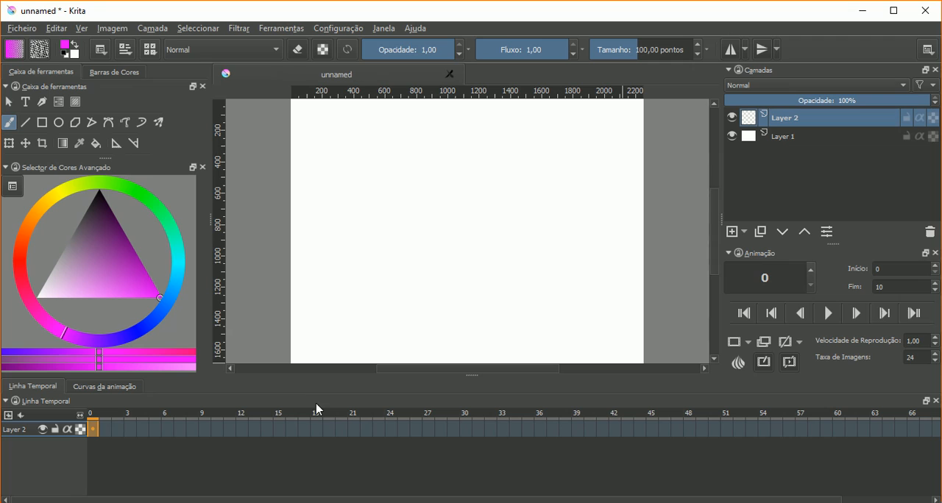
pyautogui.click(799, 342)
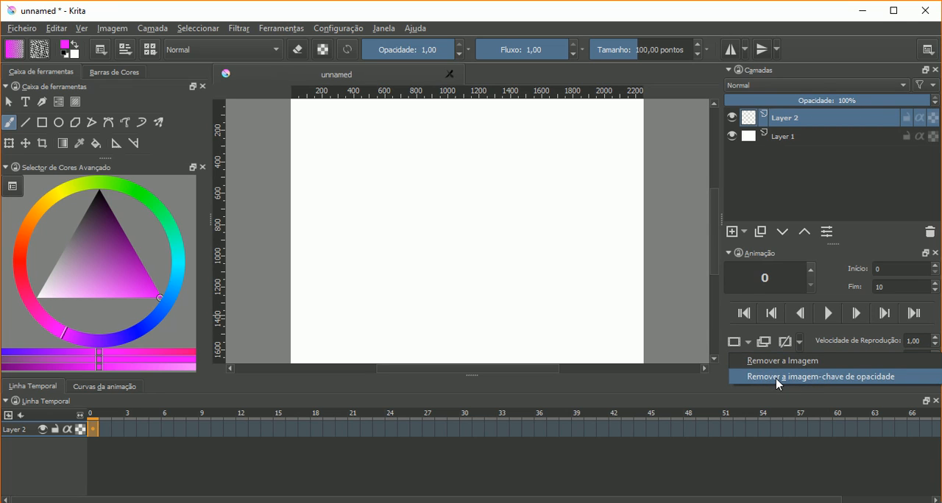
pyautogui.click(810, 341)
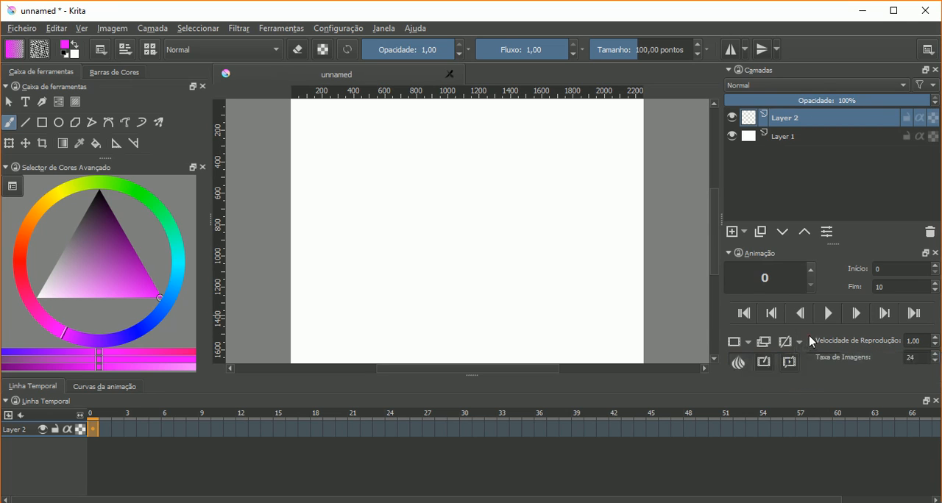
# - Show the Cascas de Cebola settings, move them over the canvas to view them, and close them
pyautogui.click(739, 362)
pyautogui.moveTo(316, 383); pyautogui.dragTo(471, 140)
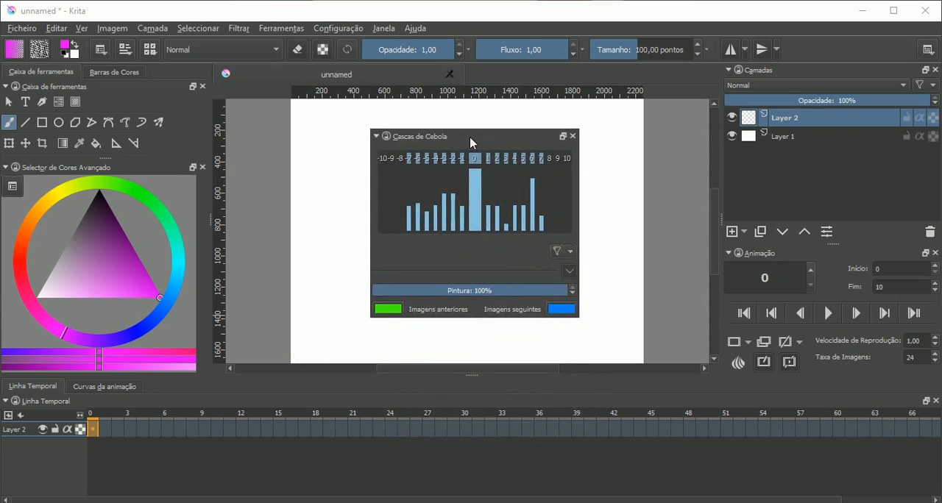
pyautogui.click(572, 136)
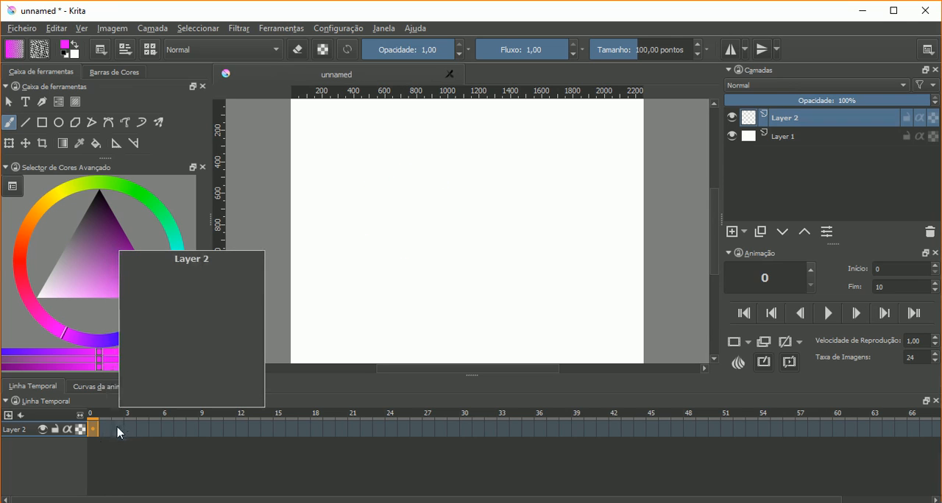
# - Scrub Layer 2's timeline to frame 22 and go through individual frames from 0 to 7, ending on frame 3
pyautogui.moveTo(115, 431); pyautogui.dragTo(367, 429)
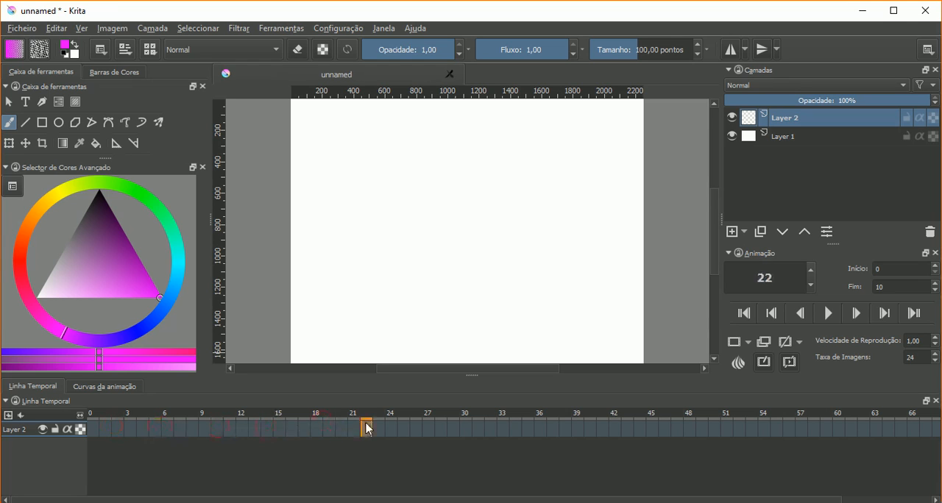
pyautogui.click(94, 430)
pyautogui.click(109, 431)
pyautogui.click(141, 431)
pyautogui.click(166, 431)
pyautogui.click(182, 431)
pyautogui.moveTo(186, 429)
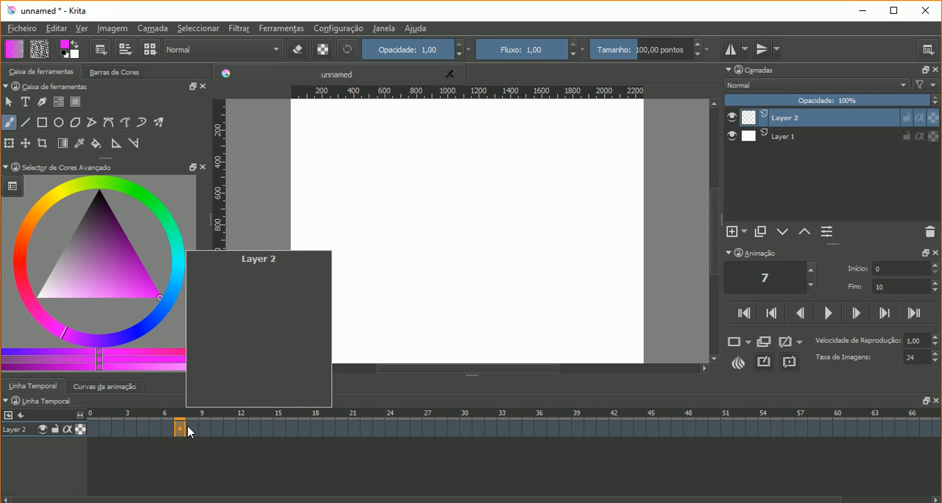
pyautogui.click(132, 428)
pyautogui.moveTo(132, 430)
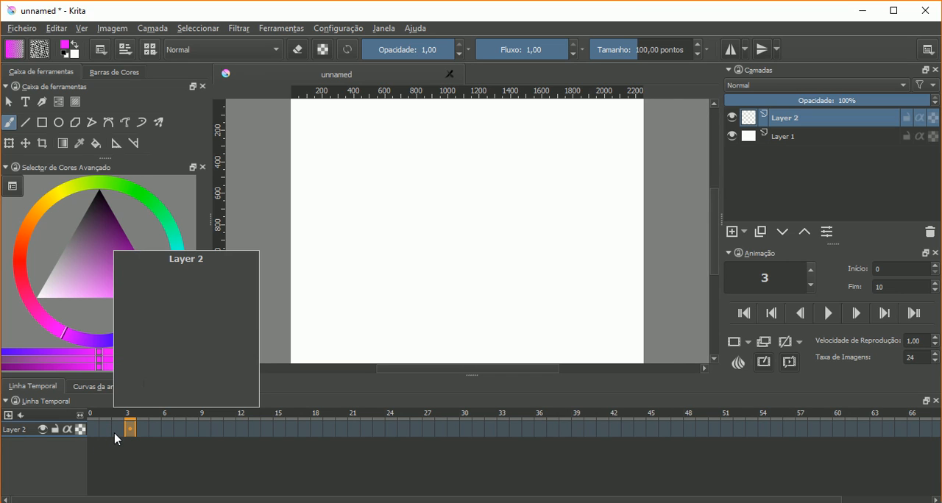
# - Examine the new-frame options without applying one and try the Perder as Imagens setting
pyautogui.click(748, 341)
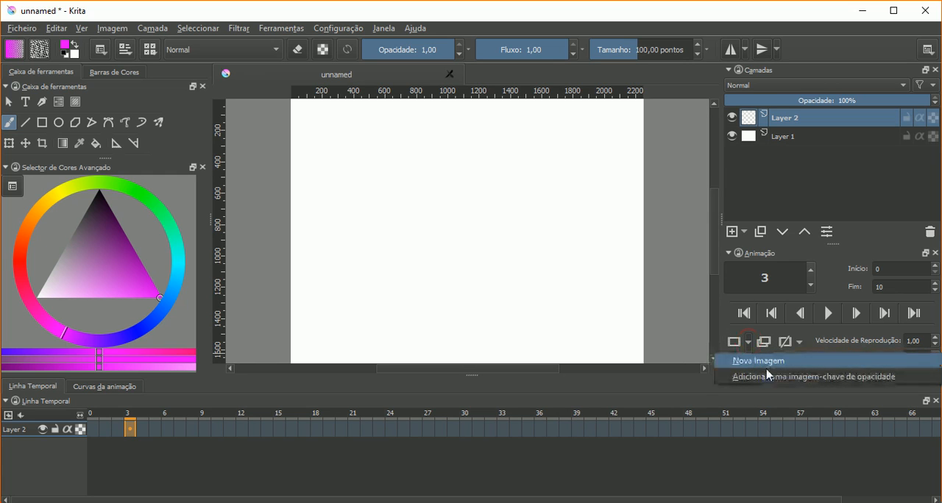
pyautogui.click(725, 313)
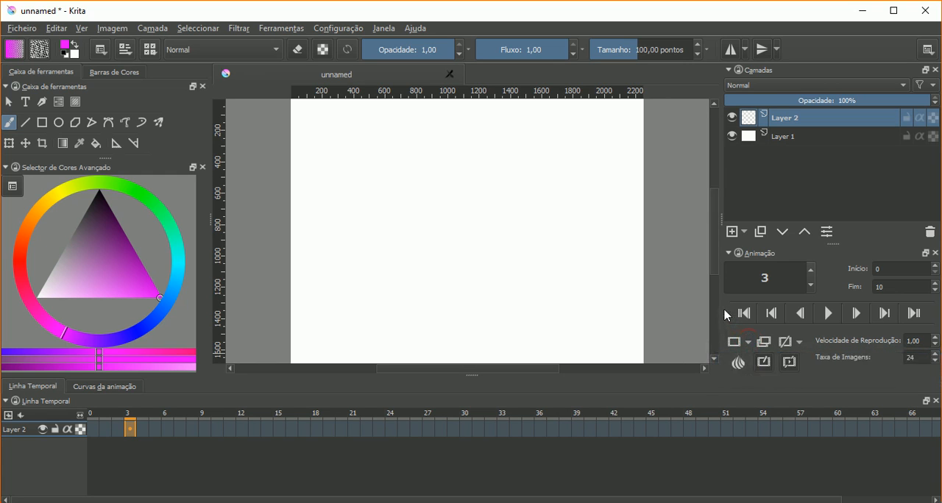
pyautogui.click(789, 364)
# - Make Layer 2 the active layer and choose the Ellipse tool with a brush size of 600 points
pyautogui.click(744, 135)
pyautogui.click(743, 118)
pyautogui.click(59, 124)
# - Create a new frame at frame 0 of Layer 2 and draw a soft magenta circle in the canvas's upper middle
pyautogui.click(91, 431)
pyautogui.rightClick(93, 431)
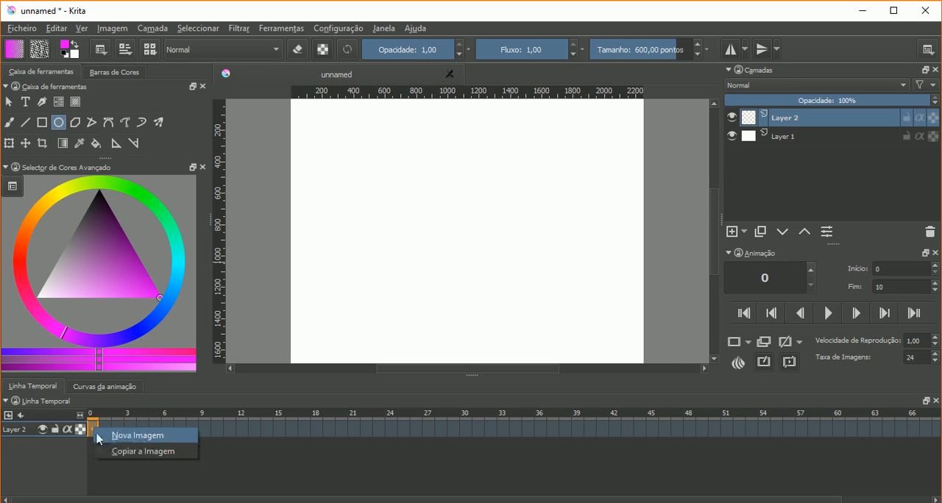
pyautogui.click(134, 436)
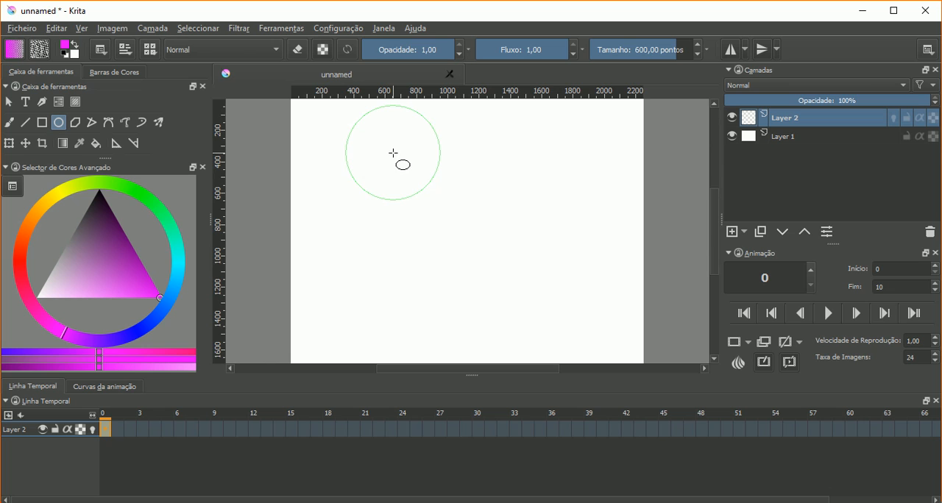
pyautogui.moveTo(433, 169); pyautogui.dragTo(487, 221)
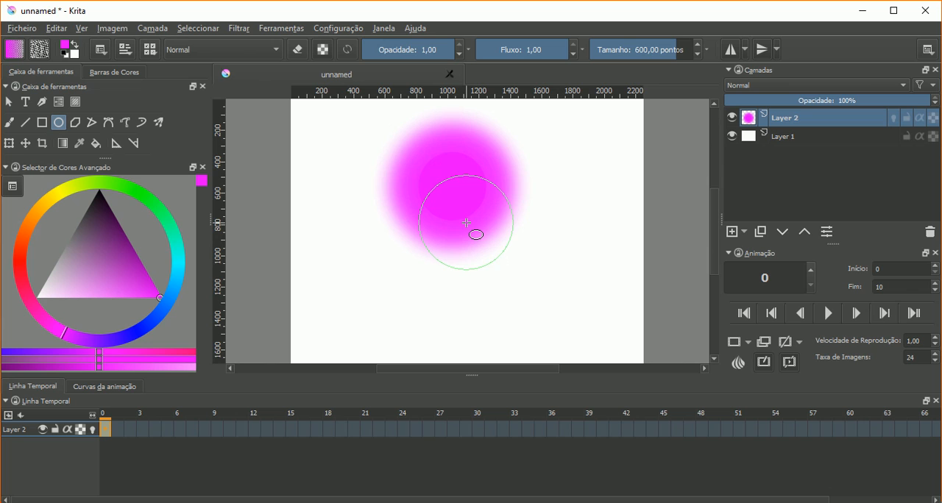
# - Undo the soft circle, switch to the 3-point brush preset, and draw a solid magenta ellipse in frame 0 of Layer 2
pyautogui.hotkey('ctrl', 'z')
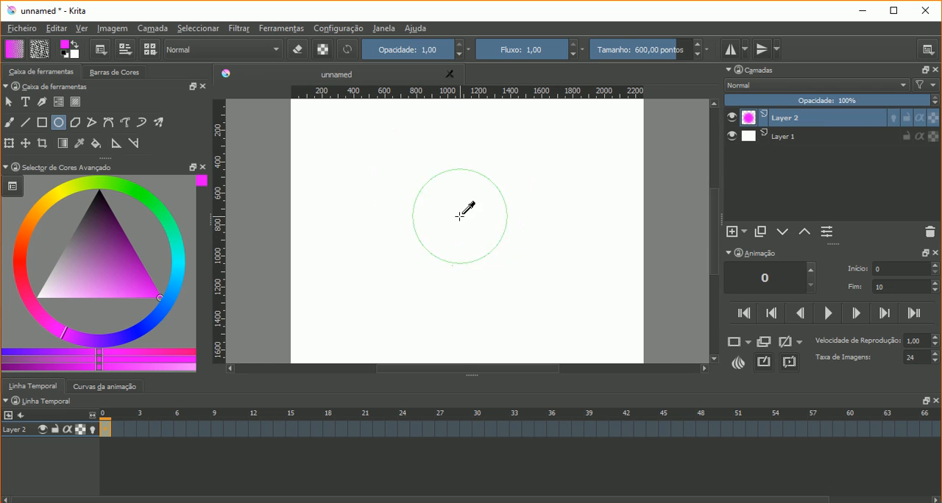
pyautogui.rightClick(434, 172)
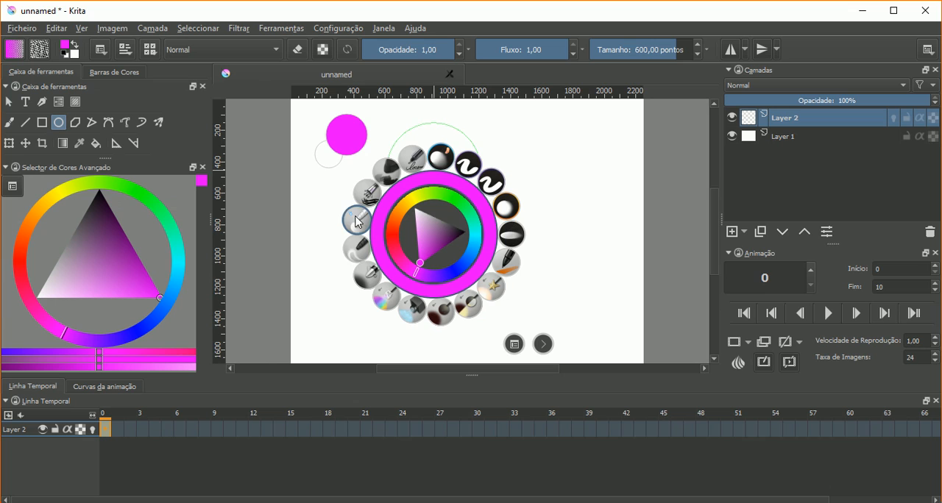
pyautogui.click(412, 156)
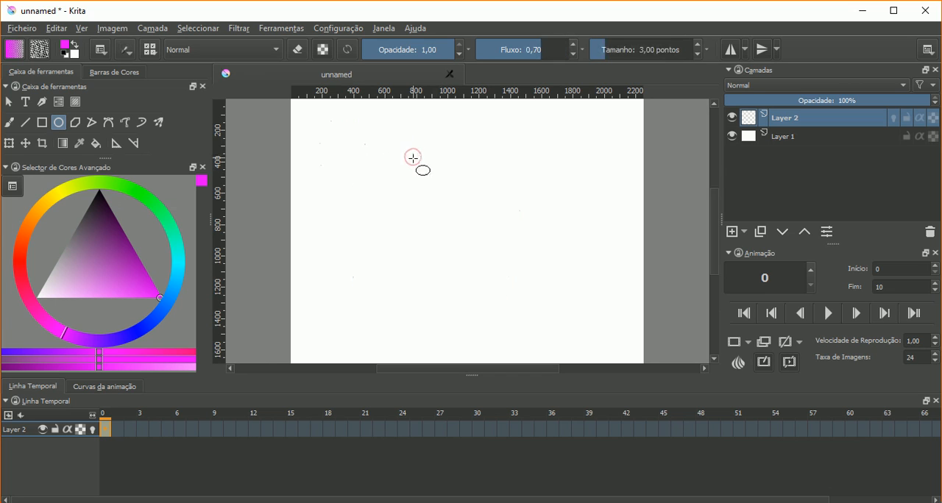
pyautogui.moveTo(403, 162)
pyautogui.mouseDown()
pyautogui.moveTo(498, 234)
pyautogui.moveTo(479, 216)
pyautogui.moveTo(468, 221)
pyautogui.mouseUp()
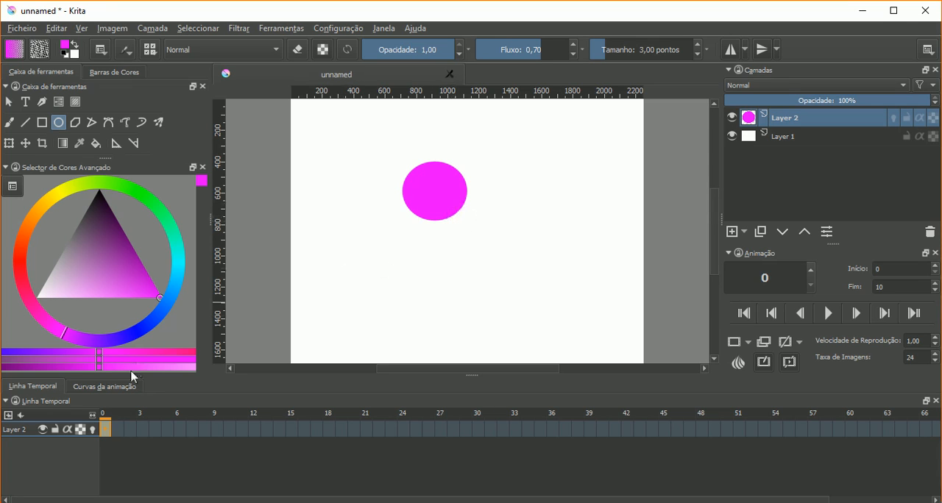
# - Try removing the image at frame 0 of Layer 2 and check frames 0 and 3 in the timeline
pyautogui.rightClick(107, 433)
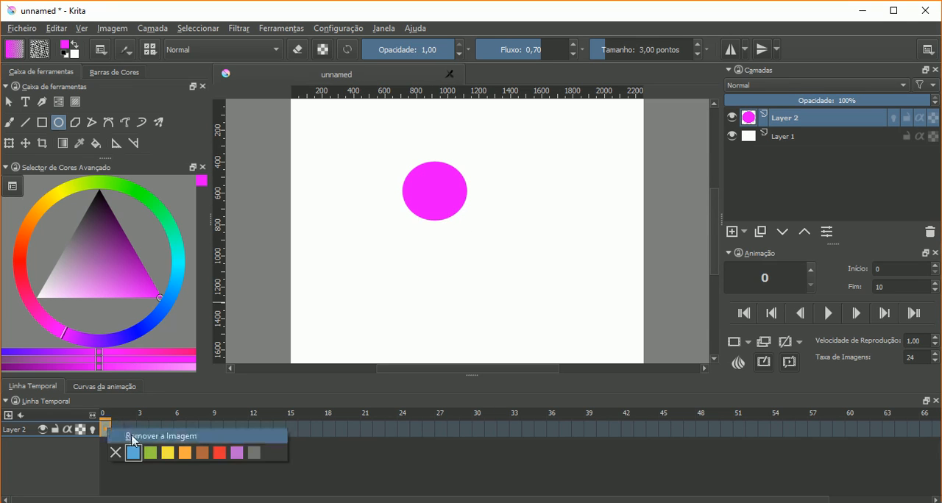
pyautogui.click(133, 439)
pyautogui.click(140, 438)
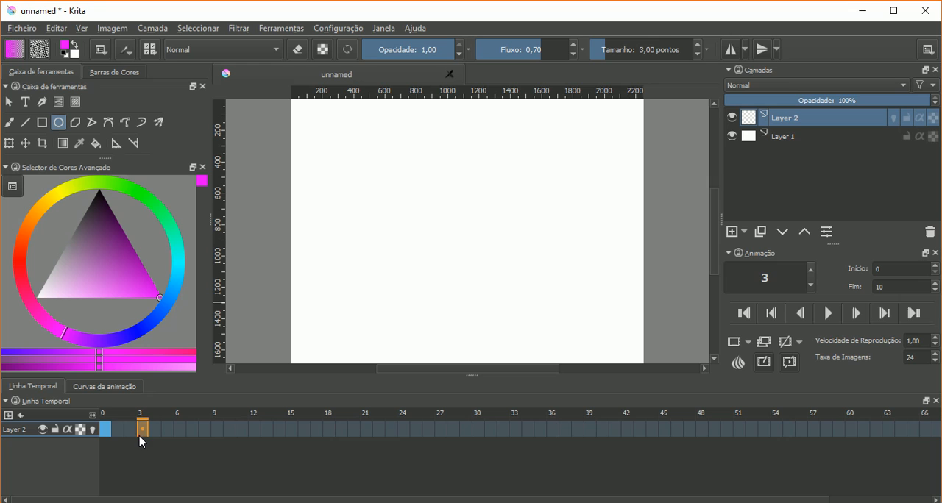
pyautogui.click(112, 439)
pyautogui.rightClick(109, 439)
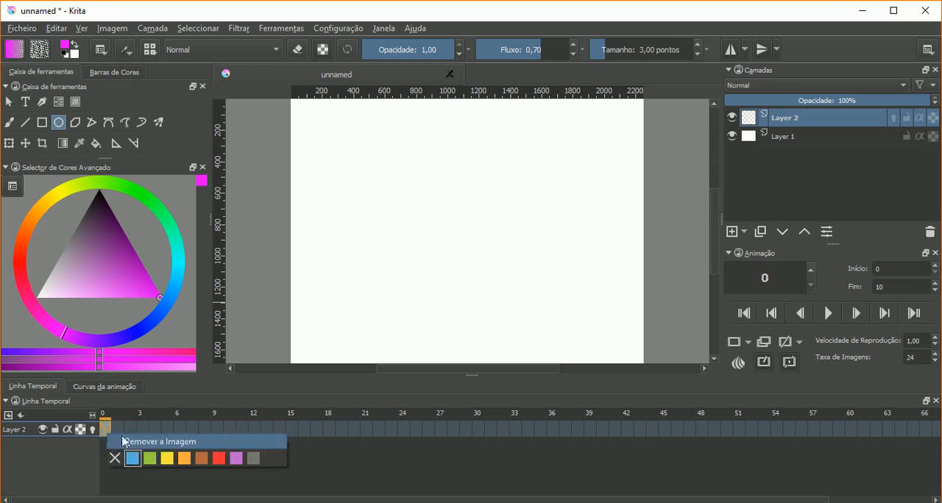
pyautogui.press('Escape')
pyautogui.rightClick(128, 436)
pyautogui.click(109, 435)
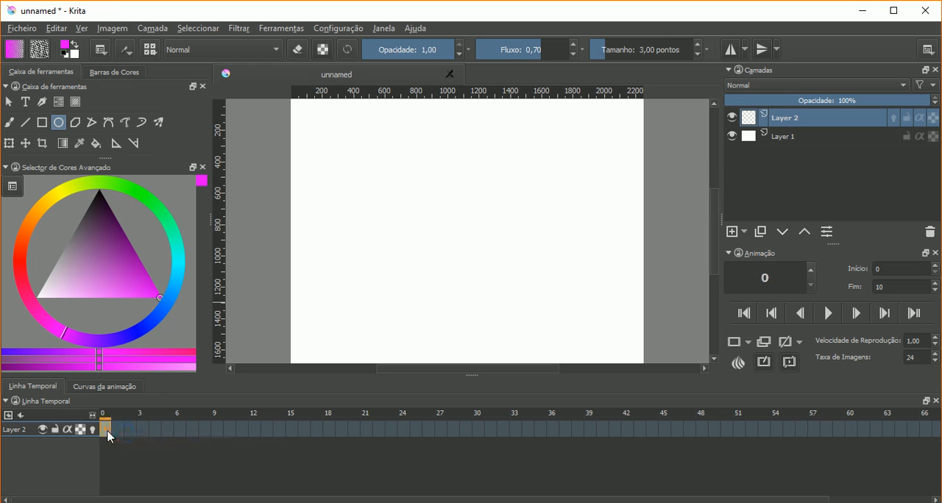
# - Replace Layer 2 with a new layer and draw a magenta circle head with a narrow rectangular body below it
pyautogui.click(930, 232)
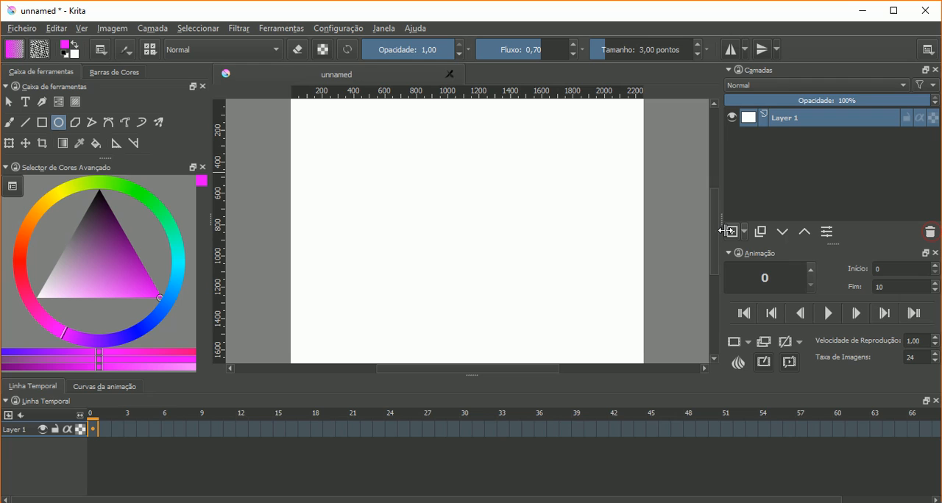
pyautogui.click(732, 232)
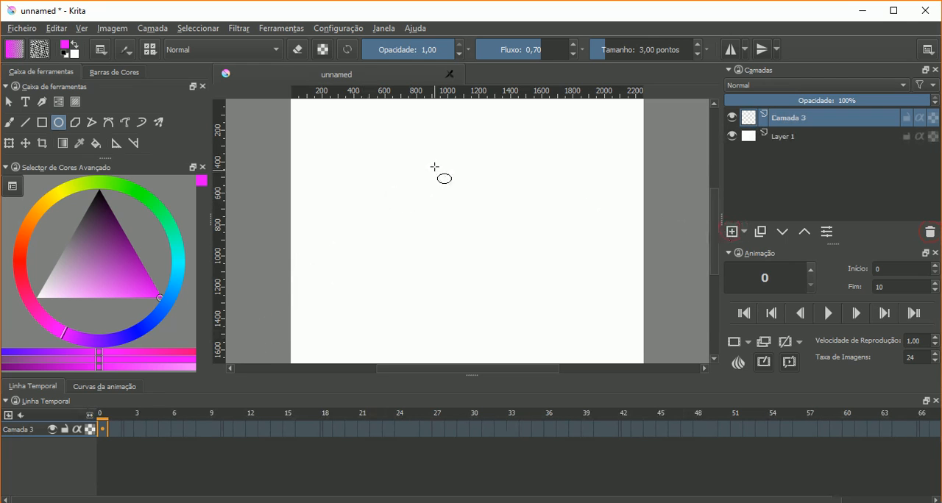
pyautogui.moveTo(434, 165); pyautogui.dragTo(483, 217)
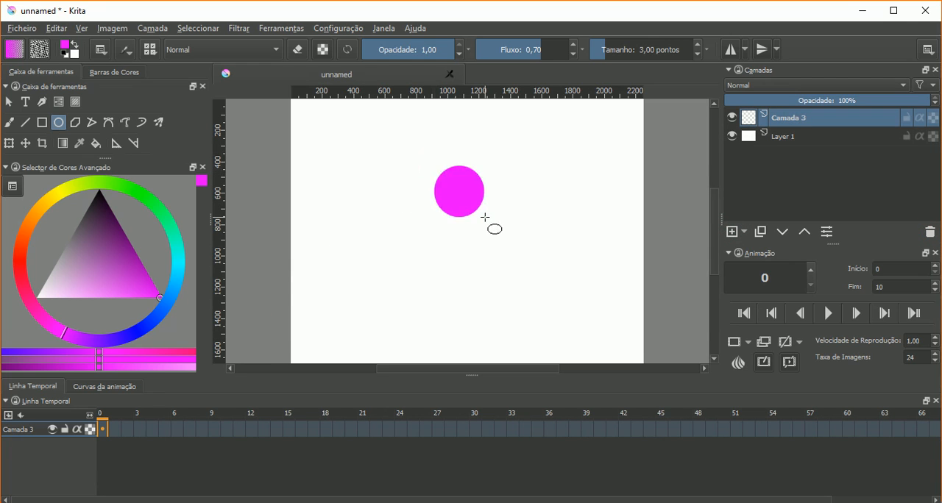
pyautogui.click(42, 123)
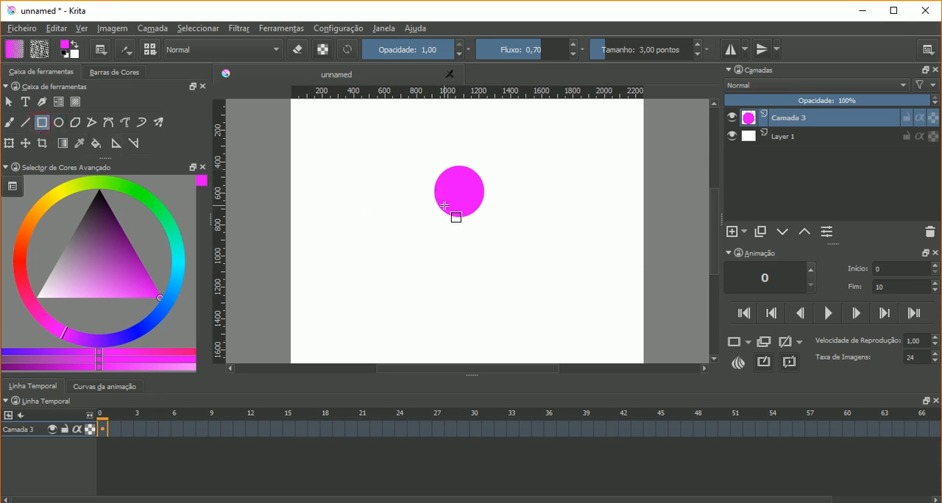
pyautogui.moveTo(448, 209); pyautogui.dragTo(469, 292)
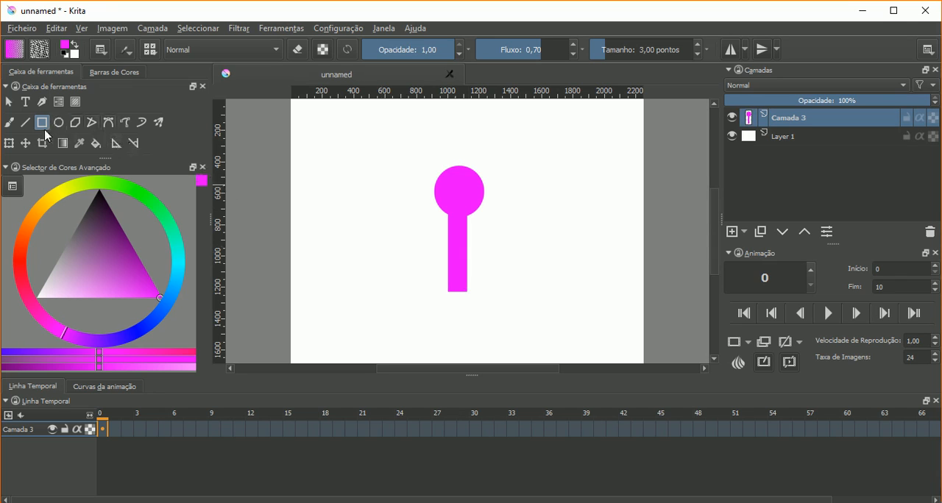
# - Draw two diagonal legs from the body's base with the Line tool and retrace them at a brush size of 10,10 points
pyautogui.click(25, 123)
pyautogui.moveTo(466, 289); pyautogui.dragTo(512, 323)
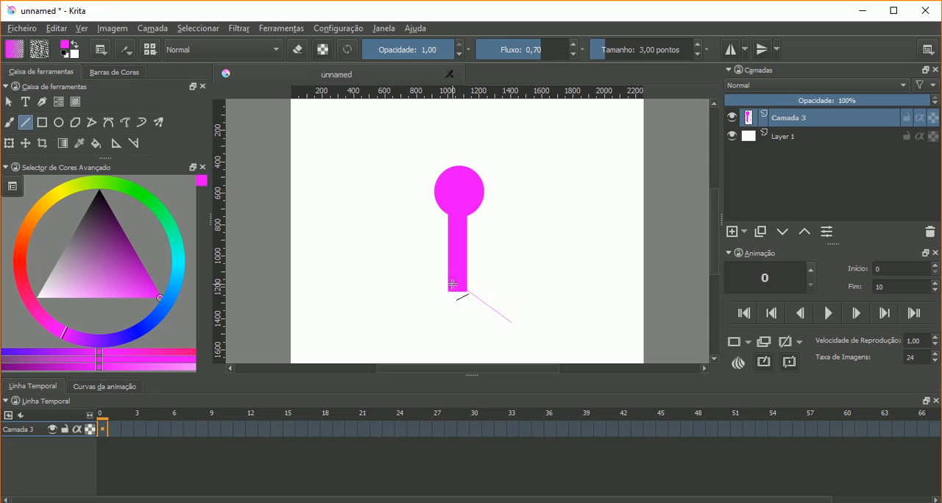
pyautogui.moveTo(451, 284); pyautogui.dragTo(421, 322)
pyautogui.click(612, 57)
pyautogui.click(615, 54)
pyautogui.moveTo(465, 289); pyautogui.dragTo(517, 322)
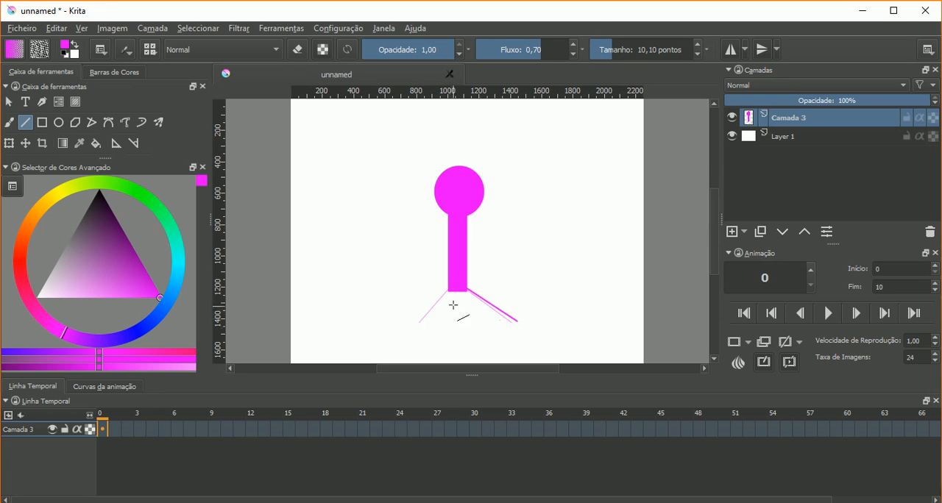
pyautogui.moveTo(447, 292); pyautogui.dragTo(416, 325)
# - Add another layer with a diagonal arm line off the body and create a new frame at frame 0 of it
pyautogui.click(731, 233)
pyautogui.moveTo(468, 232); pyautogui.dragTo(523, 253)
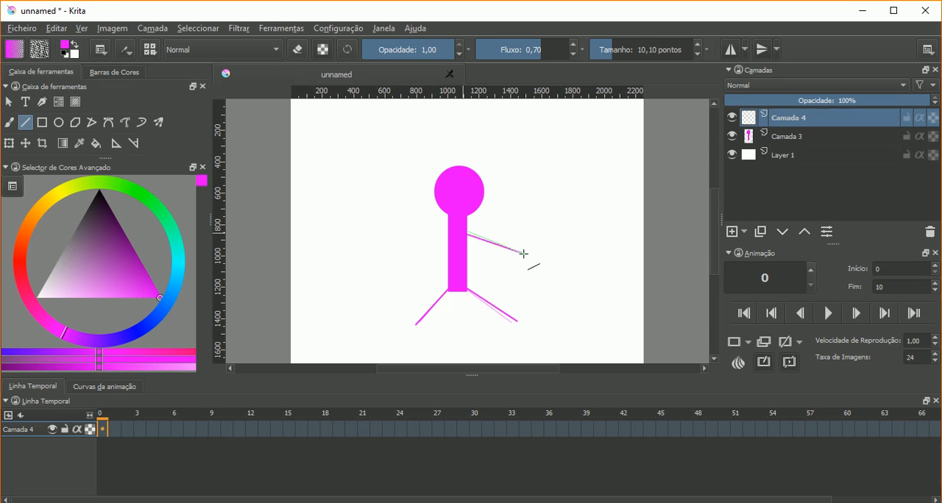
pyautogui.click(109, 436)
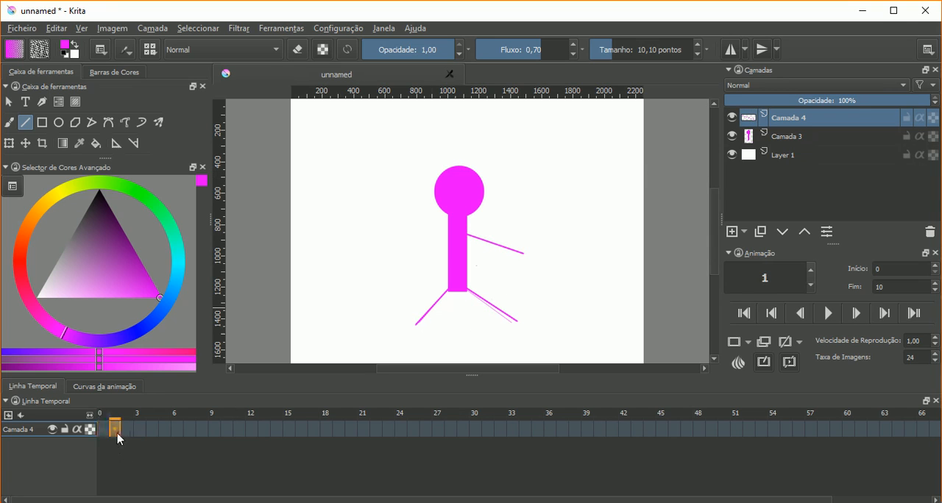
pyautogui.rightClick(105, 436)
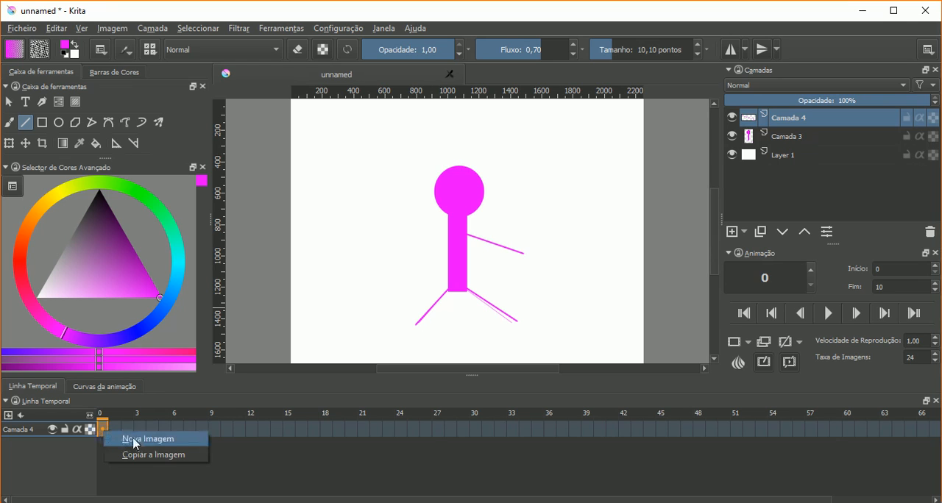
pyautogui.click(136, 441)
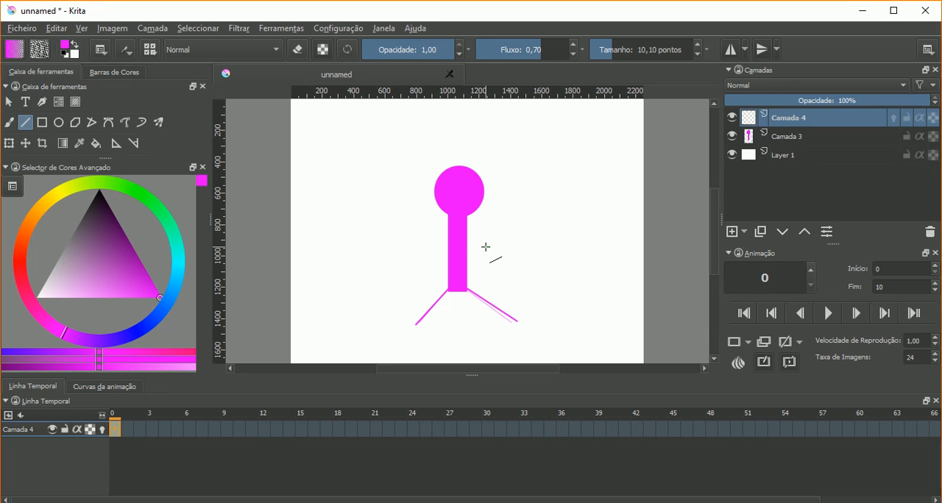
# - Draw the arm in frame 0 of Camada 4 as a diagonal line sloping down from the body's right edge
pyautogui.click(127, 429)
pyautogui.click(115, 431)
pyautogui.moveTo(465, 228); pyautogui.dragTo(534, 261)
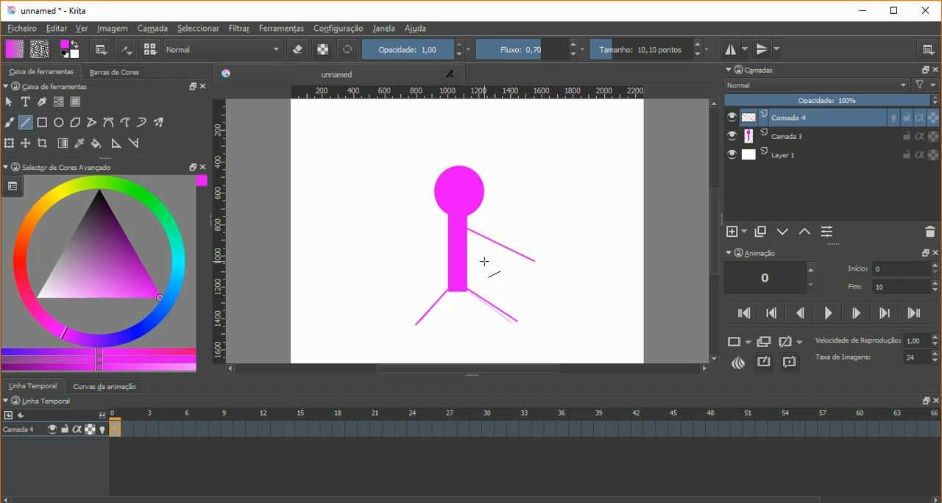
# - Create a new blank frame at frame 3 of Camada 4
pyautogui.click(132, 435)
pyautogui.click(139, 436)
pyautogui.click(150, 434)
pyautogui.click(164, 431)
pyautogui.rightClick(154, 434)
pyautogui.click(169, 440)
pyautogui.click(177, 433)
pyautogui.click(157, 430)
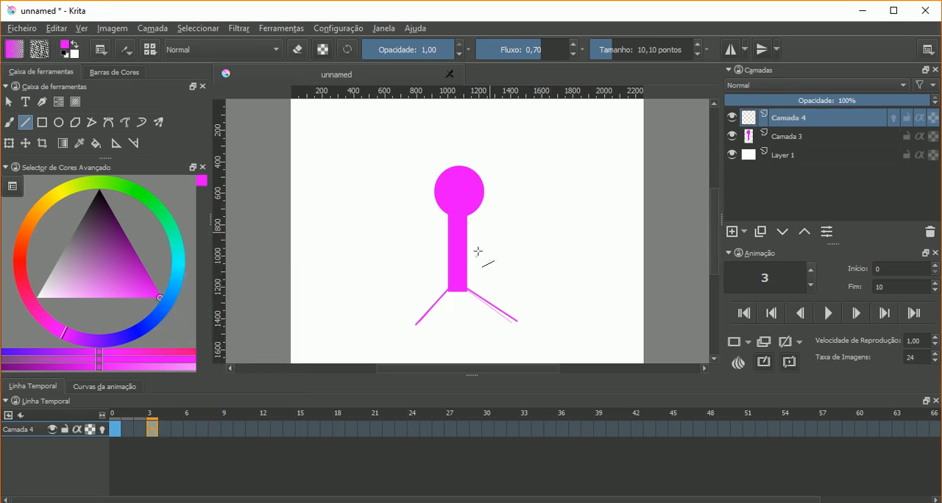
# - Compare Camada 4's frames 0 to 3 by switching back and forth between them, ending on frame 3
pyautogui.click(130, 431)
pyautogui.click(119, 434)
pyautogui.click(129, 435)
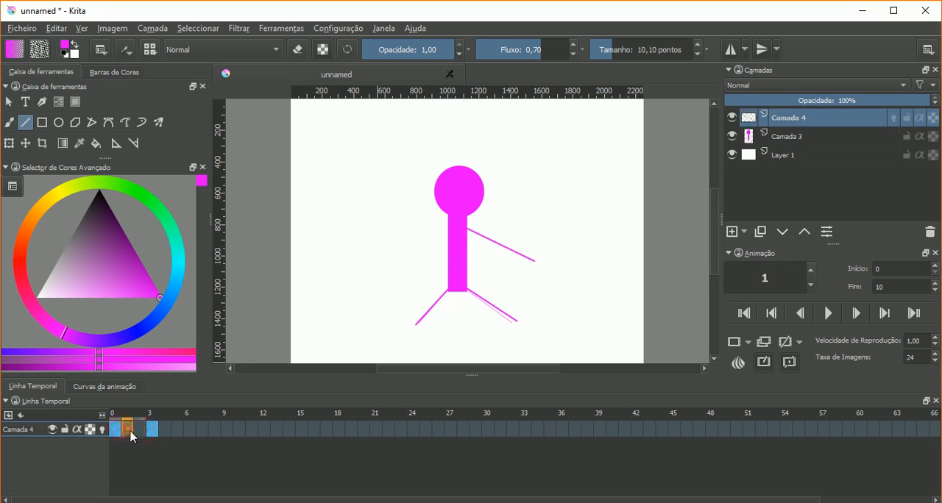
pyautogui.click(141, 434)
pyautogui.moveTo(141, 434)
pyautogui.click(128, 432)
pyautogui.click(139, 429)
pyautogui.click(149, 430)
pyautogui.click(139, 430)
pyautogui.click(126, 430)
pyautogui.click(115, 431)
pyautogui.click(153, 429)
pyautogui.click(116, 430)
pyautogui.click(154, 431)
pyautogui.click(117, 430)
pyautogui.click(152, 430)
pyautogui.click(139, 431)
pyautogui.click(130, 431)
pyautogui.click(139, 430)
pyautogui.click(153, 430)
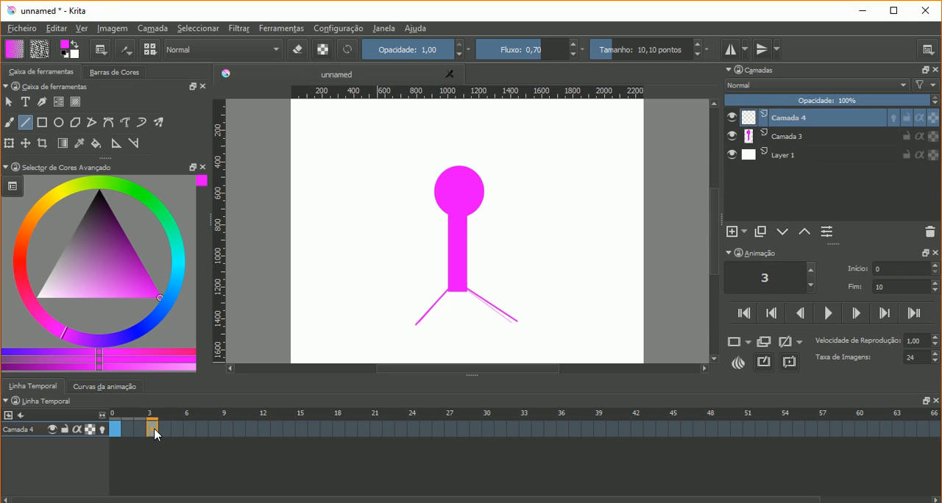
# - Replace the blank frame 3 of Camada 4 with a copy of the arm drawing and compare it with frame 0
pyautogui.rightClick(154, 429)
pyautogui.click(166, 438)
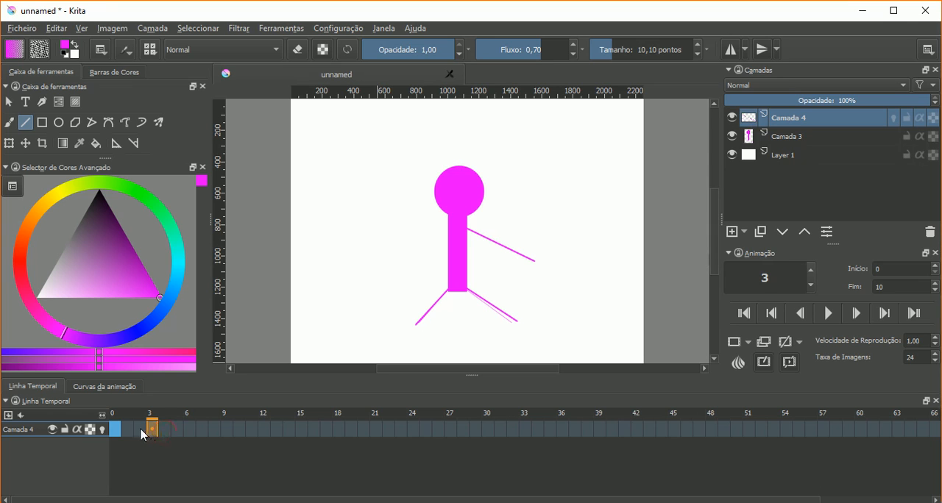
pyautogui.click(749, 343)
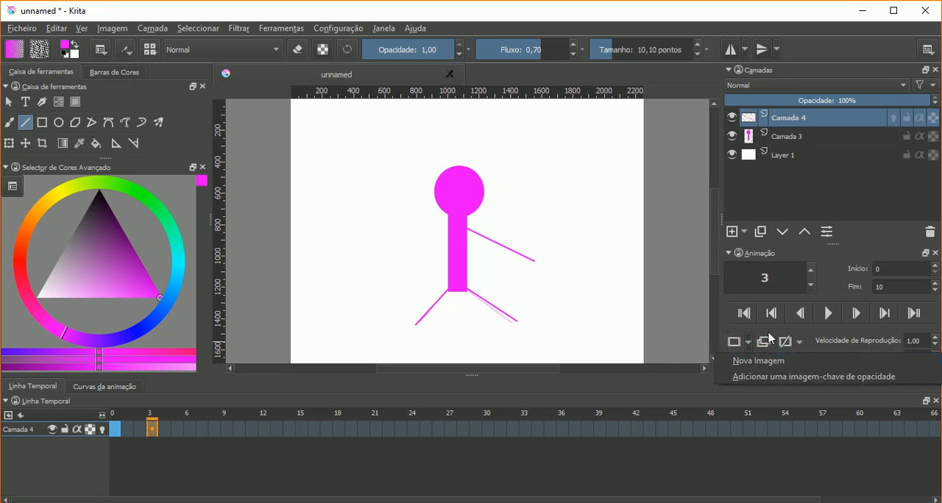
pyautogui.click(768, 340)
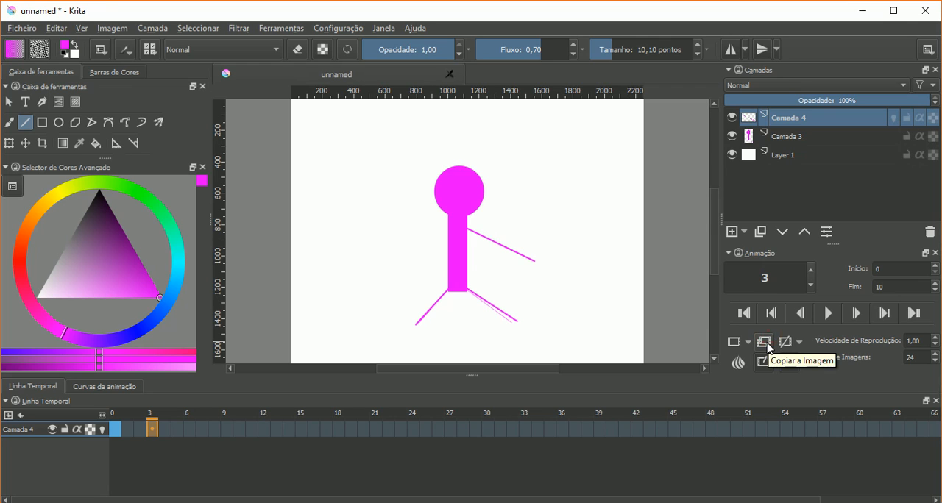
pyautogui.click(767, 347)
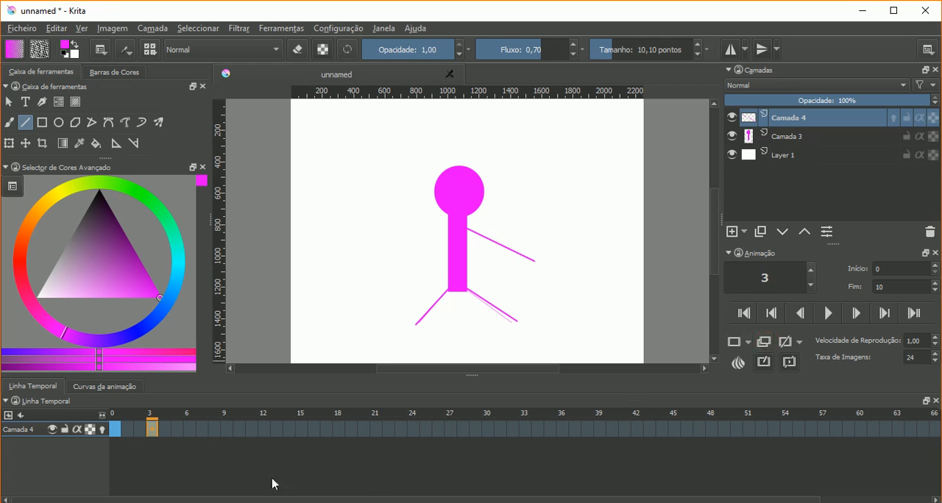
pyautogui.click(114, 434)
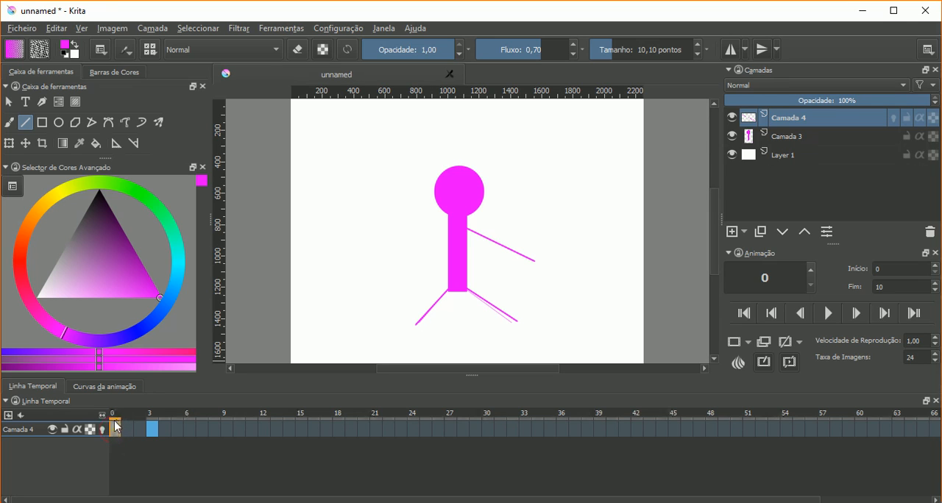
pyautogui.click(152, 427)
pyautogui.click(117, 428)
pyautogui.click(153, 428)
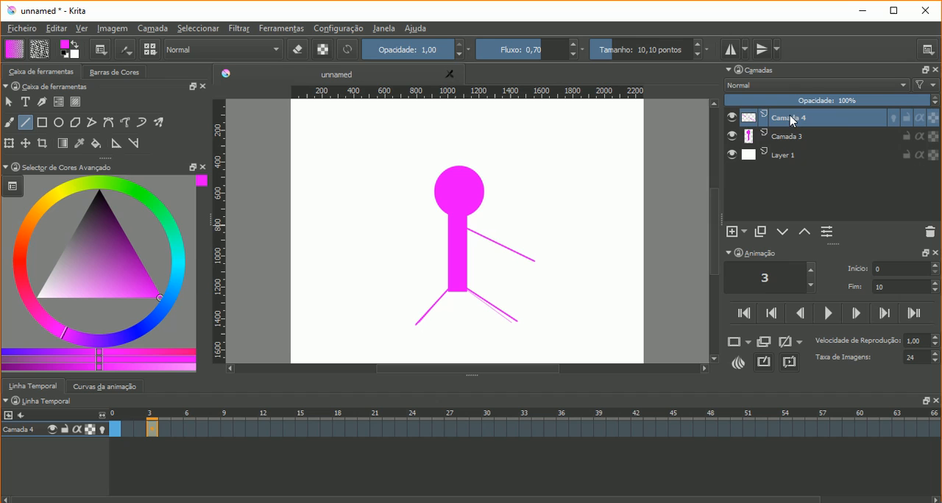
# - Activate the Transform tool on the arm in frame 3 and try rotating it about its centre
pyautogui.click(9, 143)
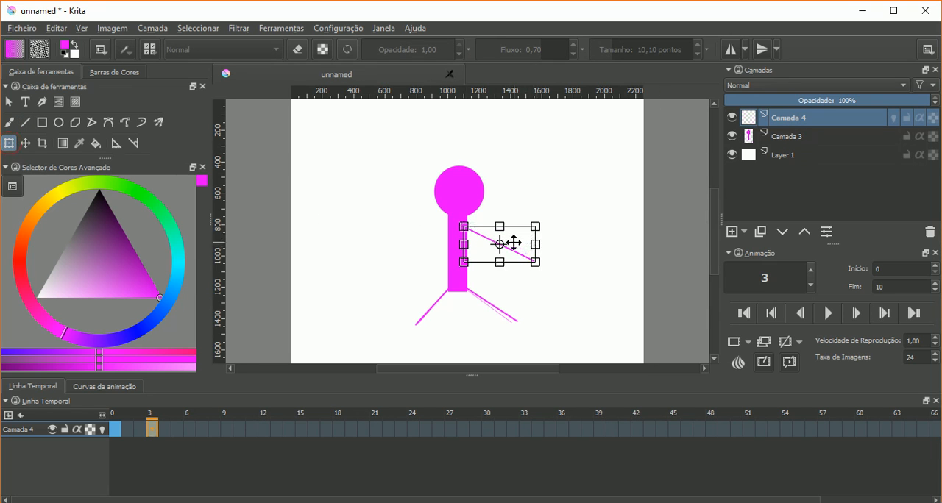
pyautogui.scroll(3, 513, 243)
pyautogui.scroll(1, 527, 256)
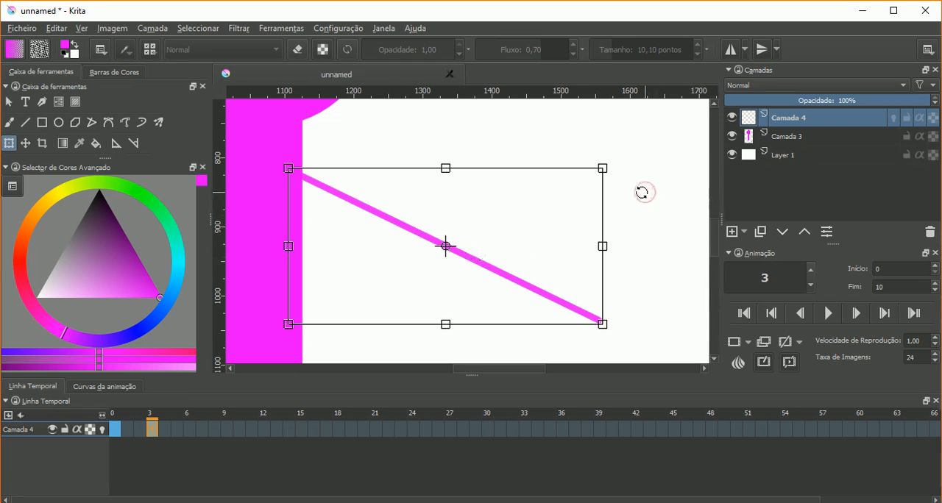
pyautogui.scroll(-1, 642, 193)
pyautogui.moveTo(639, 189); pyautogui.dragTo(561, 240)
pyautogui.scroll(-2, 629, 196)
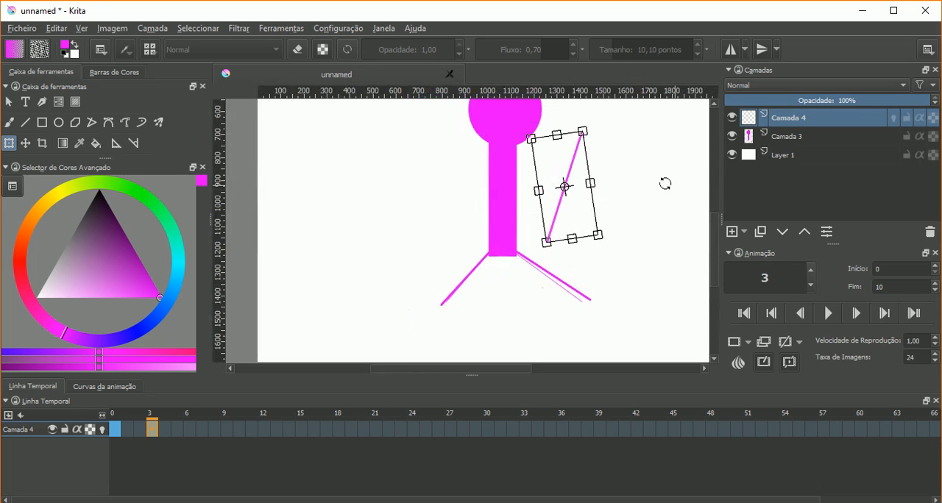
pyautogui.scroll(-1, 680, 180)
pyautogui.moveTo(716, 223); pyautogui.dragTo(718, 204)
pyautogui.moveTo(656, 267); pyautogui.dragTo(630, 225)
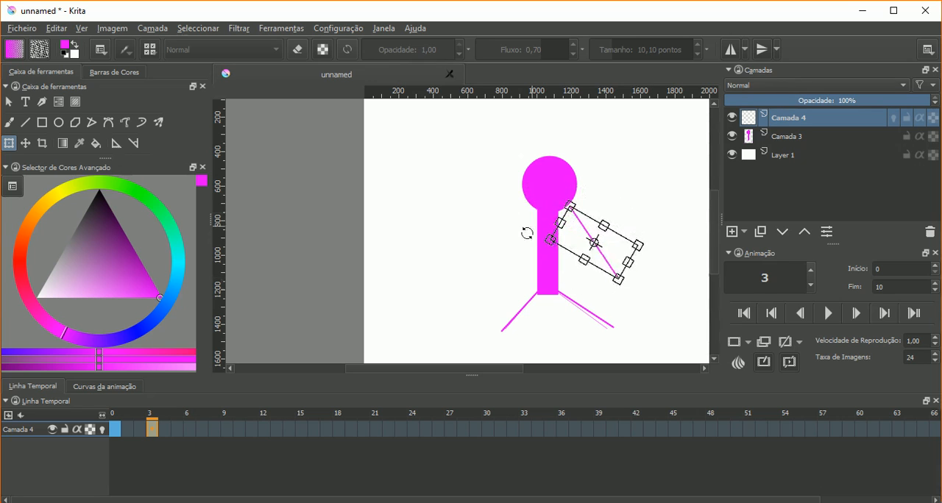
pyautogui.moveTo(645, 260); pyautogui.dragTo(649, 228)
# - Rotate the arm in frame 3 to a steeper downward slope about a pivot placed at the shoulder
pyautogui.scroll(2, 645, 257)
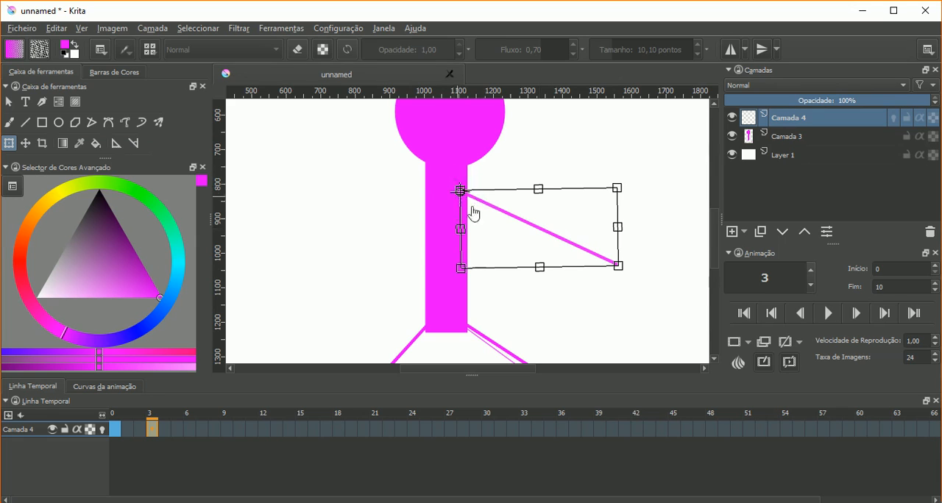
pyautogui.moveTo(630, 186); pyautogui.dragTo(608, 161)
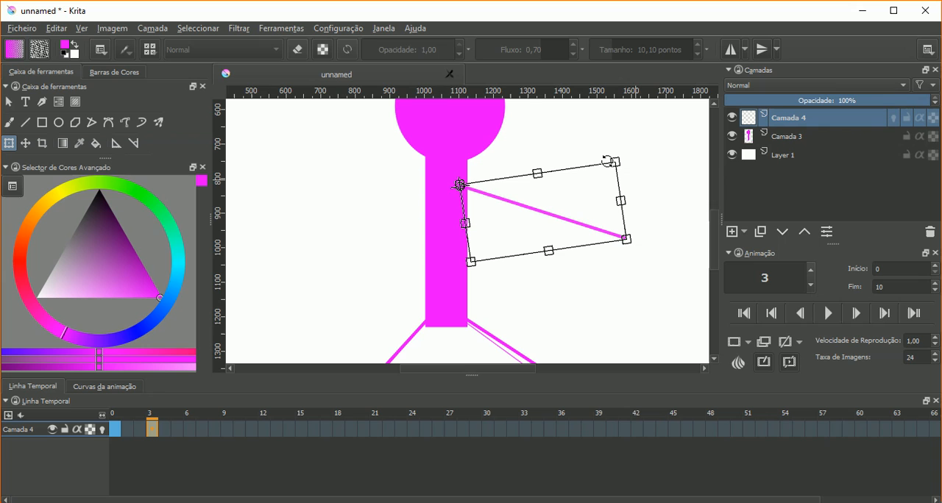
pyautogui.moveTo(607, 160); pyautogui.dragTo(623, 222)
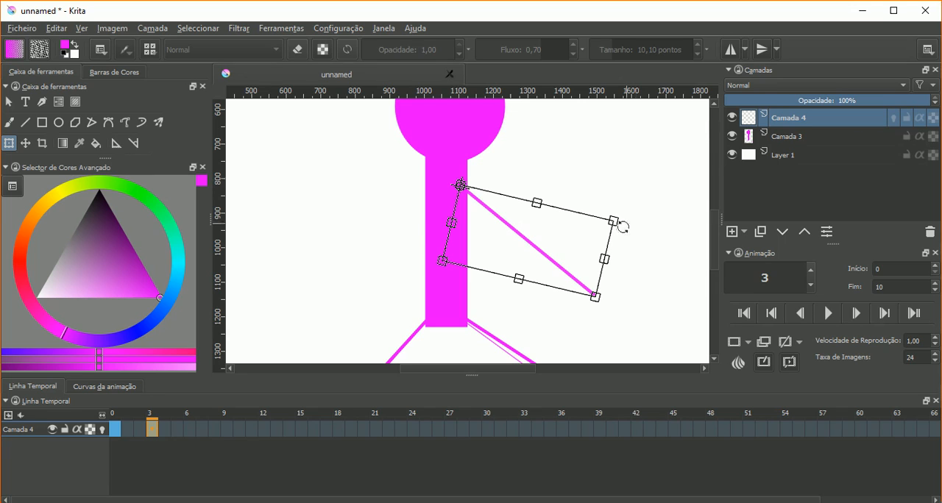
# - Copy the arm drawing to frame 6 of Camada 4 and rotate it steeply downward about a pivot at the shoulder
pyautogui.click(188, 429)
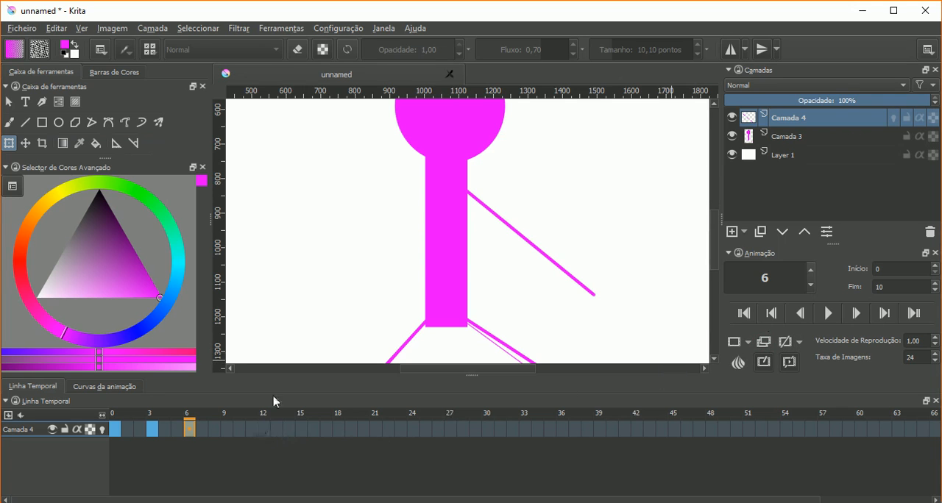
pyautogui.click(525, 248)
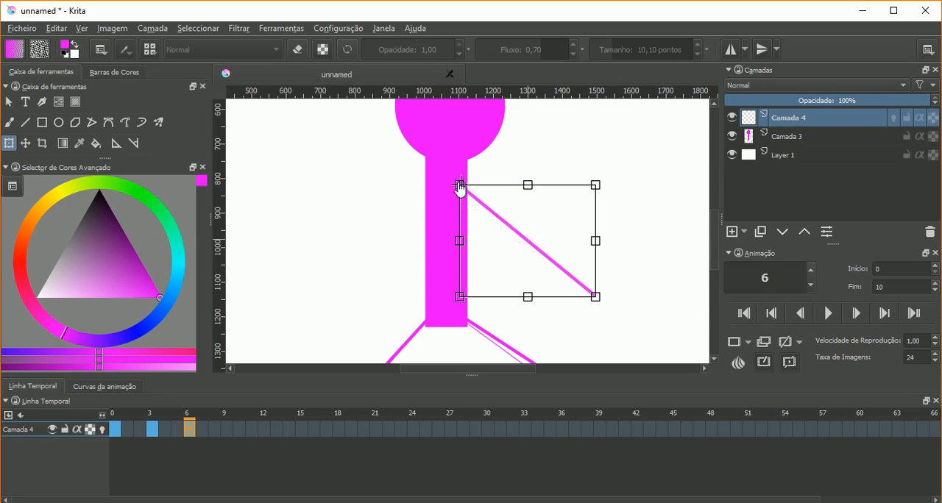
pyautogui.moveTo(613, 266); pyautogui.dragTo(575, 329)
pyautogui.moveTo(558, 337); pyautogui.dragTo(557, 338)
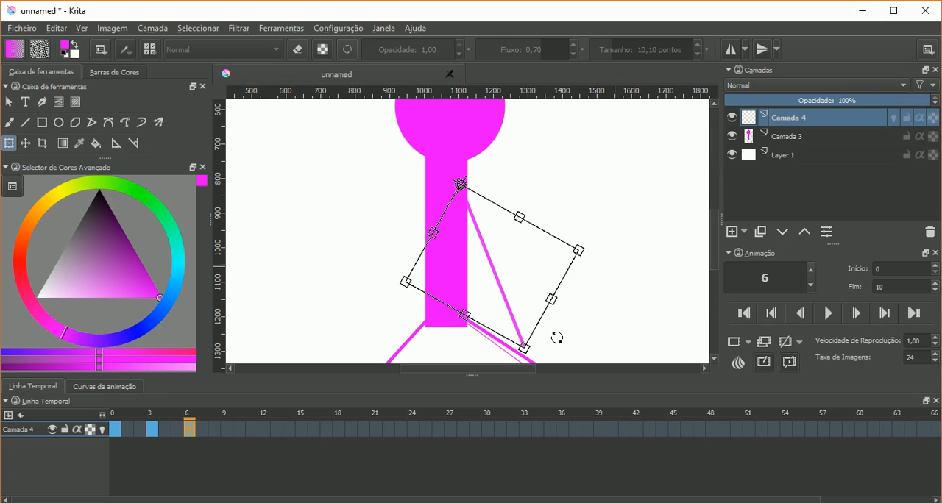
# - Copy the arm drawing to frame 9 of Camada 4 and rotate it about the shoulder until it hangs almost vertically over the torso
pyautogui.click(227, 428)
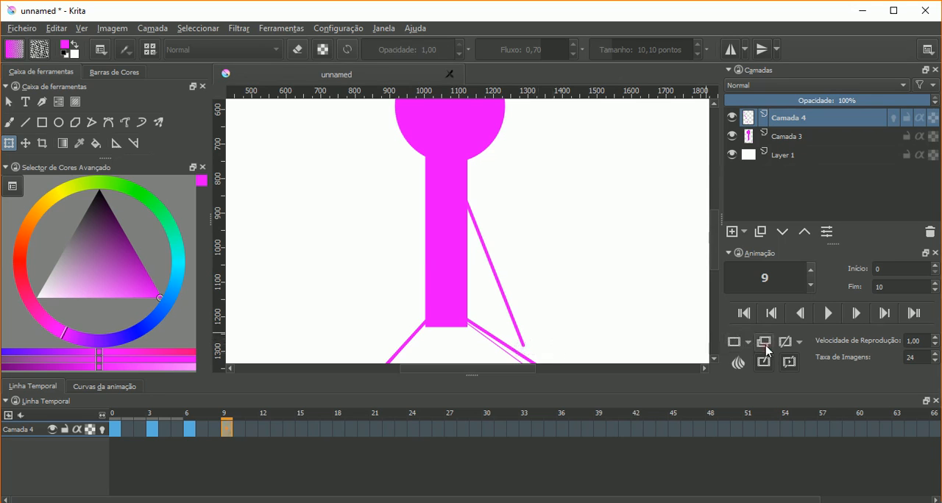
pyautogui.click(527, 315)
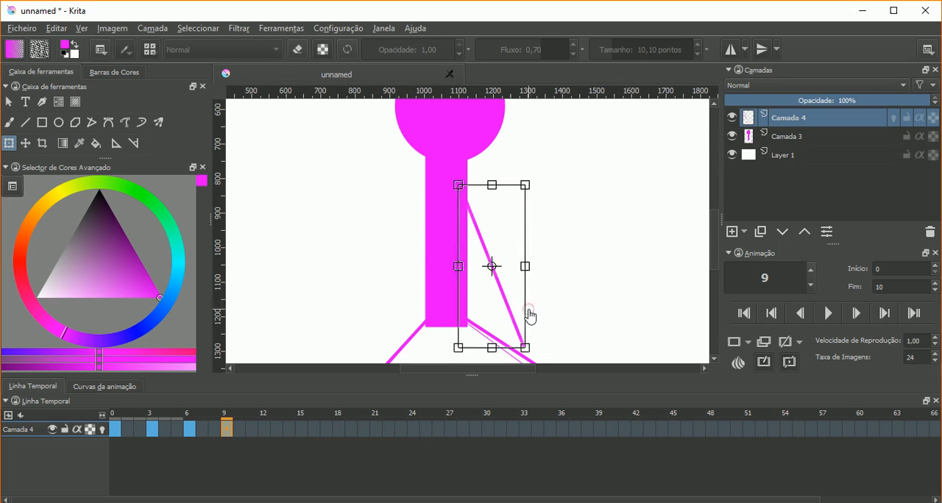
pyautogui.moveTo(469, 211); pyautogui.dragTo(458, 185)
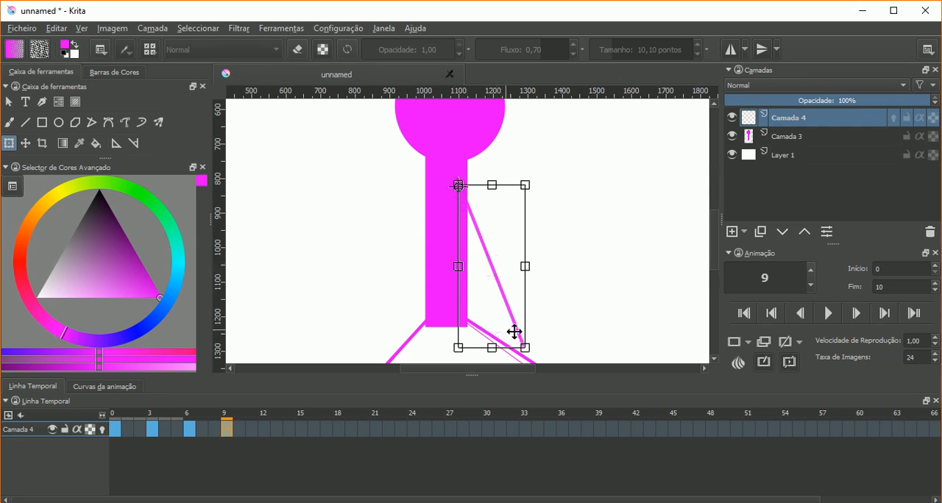
pyautogui.moveTo(534, 338); pyautogui.dragTo(471, 356)
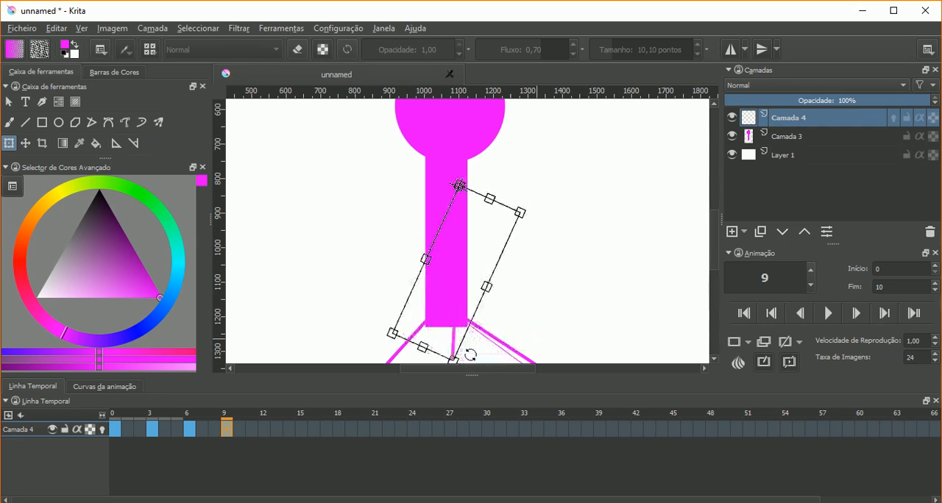
pyautogui.press('Return')
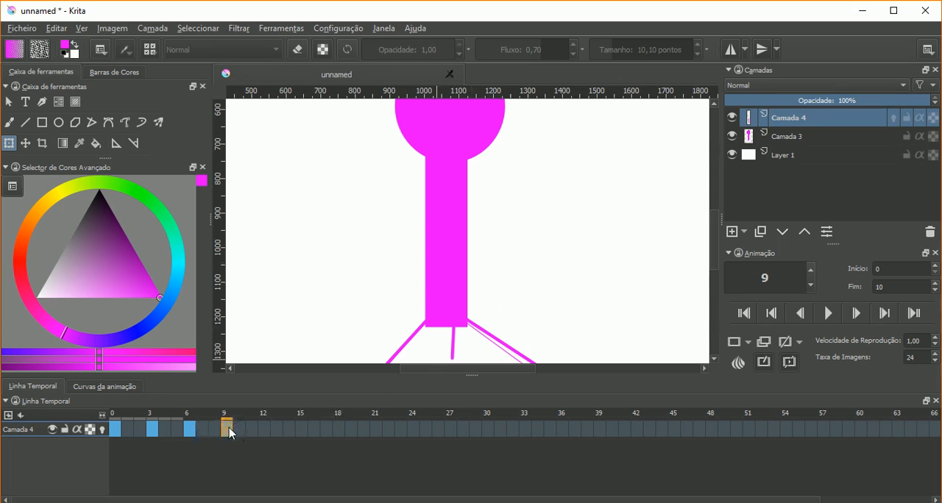
# - Set the animation's end frame to 9, keeping the start frame at 0
pyautogui.doubleClick(878, 287)
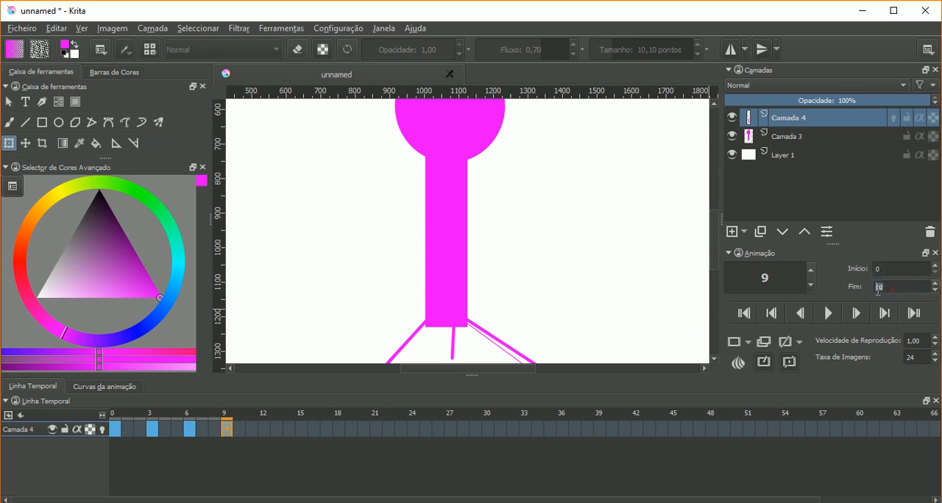
pyautogui.write('9')
pyautogui.click(899, 268)
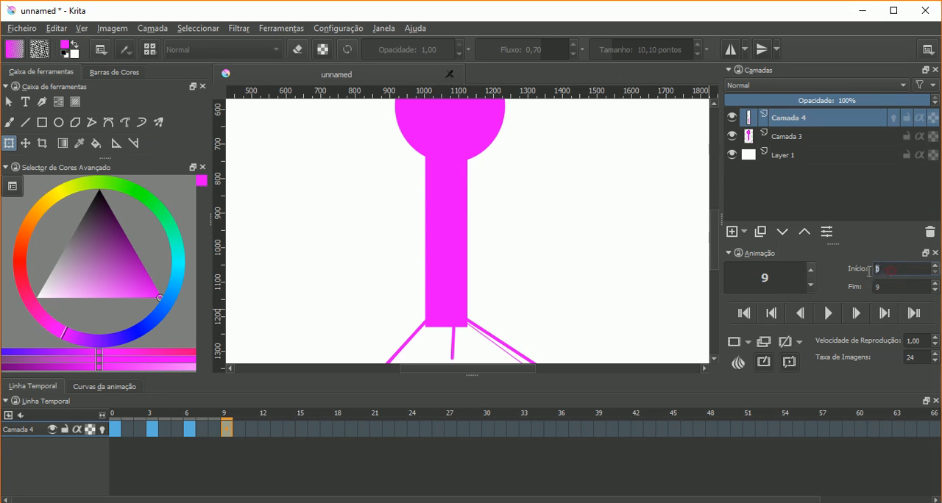
pyautogui.press('Tab')
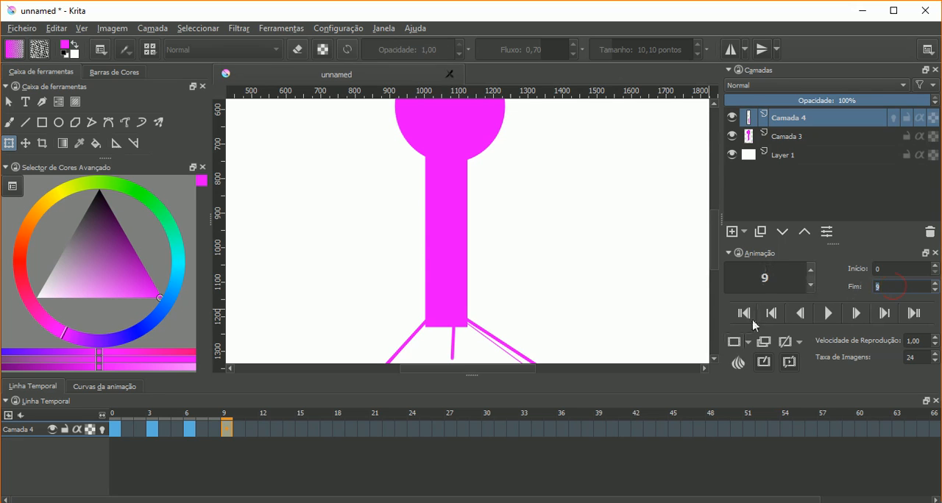
# - Play the arm animation with the whole stick figure in view, and stop the playback
pyautogui.click(828, 314)
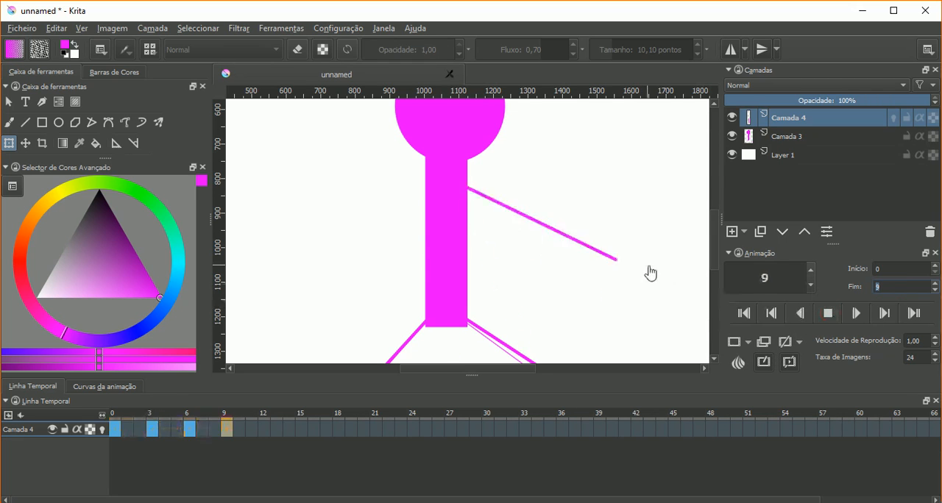
pyautogui.scroll(-1, 640, 272)
pyautogui.moveTo(515, 368); pyautogui.dragTo(534, 368)
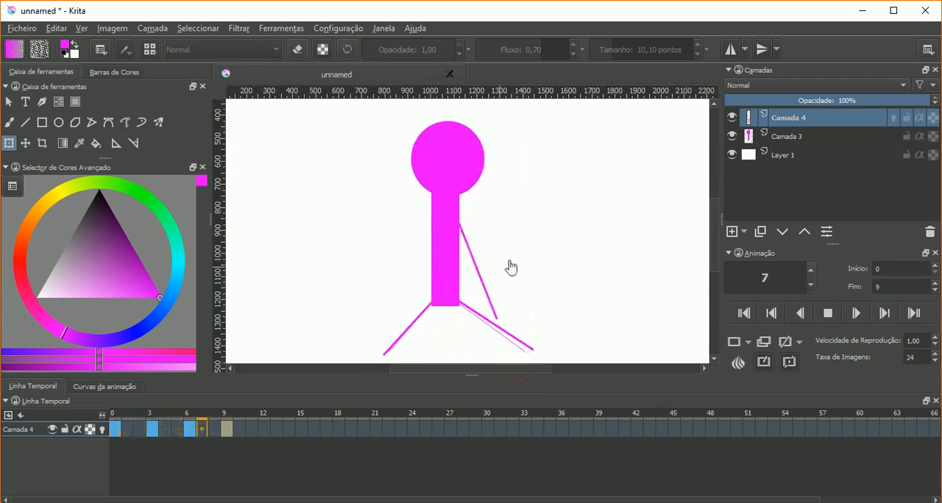
pyautogui.click(824, 314)
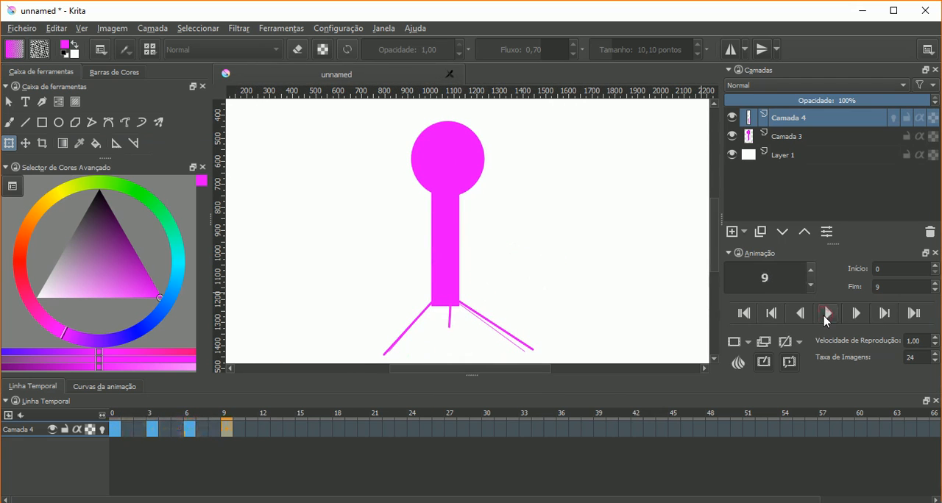
# - Jump to the animation's first frame and to its last frame
pyautogui.click(744, 315)
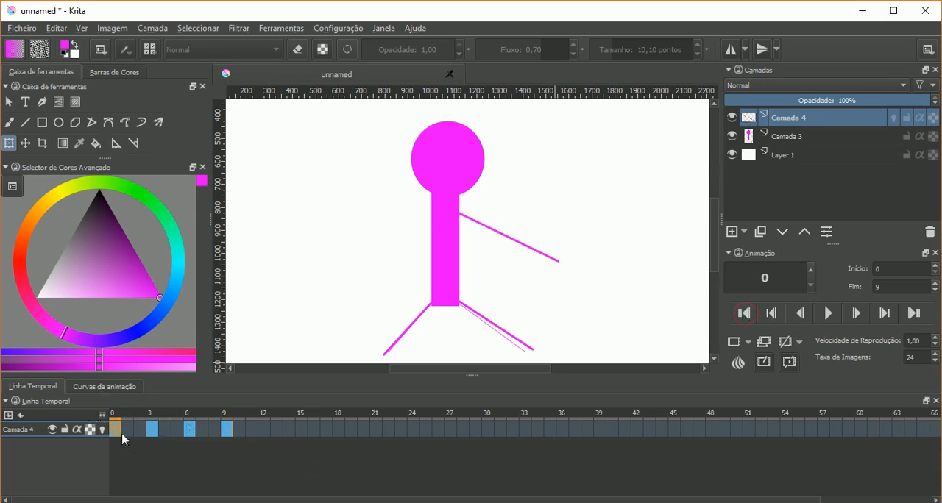
pyautogui.click(738, 314)
pyautogui.click(912, 314)
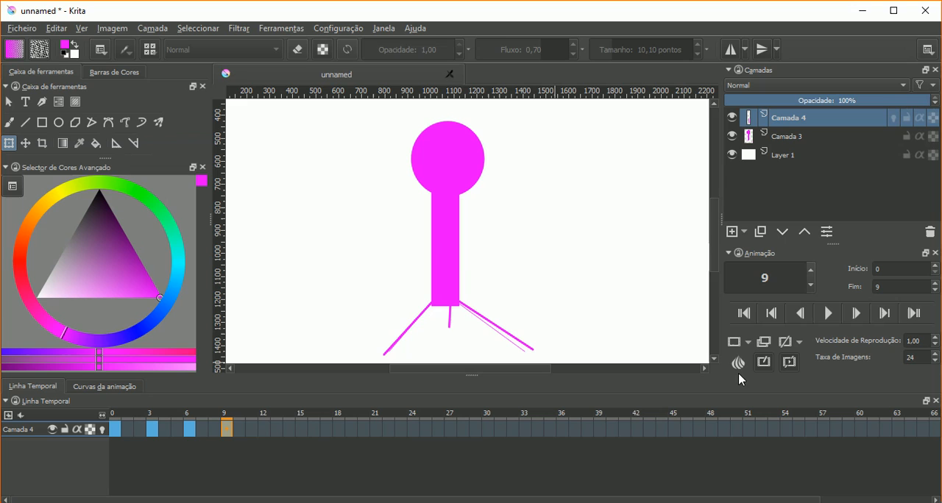
# - Move through the animation one frame at a time, backward and forward again, ending on frame 12
pyautogui.click(800, 314)
pyautogui.click(801, 314)
pyautogui.click(800, 315)
pyautogui.click(801, 314)
pyautogui.click(800, 314)
pyautogui.click(801, 314)
pyautogui.click(801, 314)
pyautogui.click(800, 314)
pyautogui.click(801, 315)
pyautogui.click(856, 314)
pyautogui.click(856, 314)
pyautogui.click(855, 315)
pyautogui.click(856, 314)
pyautogui.click(856, 314)
pyautogui.click(855, 314)
pyautogui.click(856, 314)
pyautogui.click(856, 314)
pyautogui.click(856, 314)
pyautogui.click(856, 314)
pyautogui.click(855, 314)
pyautogui.click(856, 315)
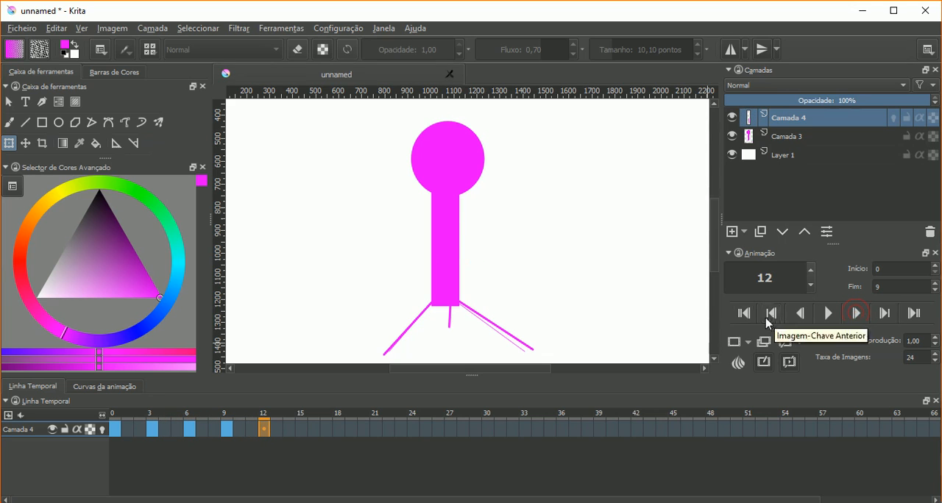
# - Return to the first frame and go through the keyframes at 3, 6 and 9, and back to 0
pyautogui.click(745, 314)
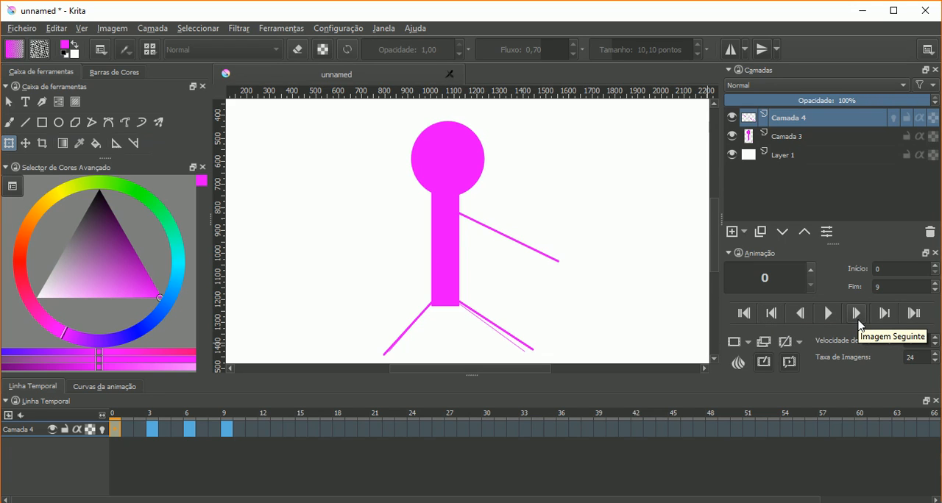
pyautogui.click(884, 315)
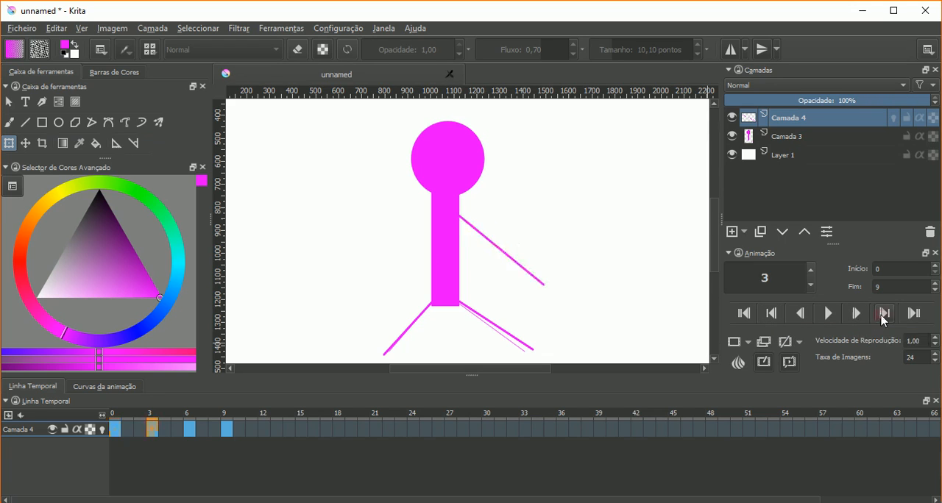
pyautogui.click(884, 315)
pyautogui.click(884, 315)
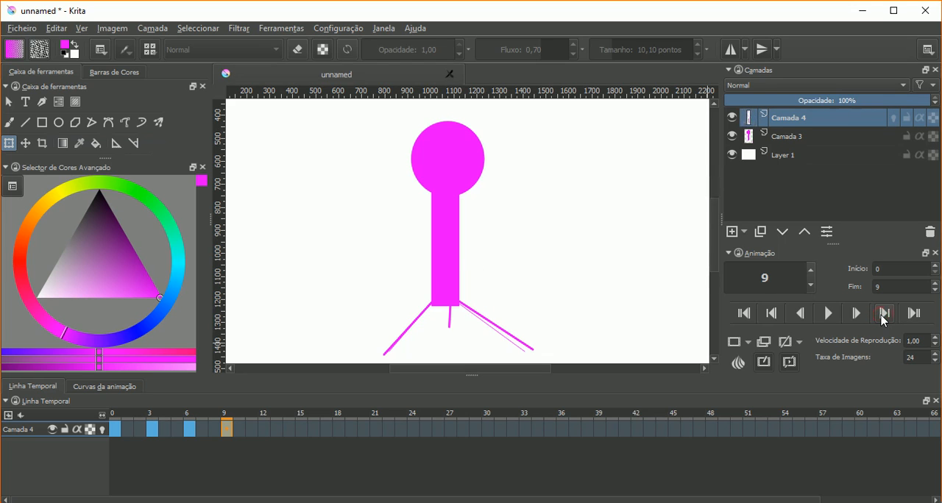
pyautogui.click(771, 313)
pyautogui.click(771, 313)
pyautogui.click(771, 313)
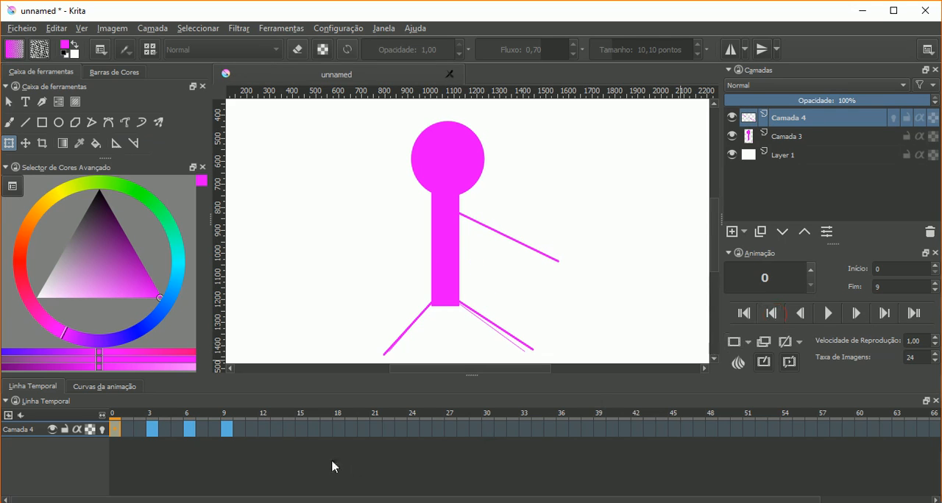
# - Inspect the in-between frames 1 and 2 of Camada 4, ending on the keyframe at frame 3
pyautogui.click(140, 427)
pyautogui.click(125, 426)
pyautogui.click(136, 429)
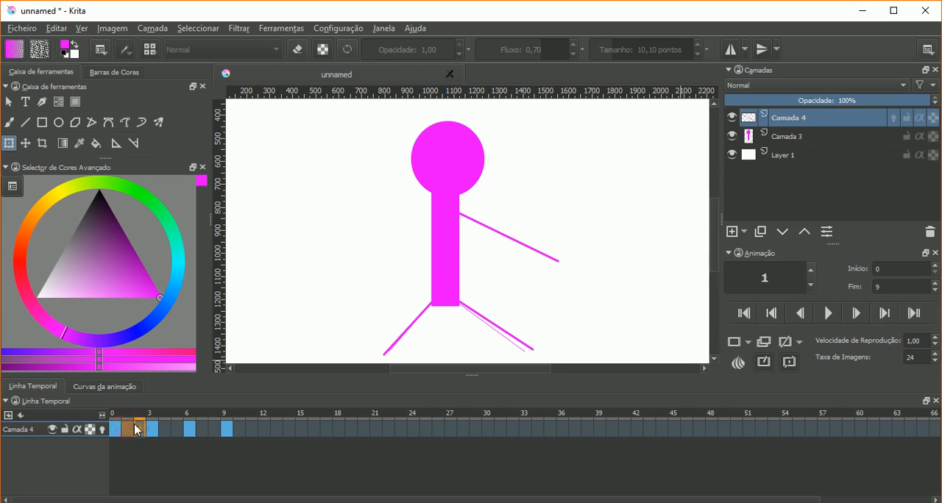
pyautogui.click(124, 429)
pyautogui.click(123, 430)
pyautogui.click(153, 428)
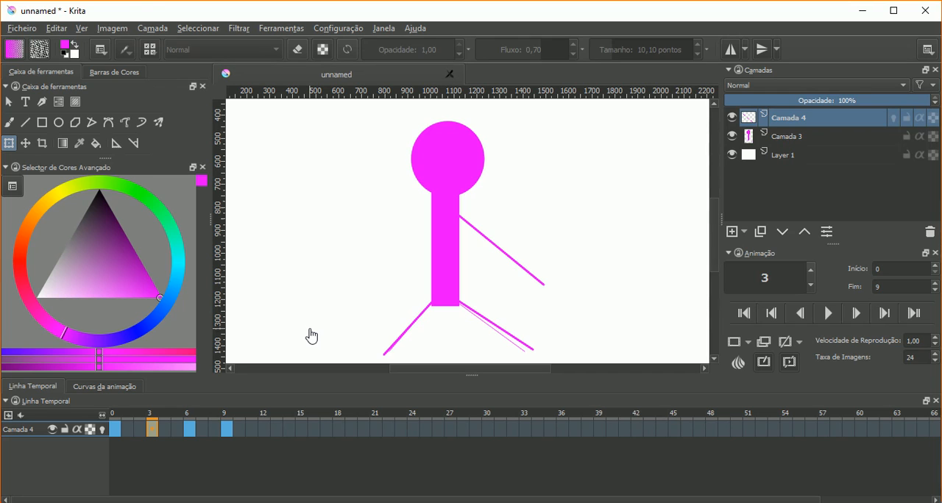
# - Toggle Camada 4's onion skins on and off at frame 3 to compare the view, leaving them on
pyautogui.click(103, 430)
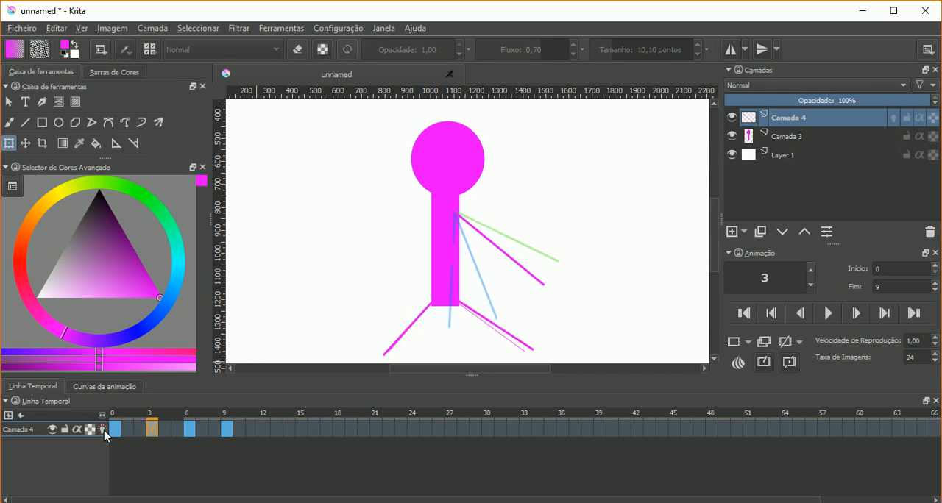
pyautogui.click(103, 431)
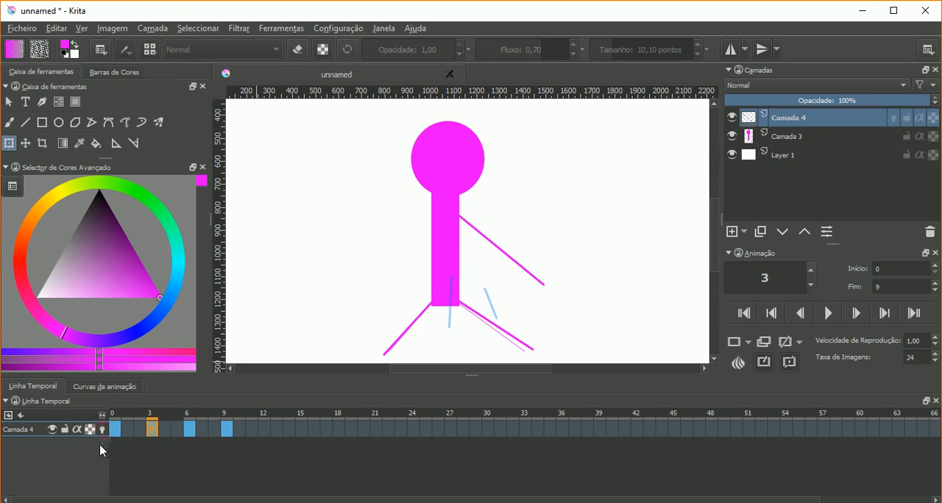
pyautogui.click(102, 430)
pyautogui.click(102, 430)
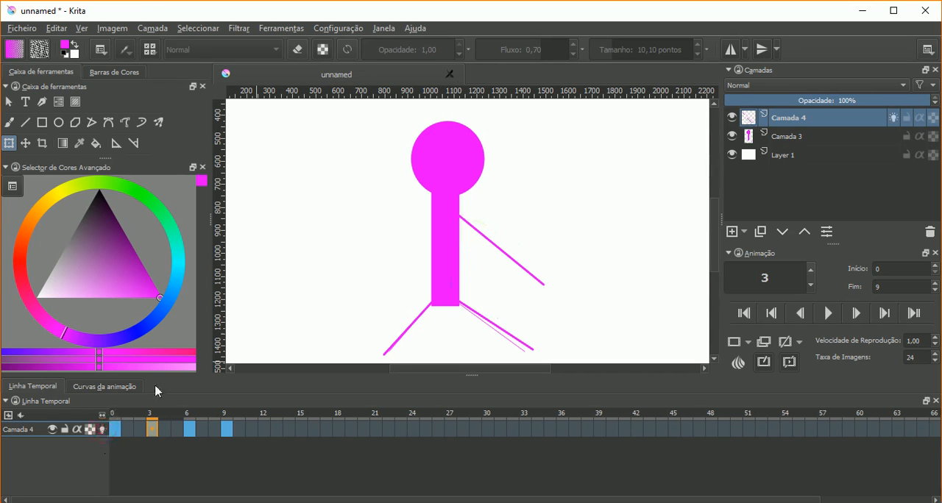
pyautogui.click(102, 430)
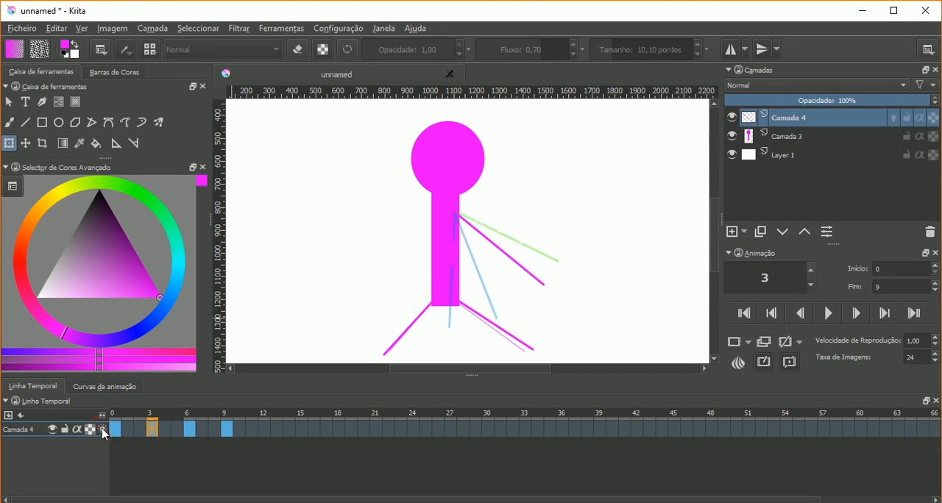
pyautogui.click(895, 122)
pyautogui.click(895, 123)
# - Compare the arm across frames 0, 3, 6 and 9 with onion skins on, and switch Camada 4's onion skins off on frame 9
pyautogui.click(169, 433)
pyautogui.click(175, 432)
pyautogui.click(184, 432)
pyautogui.click(227, 433)
pyautogui.click(163, 433)
pyautogui.click(149, 433)
pyautogui.click(117, 433)
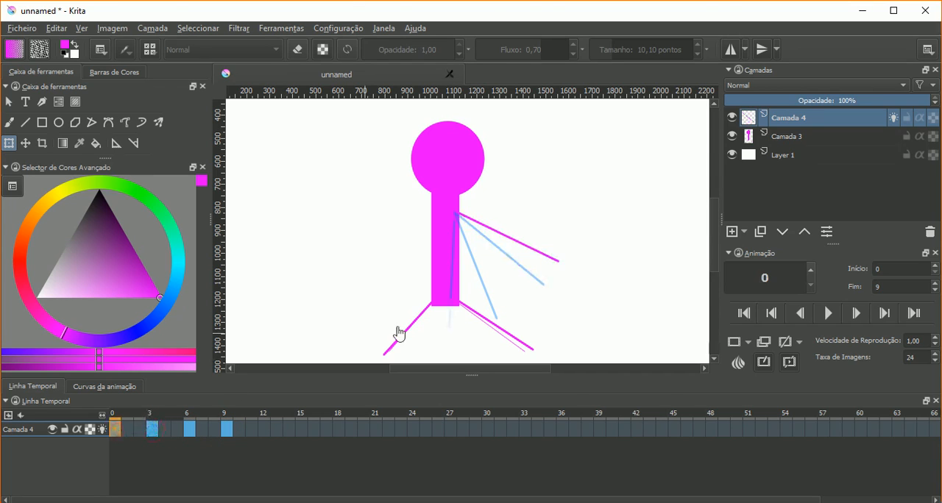
pyautogui.click(228, 431)
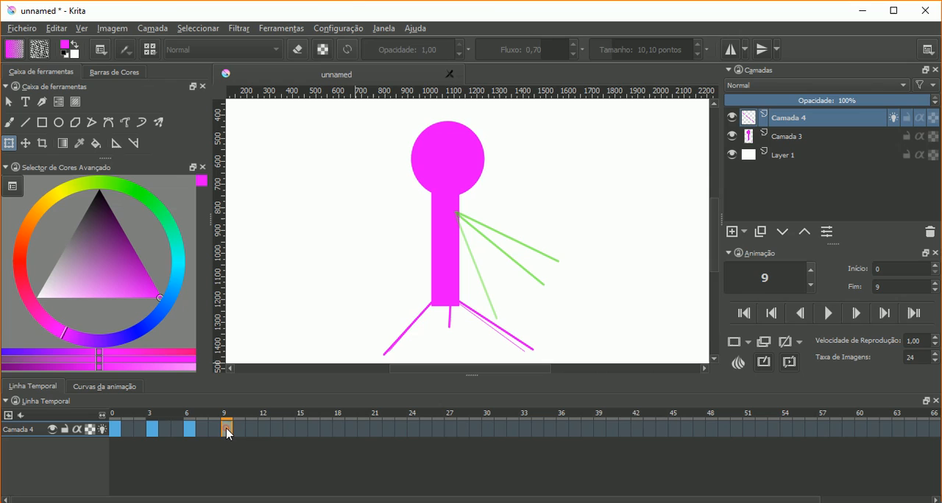
pyautogui.click(155, 431)
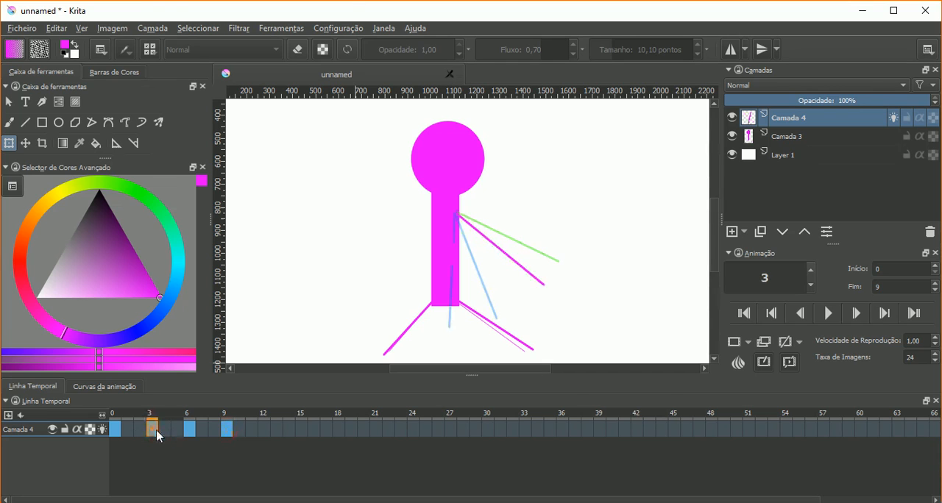
pyautogui.click(190, 431)
pyautogui.click(224, 431)
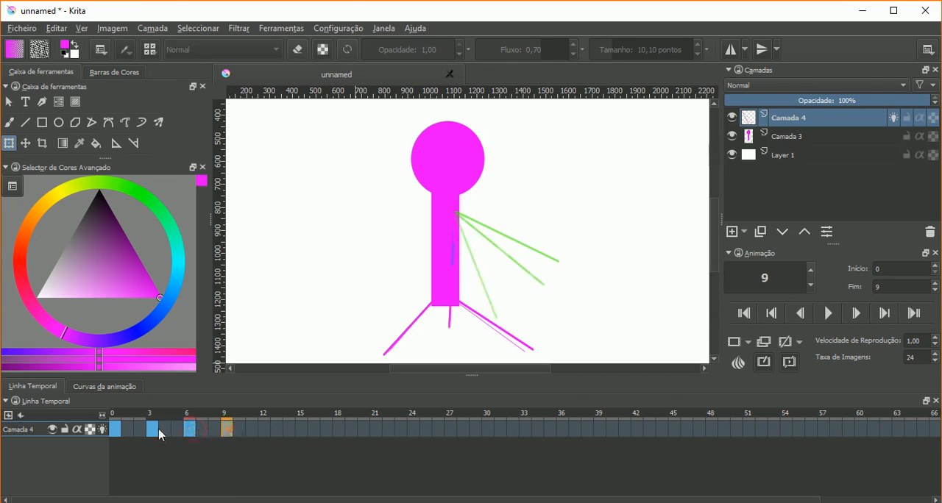
pyautogui.click(102, 430)
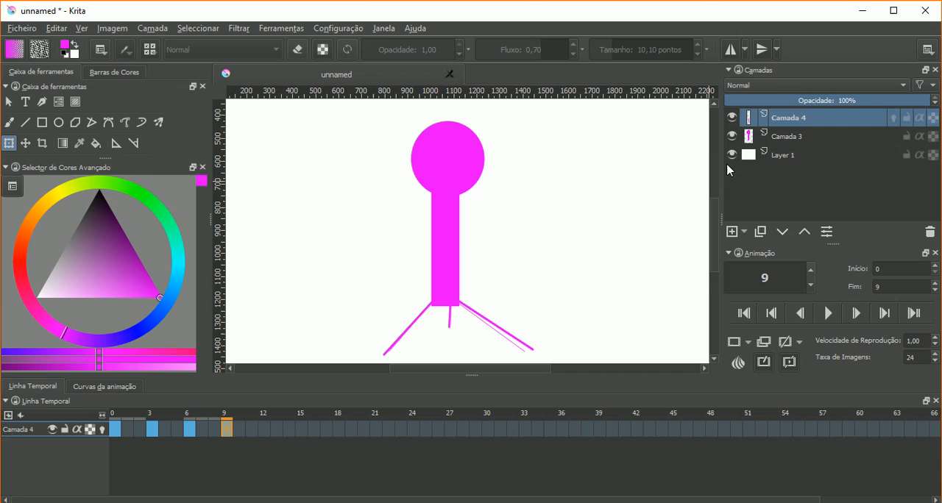
# - Return to frame 0 and add a new paint layer above Camada 4
pyautogui.click(114, 430)
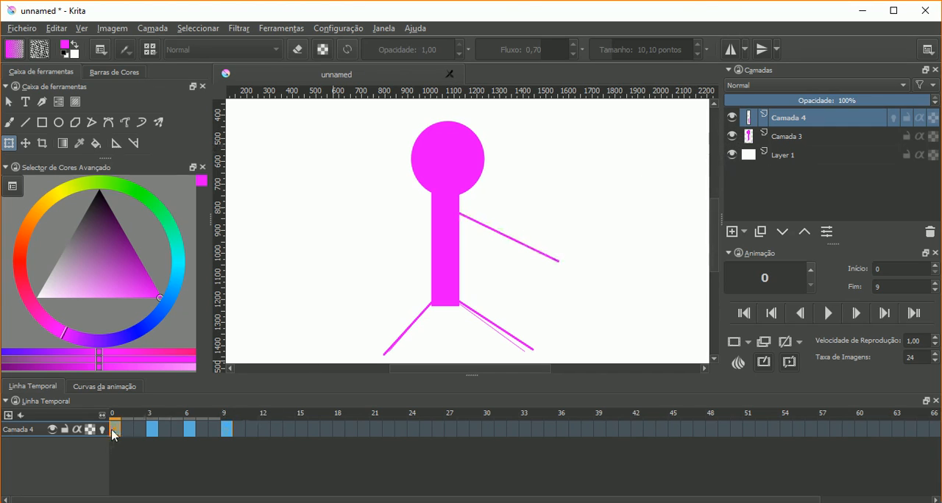
pyautogui.click(732, 232)
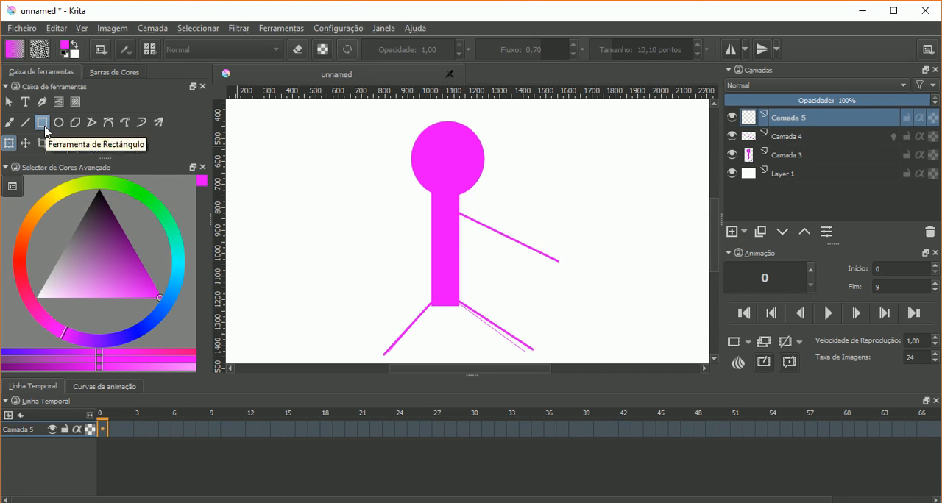
# - Rename the arm layer Camada 4 to Braço and the new layer Camada 5 to Bola
pyautogui.doubleClick(785, 135)
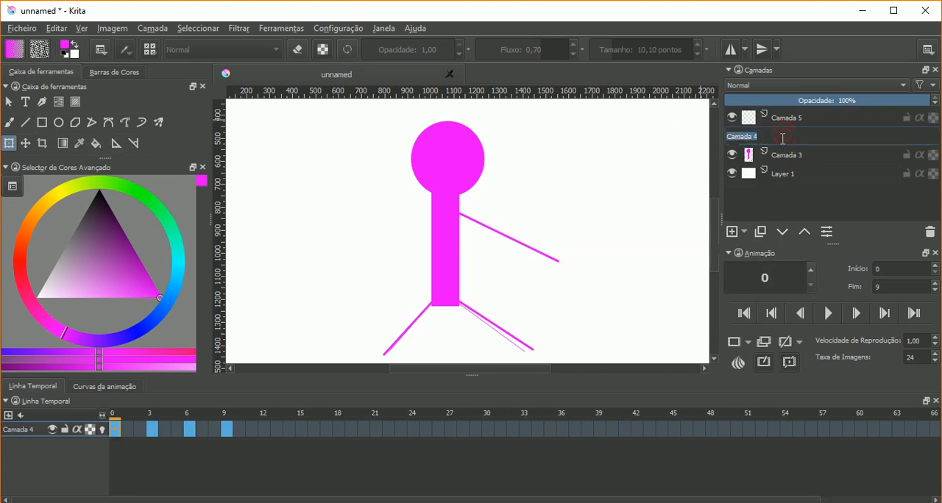
pyautogui.write('Br')
pyautogui.press('Return')
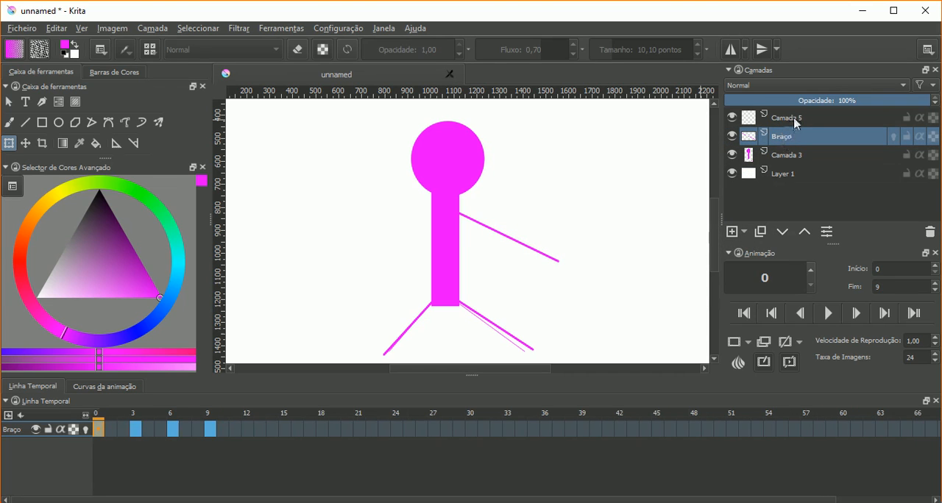
pyautogui.doubleClick(797, 120)
pyautogui.write('Bo')
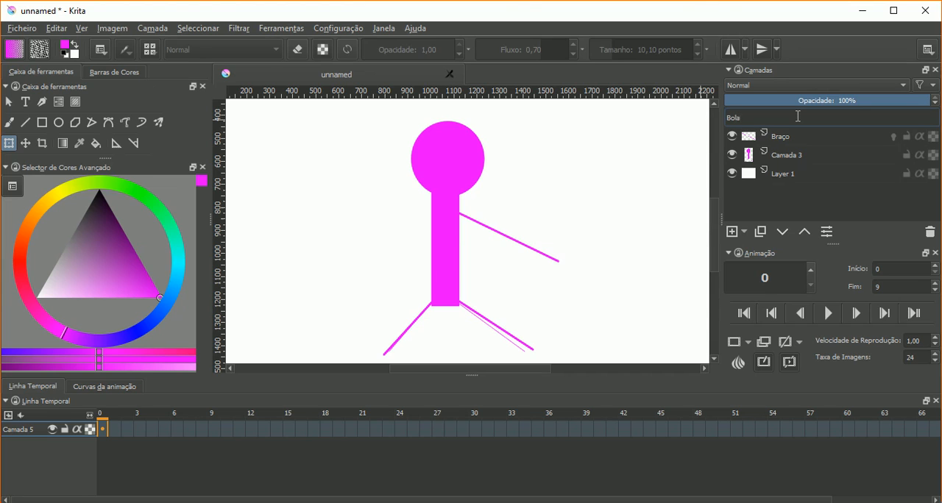
pyautogui.write('la')
pyautogui.press('Return')
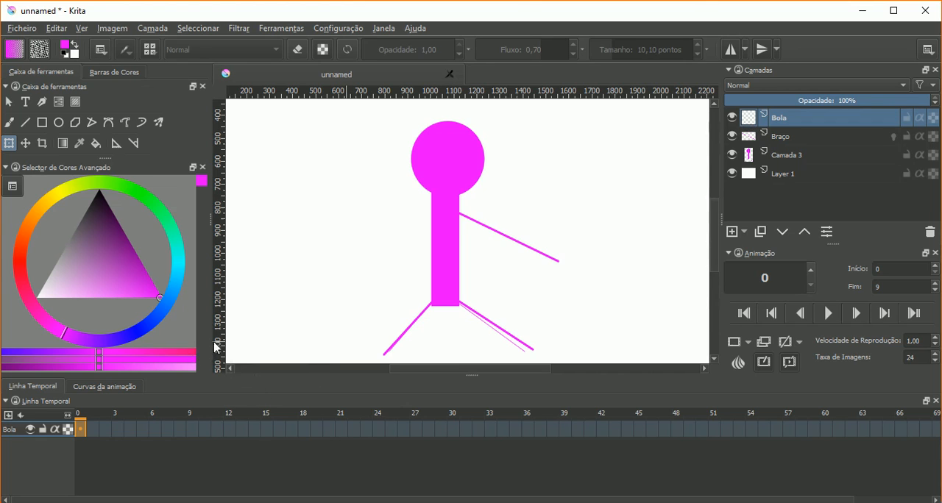
# - Draw a filled yellow ball on the Bola layer, to the right of the figure's head, with the Ellipse tool
pyautogui.click(62, 128)
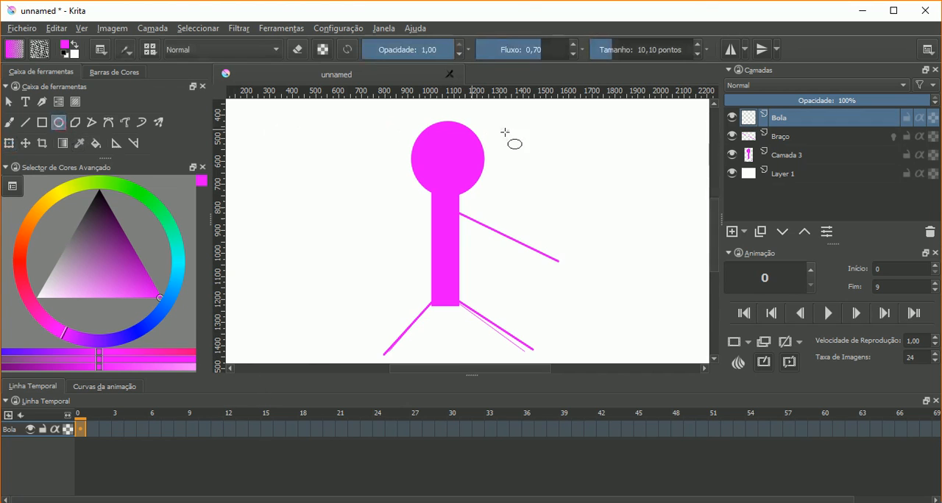
pyautogui.click(59, 200)
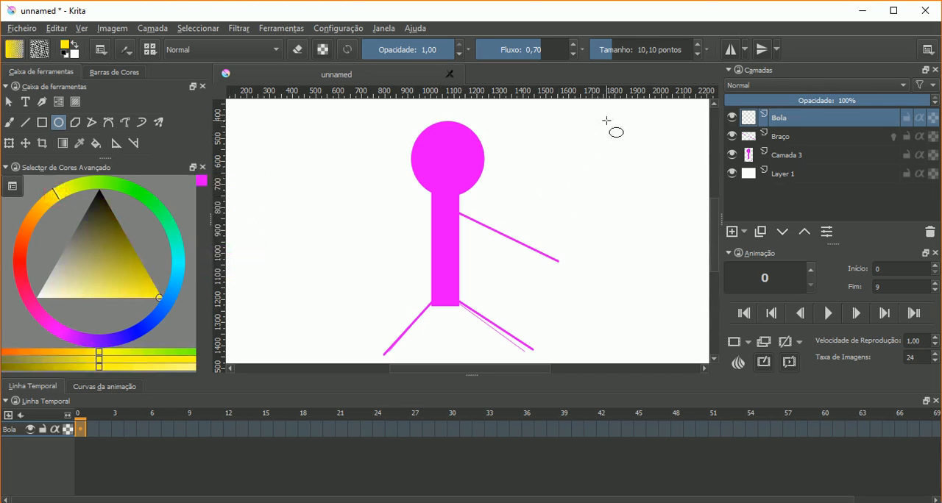
pyautogui.moveTo(605, 118); pyautogui.dragTo(651, 159)
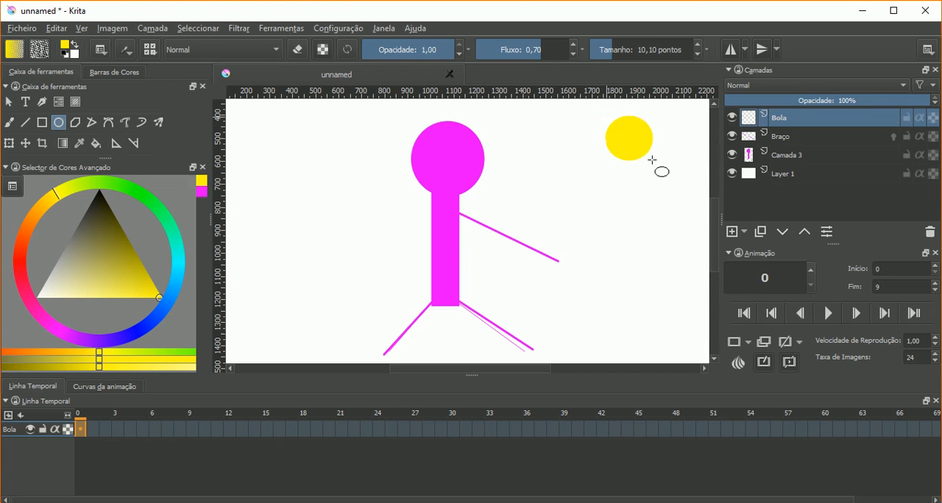
# - Create a new blank frame at frame 0 of Bola and draw a yellow ball there beside the figure's head
pyautogui.rightClick(81, 430)
pyautogui.click(101, 437)
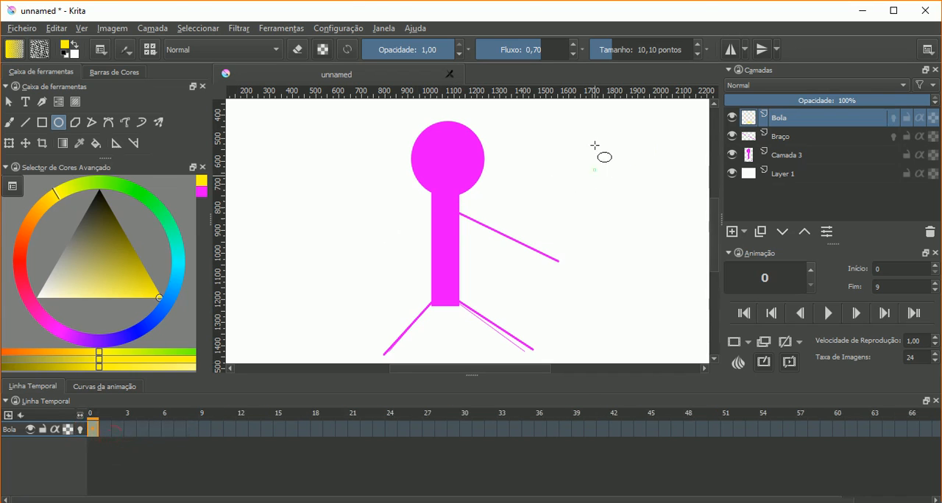
pyautogui.moveTo(595, 108); pyautogui.dragTo(649, 171)
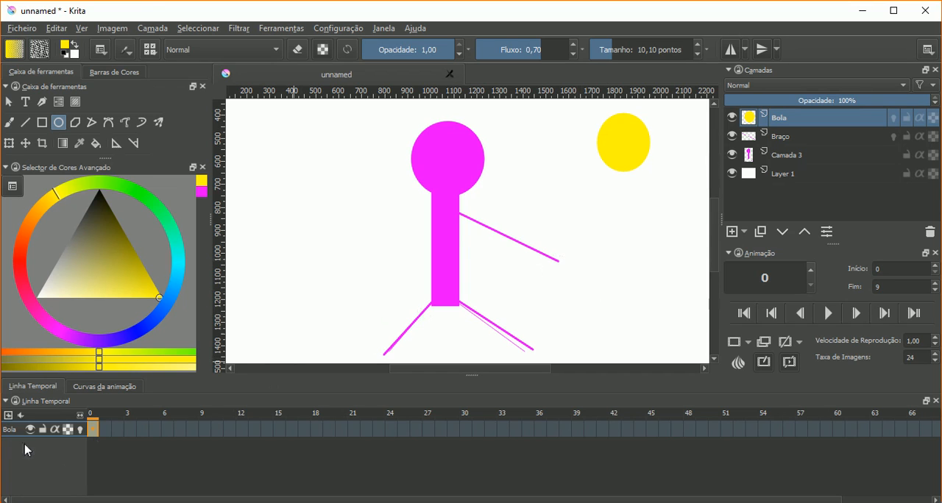
# - Add the existing Braço layer to the timeline and select Bola to show both layers together
pyautogui.click(772, 136)
pyautogui.click(778, 116)
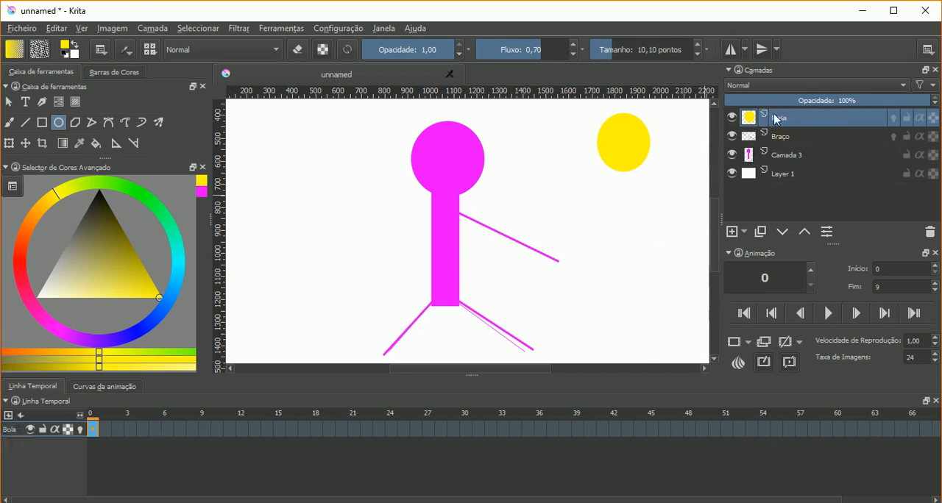
pyautogui.rightClick(15, 433)
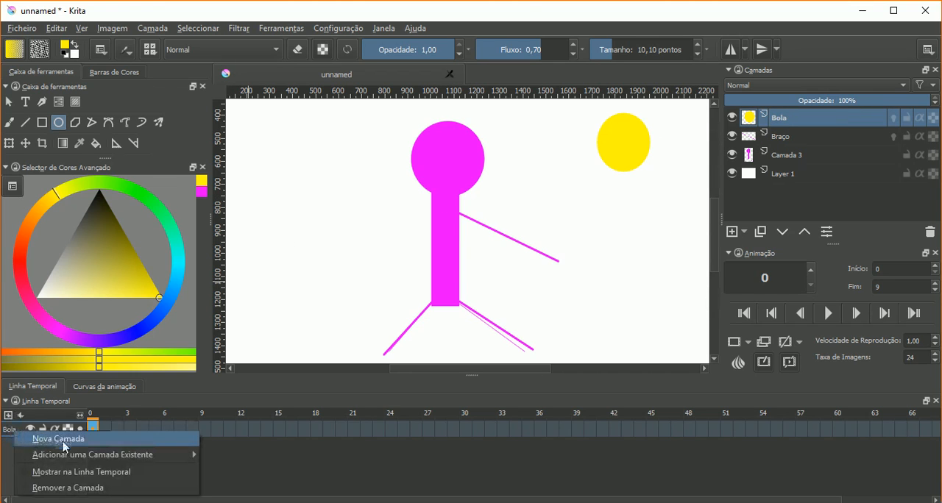
pyautogui.moveTo(83, 460)
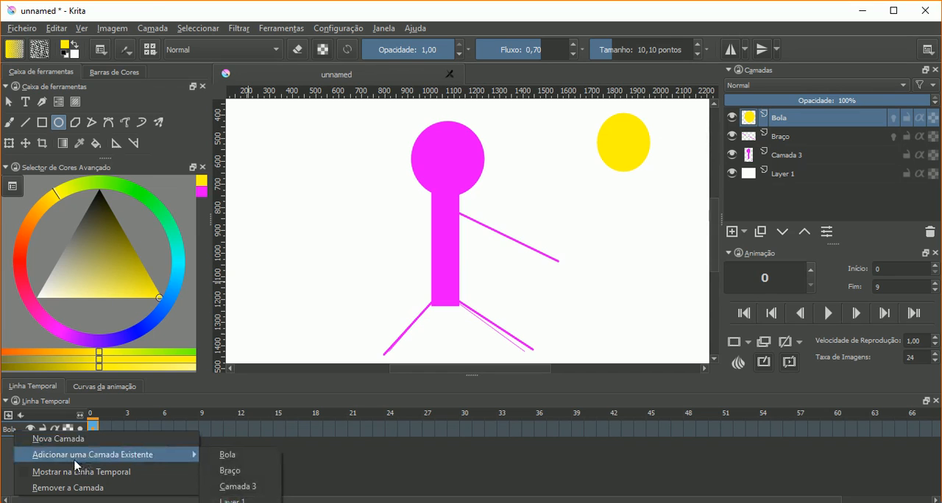
pyautogui.click(253, 476)
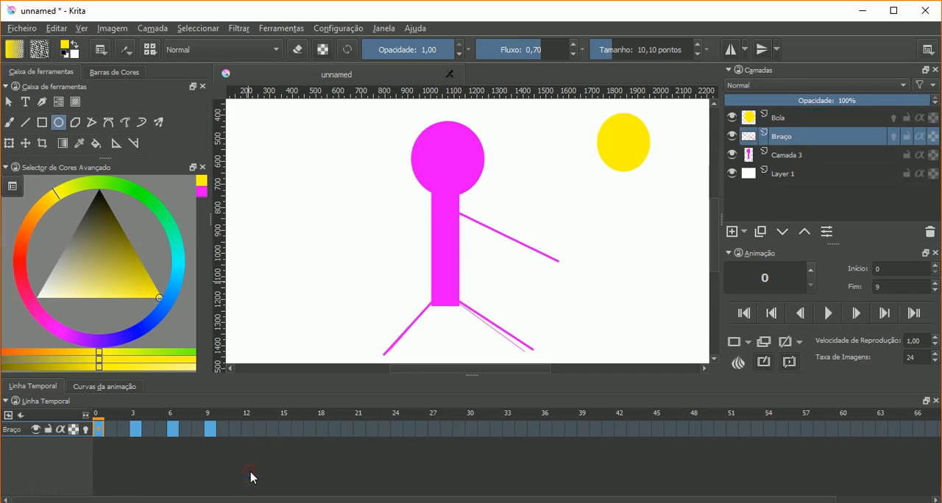
pyautogui.click(794, 125)
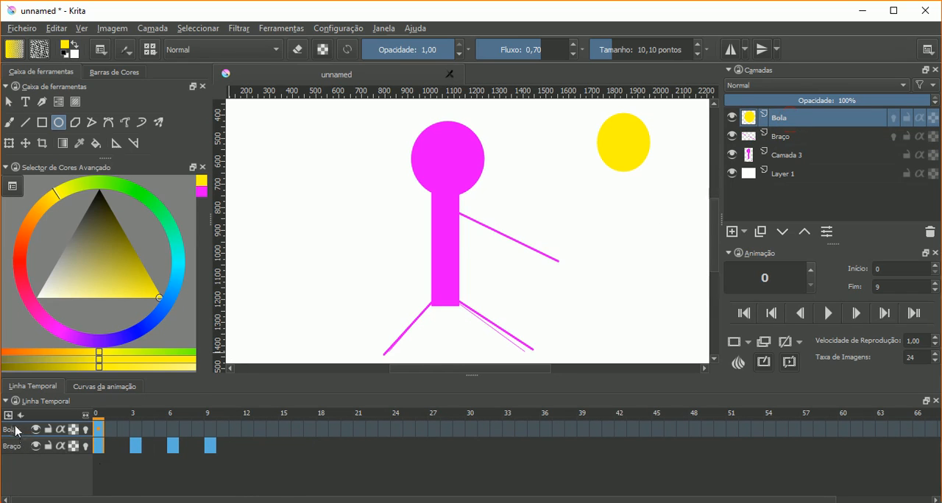
# - With Braço active, add the existing Bola layer to the timeline and switch between the two layers to check both tracks
pyautogui.click(784, 144)
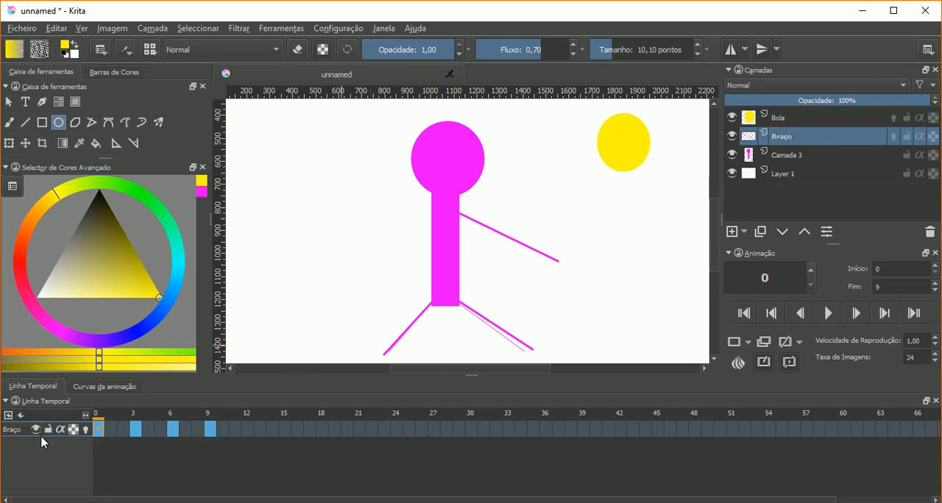
pyautogui.rightClick(20, 432)
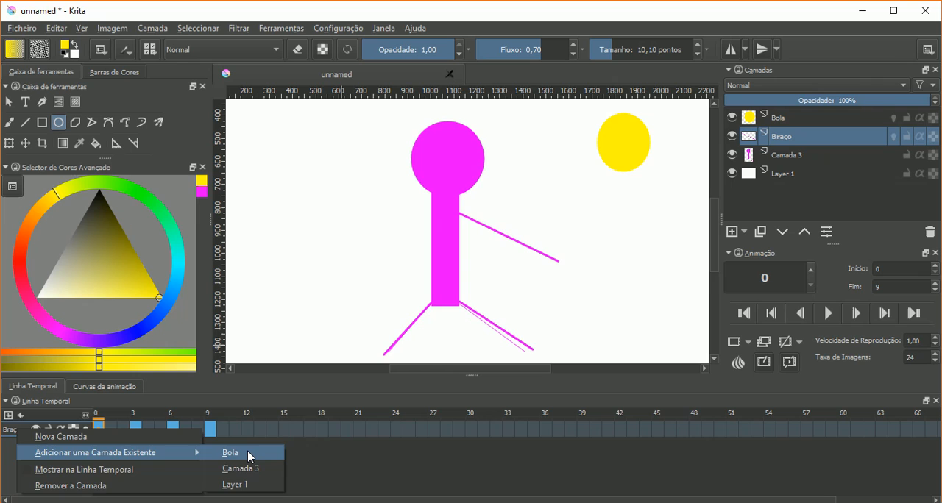
pyautogui.click(248, 453)
pyautogui.click(786, 123)
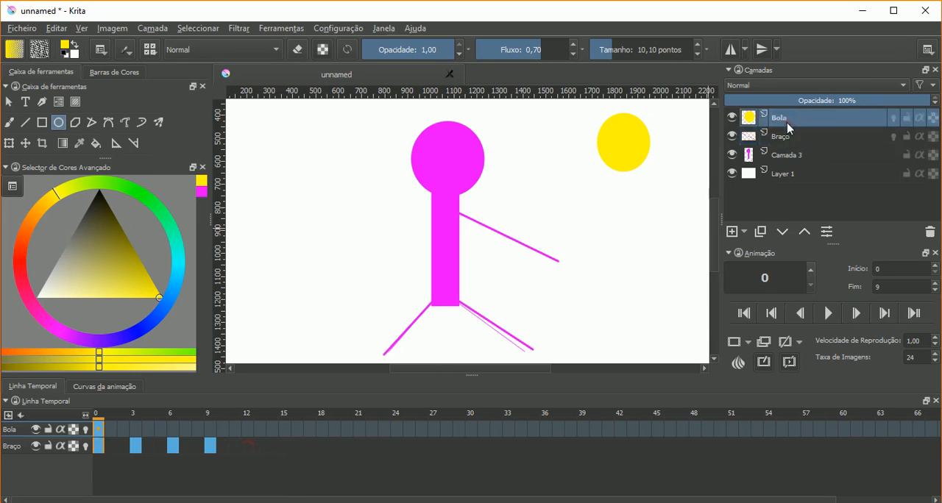
pyautogui.click(785, 139)
pyautogui.click(786, 122)
# - Switch back and forth between Braço and Bola to compare how the active track changes in the timeline
pyautogui.moveTo(164, 447)
pyautogui.click(756, 137)
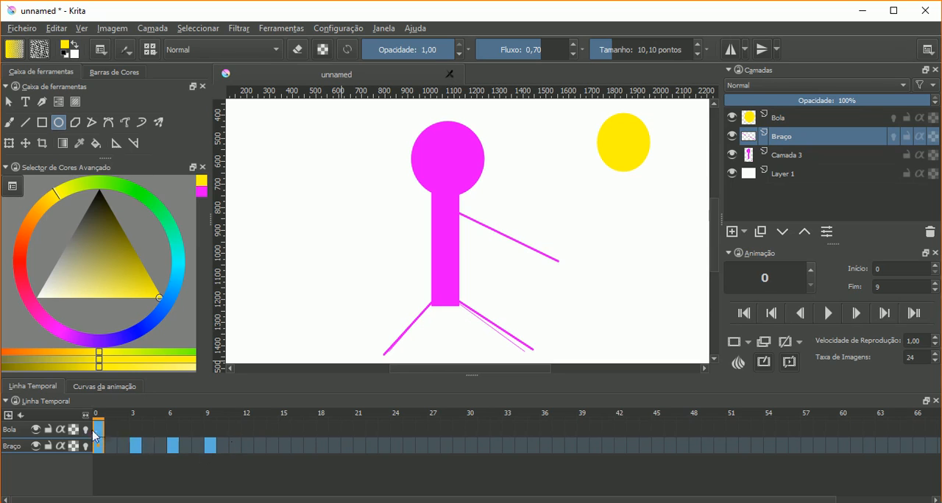
pyautogui.click(20, 431)
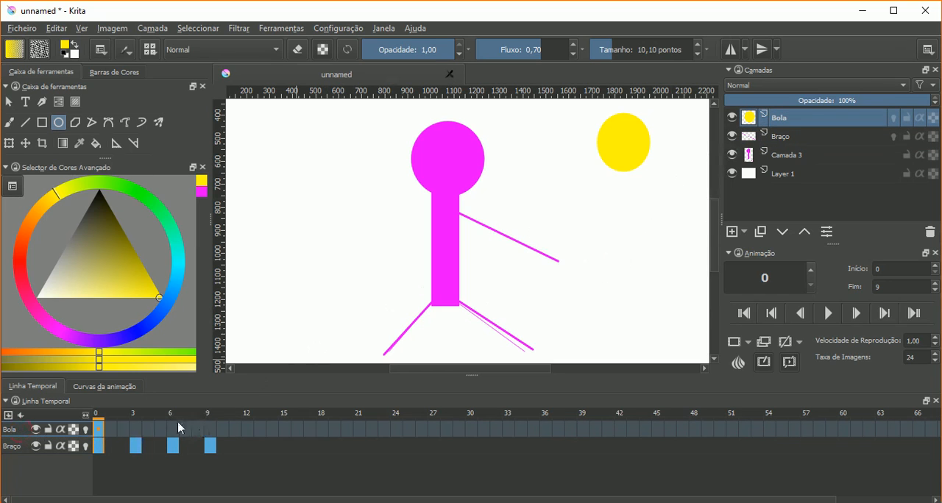
pyautogui.click(9, 448)
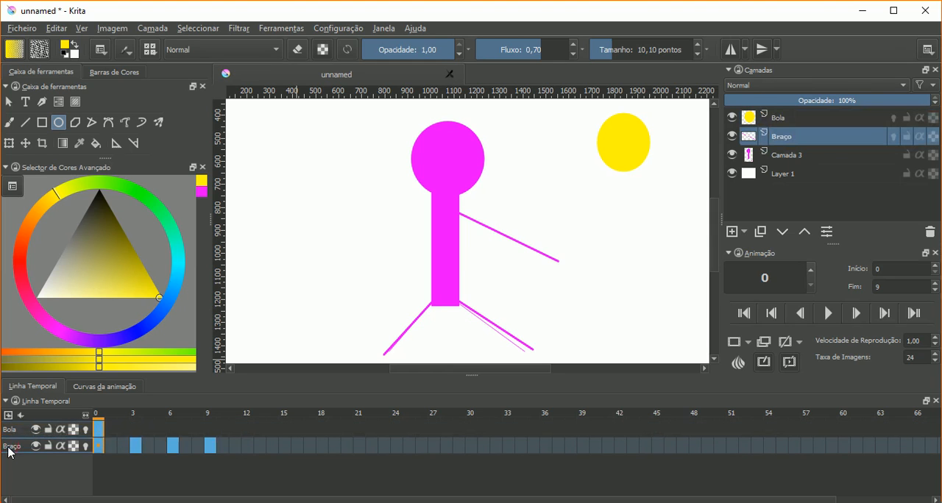
pyautogui.click(12, 432)
pyautogui.click(14, 446)
pyautogui.click(13, 431)
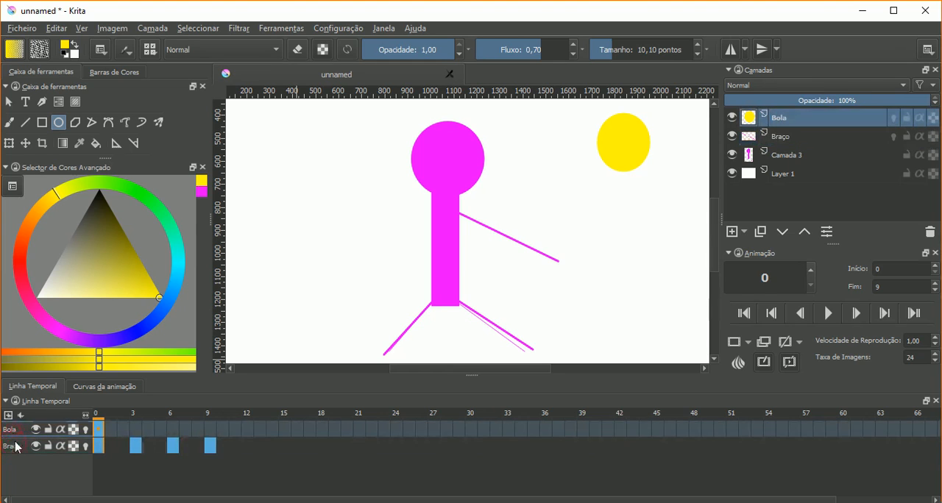
pyautogui.click(17, 447)
pyautogui.click(17, 435)
# - Try to add Camada 3 to the timeline, and add a new layer above Braço and delete it
pyautogui.rightClick(15, 432)
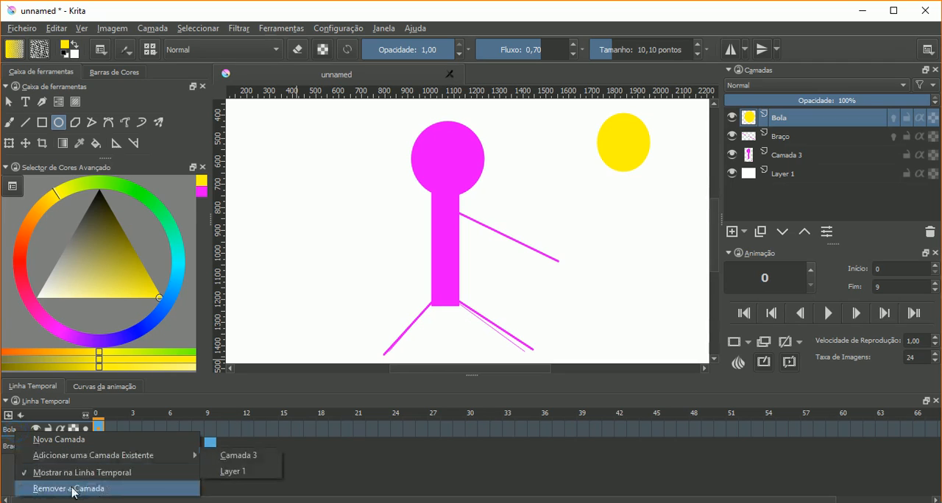
pyautogui.click(246, 457)
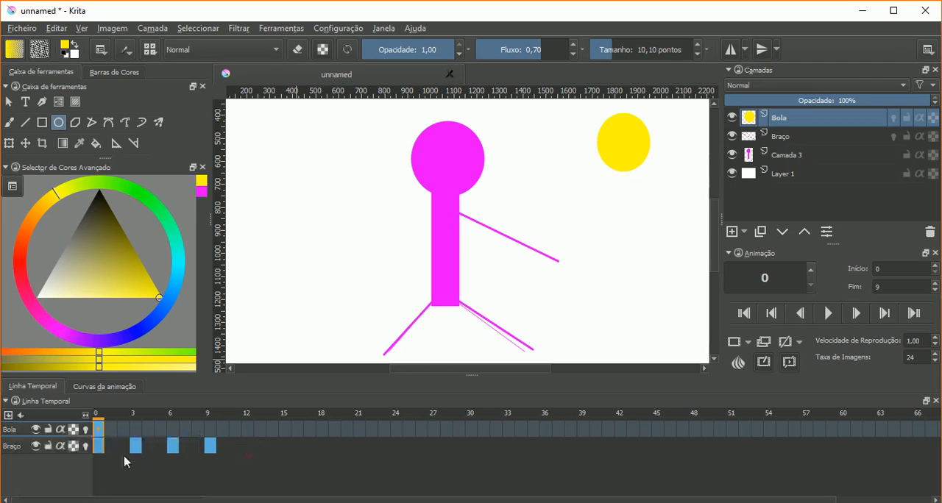
pyautogui.rightClick(22, 447)
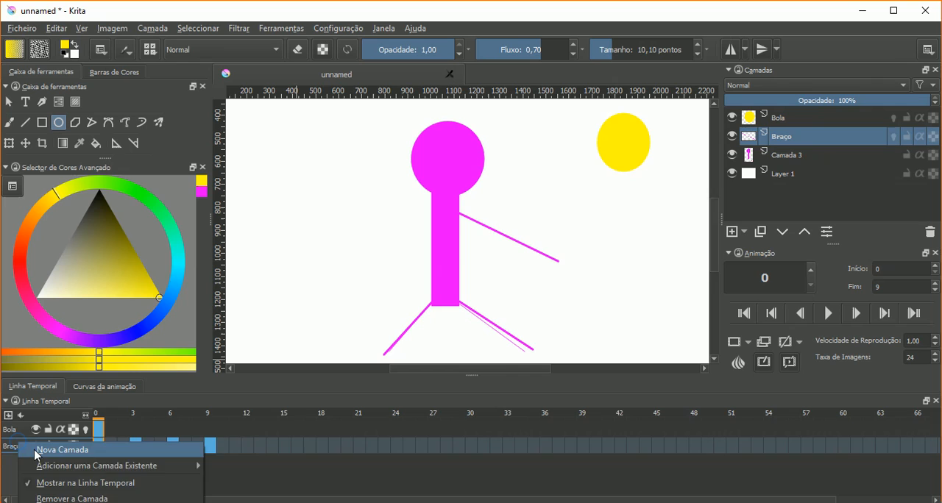
pyautogui.click(37, 448)
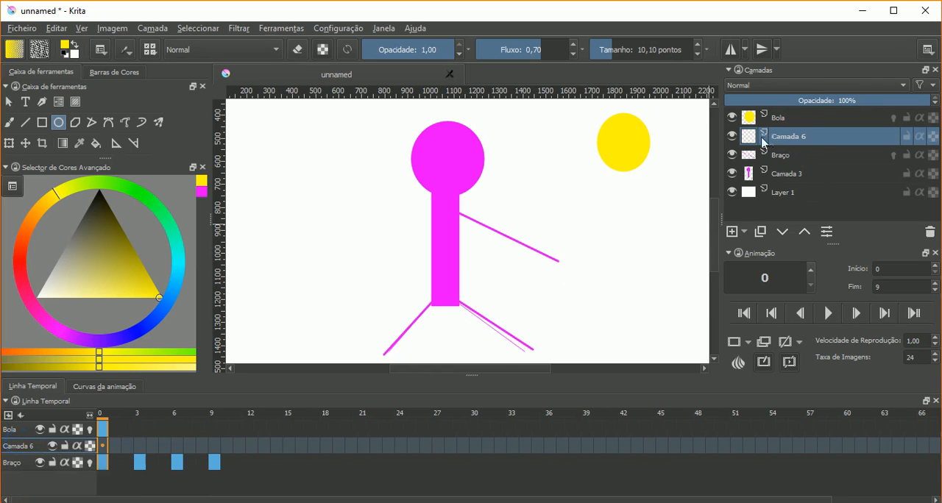
pyautogui.click(930, 233)
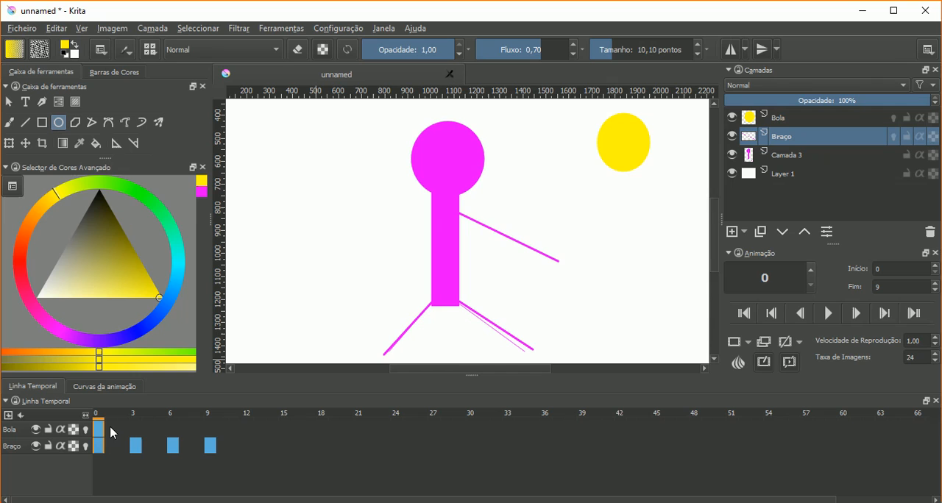
# - Create a new blank frame at frame 1 of Bola and draw a yellow ball slightly lower than in frame 0
pyautogui.click(97, 444)
pyautogui.moveTo(107, 417)
pyautogui.mouseDown()
pyautogui.moveTo(210, 423)
pyautogui.moveTo(105, 431)
pyautogui.mouseUp()
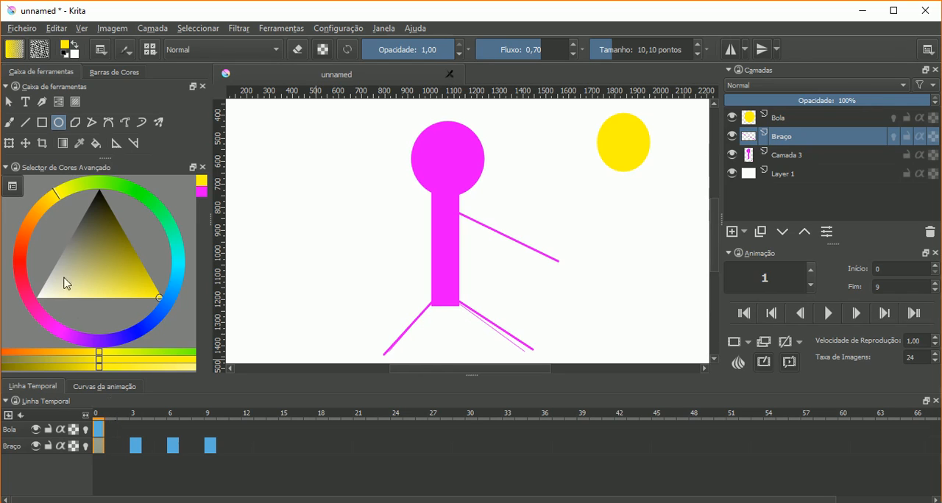
pyautogui.click(115, 433)
pyautogui.rightClick(115, 435)
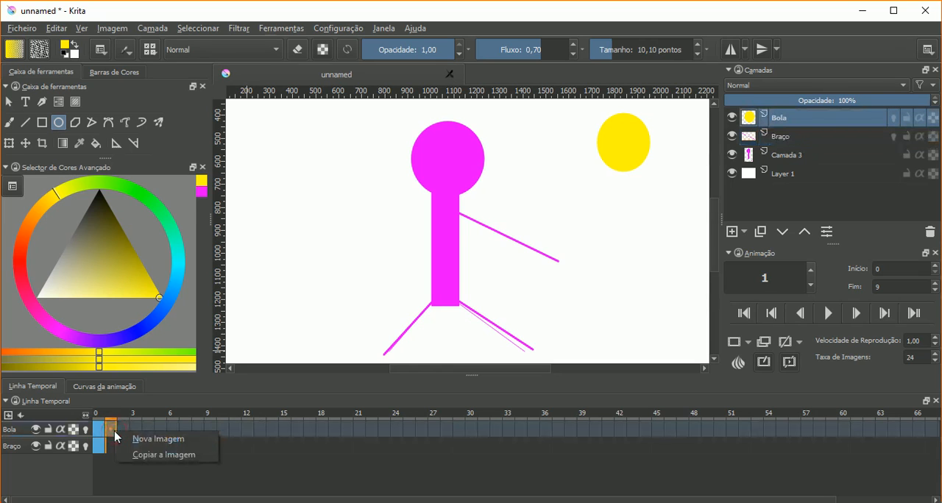
pyautogui.click(137, 440)
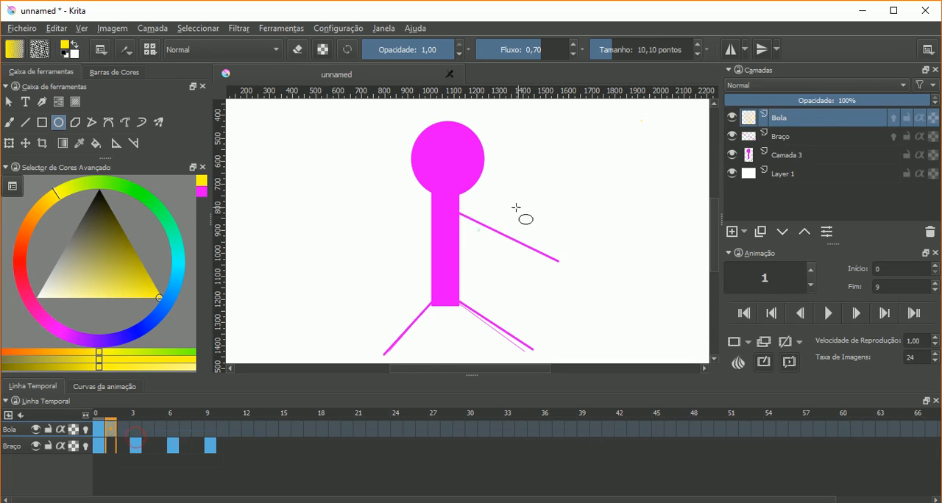
pyautogui.moveTo(599, 162); pyautogui.dragTo(651, 209)
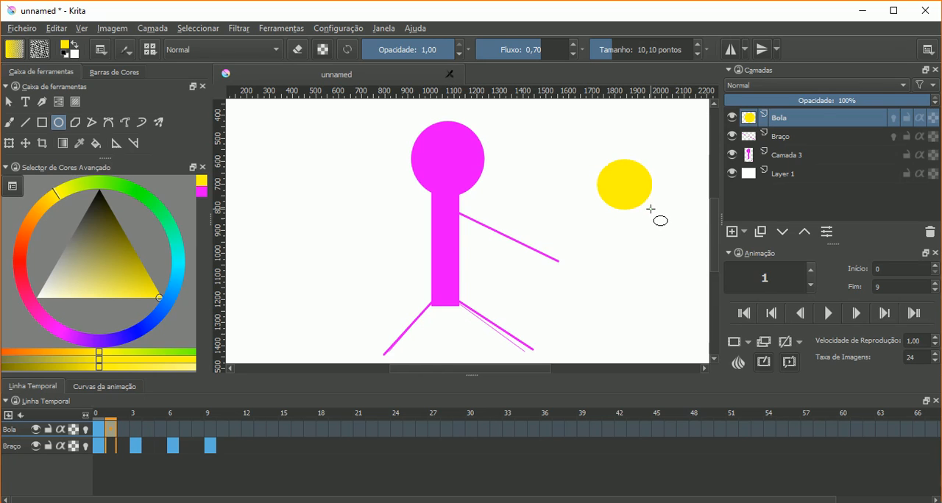
# - Create a new blank frame at frame 2 of Bola and draw the yellow ball lower than in frame 1
pyautogui.click(121, 428)
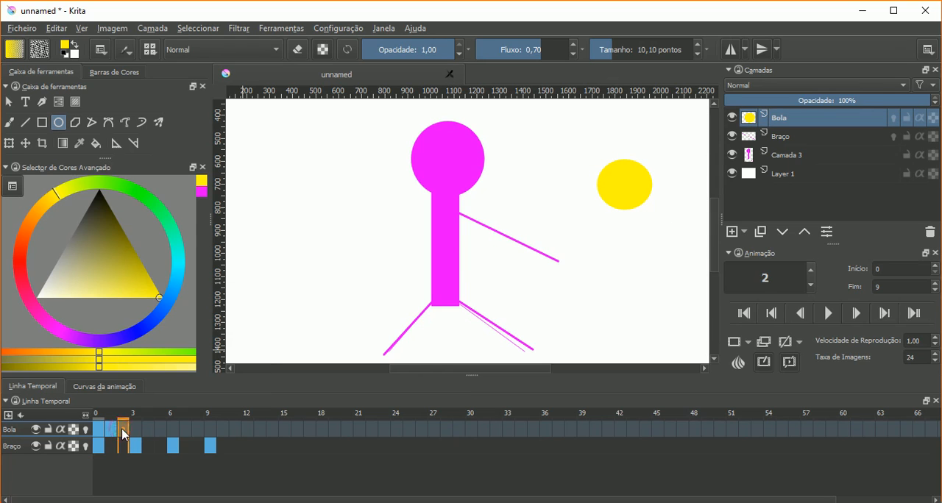
pyautogui.rightClick(121, 428)
pyautogui.click(154, 436)
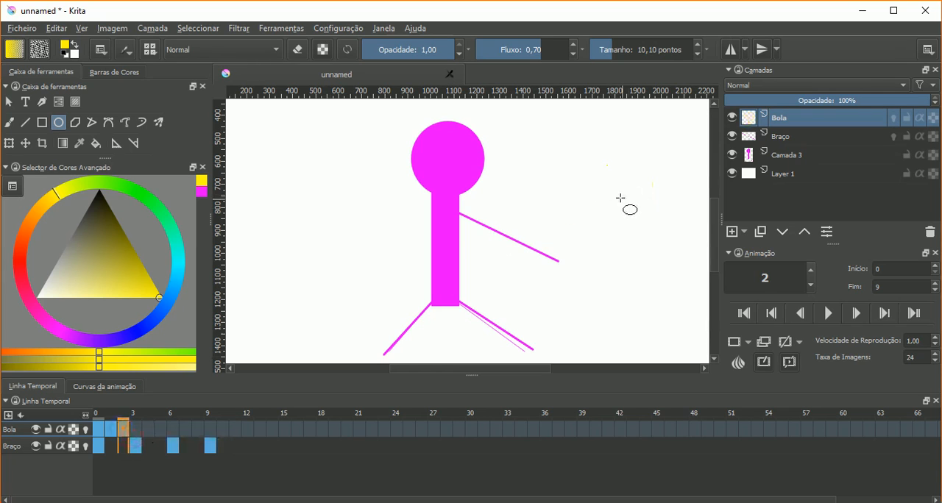
pyautogui.moveTo(606, 199); pyautogui.dragTo(658, 249)
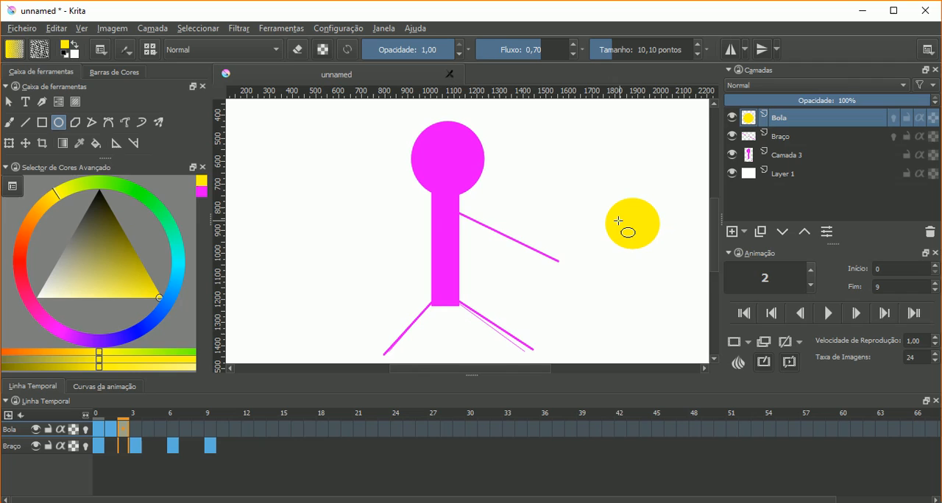
# - Turn on onion skins for Bola and toggle them on Braço for comparison, leaving only Bola's on
pyautogui.click(87, 430)
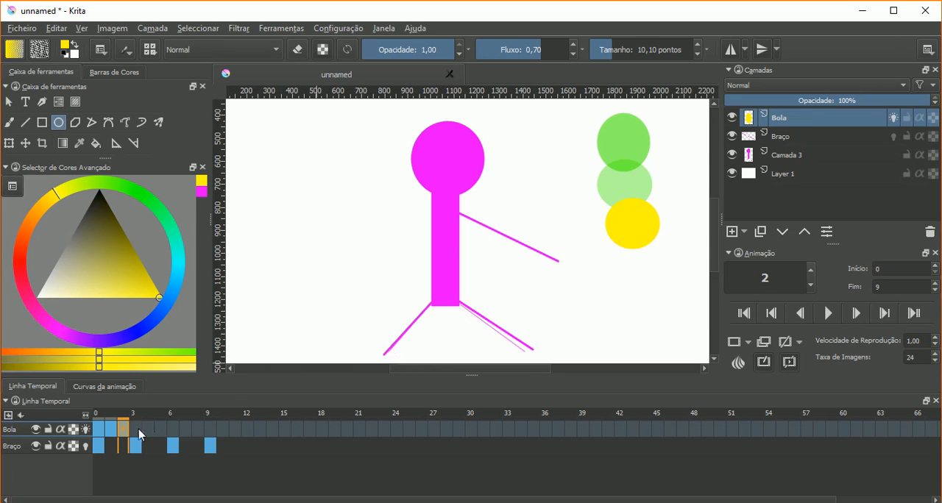
pyautogui.click(87, 447)
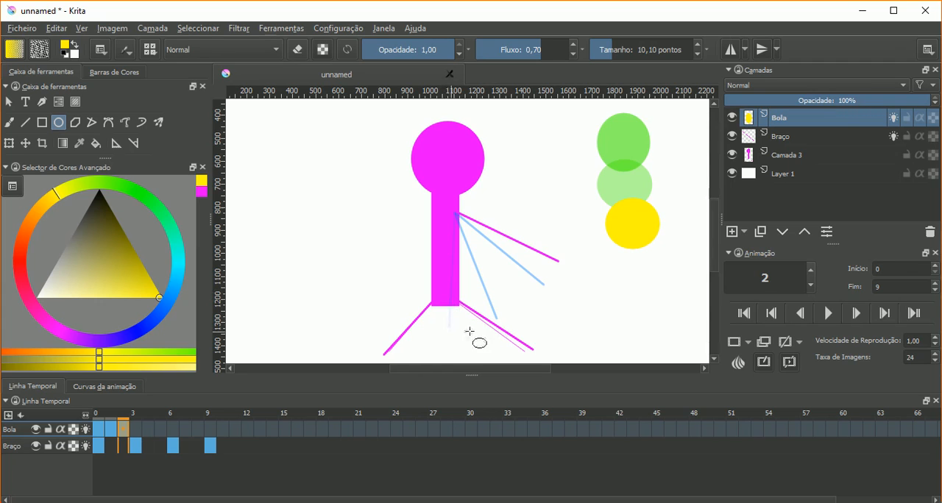
pyautogui.click(86, 446)
pyautogui.click(86, 430)
pyautogui.click(86, 430)
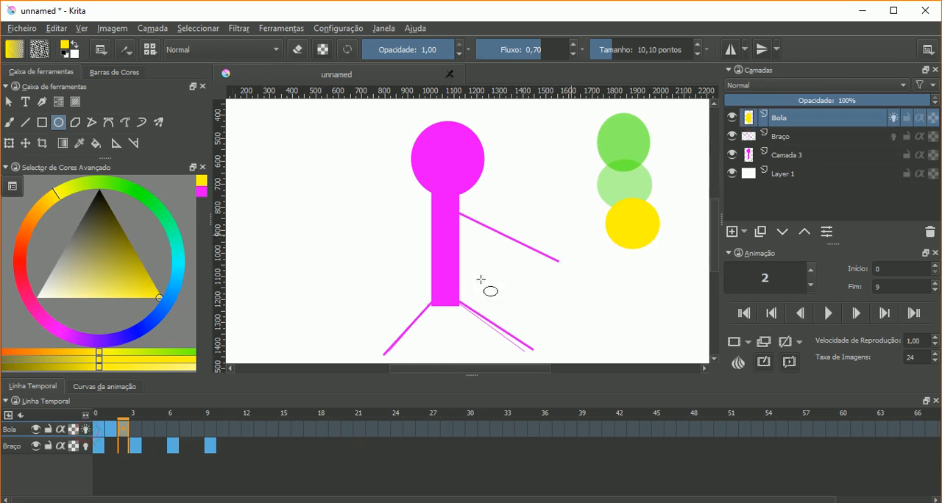
# - Compare the ball's onion skins at frames 0 and 1 of Bola, ending on frame 1
pyautogui.click(109, 429)
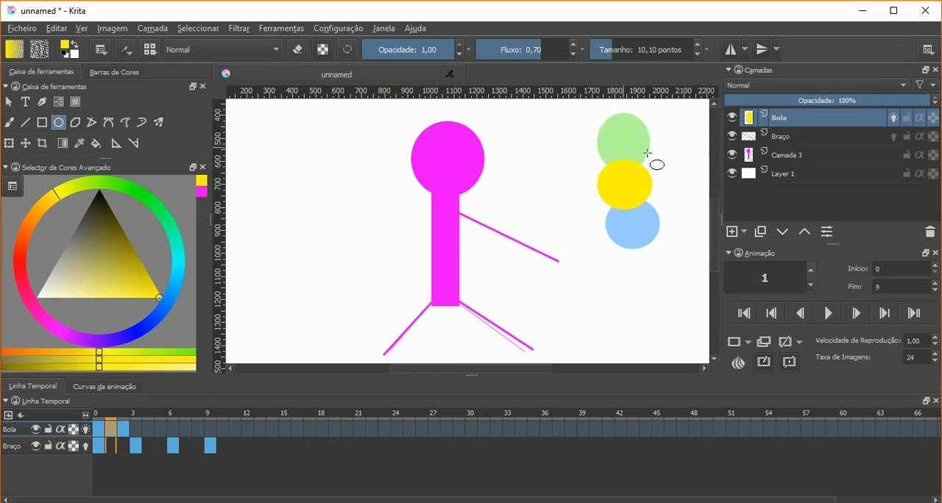
pyautogui.click(100, 429)
pyautogui.click(111, 430)
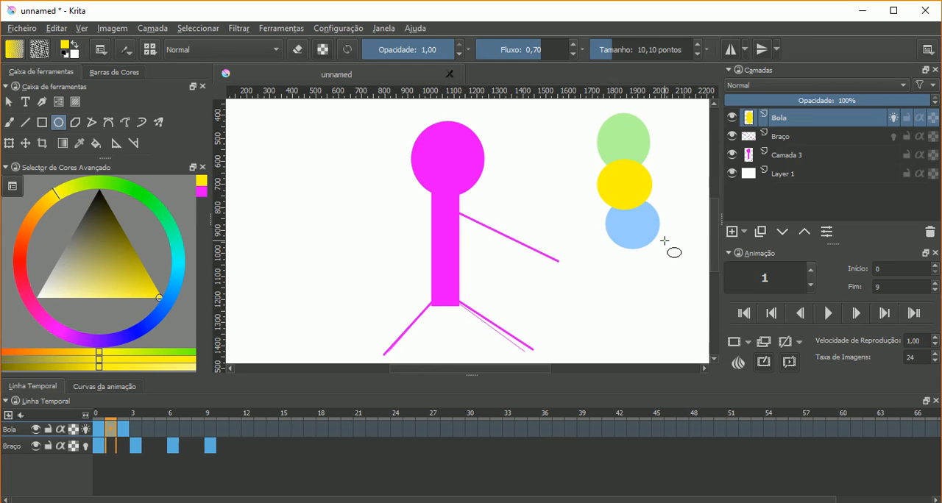
pyautogui.click(126, 429)
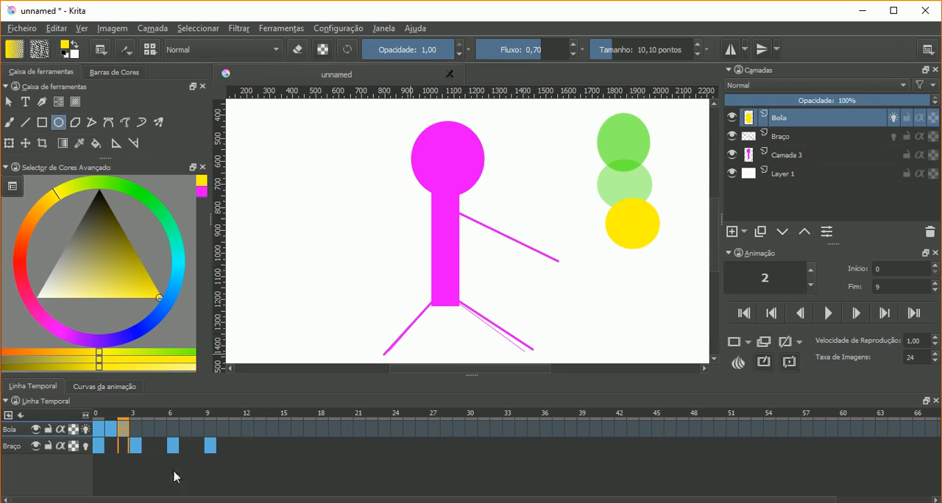
pyautogui.click(133, 432)
pyautogui.click(162, 432)
pyautogui.click(208, 428)
pyautogui.click(220, 428)
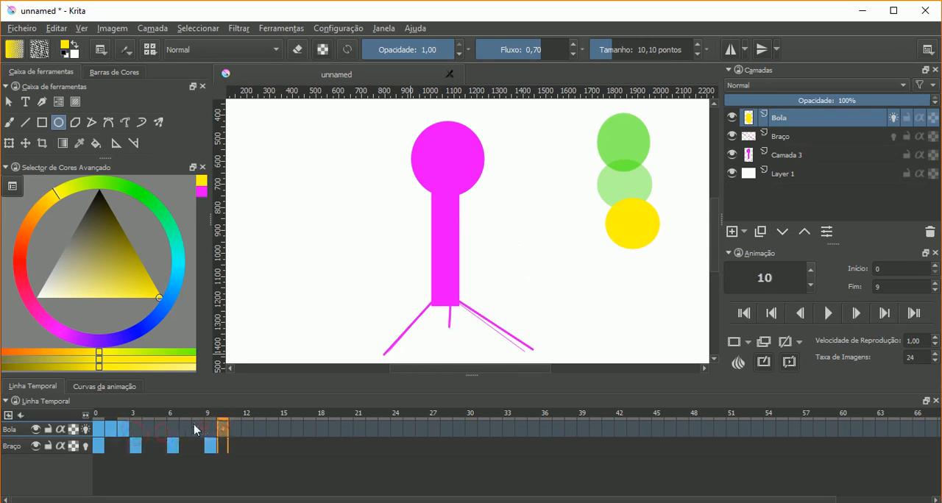
# - Create a new blank frame at frame 3 of Bola and draw the yellow ball lower than in frame 2
pyautogui.click(138, 429)
pyautogui.rightClick(141, 428)
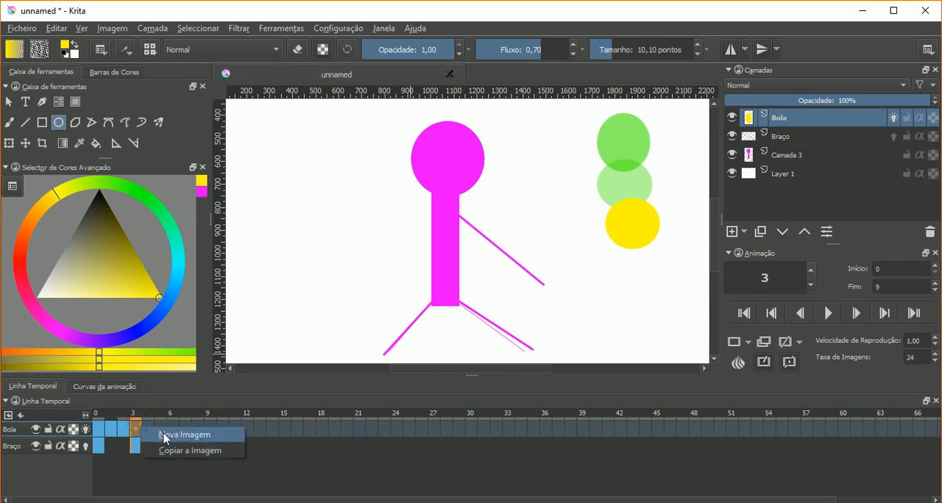
pyautogui.click(163, 434)
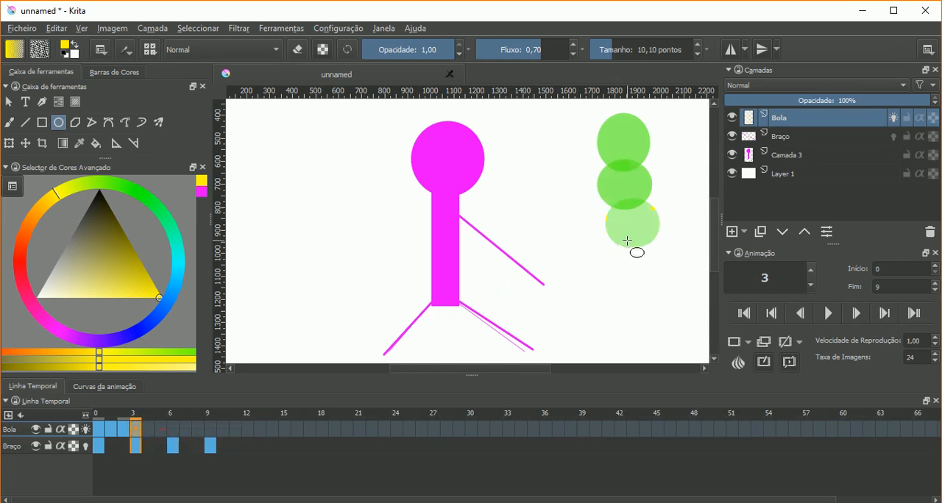
pyautogui.moveTo(624, 233); pyautogui.dragTo(668, 287)
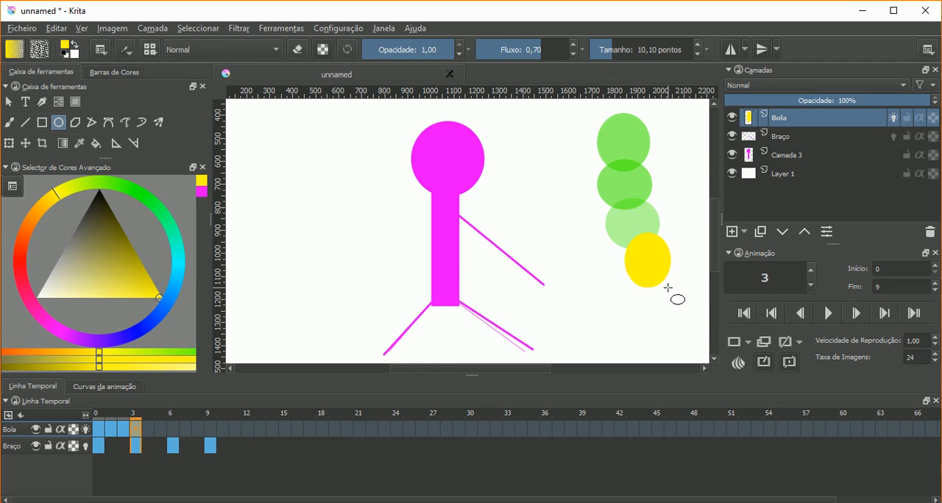
# - Draw a yellow ball at frame 4 of Bola just below the frame 3 ball, without first adding a blank frame
pyautogui.moveTo(130, 419)
pyautogui.mouseDown()
pyautogui.moveTo(98, 426)
pyautogui.moveTo(142, 424)
pyautogui.mouseUp()
pyautogui.click(150, 432)
pyautogui.click(161, 434)
pyautogui.click(153, 433)
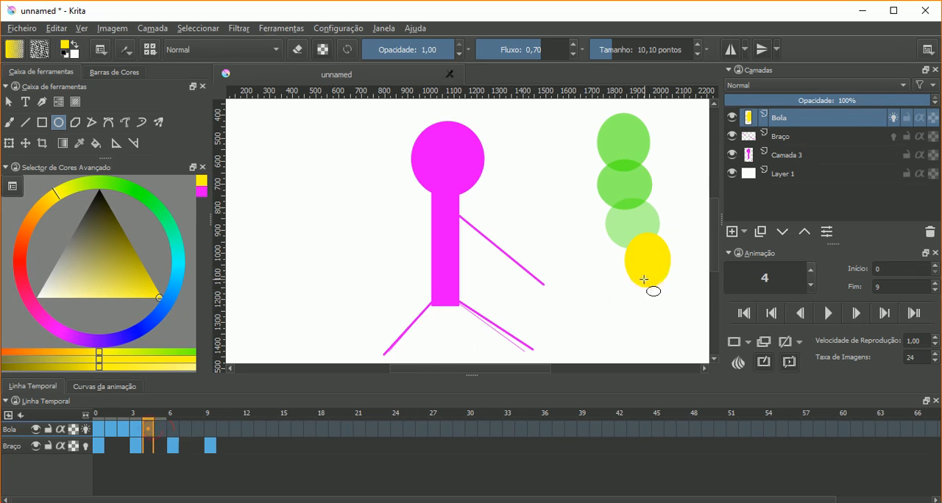
pyautogui.moveTo(641, 275); pyautogui.dragTo(677, 326)
pyautogui.click(157, 430)
pyautogui.rightClick(160, 434)
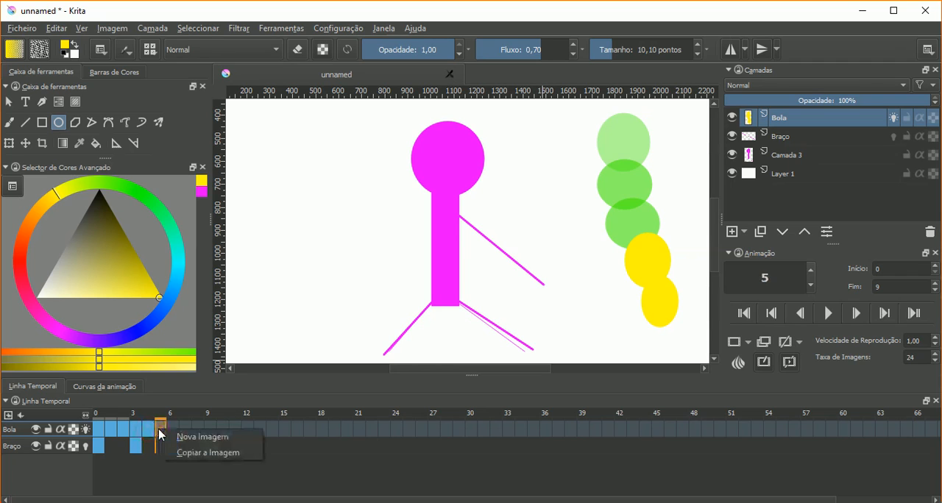
pyautogui.click(147, 432)
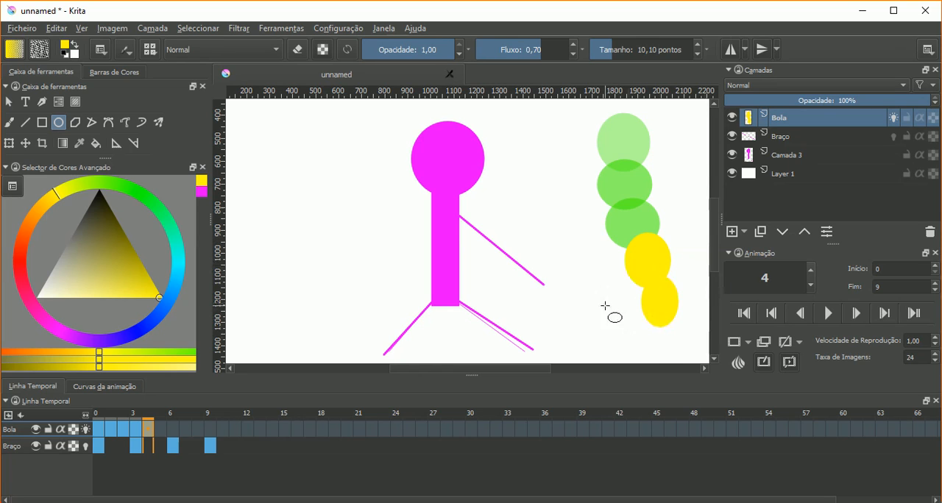
# - Clear the drawing in frame 4 of Bola and draw one smaller yellow ball just below the frame 3 ball
pyautogui.click(161, 429)
pyautogui.click(152, 429)
pyautogui.press('Delete')
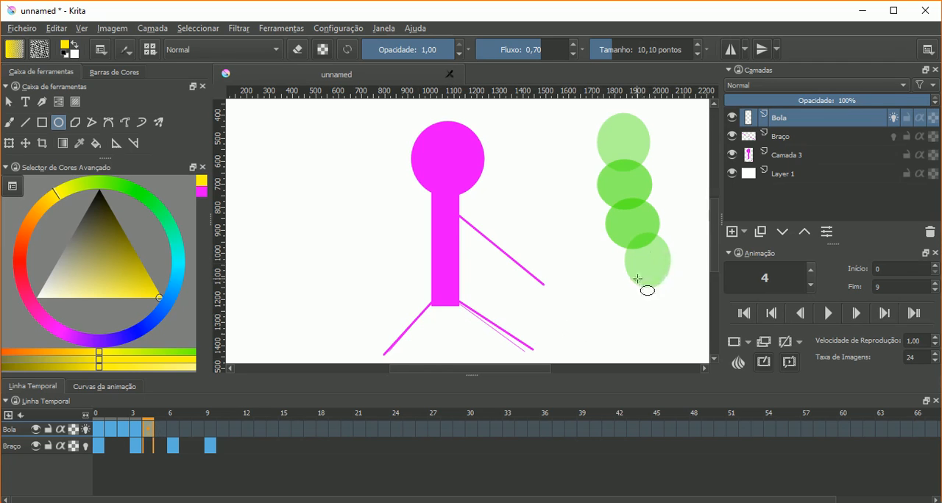
pyautogui.moveTo(637, 278); pyautogui.dragTo(669, 314)
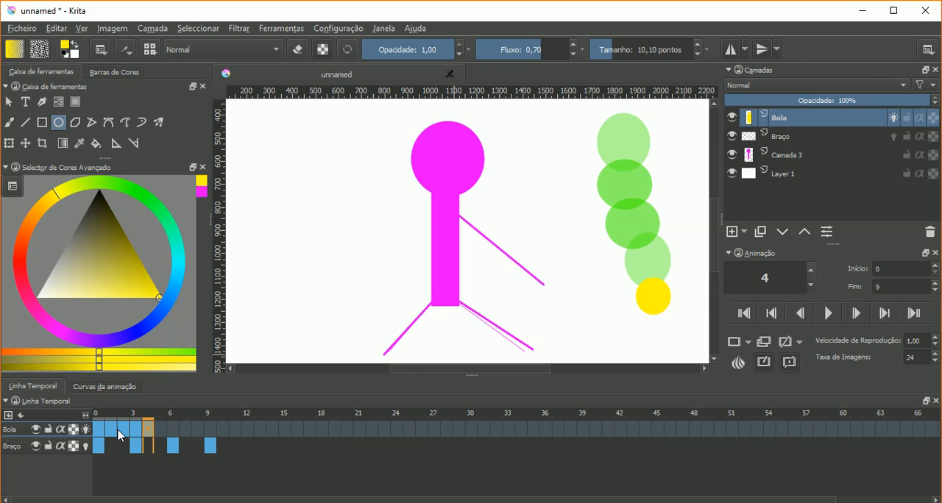
# - Create a new blank frame at frame 6 of Bola and draw the yellow ball lower than in frame 4
pyautogui.click(162, 429)
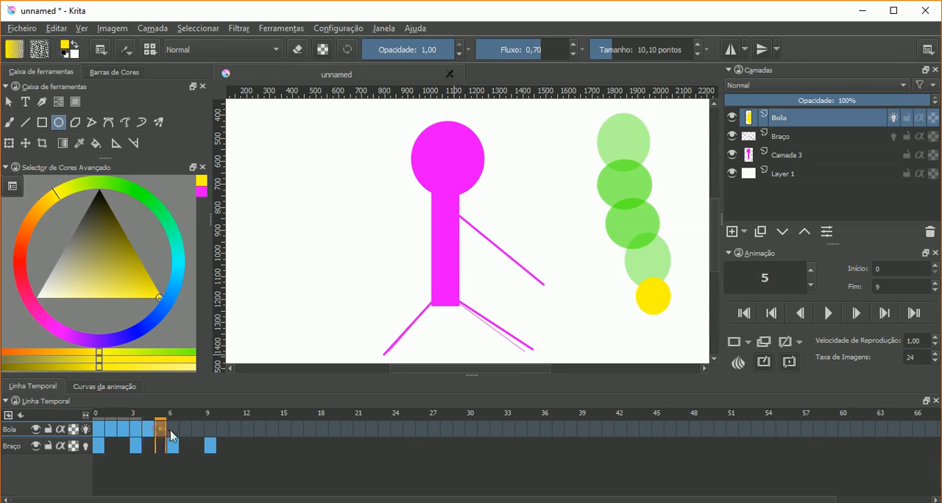
pyautogui.click(173, 430)
pyautogui.click(171, 434)
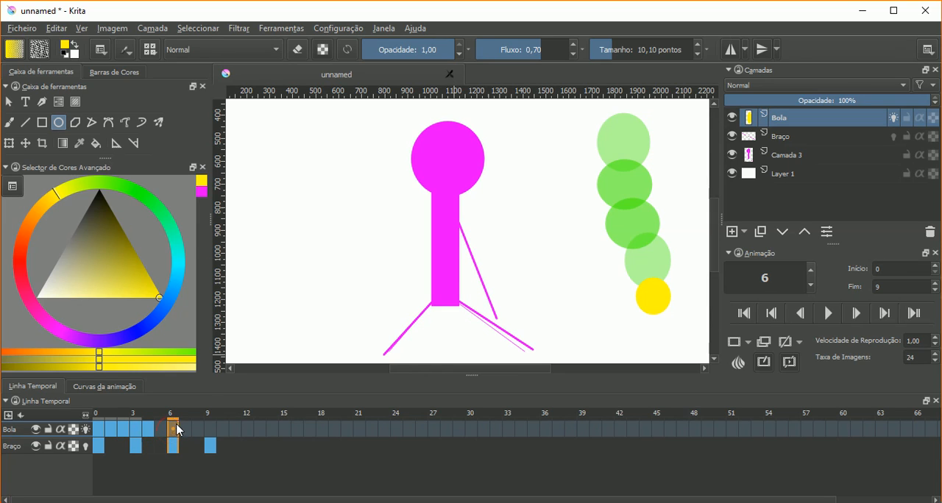
pyautogui.moveTo(177, 430)
pyautogui.rightClick(177, 429)
pyautogui.click(197, 435)
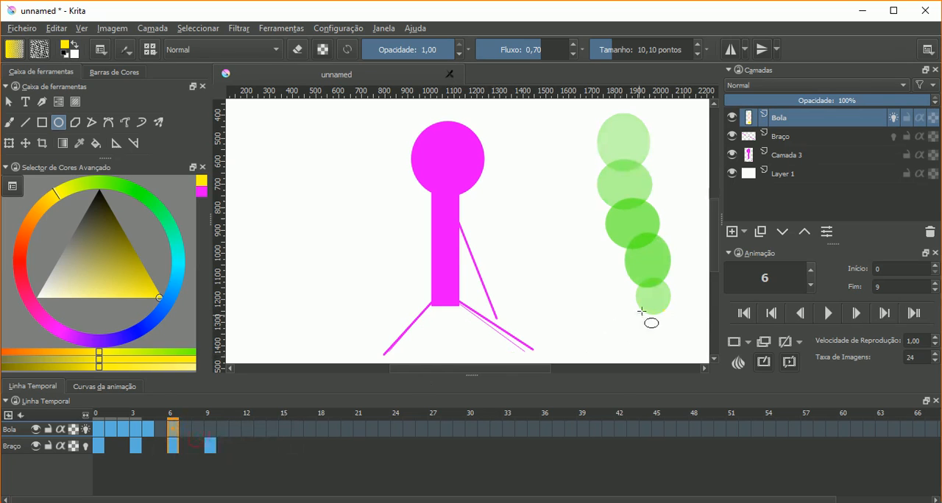
pyautogui.moveTo(643, 304); pyautogui.dragTo(674, 341)
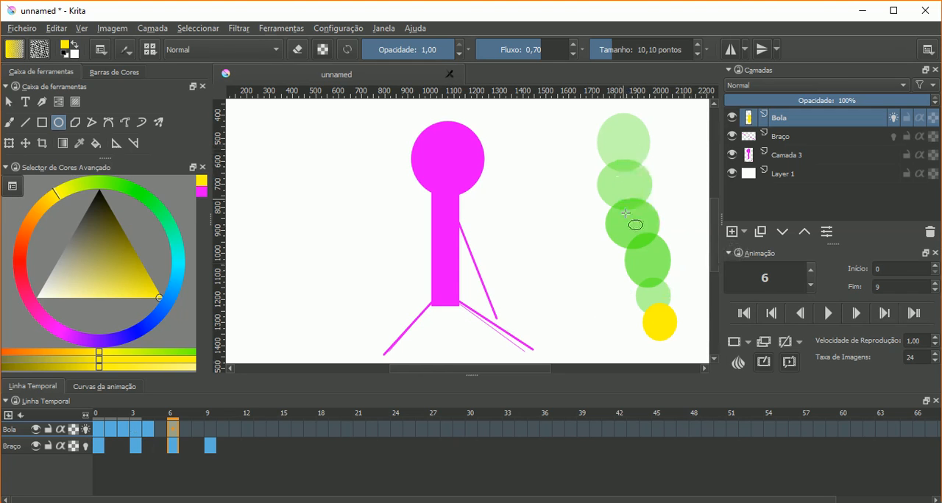
# - Create a new blank frame at frame 9 of Bola and draw a taller yellow ball just below the frame 6 ball
pyautogui.moveTo(715, 254); pyautogui.dragTo(717, 273)
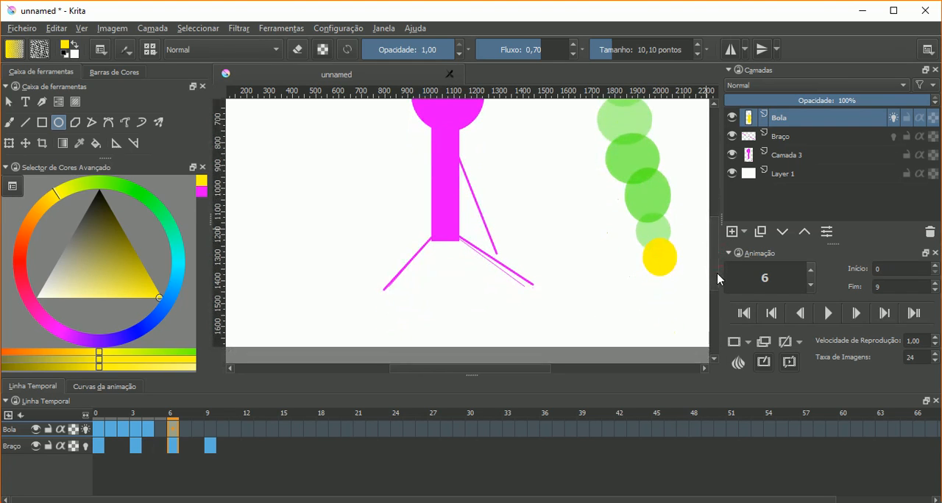
pyautogui.click(186, 431)
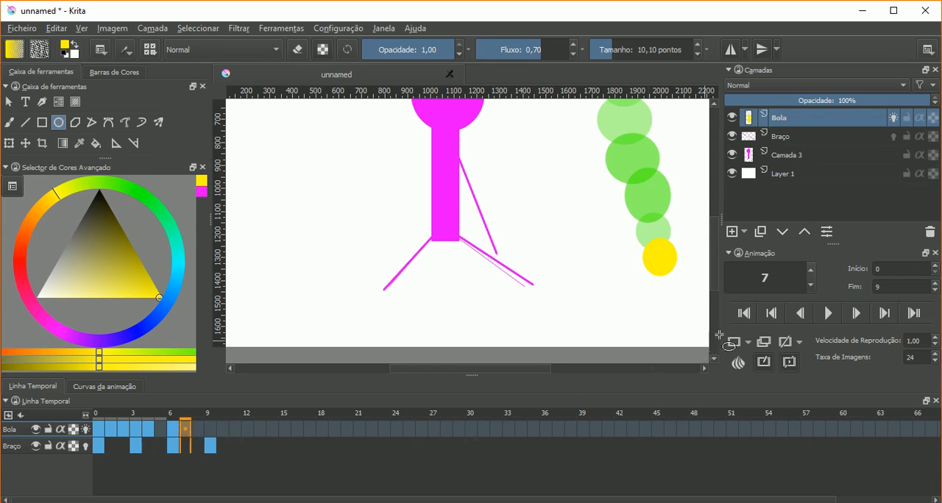
pyautogui.click(196, 431)
pyautogui.click(191, 432)
pyautogui.click(207, 431)
pyautogui.rightClick(207, 432)
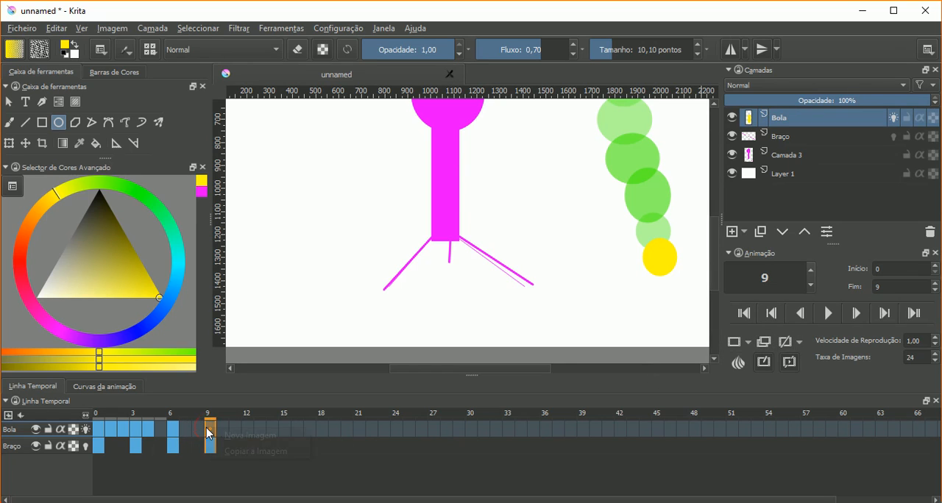
pyautogui.click(228, 435)
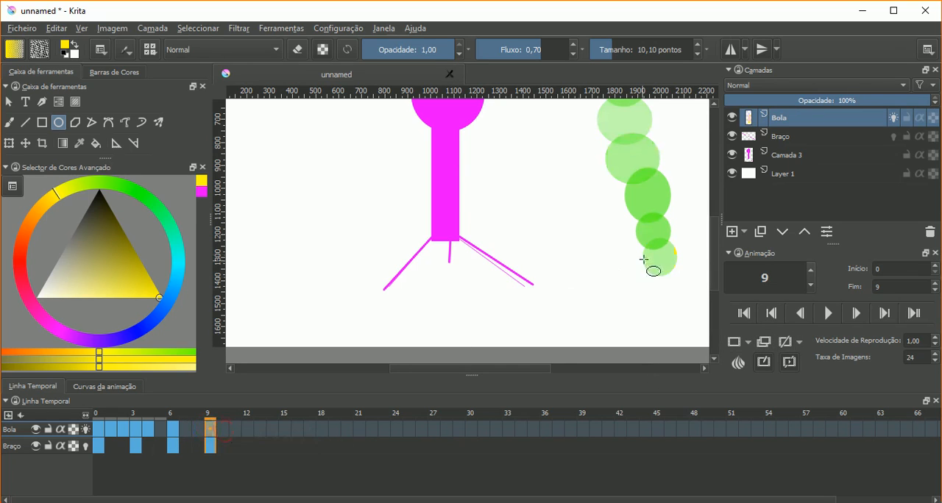
pyautogui.moveTo(647, 261); pyautogui.dragTo(679, 309)
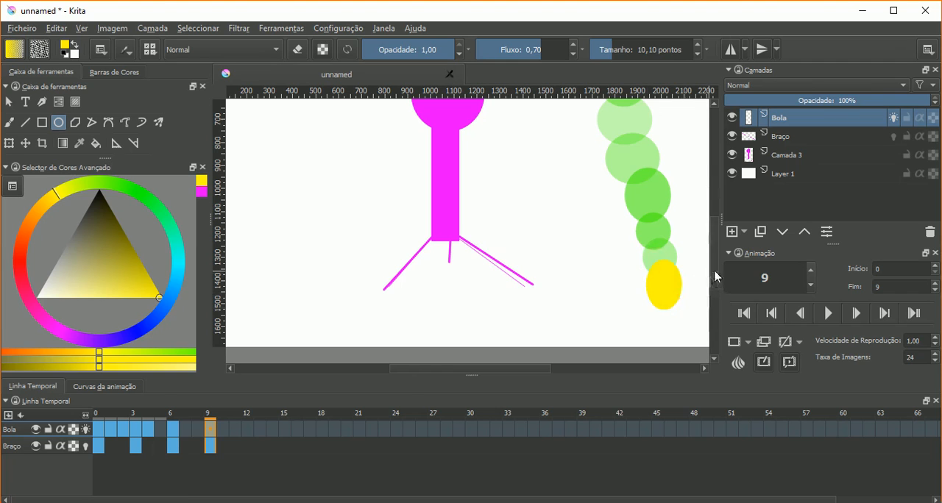
# - Compare the ball's and arm's onion skins around frames 3 to 5, toggling Braço's onion skins on and back off, ending on frame 3
pyautogui.scroll(2, 716, 265)
pyautogui.scroll(-1, 717, 253)
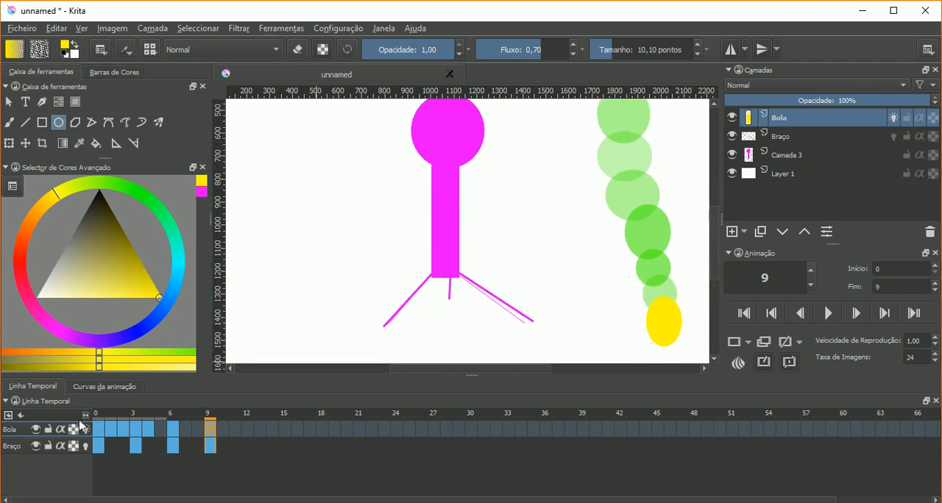
pyautogui.click(161, 428)
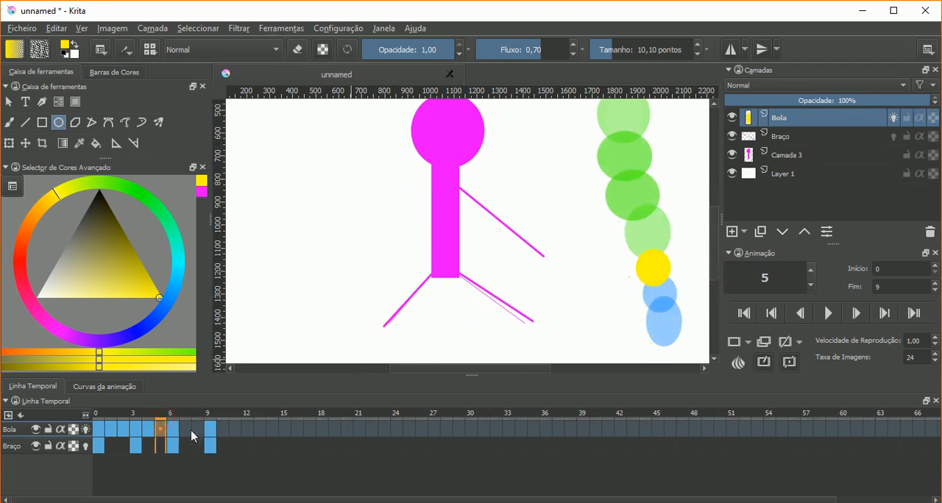
pyautogui.moveTo(164, 421)
pyautogui.mouseDown()
pyautogui.moveTo(134, 427)
pyautogui.moveTo(203, 428)
pyautogui.moveTo(109, 419)
pyautogui.moveTo(148, 427)
pyautogui.mouseUp()
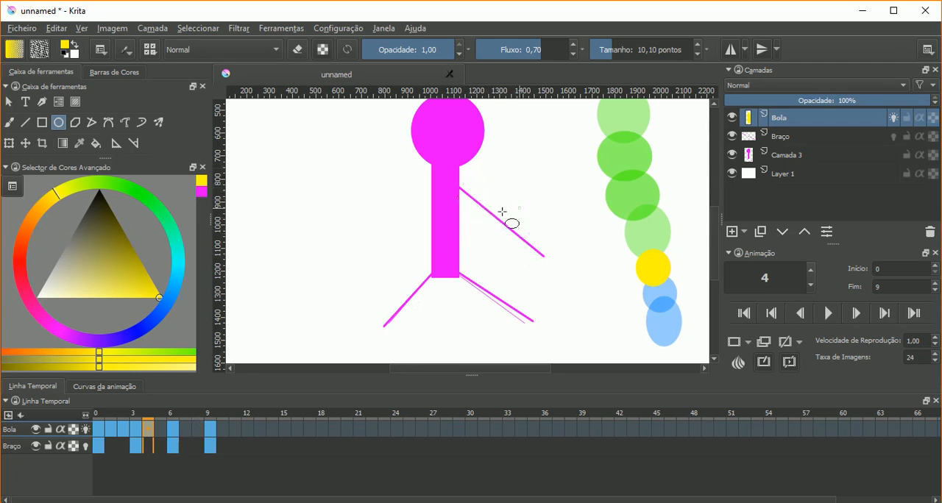
pyautogui.click(85, 446)
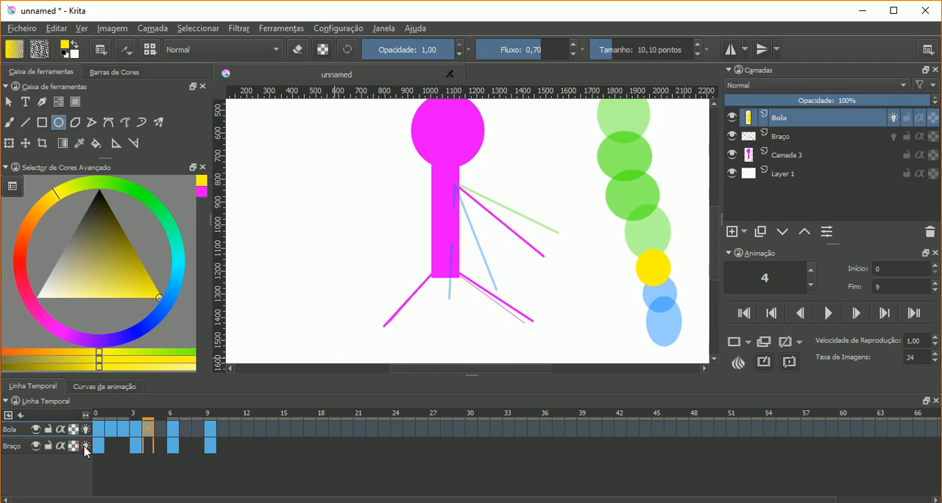
pyautogui.click(210, 425)
pyautogui.click(140, 425)
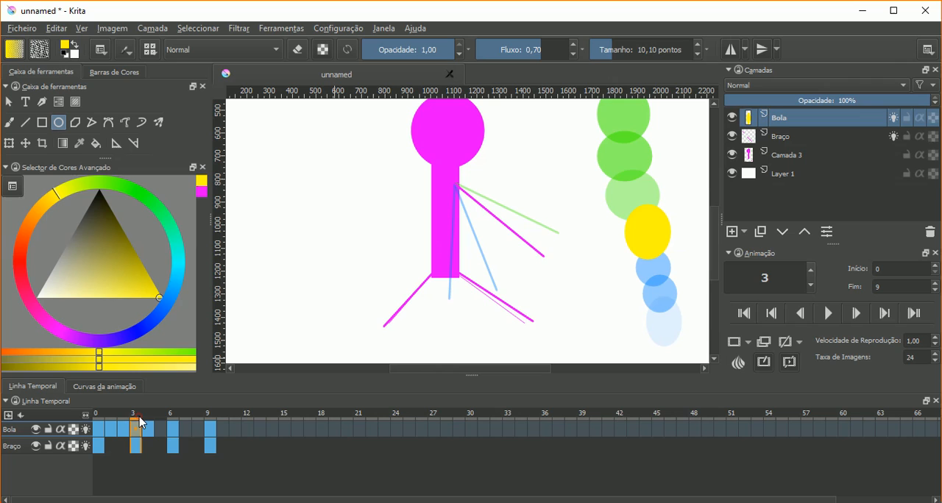
pyautogui.click(124, 417)
pyautogui.click(135, 416)
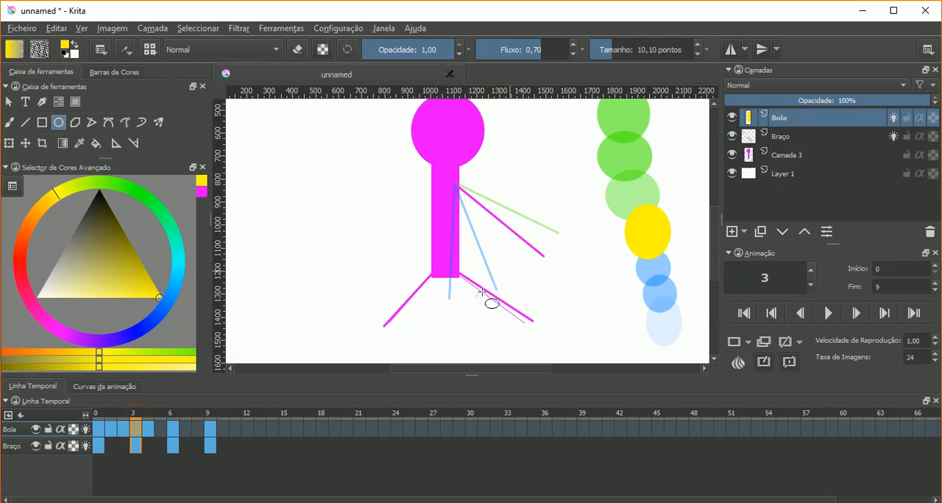
pyautogui.click(87, 446)
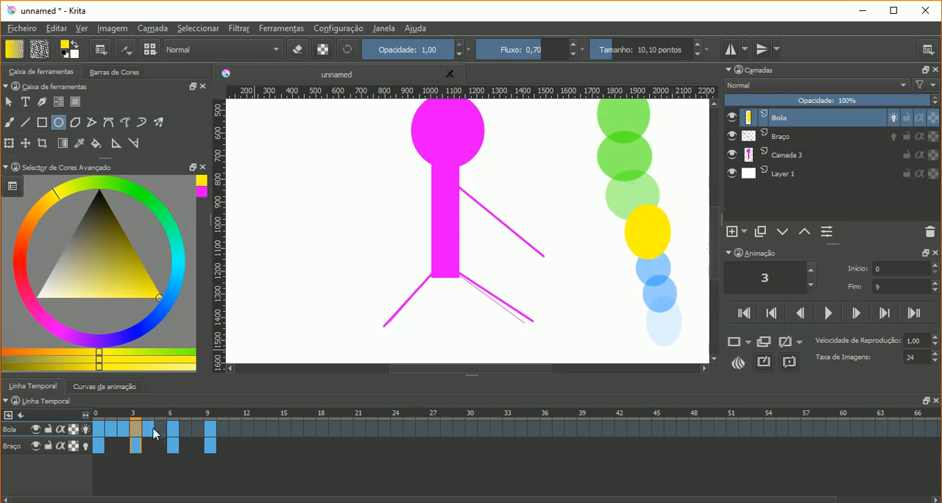
# - Open the onion skin settings, move them clear of the balls, and go to frame 2 of Bola
pyautogui.click(738, 363)
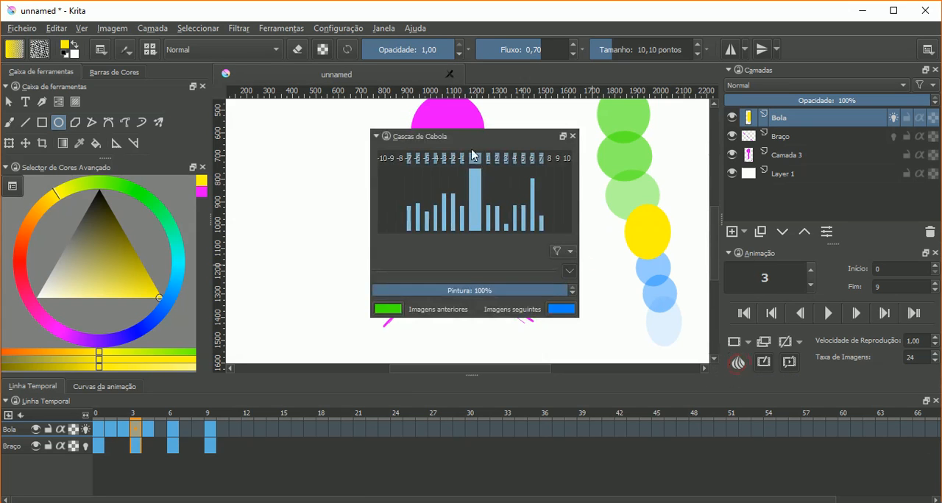
pyautogui.moveTo(468, 143); pyautogui.dragTo(302, 182)
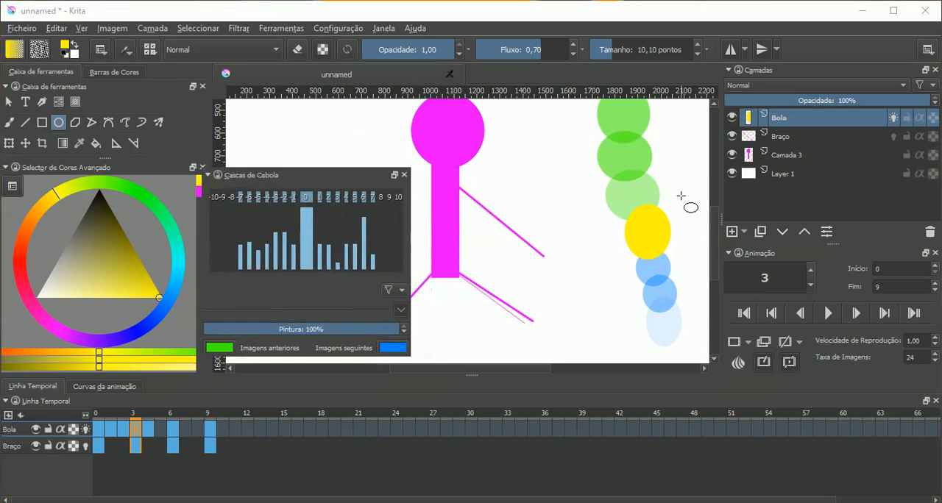
pyautogui.click(121, 429)
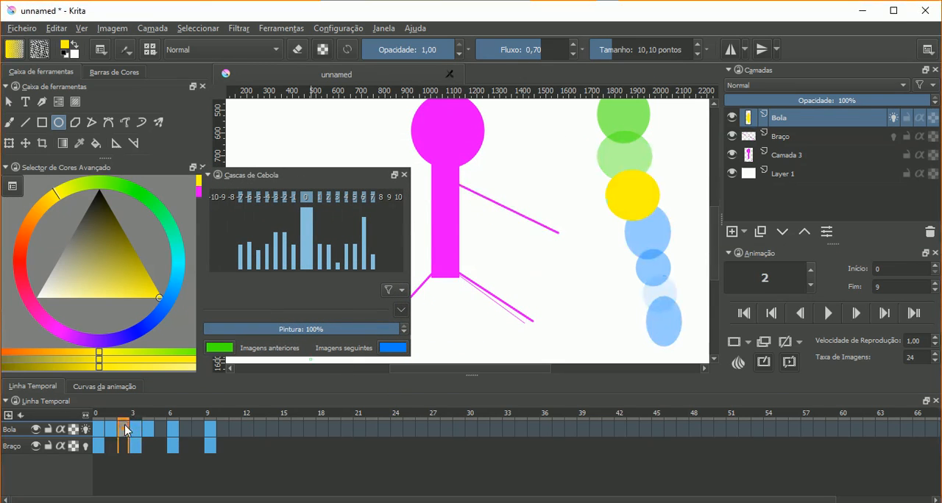
pyautogui.scroll(2, 702, 233)
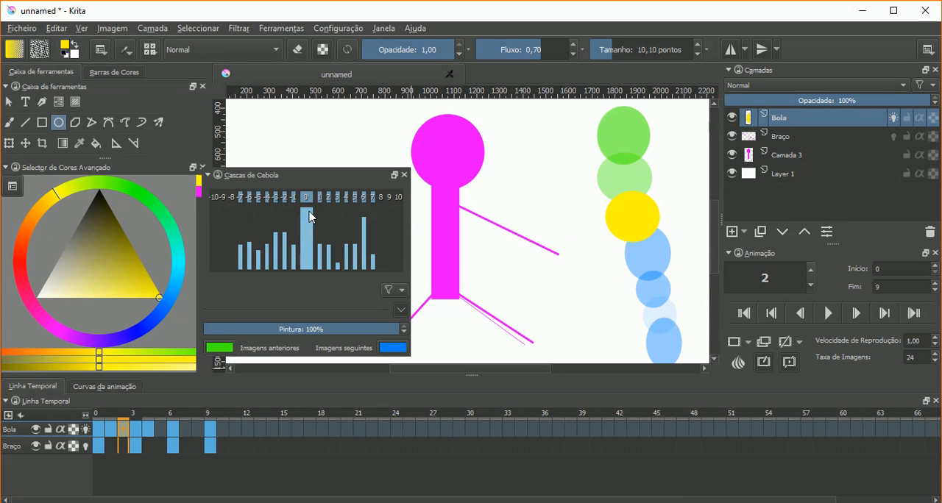
# - Raise the onion skin opacity of the second previous frame (-2) slightly
pyautogui.moveTo(310, 222)
pyautogui.mouseDown()
pyautogui.moveTo(313, 261)
pyautogui.moveTo(320, 214)
pyautogui.mouseUp()
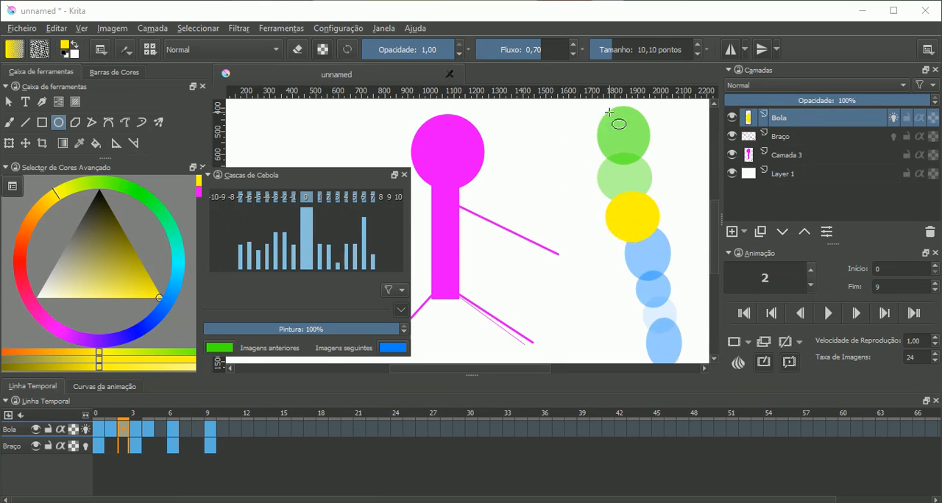
pyautogui.moveTo(310, 216)
pyautogui.mouseDown()
pyautogui.moveTo(317, 277)
pyautogui.moveTo(314, 209)
pyautogui.mouseUp()
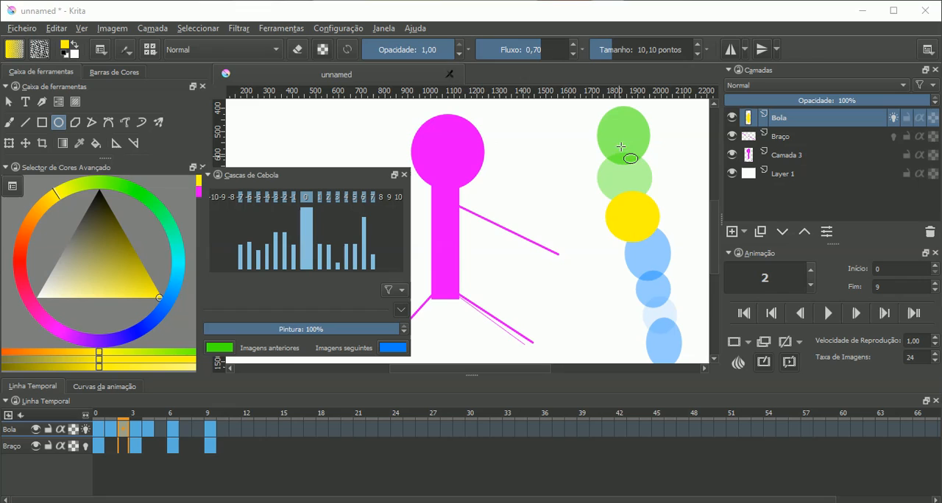
pyautogui.click(285, 200)
pyautogui.moveTo(287, 245)
pyautogui.mouseDown()
pyautogui.moveTo(289, 276)
pyautogui.moveTo(296, 206)
pyautogui.moveTo(315, 265)
pyautogui.moveTo(309, 204)
pyautogui.moveTo(289, 254)
pyautogui.moveTo(290, 228)
pyautogui.mouseUp()
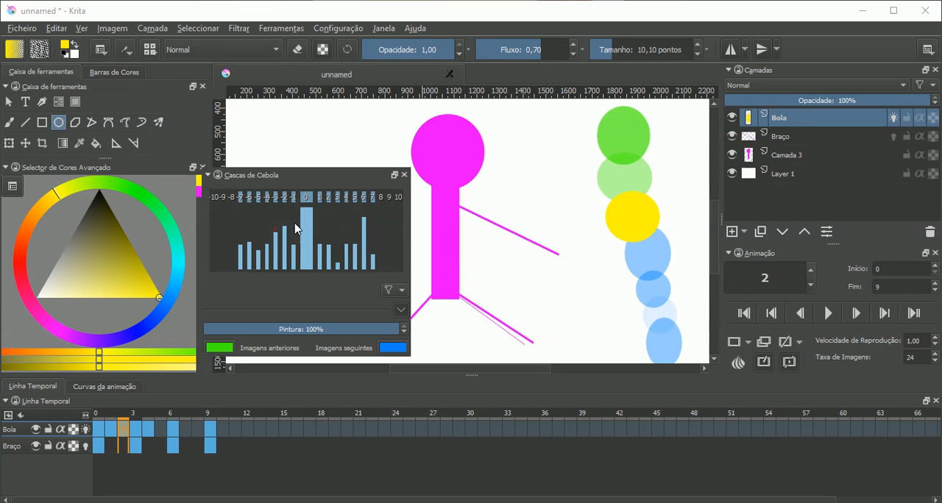
# - Check the adjusted onion skins across frames 2 to 6 of Bola, ending on frame 6
pyautogui.click(137, 428)
pyautogui.click(146, 426)
pyautogui.click(137, 427)
pyautogui.click(121, 427)
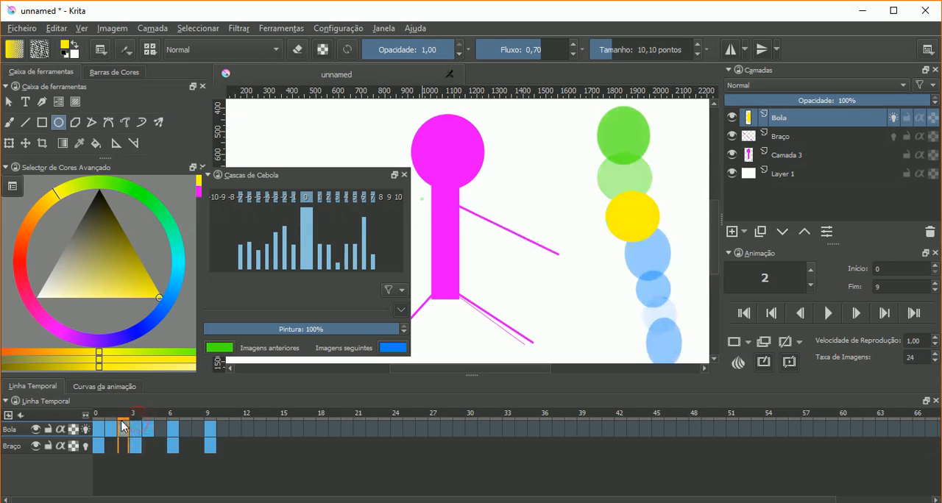
pyautogui.click(159, 426)
pyautogui.click(172, 426)
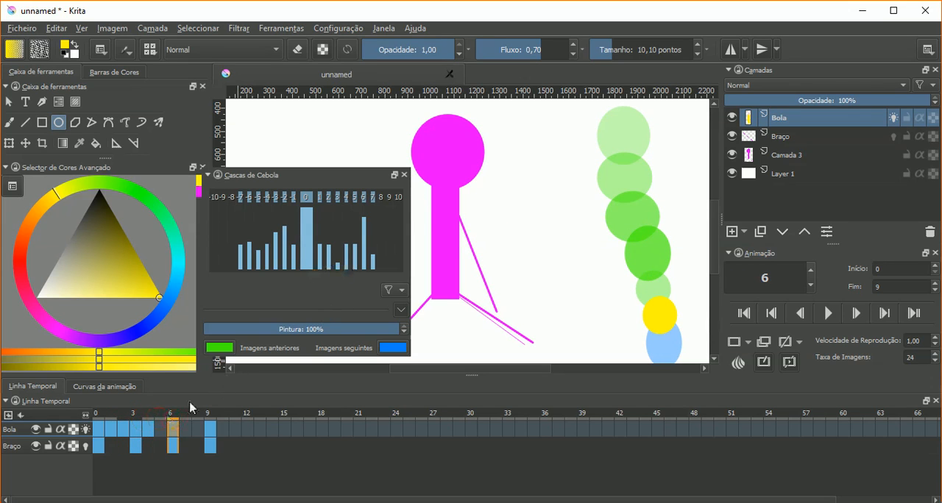
pyautogui.moveTo(309, 224)
pyautogui.mouseDown()
pyautogui.moveTo(311, 276)
pyautogui.moveTo(317, 208)
pyautogui.mouseUp()
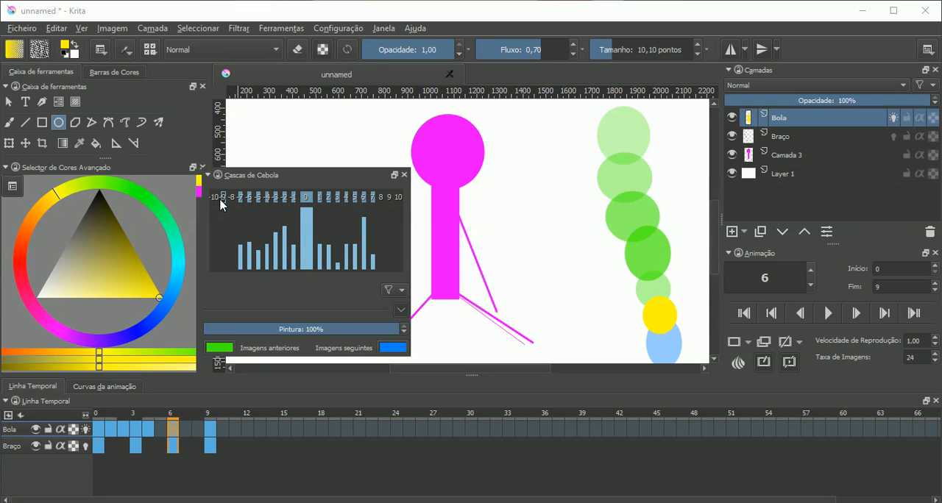
# - At frame 1 of Bola, adjust the opacities of the nearest previous onion skins and enable skins -10 to -8 and 8 to 10
pyautogui.click(114, 430)
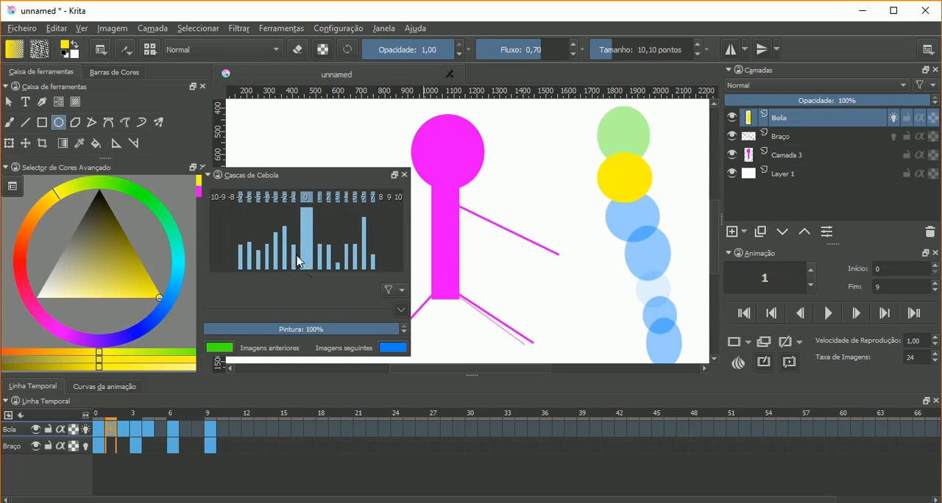
pyautogui.moveTo(296, 256); pyautogui.dragTo(276, 229)
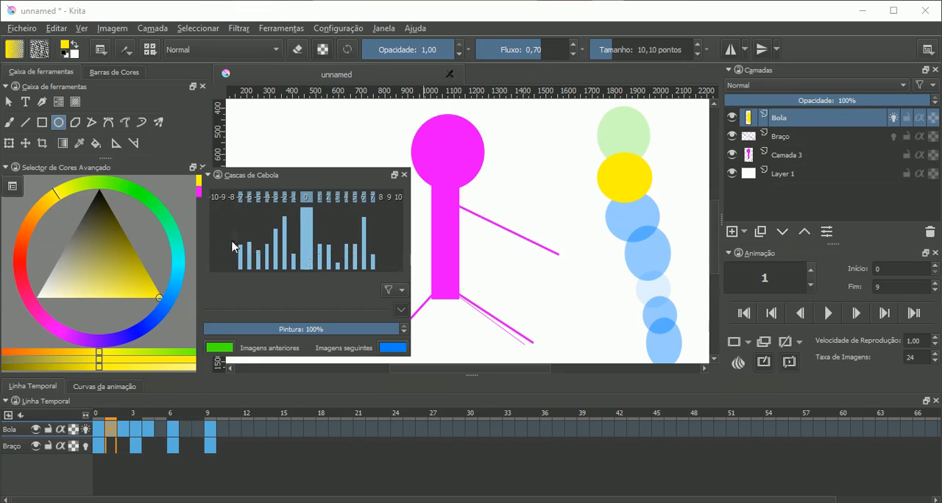
pyautogui.moveTo(219, 269)
pyautogui.mouseDown()
pyautogui.moveTo(221, 238)
pyautogui.moveTo(232, 258)
pyautogui.mouseUp()
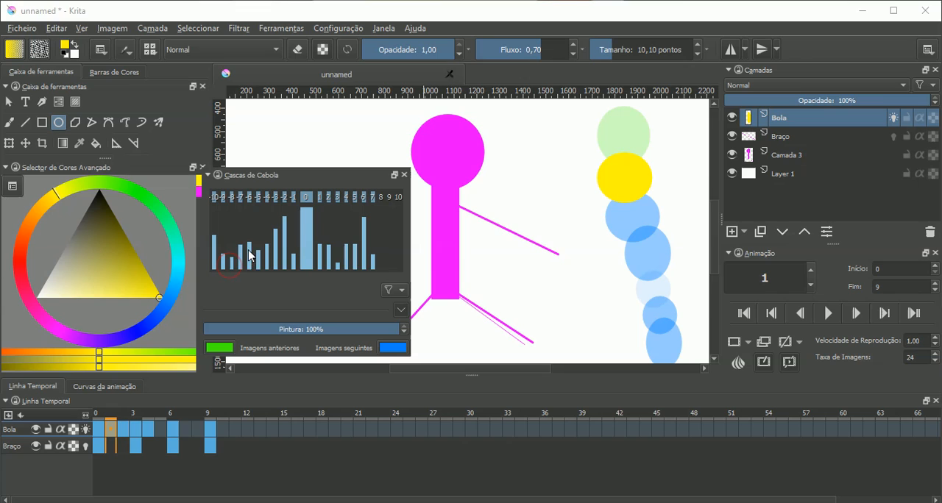
pyautogui.moveTo(384, 264)
pyautogui.mouseDown()
pyautogui.moveTo(390, 239)
pyautogui.moveTo(399, 245)
pyautogui.moveTo(390, 259)
pyautogui.moveTo(391, 247)
pyautogui.mouseUp()
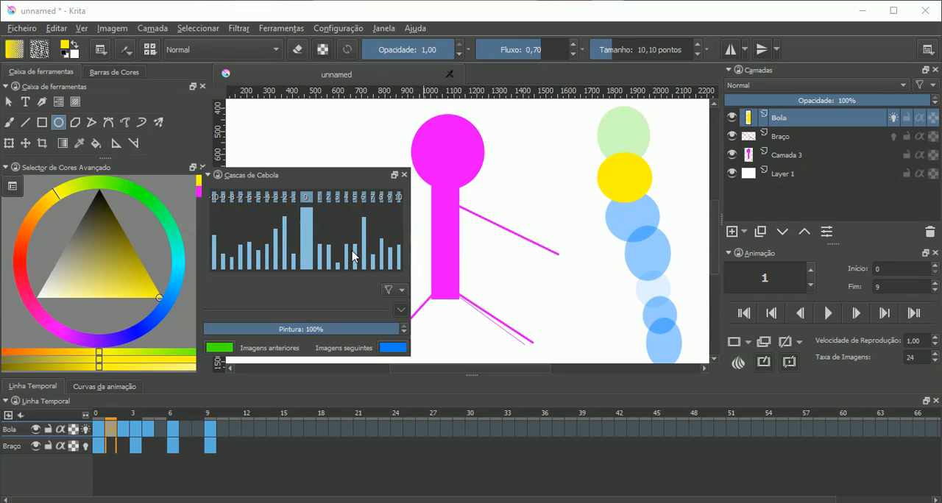
pyautogui.moveTo(294, 254); pyautogui.dragTo(299, 239)
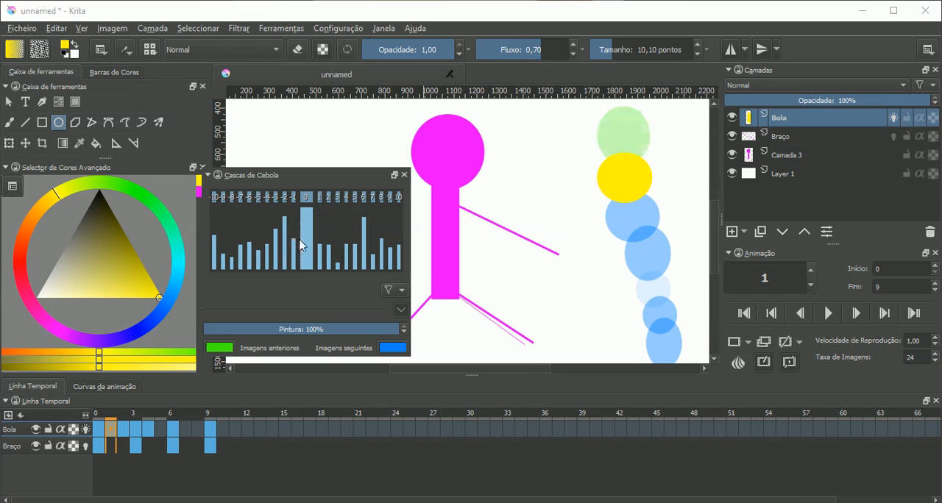
# - Check the adjusted onion skins at frames 0 and 3 of Bola, ending on frame 3
pyautogui.click(98, 429)
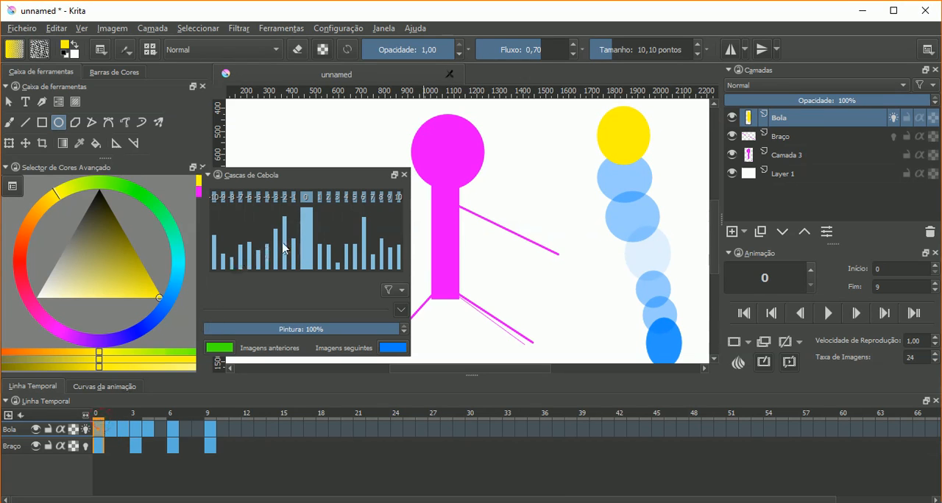
pyautogui.moveTo(325, 255); pyautogui.dragTo(406, 182)
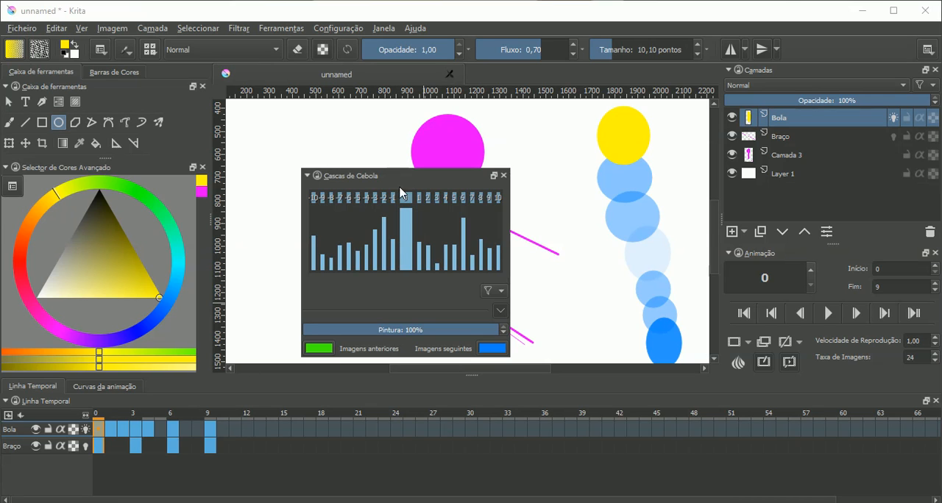
pyautogui.click(136, 427)
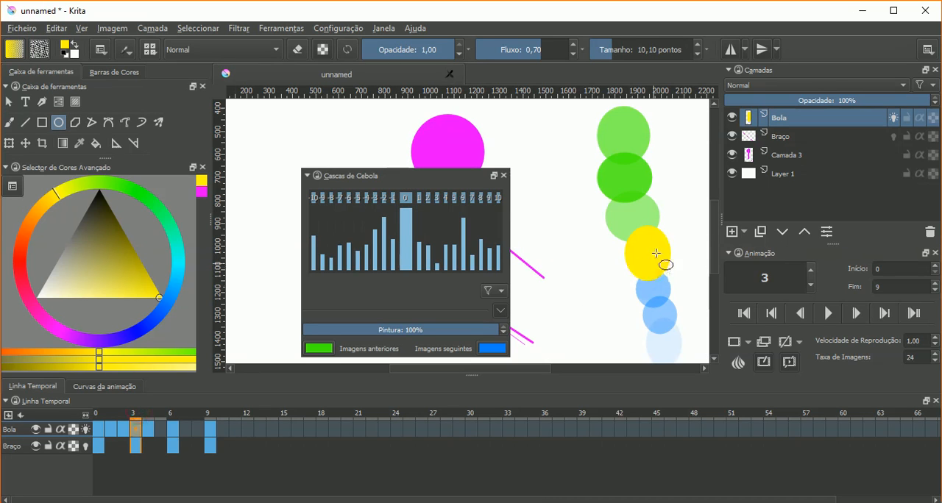
# - Try the onion skin tint at 0% and 50%, and restore it to 100%
pyautogui.moveTo(444, 331); pyautogui.dragTo(307, 340)
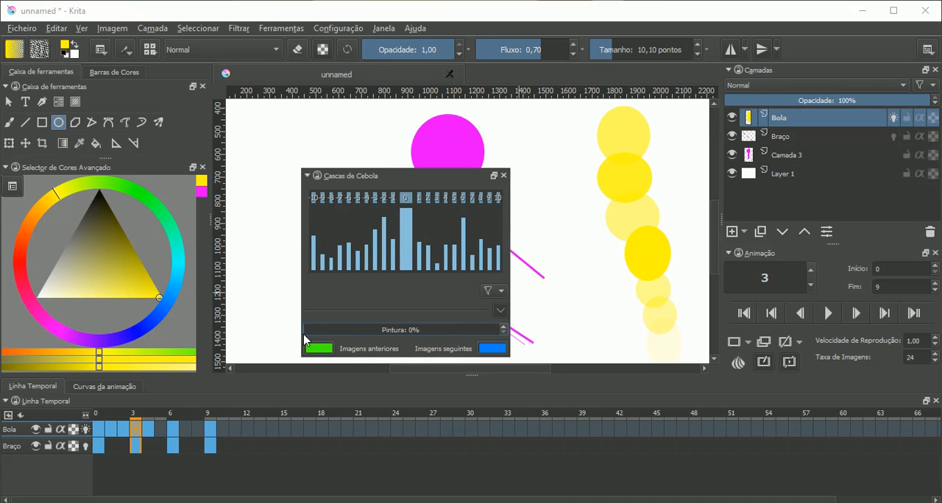
pyautogui.moveTo(308, 340)
pyautogui.mouseDown()
pyautogui.moveTo(503, 338)
pyautogui.moveTo(301, 325)
pyautogui.mouseUp()
pyautogui.moveTo(345, 328); pyautogui.dragTo(513, 336)
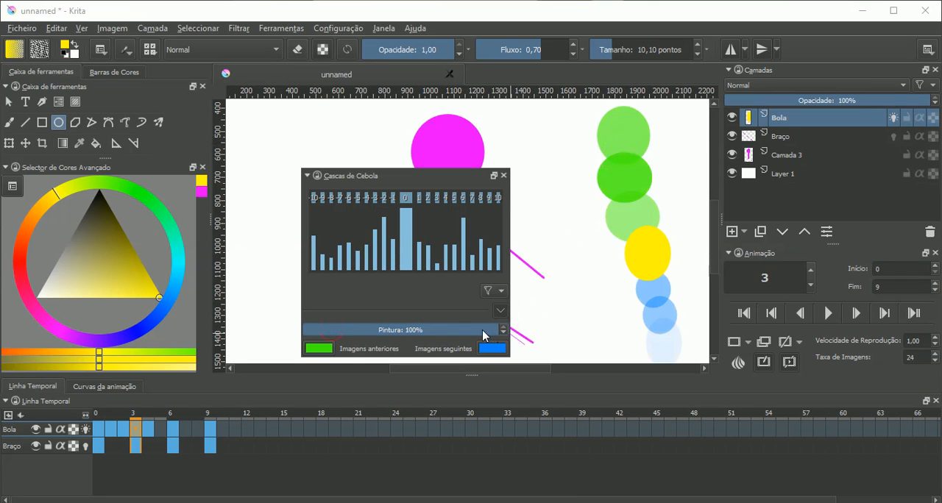
pyautogui.moveTo(482, 330); pyautogui.dragTo(409, 342)
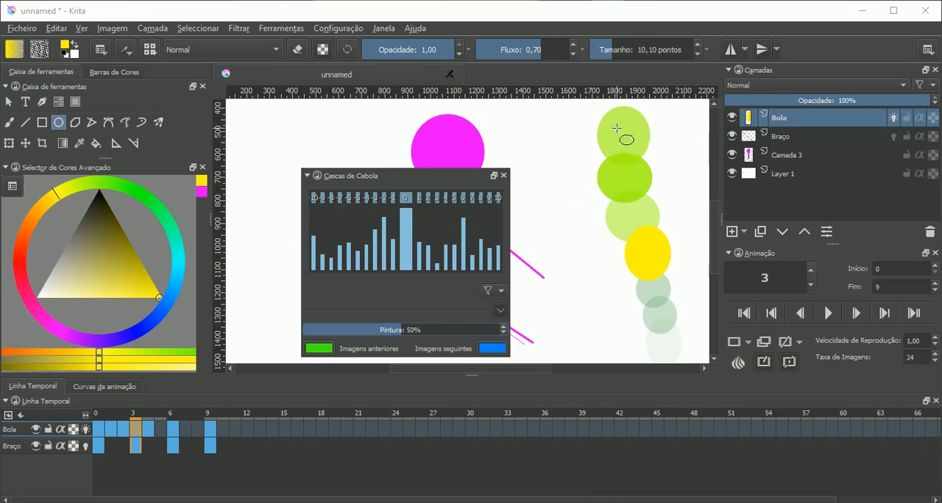
pyautogui.moveTo(396, 334); pyautogui.dragTo(464, 329)
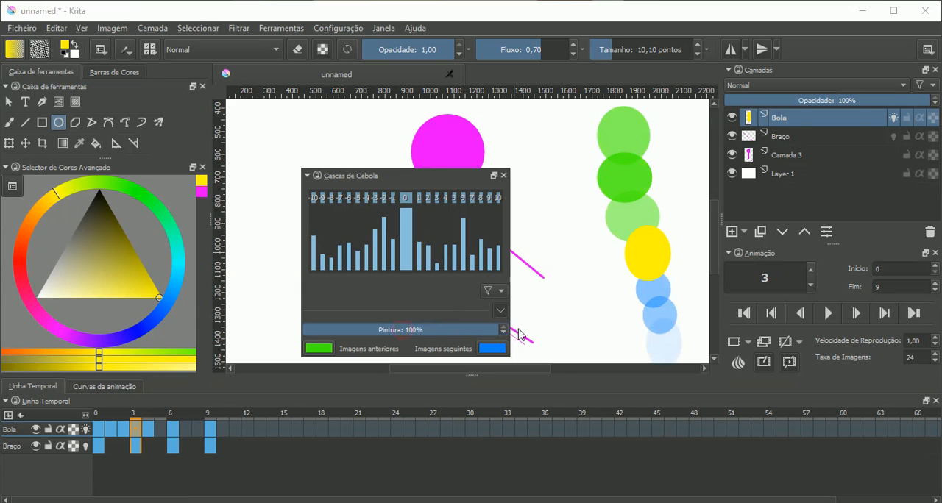
# - Set the onion skin colour of previous frames to red (#f20d02) and of following frames to green (#00ff0e)
pyautogui.moveTo(403, 180); pyautogui.dragTo(258, 146)
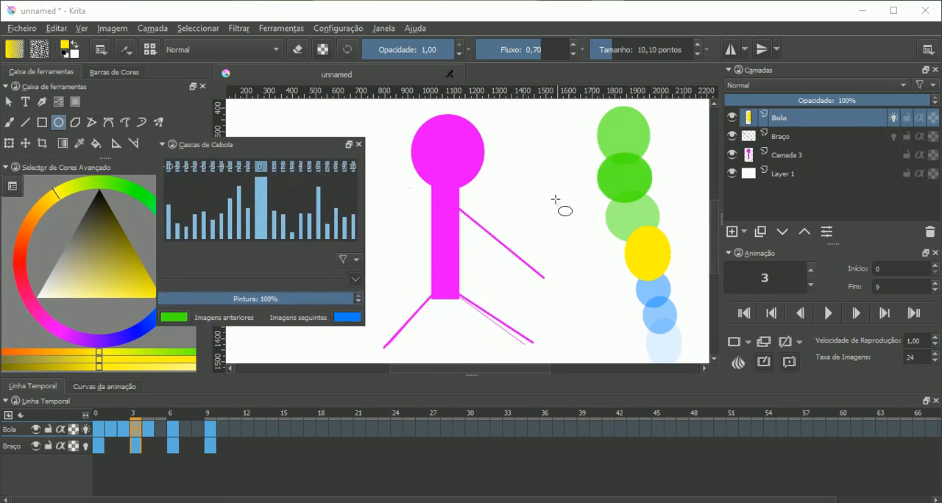
pyautogui.click(175, 317)
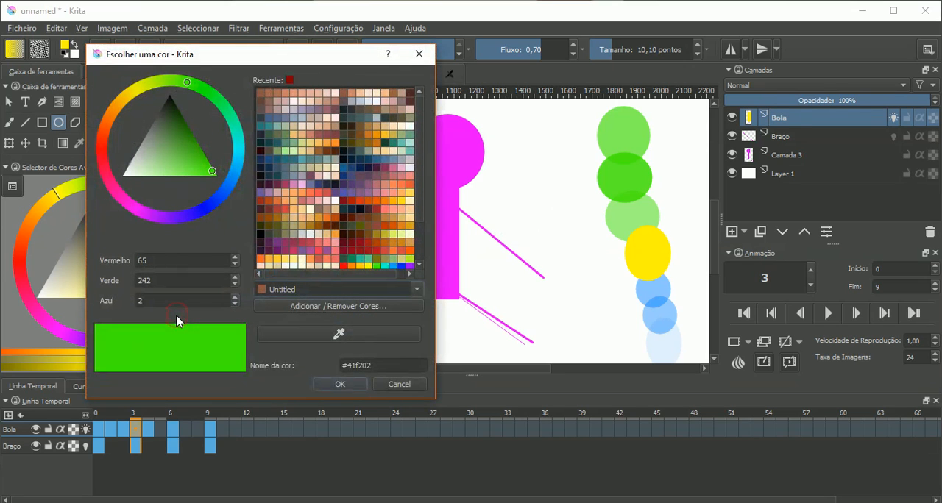
pyautogui.click(102, 147)
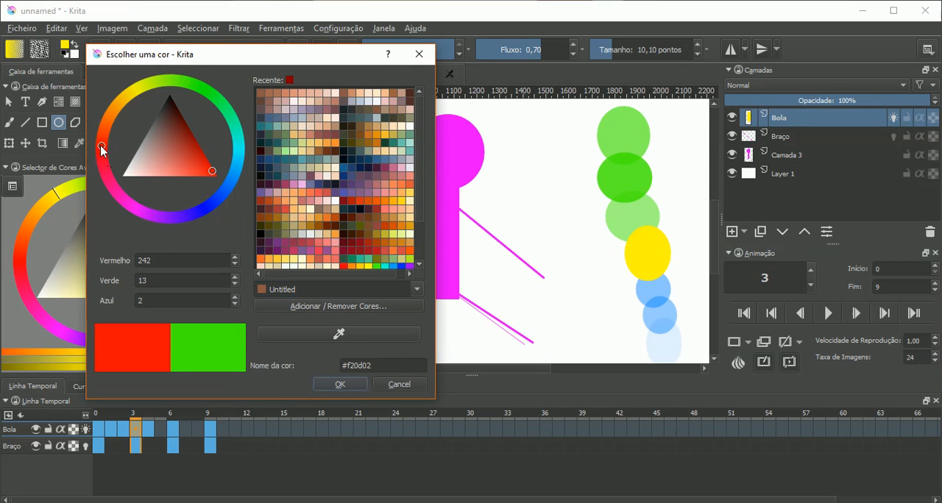
pyautogui.click(339, 386)
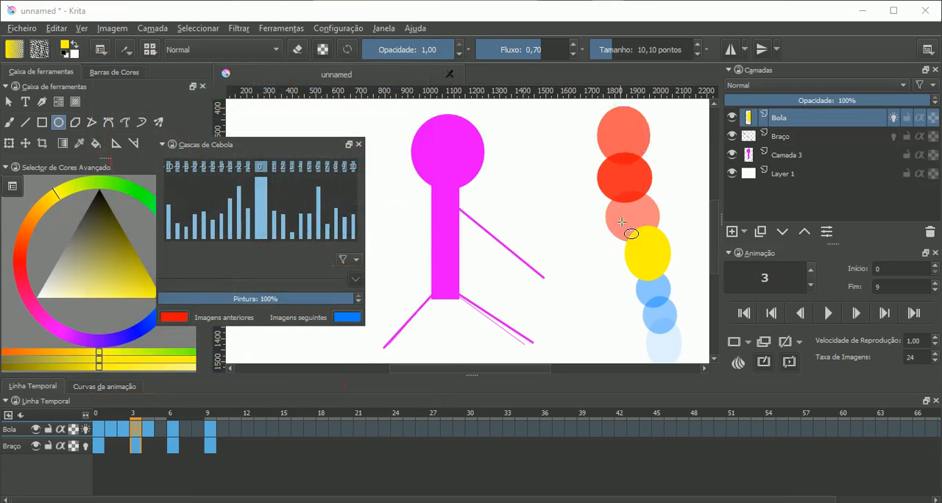
pyautogui.click(358, 319)
pyautogui.click(206, 92)
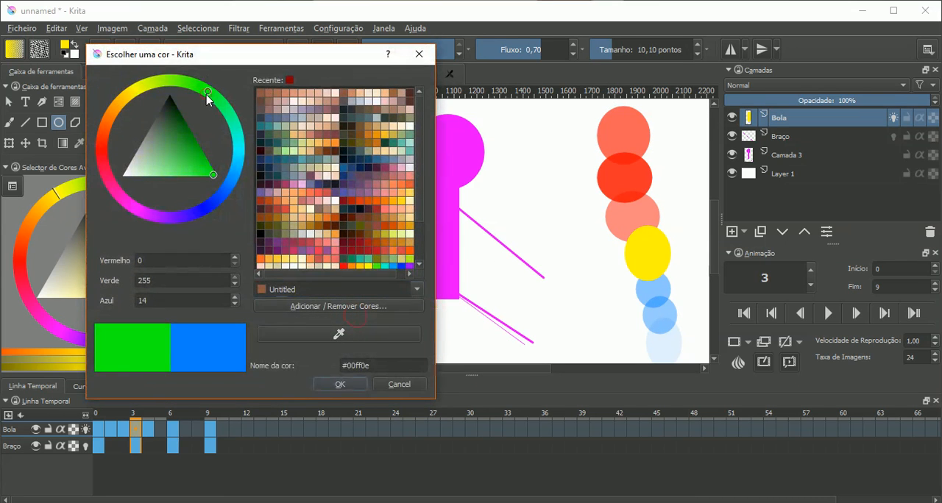
pyautogui.click(343, 387)
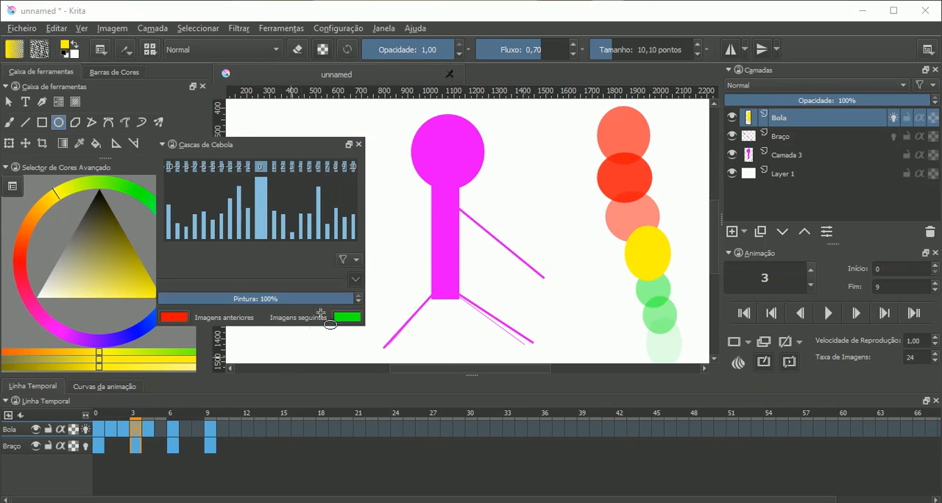
# - Label the Braço layer red and the Bola layer green
pyautogui.click(356, 261)
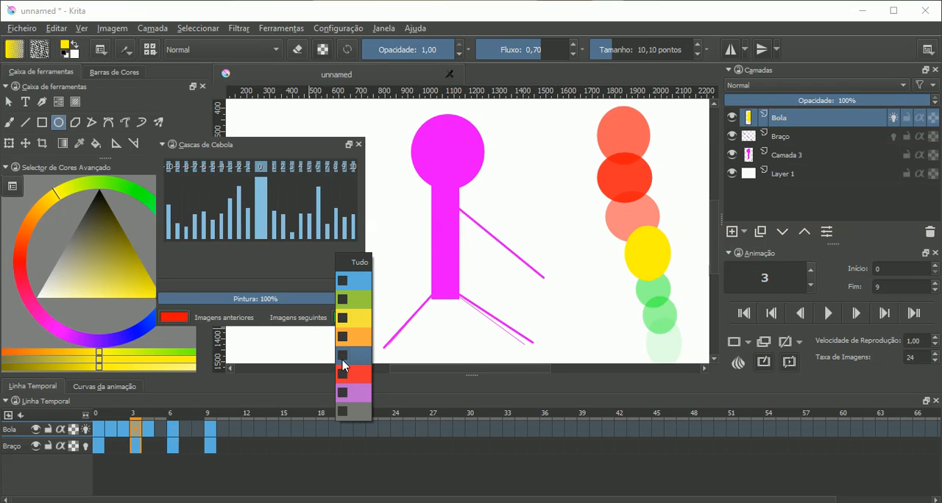
pyautogui.click(258, 270)
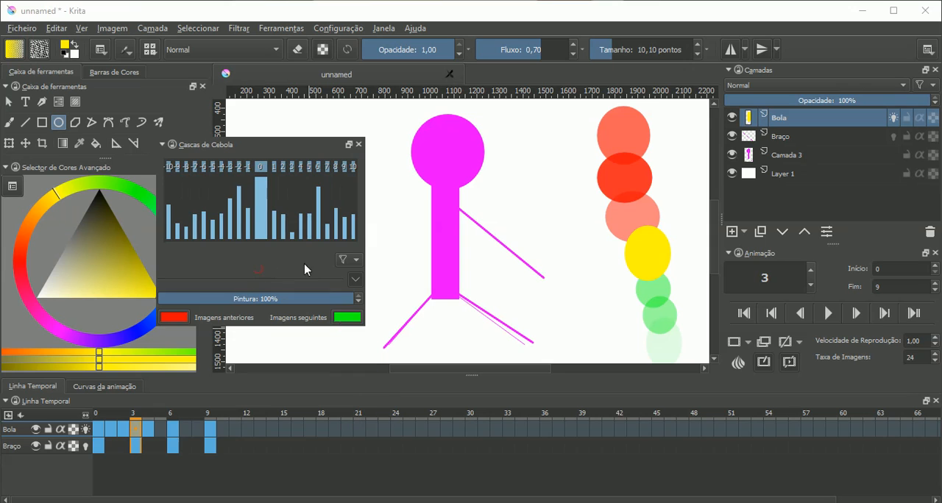
pyautogui.rightClick(788, 136)
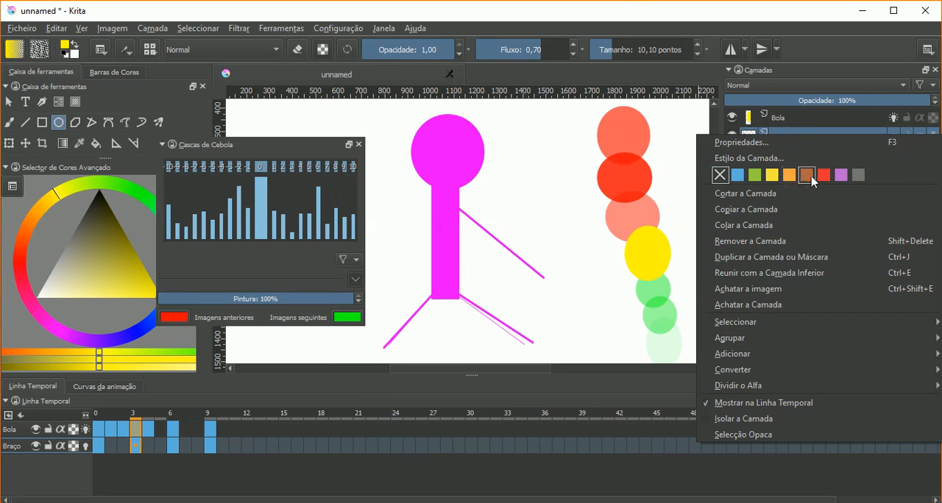
pyautogui.click(808, 175)
pyautogui.rightClick(825, 125)
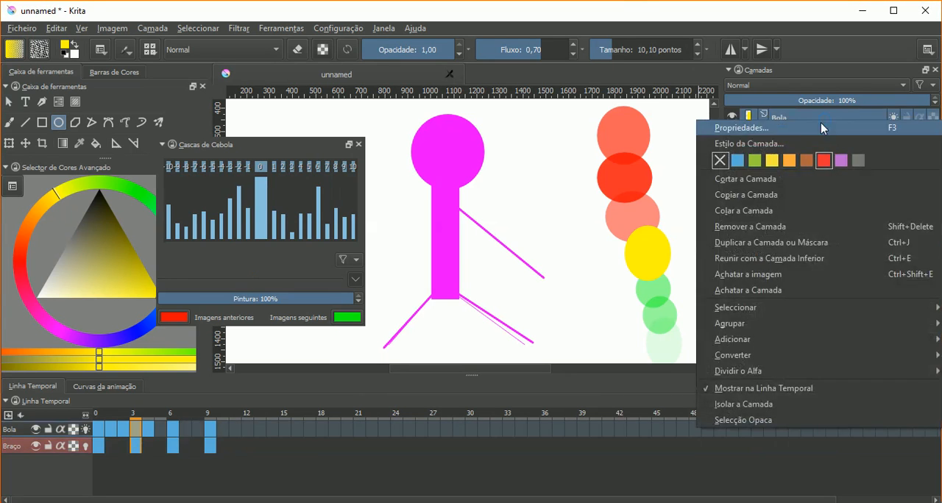
pyautogui.click(771, 162)
# - Try the red label in the onion skin colour filter and close the filter list
pyautogui.click(356, 261)
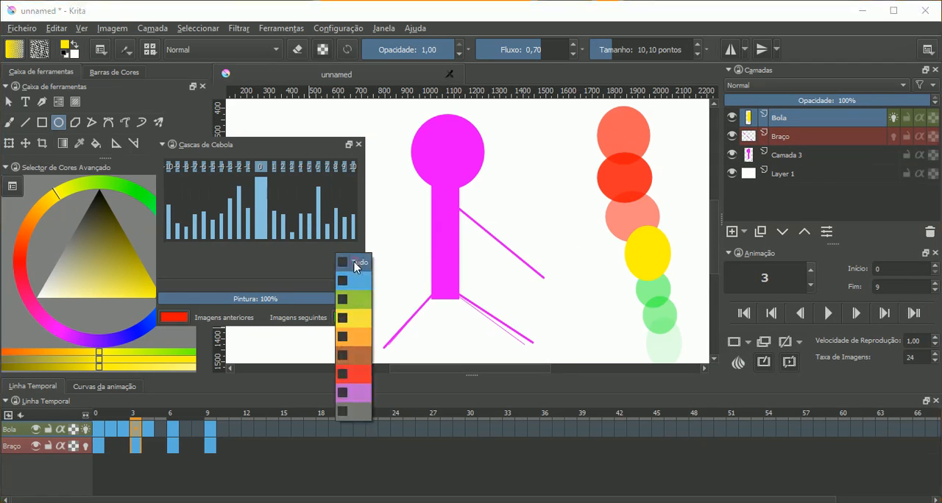
pyautogui.click(341, 376)
pyautogui.click(341, 375)
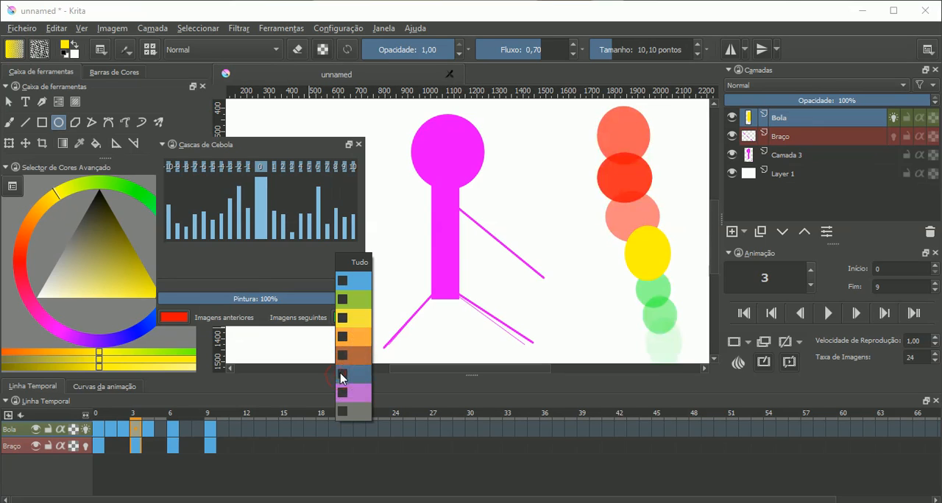
pyautogui.click(340, 375)
pyautogui.click(341, 375)
pyautogui.click(289, 281)
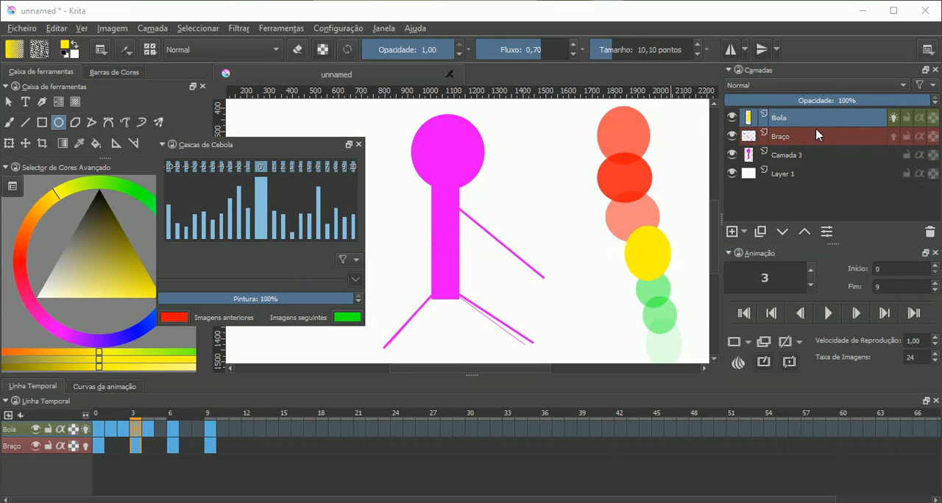
# - Label the Camada 3 layer yellow and make Bola the active layer again
pyautogui.rightClick(811, 156)
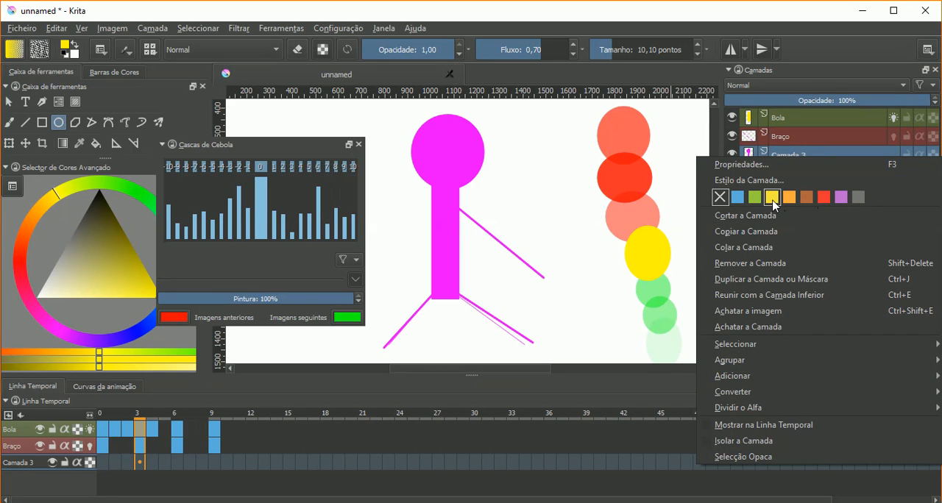
pyautogui.click(719, 197)
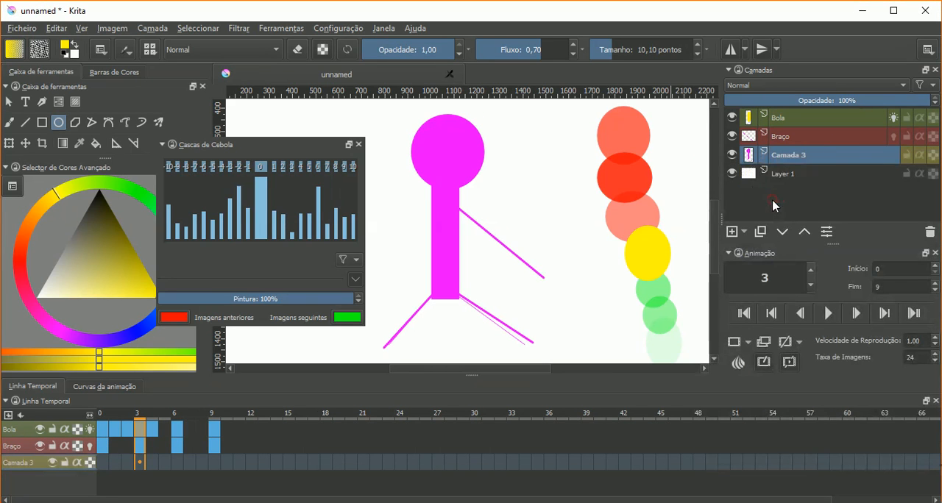
pyautogui.click(841, 140)
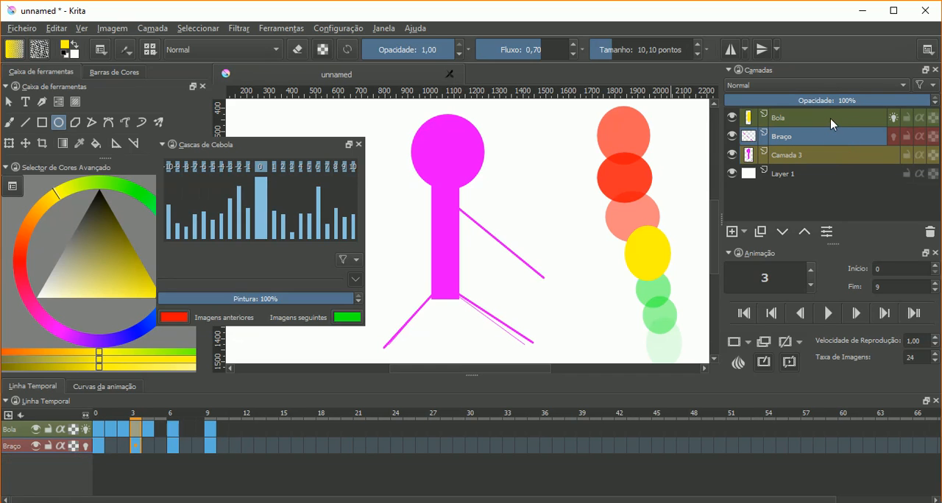
pyautogui.click(830, 125)
pyautogui.click(830, 139)
pyautogui.click(790, 123)
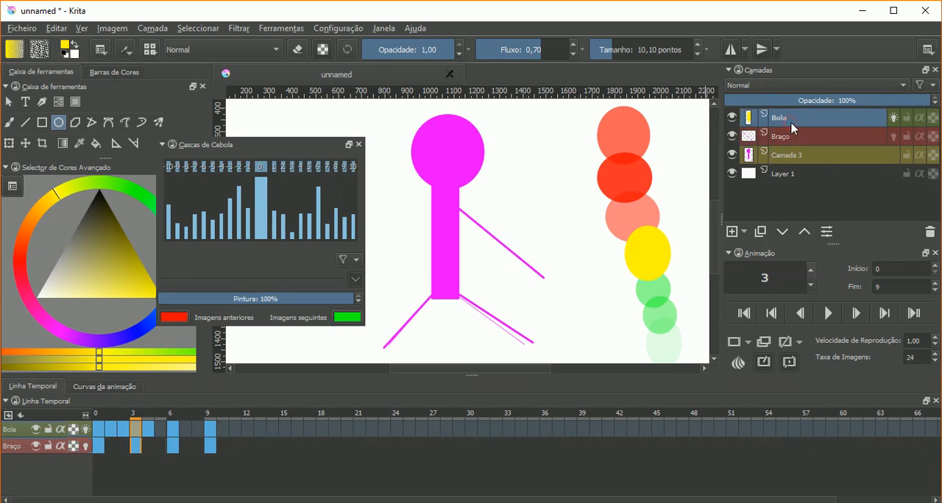
# - Colour Bola's keyframes 0, 3 and 9 red in the timeline
pyautogui.click(99, 429)
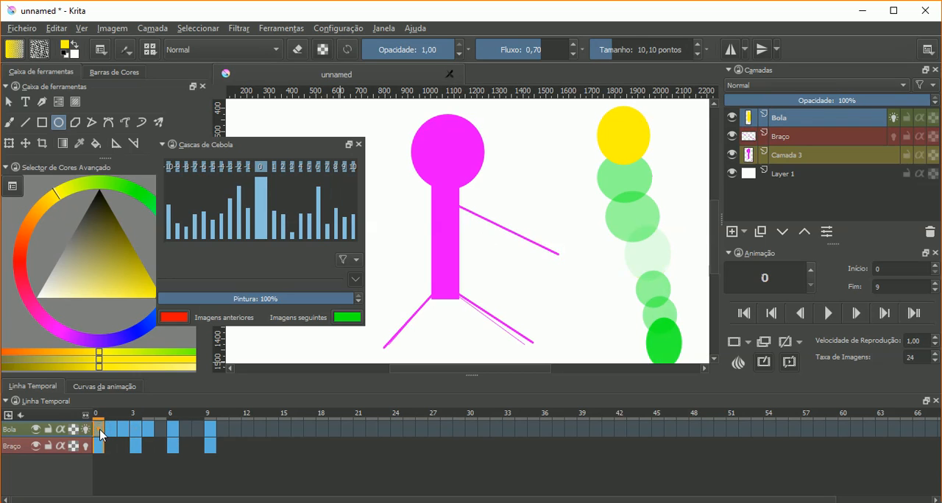
pyautogui.rightClick(99, 429)
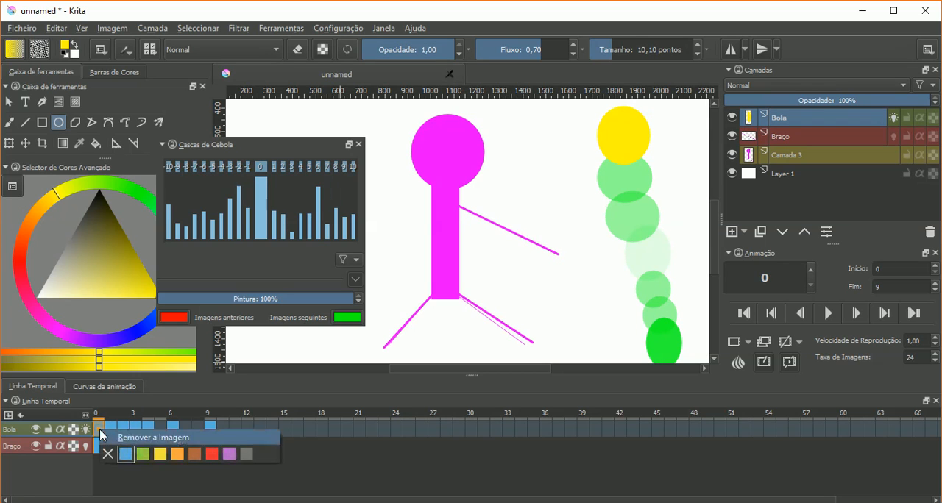
pyautogui.click(211, 455)
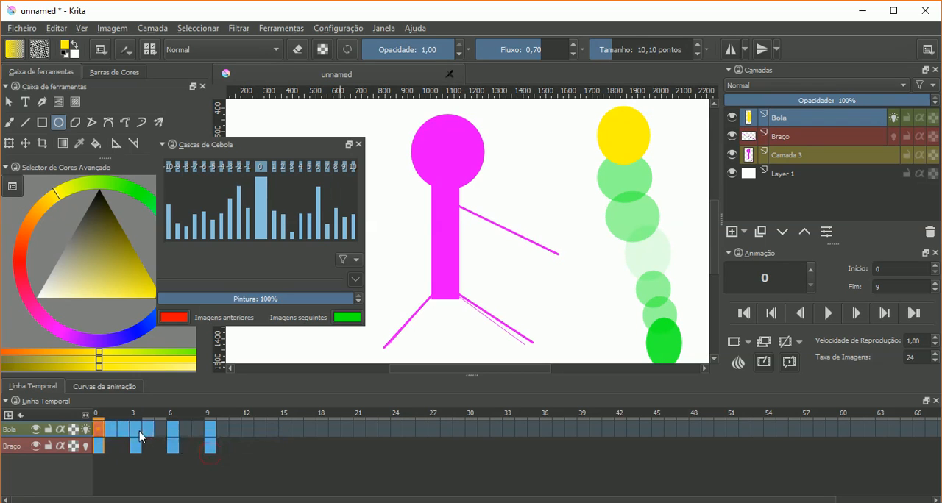
pyautogui.rightClick(138, 430)
pyautogui.click(249, 455)
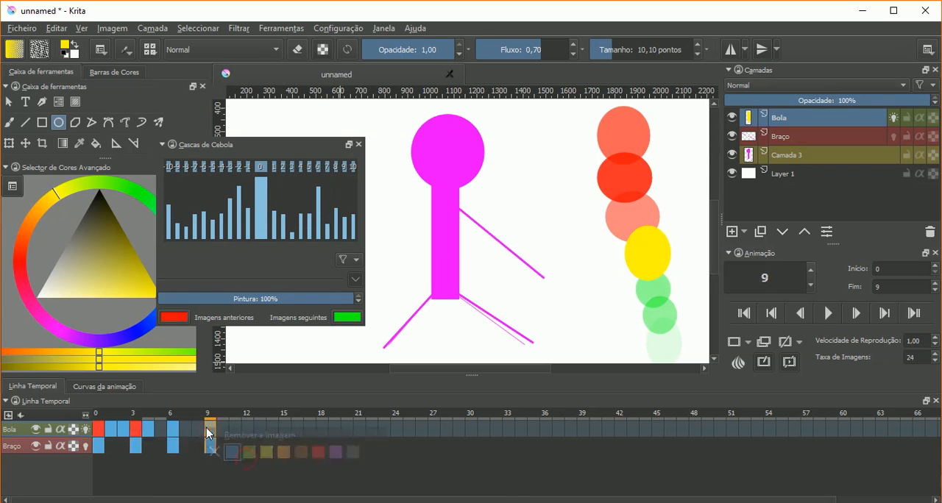
pyautogui.rightClick(209, 427)
pyautogui.click(311, 457)
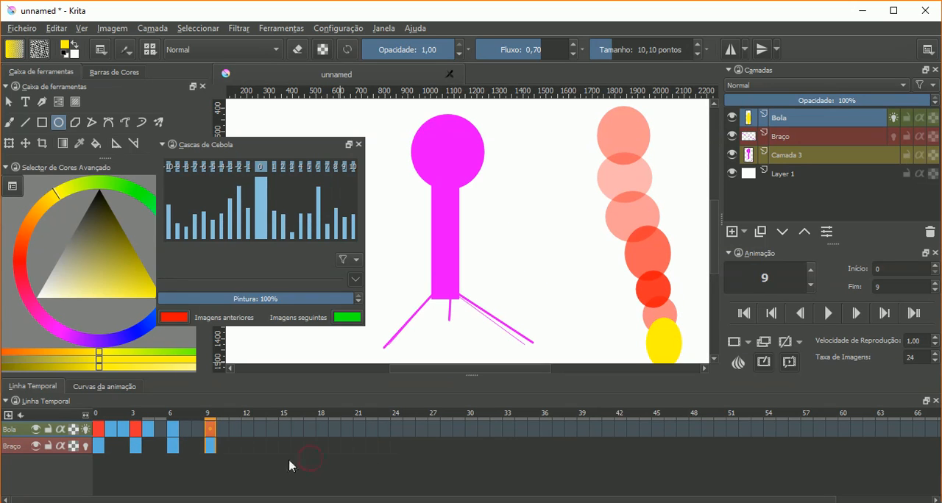
# - Colour Braço's keyframes 0 and 3 red and its keyframes 6 and 9 green in the timeline
pyautogui.rightClick(98, 446)
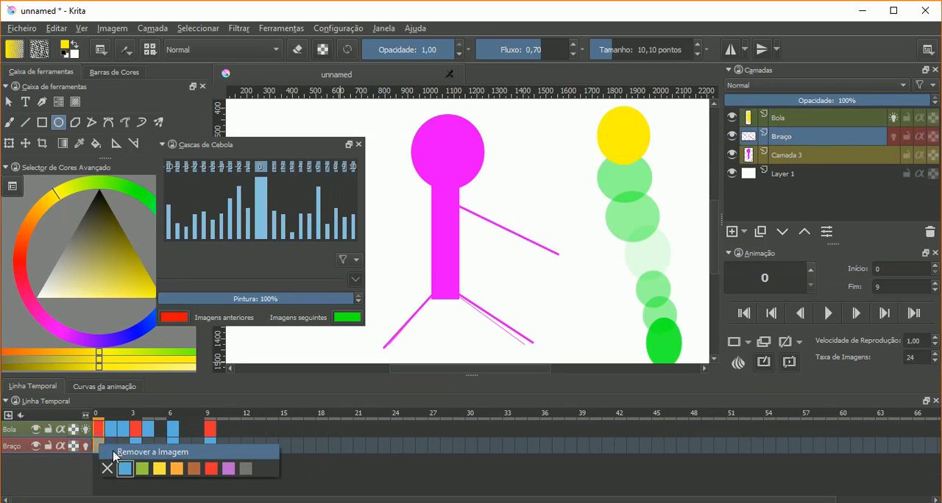
pyautogui.click(206, 475)
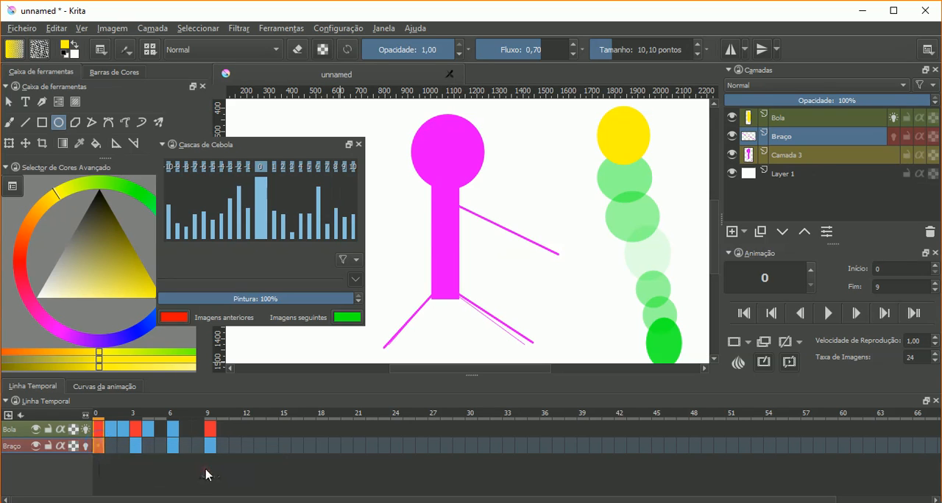
pyautogui.rightClick(138, 449)
pyautogui.click(243, 475)
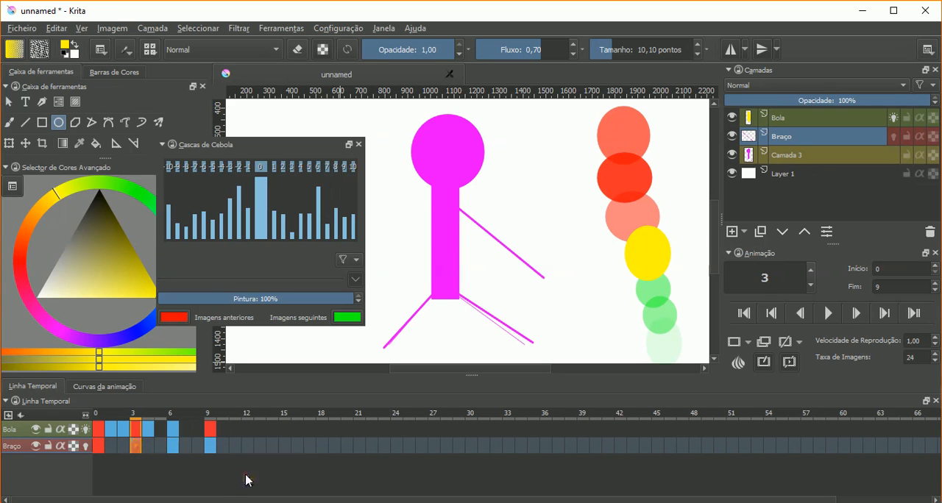
pyautogui.rightClick(175, 448)
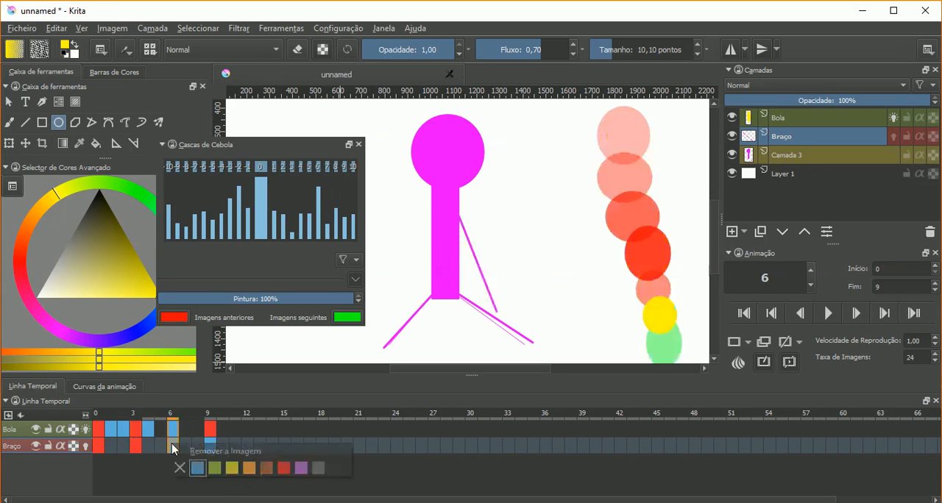
pyautogui.click(217, 473)
pyautogui.rightClick(211, 447)
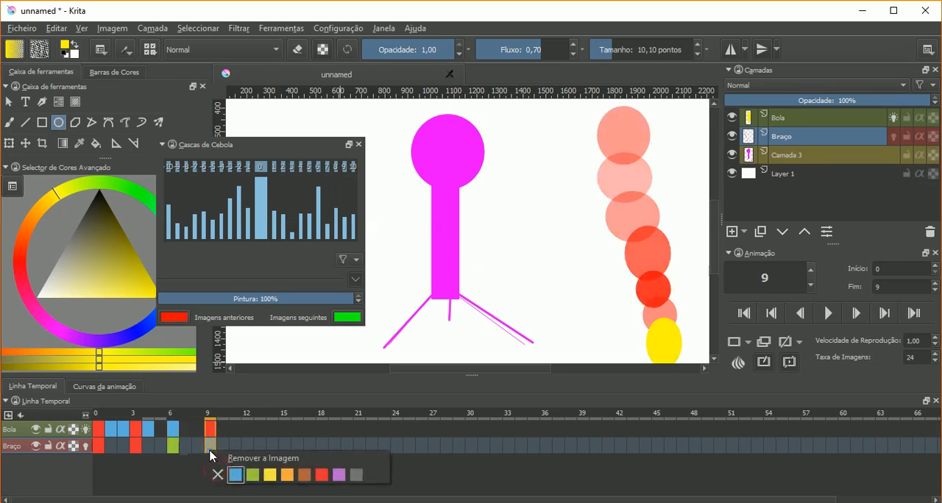
pyautogui.click(254, 475)
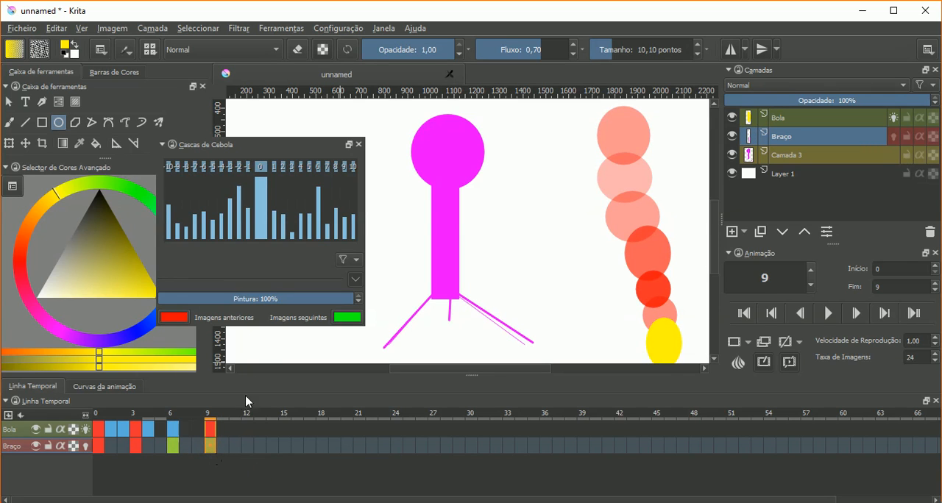
# - Restrict the onion skins to red-labelled frames and scrub the timeline from frame 0 to frame 9
pyautogui.click(359, 278)
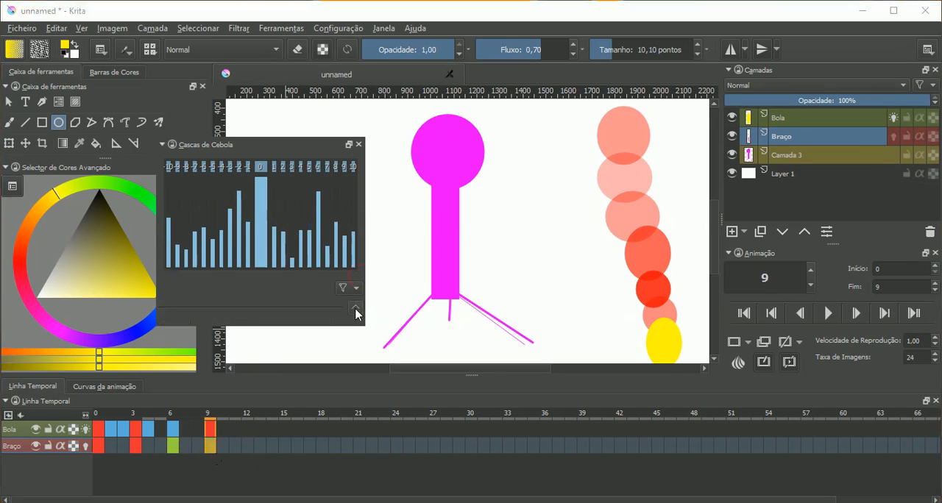
pyautogui.click(356, 308)
pyautogui.click(358, 261)
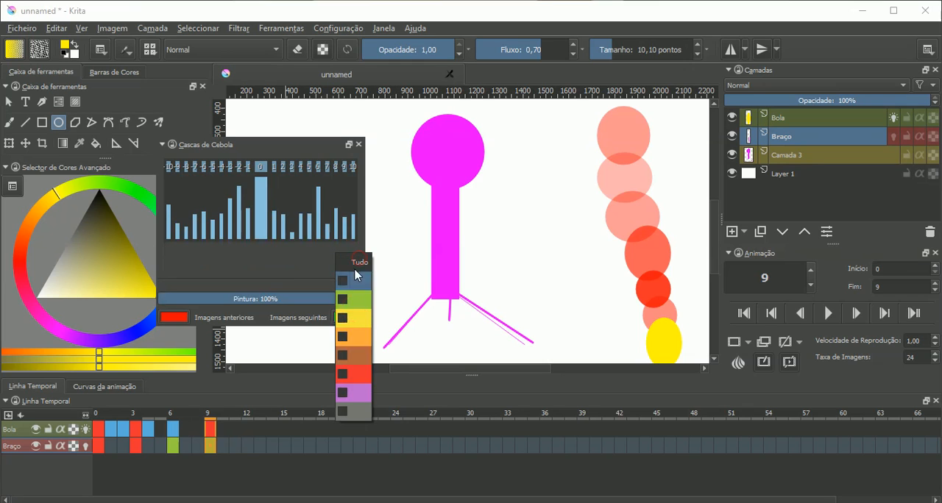
pyautogui.click(343, 375)
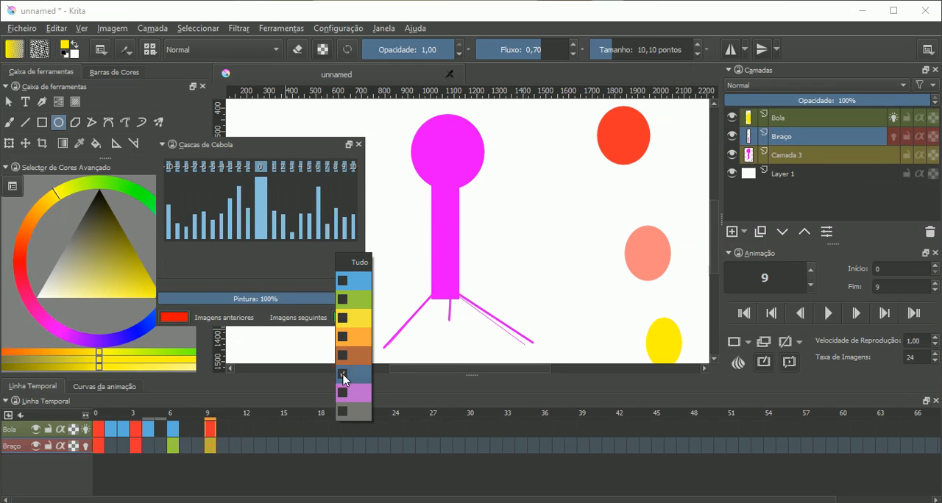
pyautogui.click(98, 423)
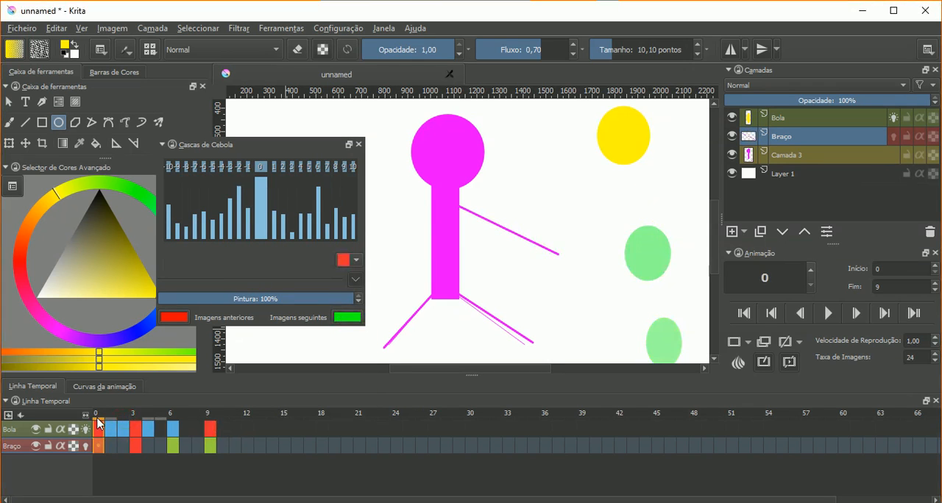
pyautogui.moveTo(98, 423); pyautogui.dragTo(211, 426)
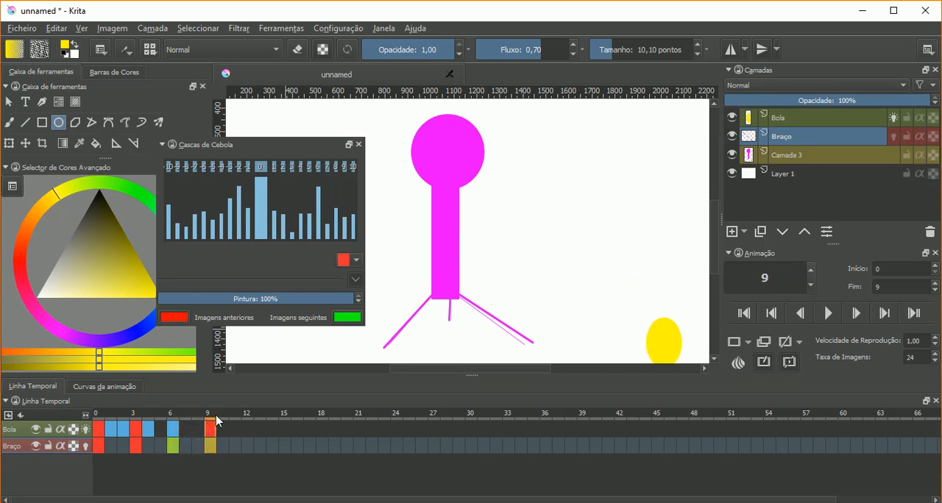
# - Change the onion skin colour filter to green only and review the keyframes at frames 0, 3, 6 and 9
pyautogui.click(356, 259)
pyautogui.click(341, 300)
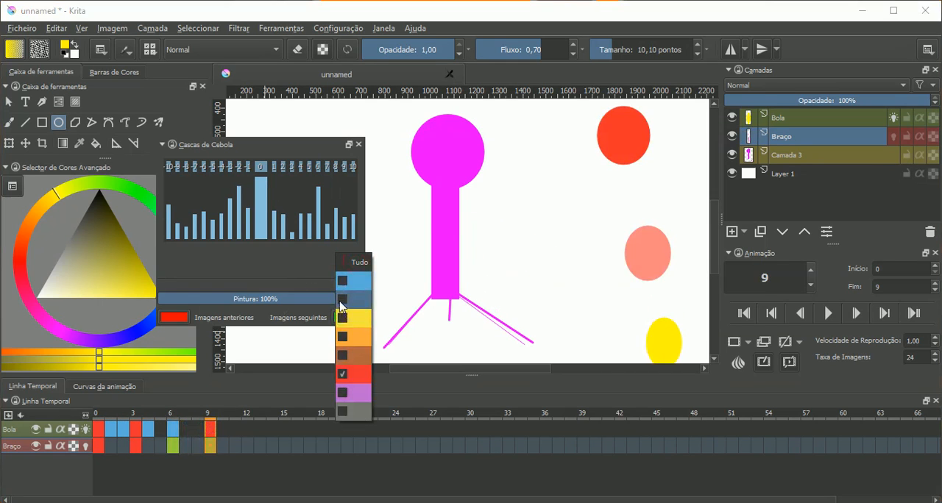
pyautogui.click(343, 378)
pyautogui.click(265, 263)
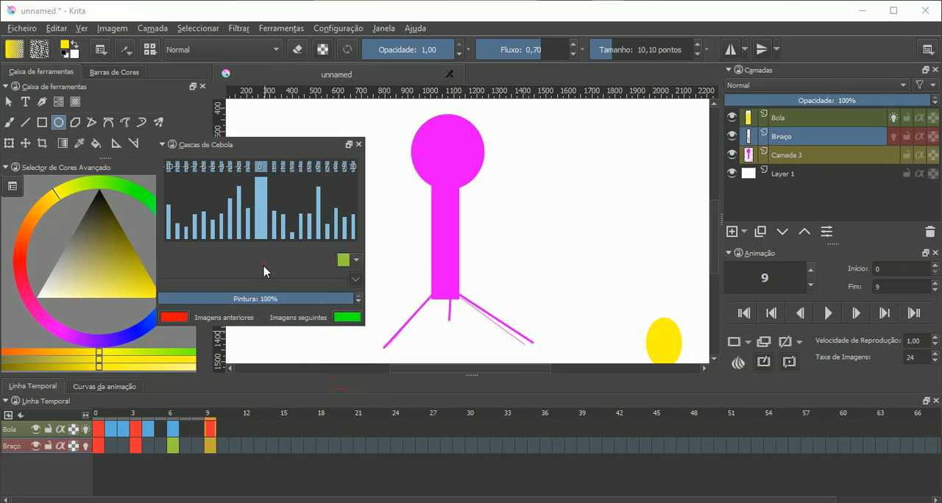
pyautogui.moveTo(211, 417); pyautogui.dragTo(97, 430)
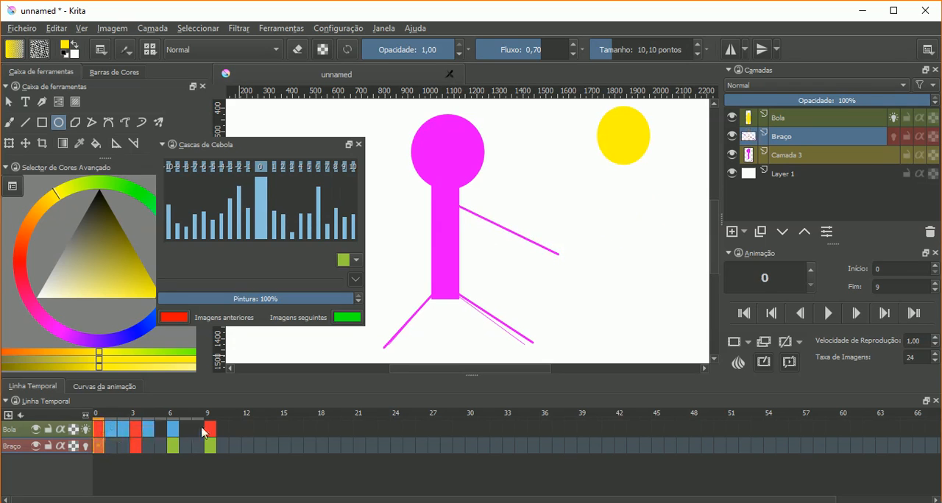
pyautogui.moveTo(177, 419); pyautogui.dragTo(111, 421)
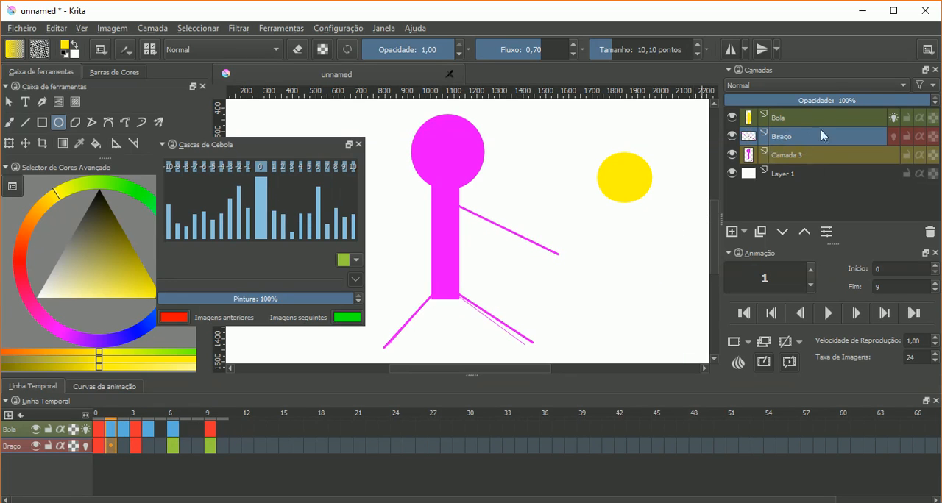
pyautogui.moveTo(828, 166)
pyautogui.click(100, 441)
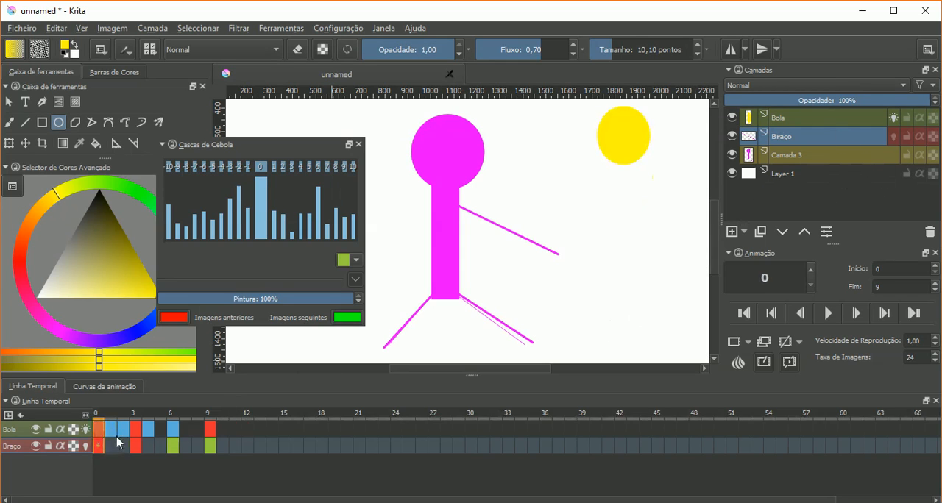
pyautogui.click(135, 441)
pyautogui.click(173, 441)
pyautogui.click(211, 440)
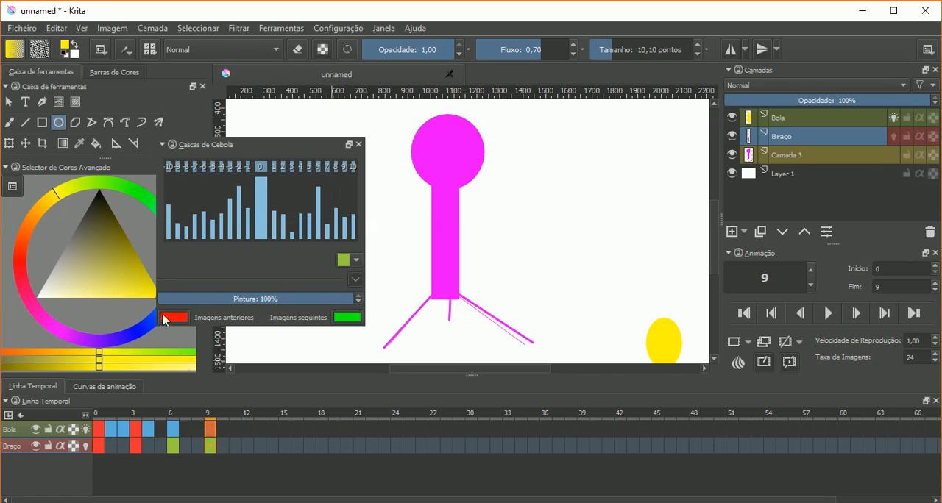
# - Set the onion skin filter back to all colours (Tudo) and close the Cascas de Cebola docker
pyautogui.click(355, 260)
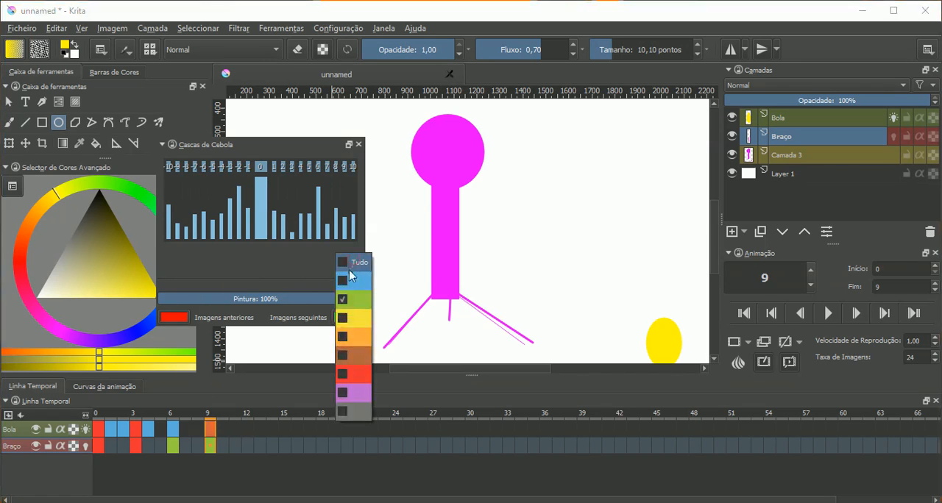
pyautogui.click(344, 265)
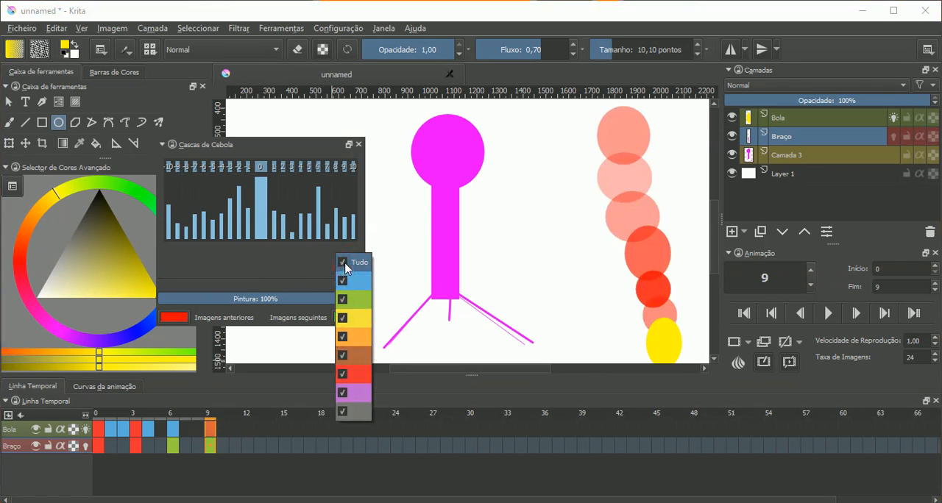
pyautogui.click(302, 276)
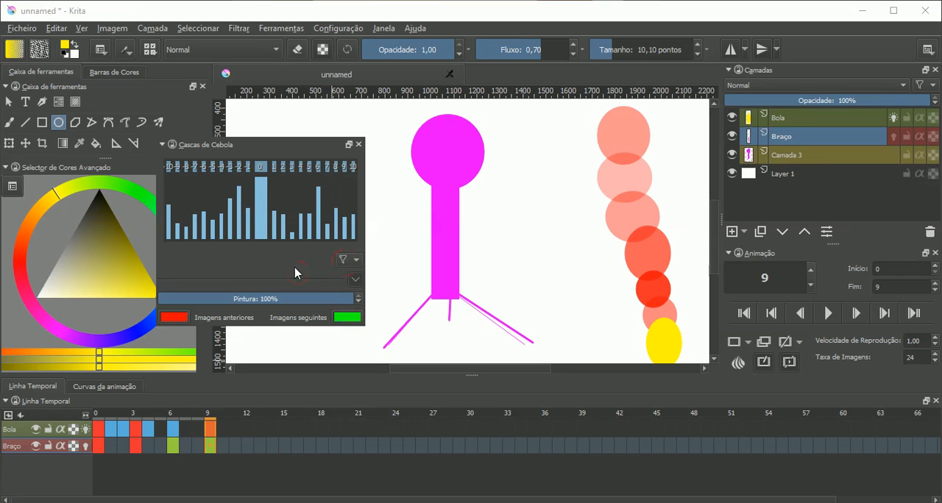
pyautogui.moveTo(280, 156); pyautogui.dragTo(566, 261)
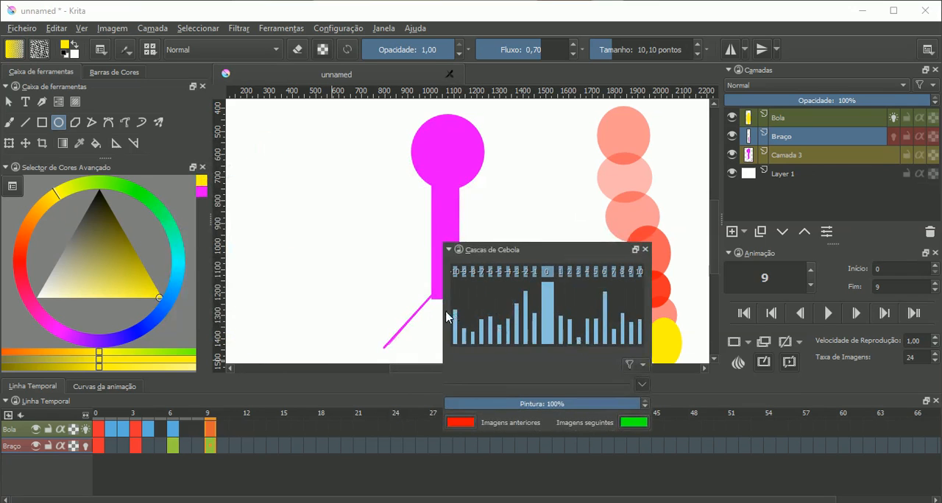
pyautogui.click(646, 250)
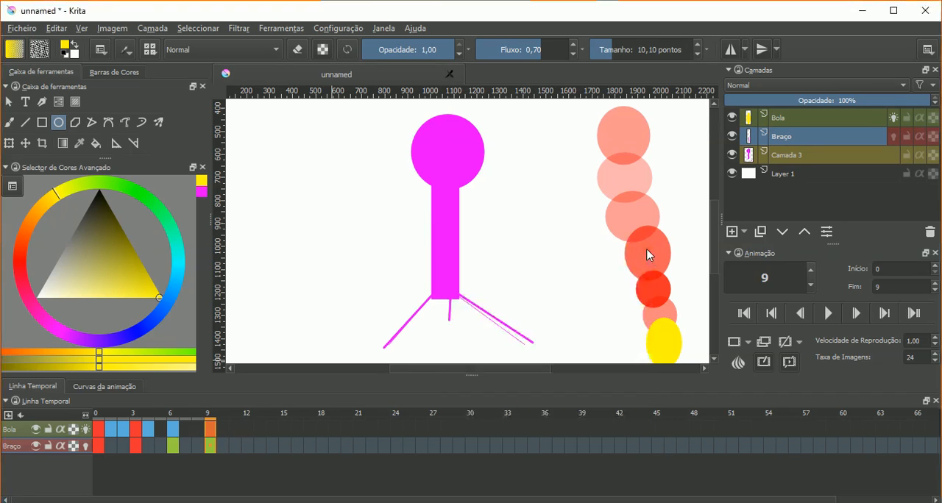
# - Turn off Bola's onion skins at frame 3, then play the animation and stop it
pyautogui.click(155, 420)
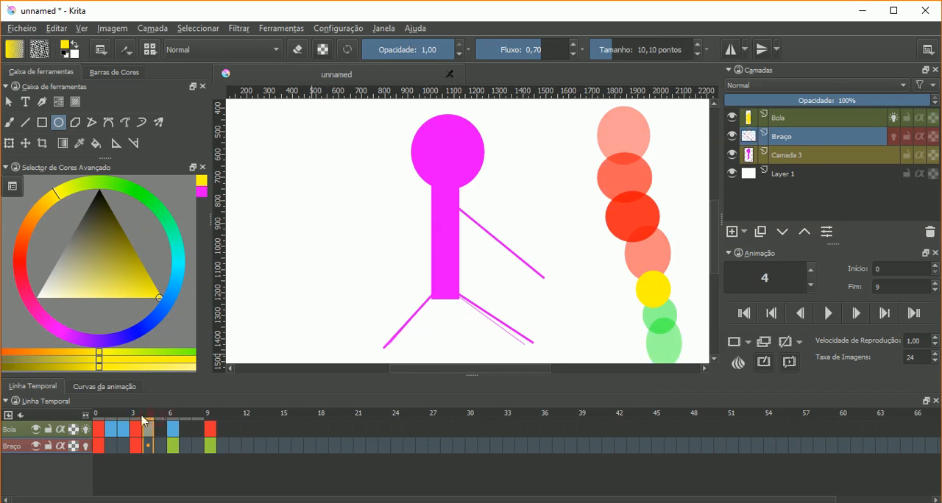
pyautogui.click(137, 420)
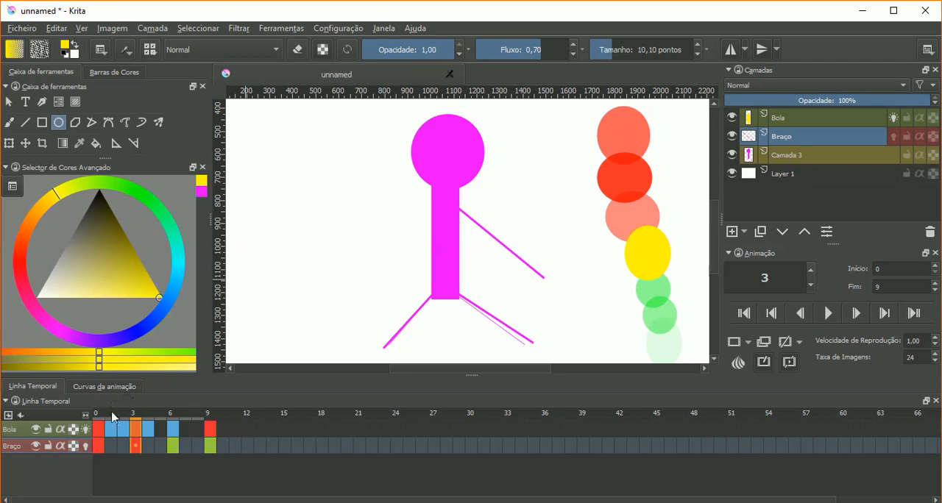
pyautogui.click(85, 428)
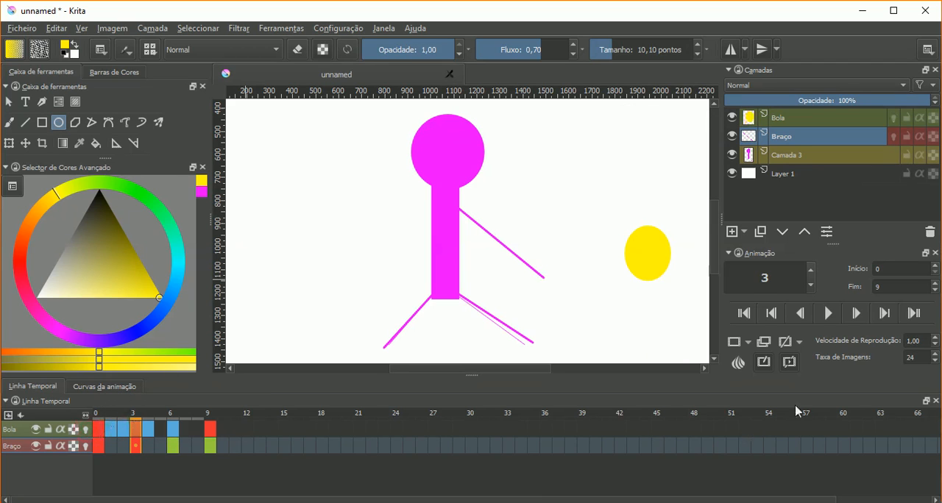
pyautogui.click(829, 314)
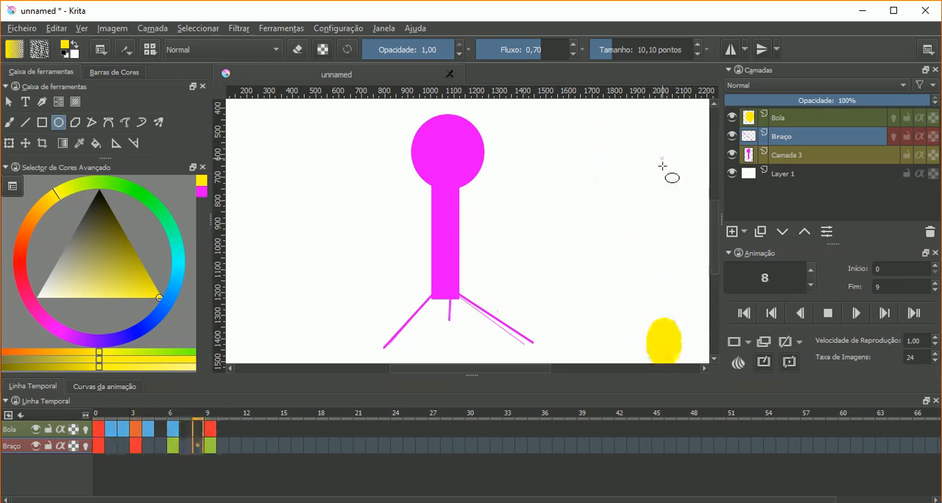
pyautogui.click(828, 313)
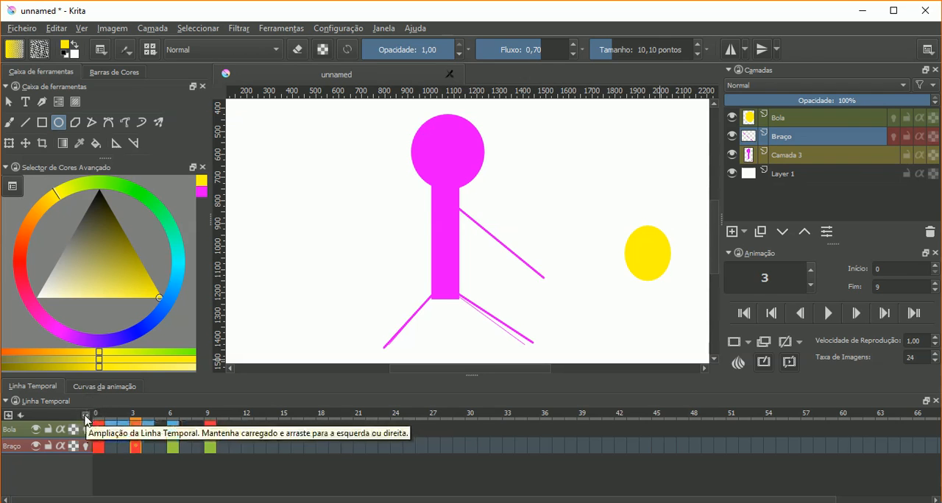
# - Zoom the timeline in until only a few frames fit, then zoom it back out to about 35 frames
pyautogui.moveTo(86, 419); pyautogui.dragTo(551, 434)
pyautogui.moveTo(137, 499); pyautogui.dragTo(19, 501)
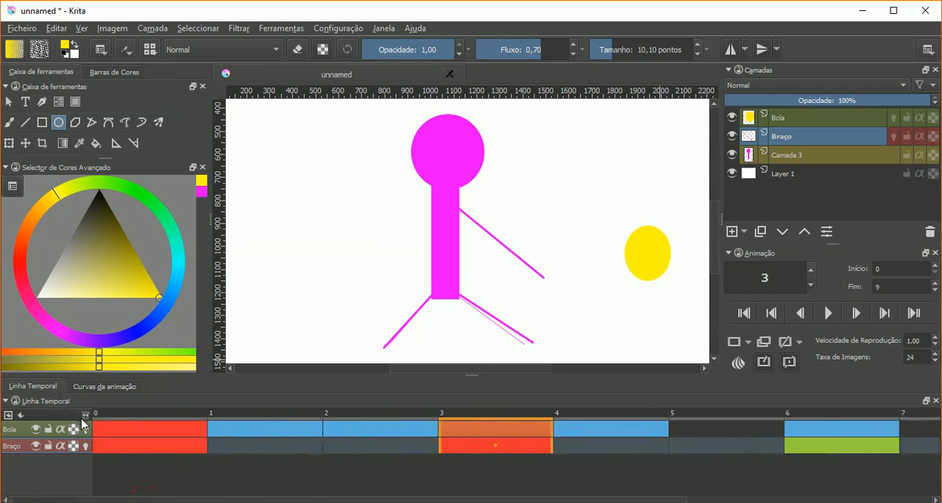
pyautogui.moveTo(86, 417); pyautogui.dragTo(2, 436)
pyautogui.moveTo(86, 417); pyautogui.dragTo(41, 437)
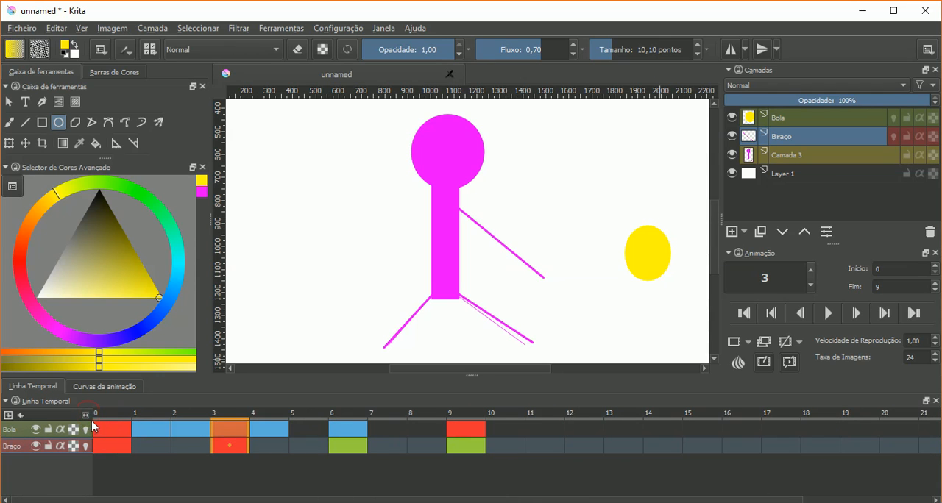
pyautogui.moveTo(86, 416); pyautogui.dragTo(33, 434)
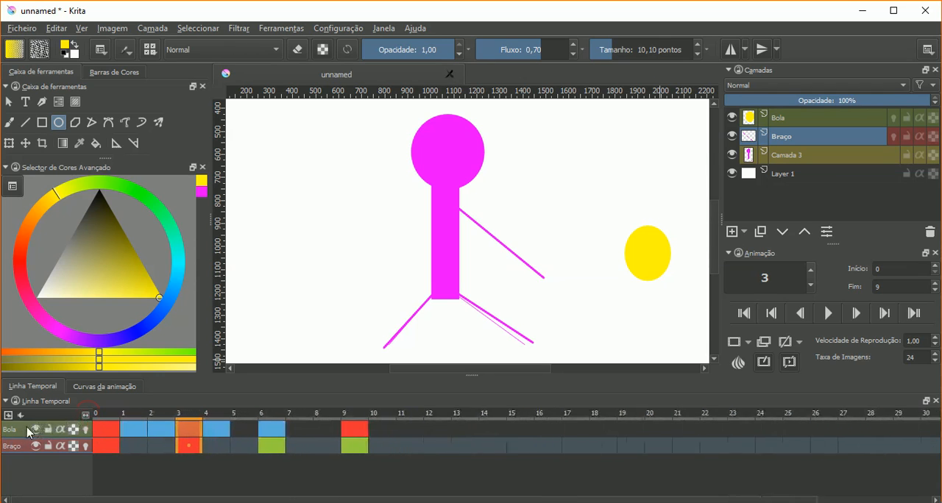
pyautogui.moveTo(86, 417); pyautogui.dragTo(60, 419)
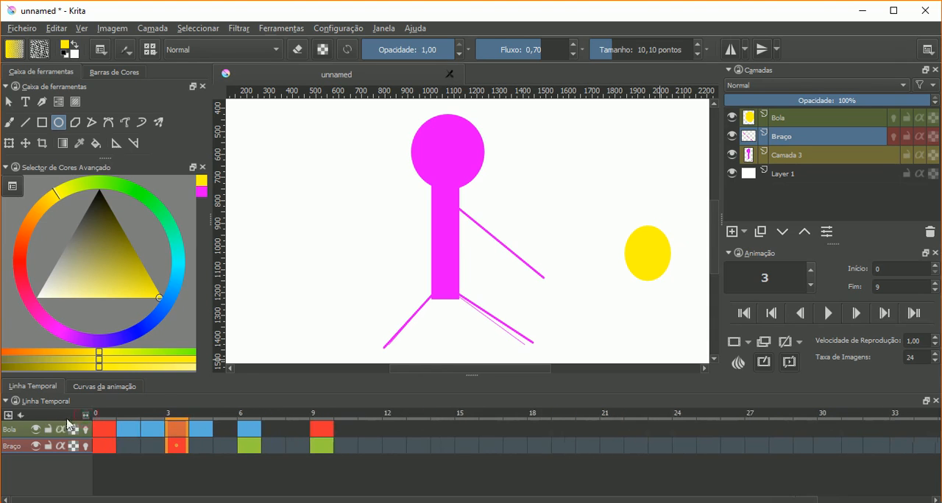
# - Step back and forth through the animation frame by frame, zoom the timeline out slightly and return to frame 0
pyautogui.press('Left')
pyautogui.press('Left')
pyautogui.press('Left')
pyautogui.press('Right')
pyautogui.press('Right')
pyautogui.press('Right')
pyautogui.press('Right')
pyautogui.press('Right')
pyautogui.press('Right')
pyautogui.press('Right')
pyautogui.press('Right')
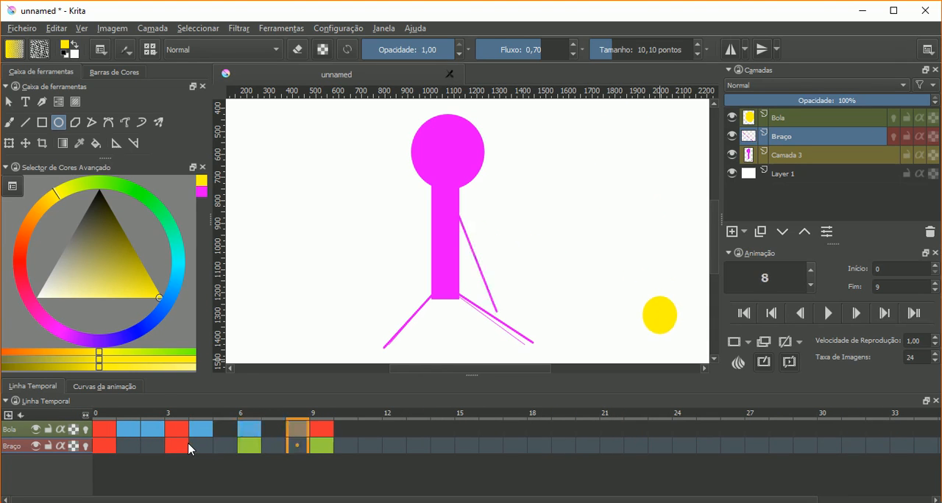
pyautogui.press('Left')
pyautogui.press('Left')
pyautogui.press('Left')
pyautogui.press('Left')
pyautogui.press('Left')
pyautogui.press('Left')
pyautogui.press('Left')
pyautogui.press('Right')
pyautogui.press('Right')
pyautogui.press('Right')
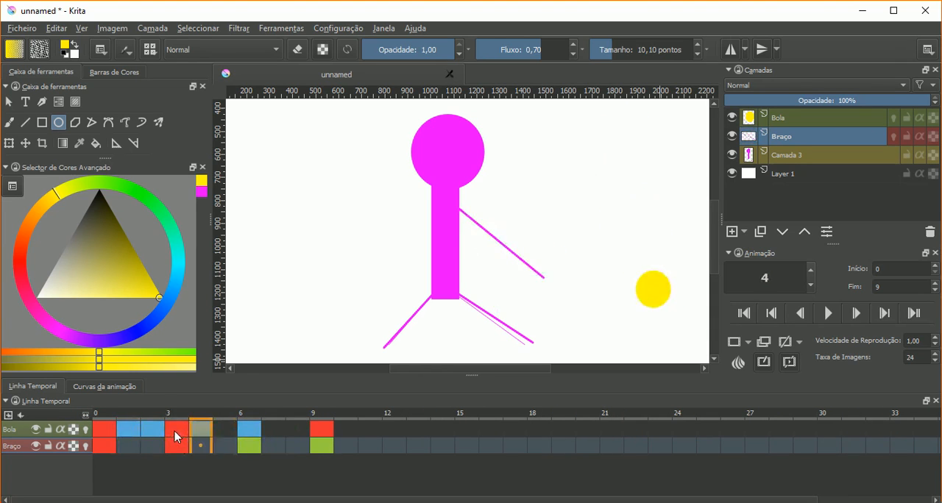
pyautogui.press('Right')
pyautogui.press('Left')
pyautogui.press('Left')
pyautogui.press('Left')
pyautogui.press('Left')
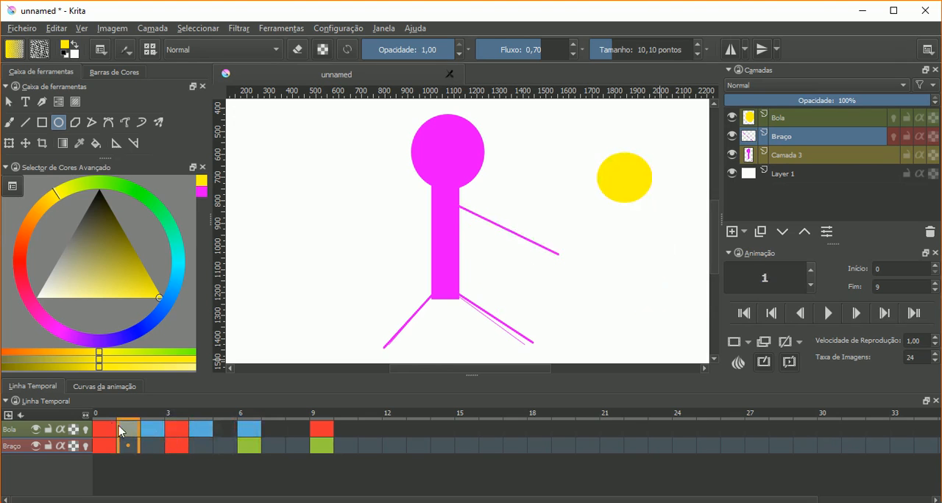
pyautogui.moveTo(88, 416); pyautogui.dragTo(67, 426)
pyautogui.press('Left')
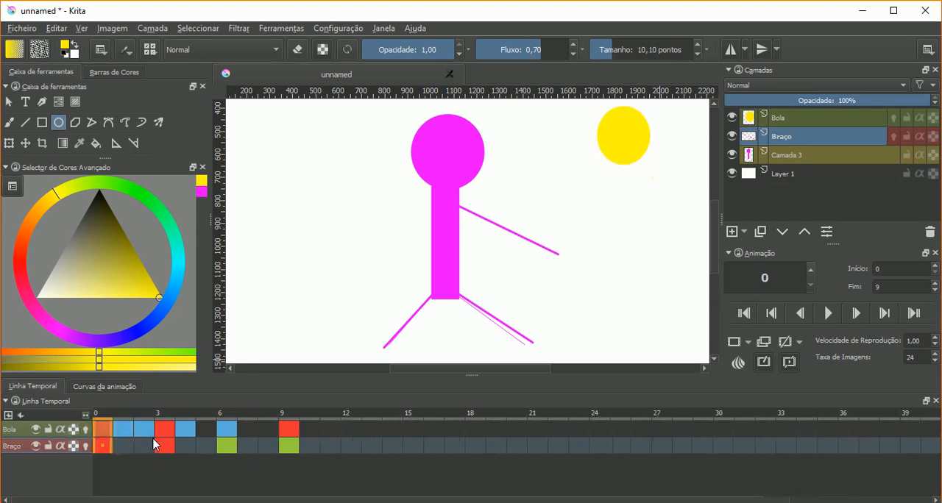
# - Move Bola's last keyframe from frame 9 to frame 8 in the timeline
pyautogui.click(288, 433)
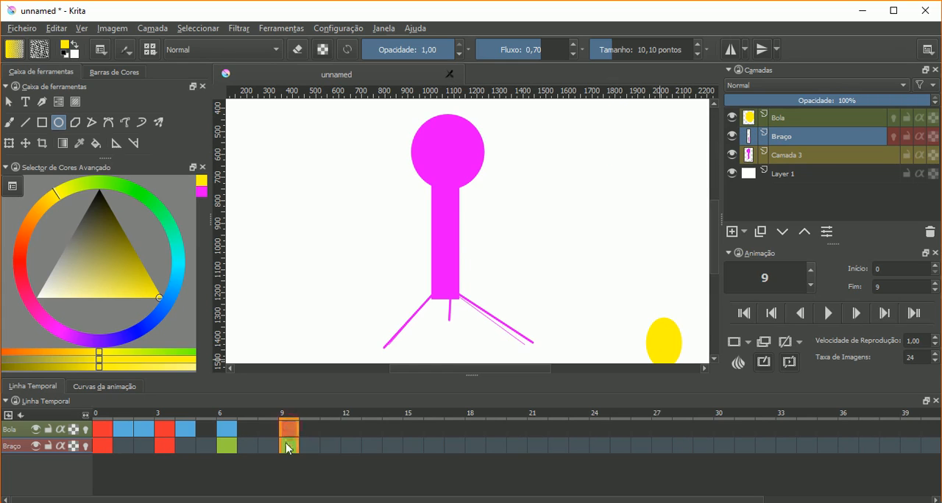
pyautogui.moveTo(287, 435)
pyautogui.mouseDown()
pyautogui.moveTo(269, 435)
pyautogui.moveTo(670, 438)
pyautogui.moveTo(258, 436)
pyautogui.moveTo(294, 438)
pyautogui.moveTo(274, 434)
pyautogui.mouseUp()
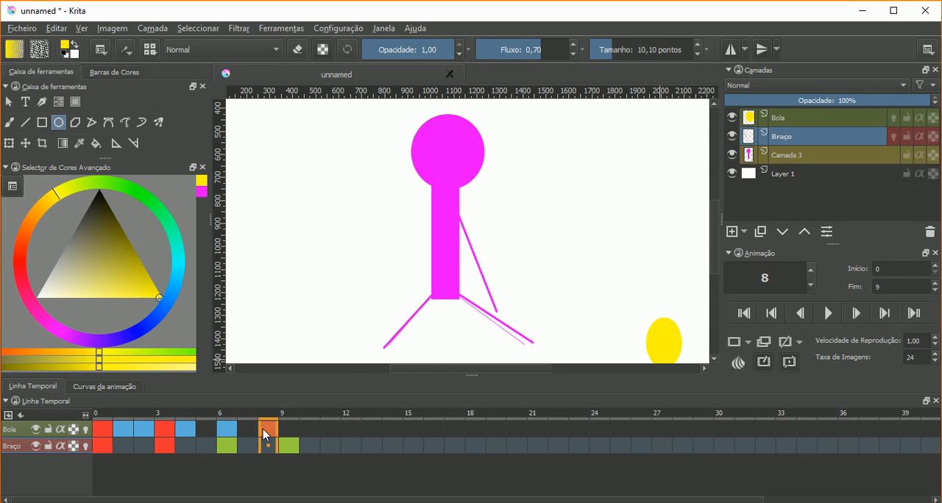
# - Try moving the keyframes of frames 3 to 8 on Bola and Braço to start at frame 14, undo the move and return to frame 8
pyautogui.moveTo(267, 429)
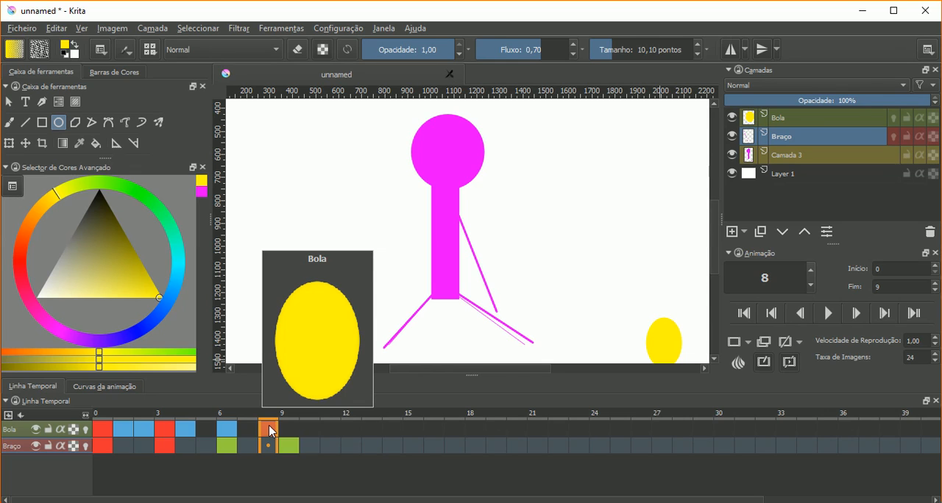
pyautogui.moveTo(266, 429); pyautogui.dragTo(150, 435)
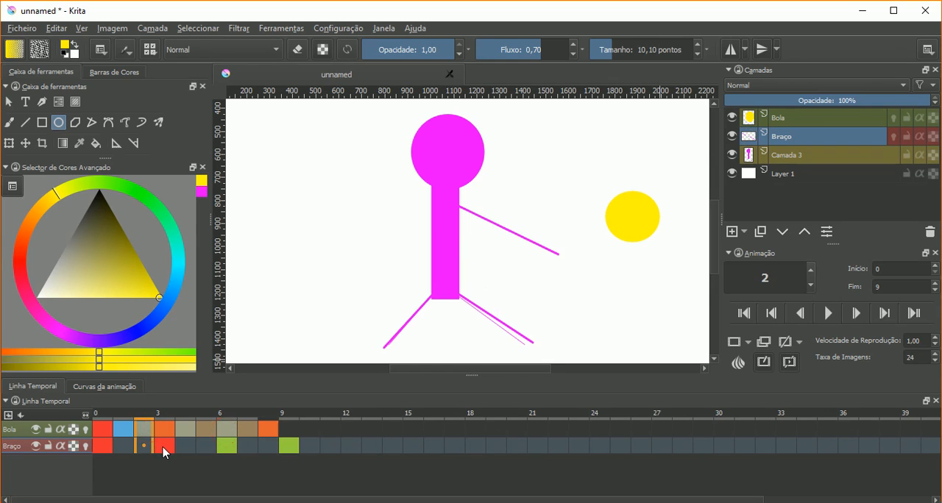
pyautogui.keyDown('shift'); pyautogui.click(163, 447); pyautogui.keyUp('shift')
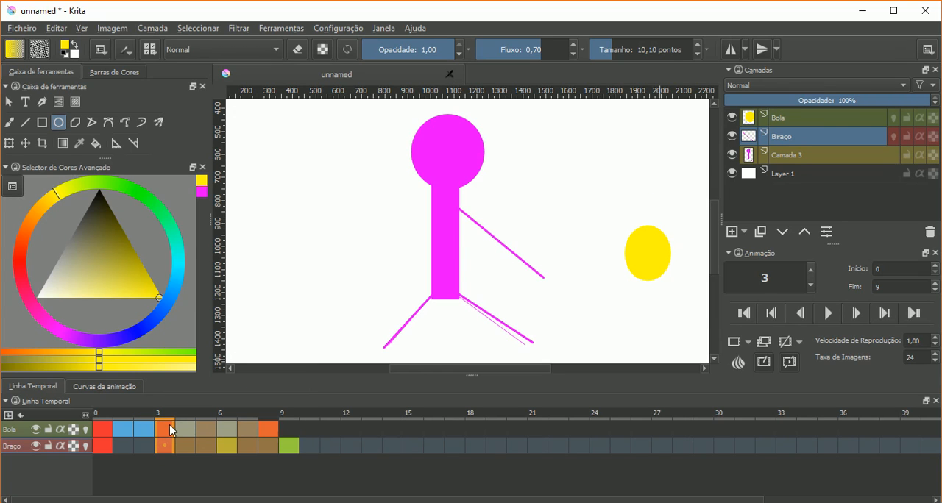
pyautogui.moveTo(169, 431); pyautogui.dragTo(386, 430)
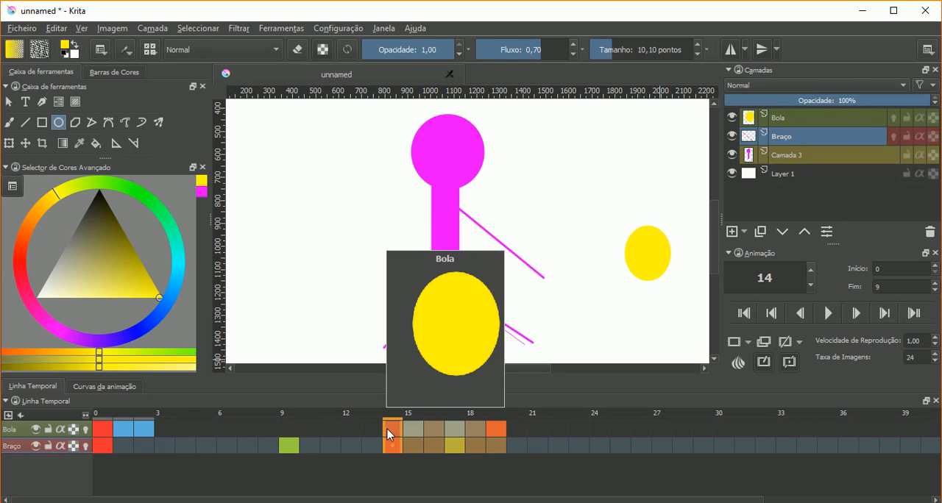
pyautogui.hotkey('ctrl', 'z')
pyautogui.click(353, 430)
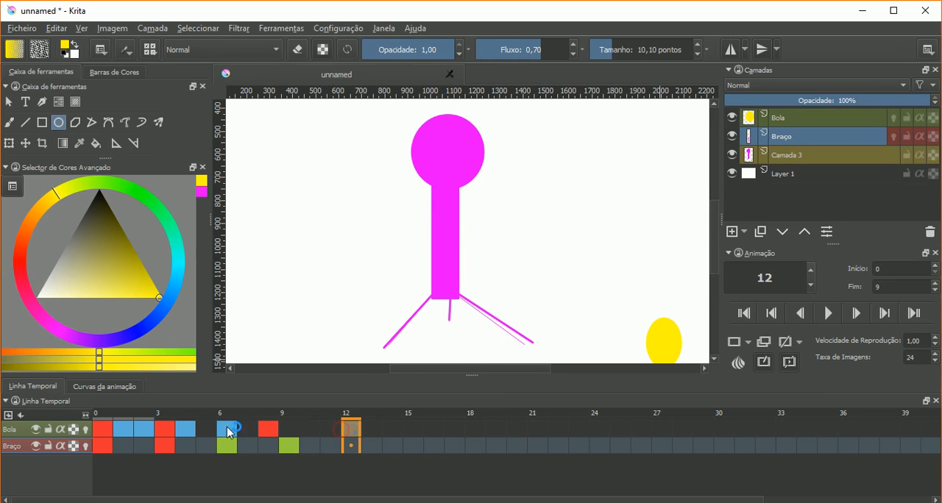
pyautogui.click(269, 430)
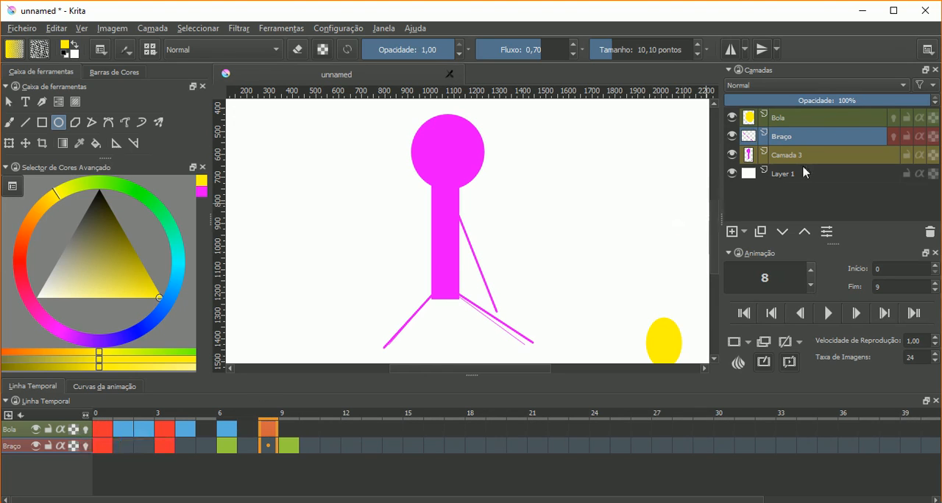
# - Remove the colour labels from the Bola, Braço and Camada 3 layers, and make Bola the active layer
pyautogui.click(823, 114)
pyautogui.rightClick(822, 115)
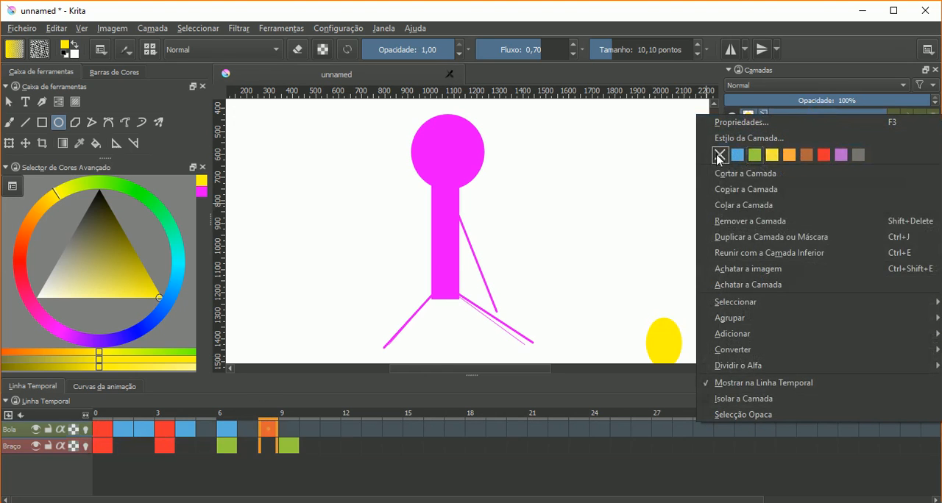
pyautogui.click(717, 156)
pyautogui.rightClick(771, 140)
pyautogui.click(718, 185)
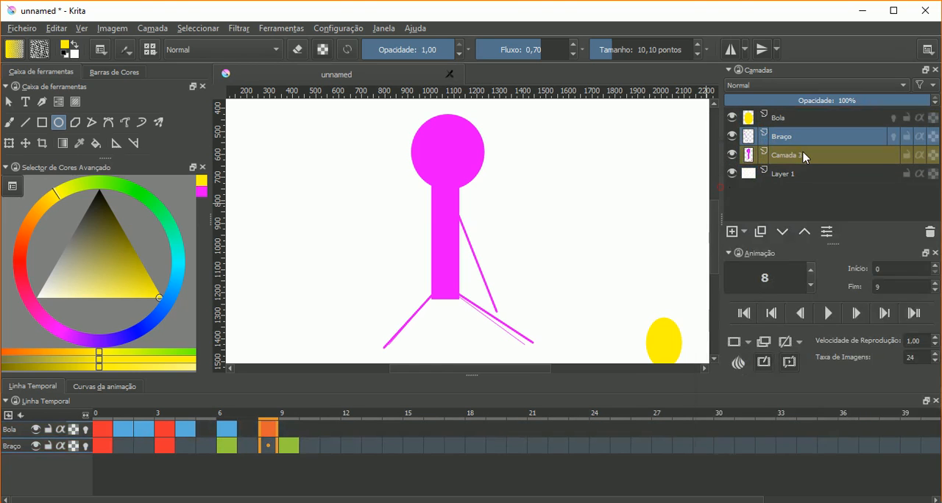
pyautogui.rightClick(804, 157)
pyautogui.click(719, 190)
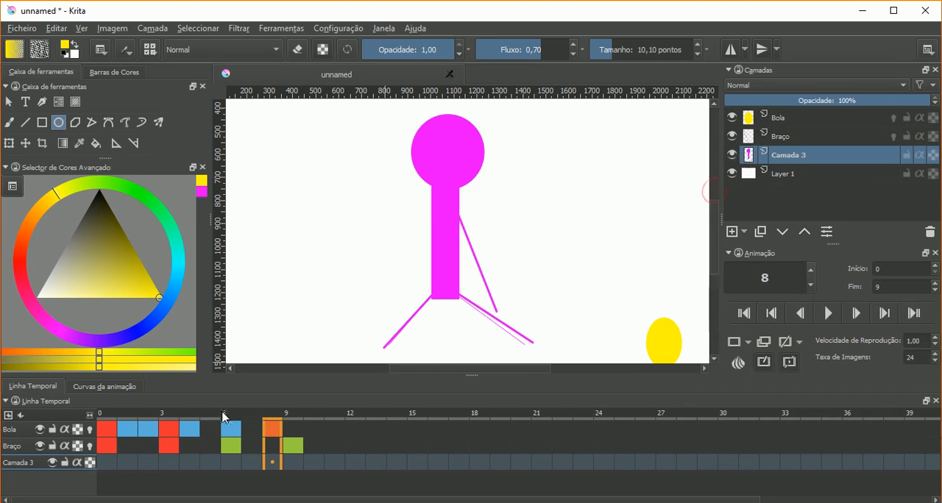
pyautogui.click(777, 120)
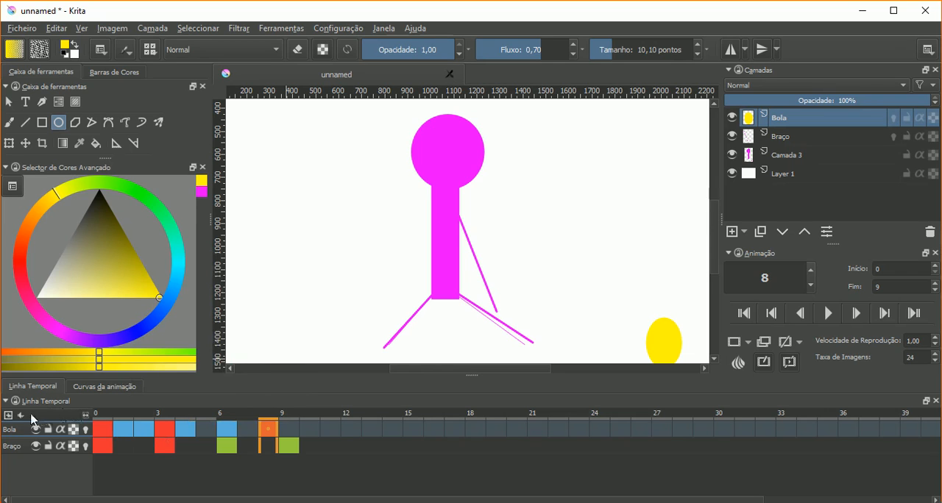
pyautogui.click(9, 416)
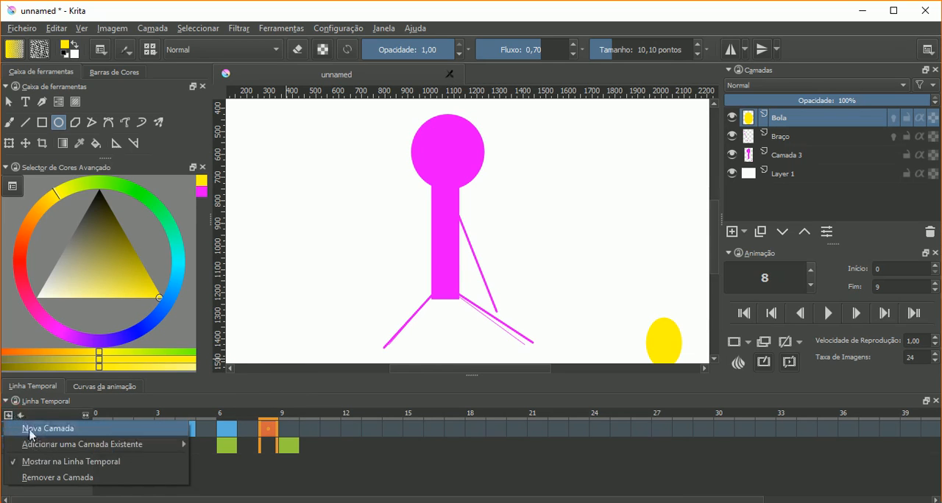
pyautogui.click(34, 421)
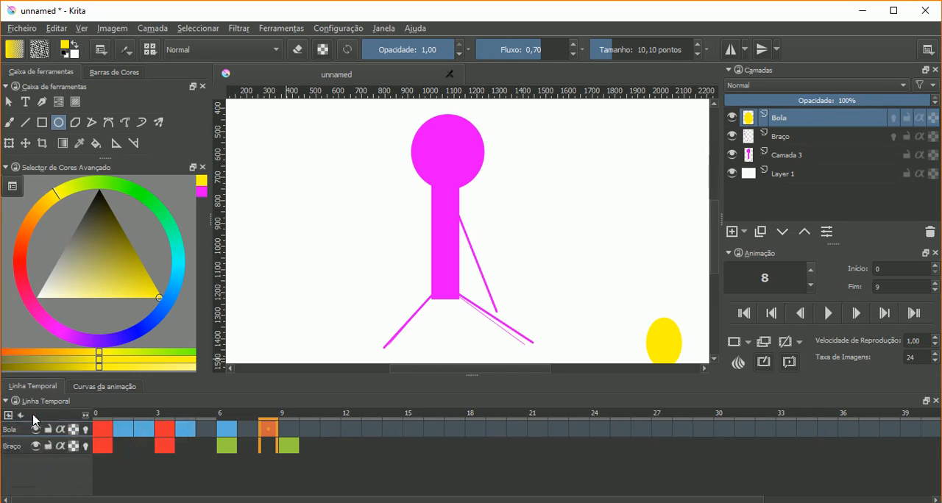
# - Mute the animation's audio and unmute it again
pyautogui.click(21, 415)
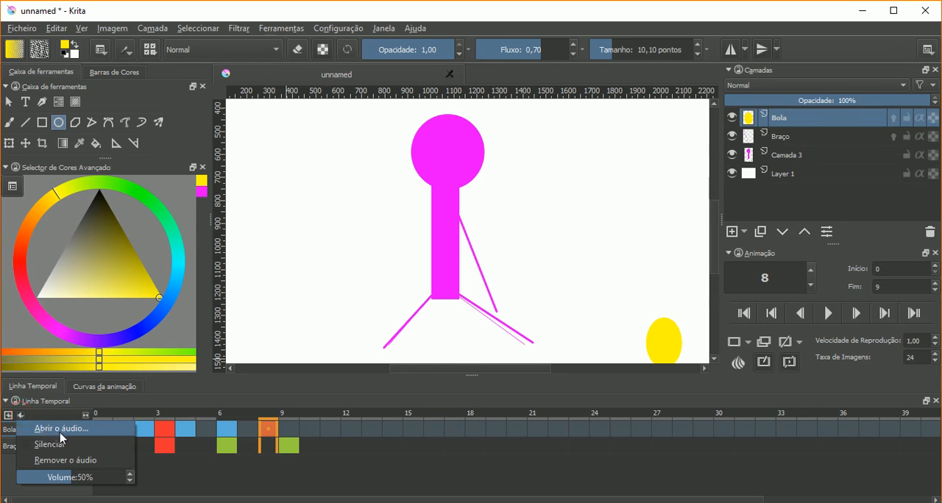
pyautogui.click(27, 445)
pyautogui.click(19, 415)
pyautogui.click(27, 444)
# - Load Fig_Leaf_Times_Two.mp3 from the Downloads folder as the animation's audio
pyautogui.click(18, 416)
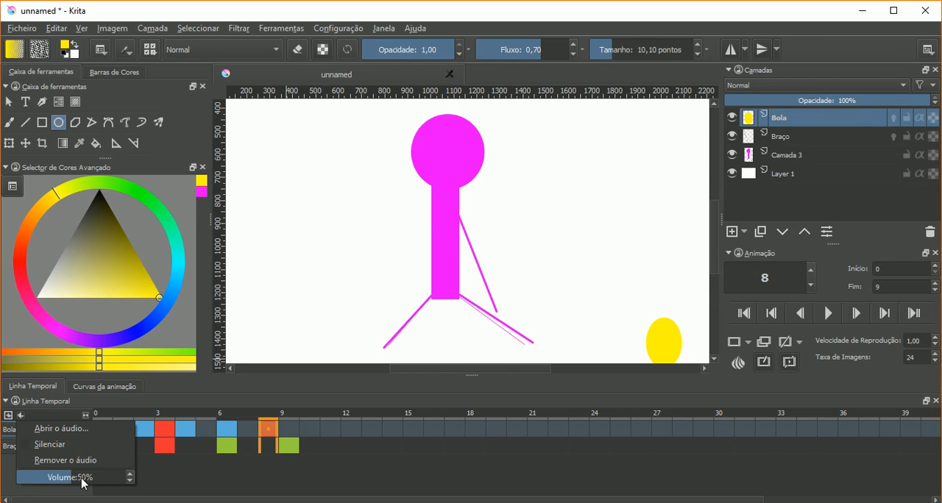
pyautogui.click(72, 431)
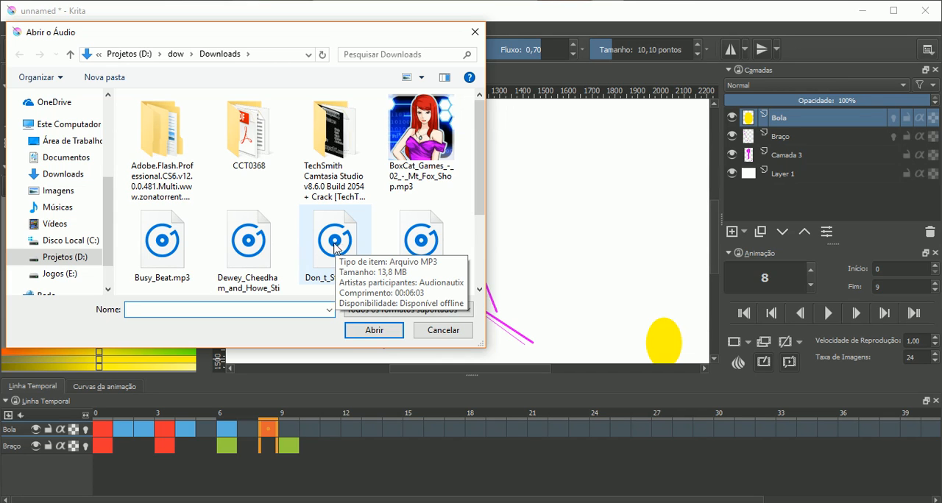
pyautogui.scroll(-2, 335, 248)
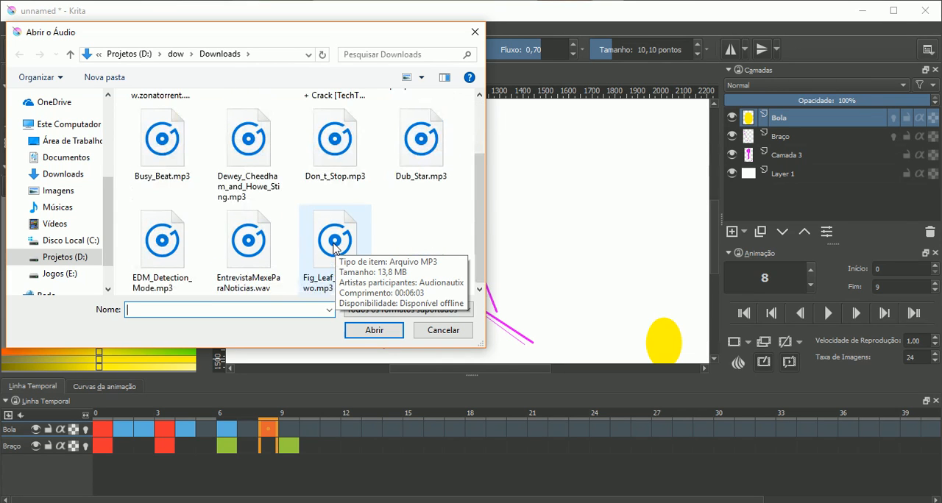
pyautogui.click(179, 152)
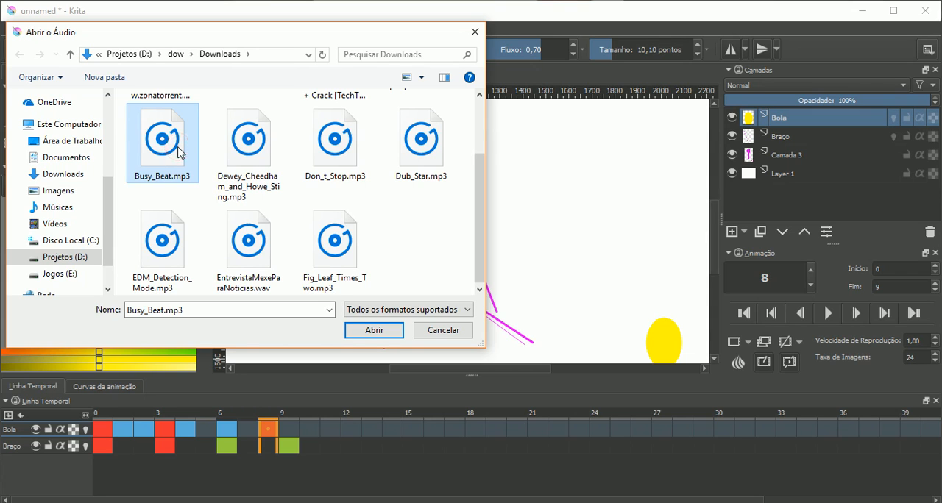
pyautogui.click(179, 242)
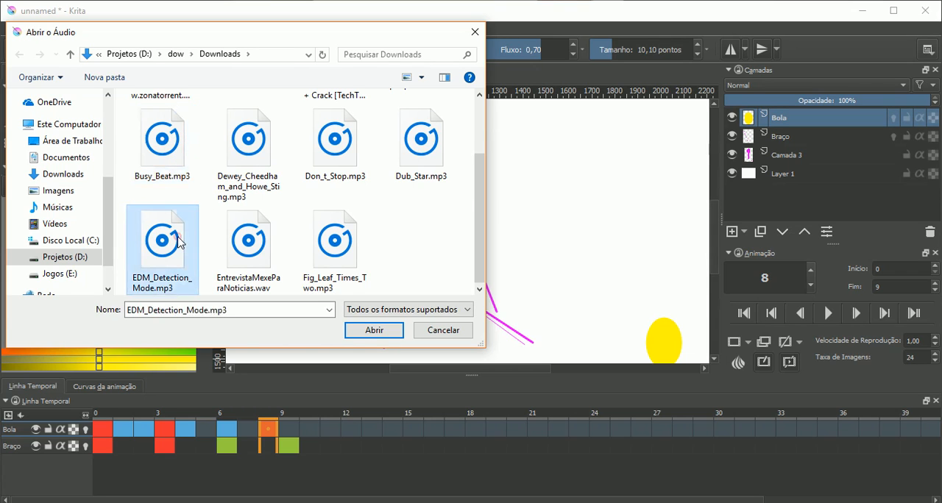
pyautogui.click(248, 243)
pyautogui.click(320, 242)
pyautogui.click(369, 331)
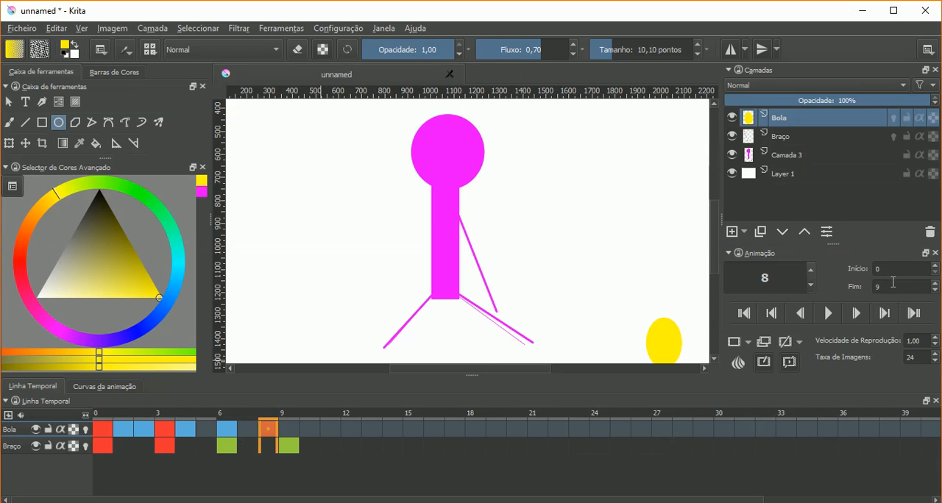
# - Go to frame 9, then play the animation with its audio and stop it
pyautogui.click(284, 426)
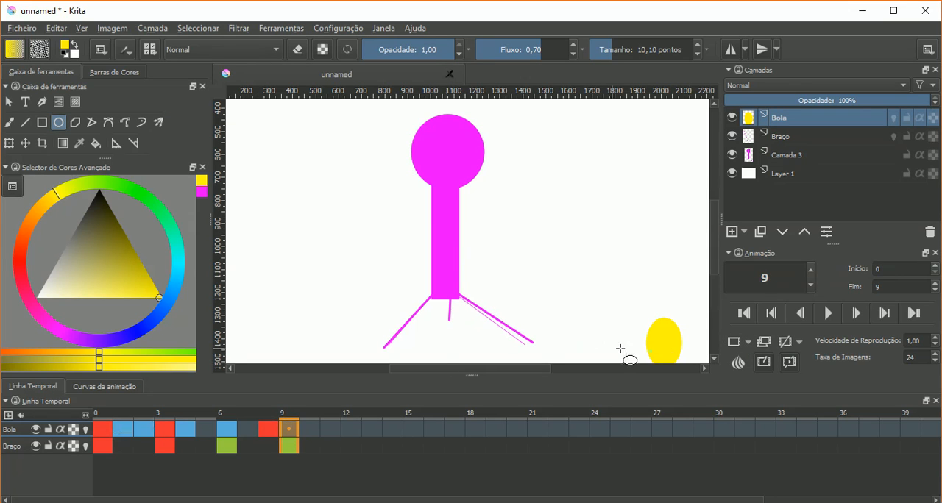
pyautogui.click(828, 317)
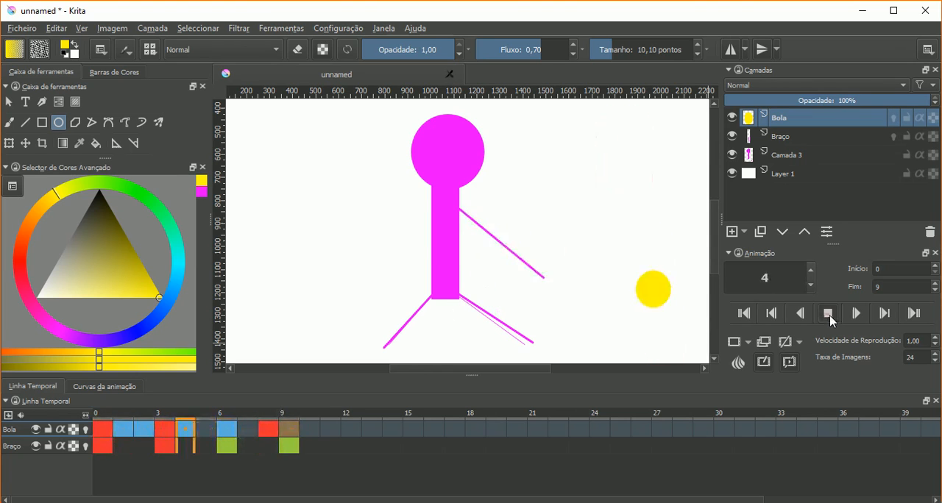
pyautogui.click(828, 314)
# - Try end frames of 100 and 300, playing and stopping the animation after each change
pyautogui.click(899, 281)
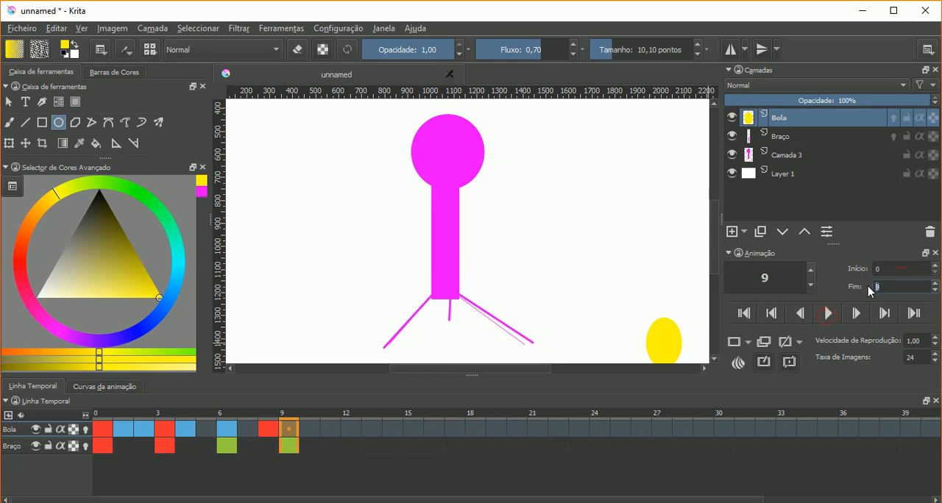
pyautogui.click(830, 313)
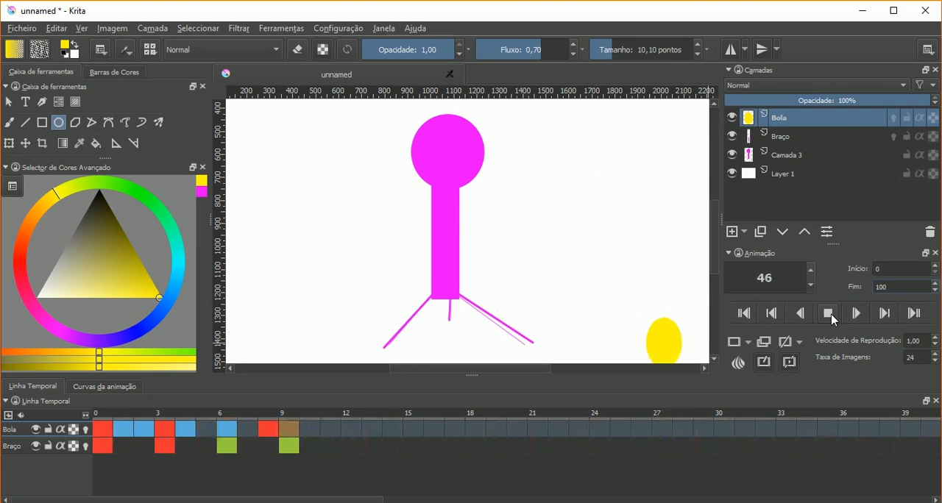
pyautogui.click(830, 314)
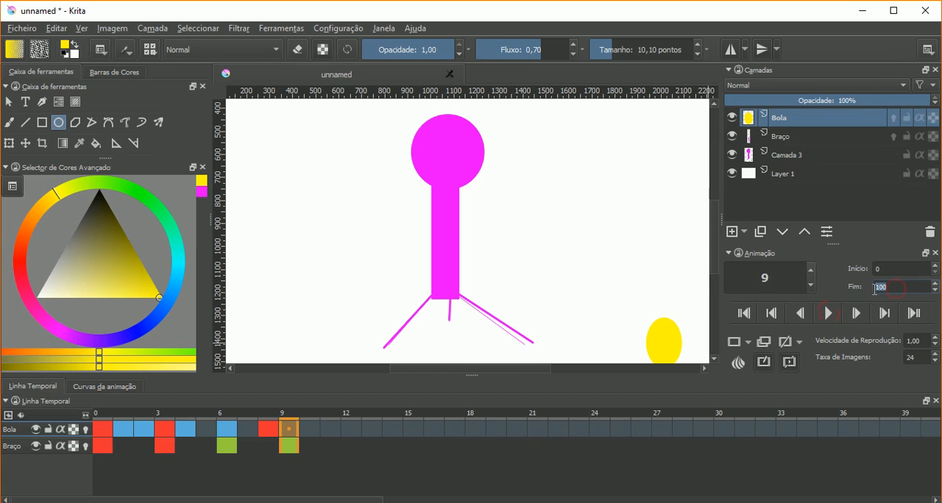
pyautogui.write('30')
pyautogui.click(830, 314)
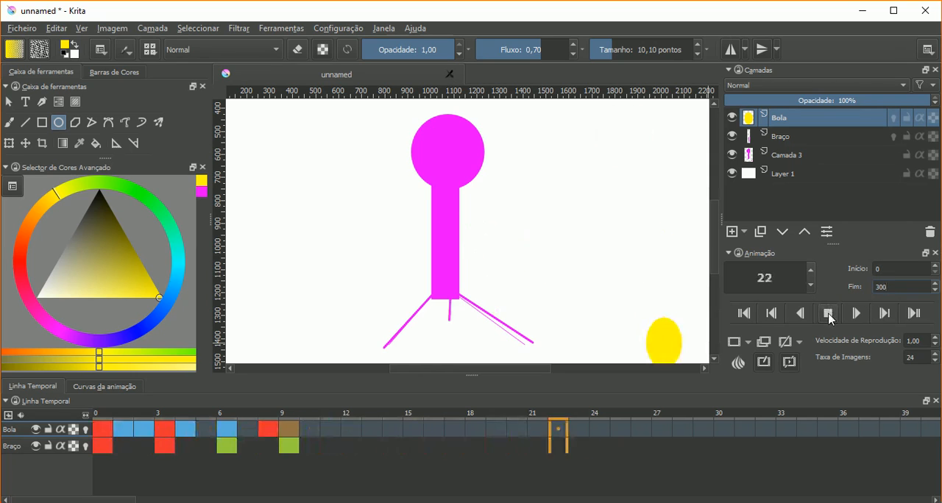
pyautogui.click(828, 314)
# - Set the animation's end frame (Fim) to 10 and mute the audio
pyautogui.doubleClick(891, 288)
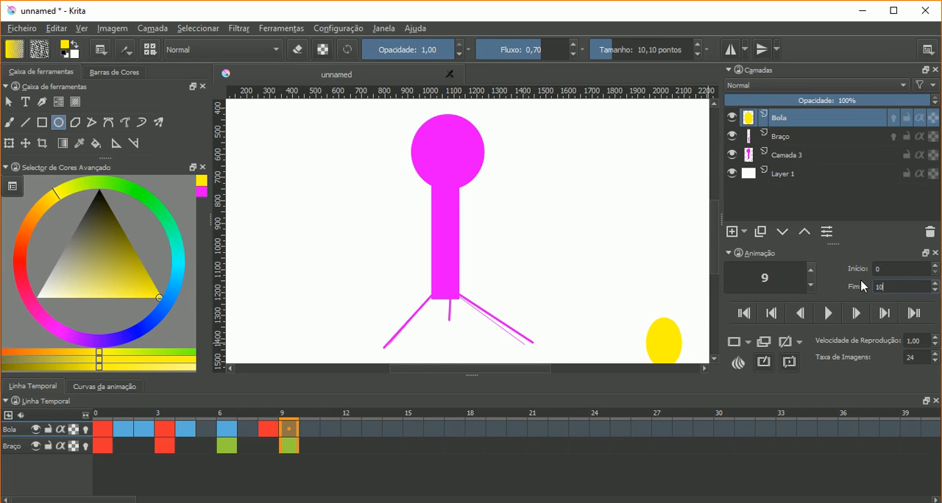
pyautogui.click(25, 414)
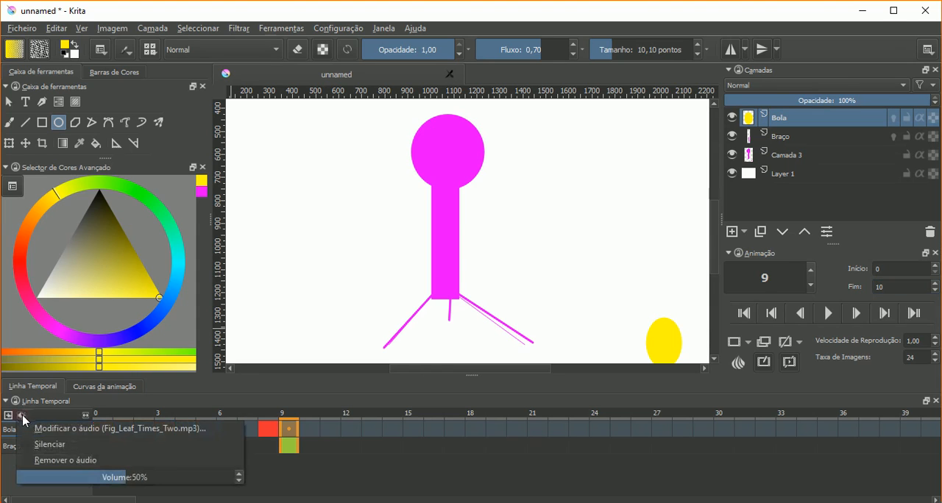
pyautogui.click(30, 444)
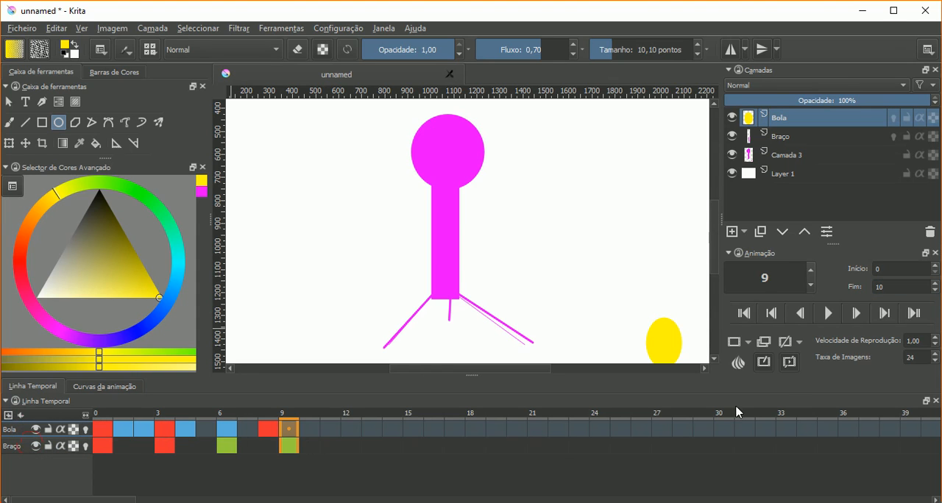
# - Play the animation and lower the playback speed (Velocidade de Reprodução) to 0,25 while it runs
pyautogui.click(838, 312)
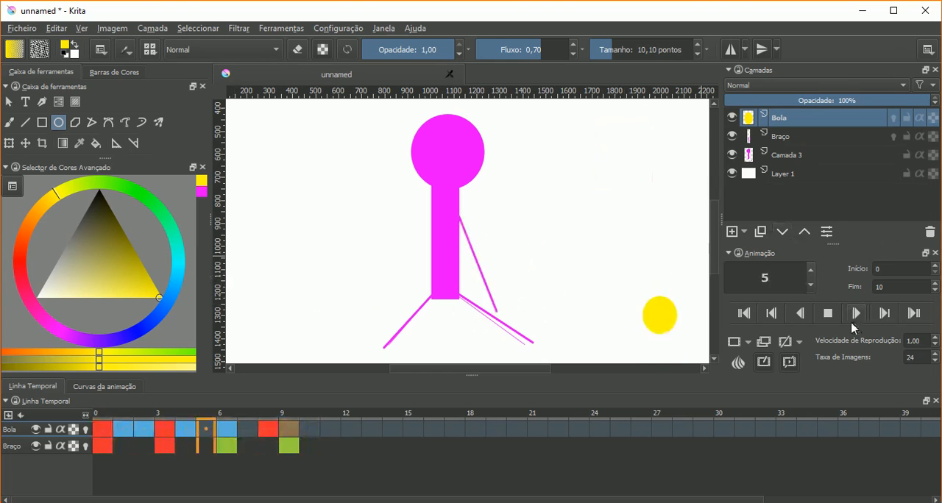
pyautogui.click(829, 315)
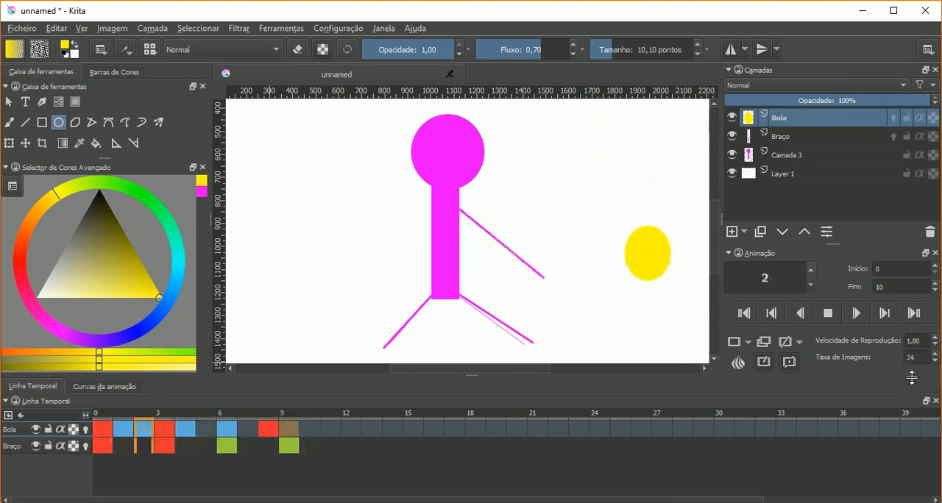
pyautogui.click(933, 345)
pyautogui.click(934, 346)
pyautogui.click(934, 345)
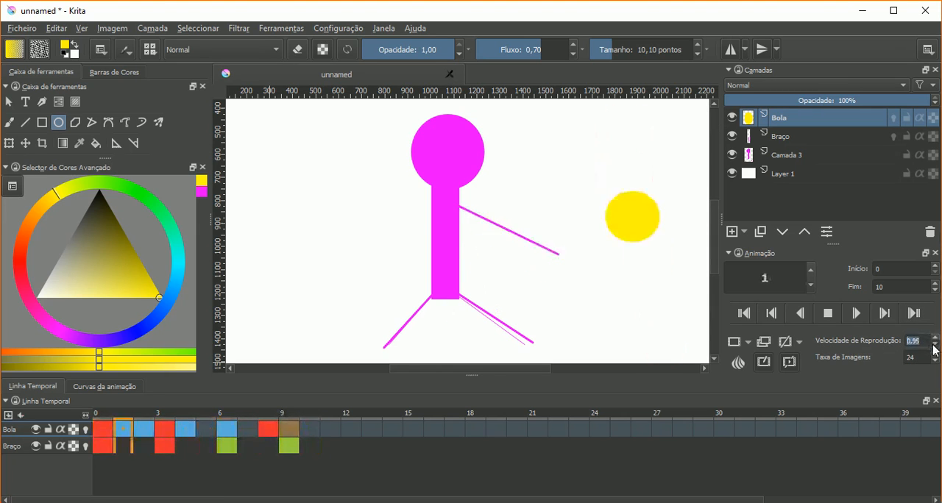
pyautogui.click(934, 346)
pyautogui.click(933, 346)
pyautogui.click(933, 346)
pyautogui.click(934, 346)
pyautogui.click(933, 346)
pyautogui.click(934, 346)
pyautogui.click(934, 345)
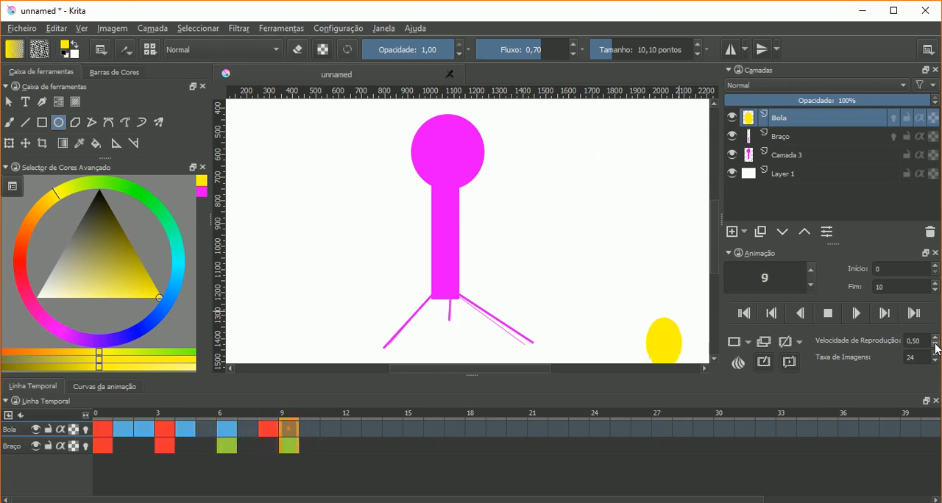
pyautogui.click(935, 344)
pyautogui.click(934, 344)
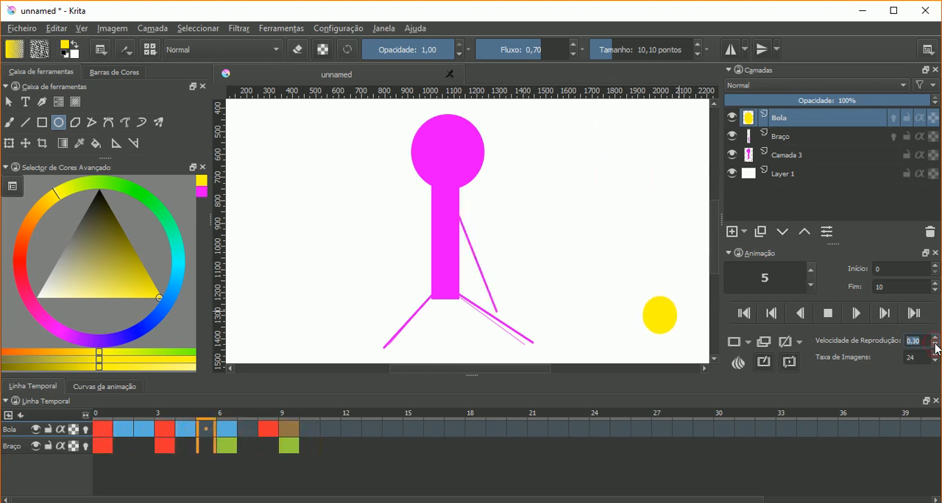
pyautogui.click(934, 343)
pyautogui.click(935, 345)
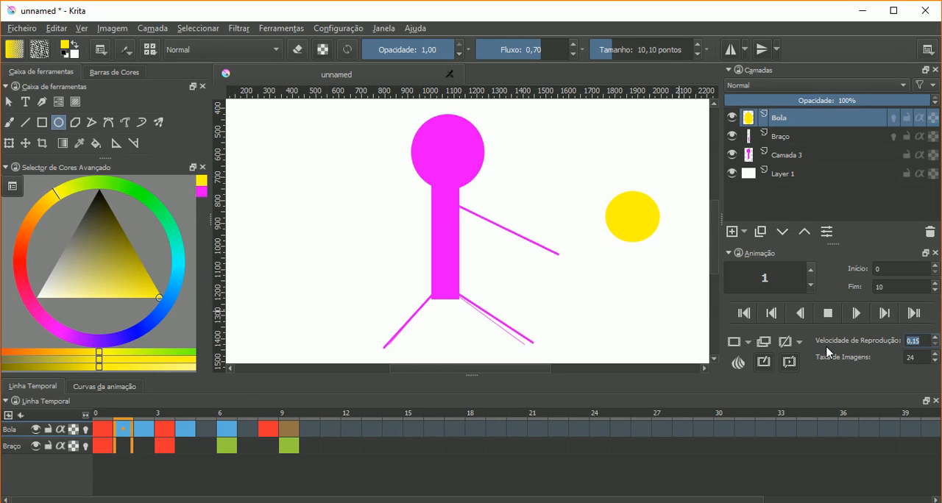
# - Raise the playback speed (Velocidade de Reprodução) back to 1,00 while the animation plays
pyautogui.click(935, 338)
pyautogui.click(936, 338)
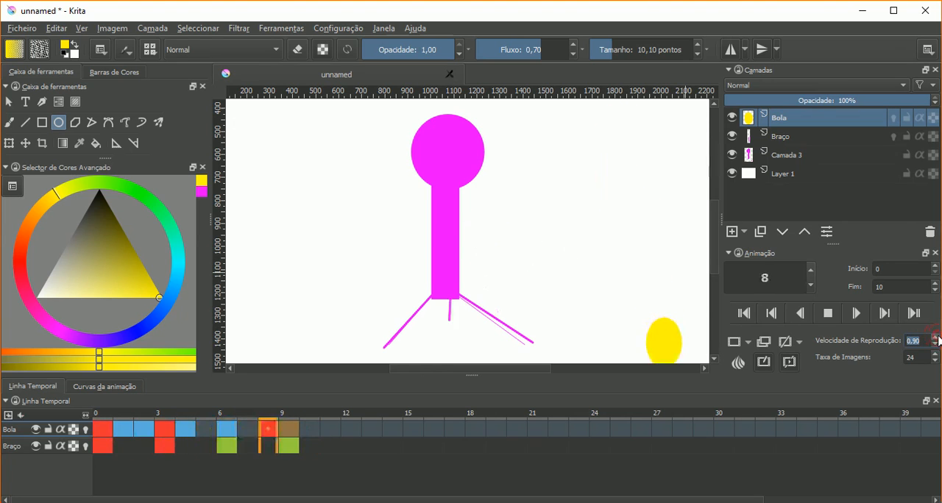
pyautogui.click(935, 337)
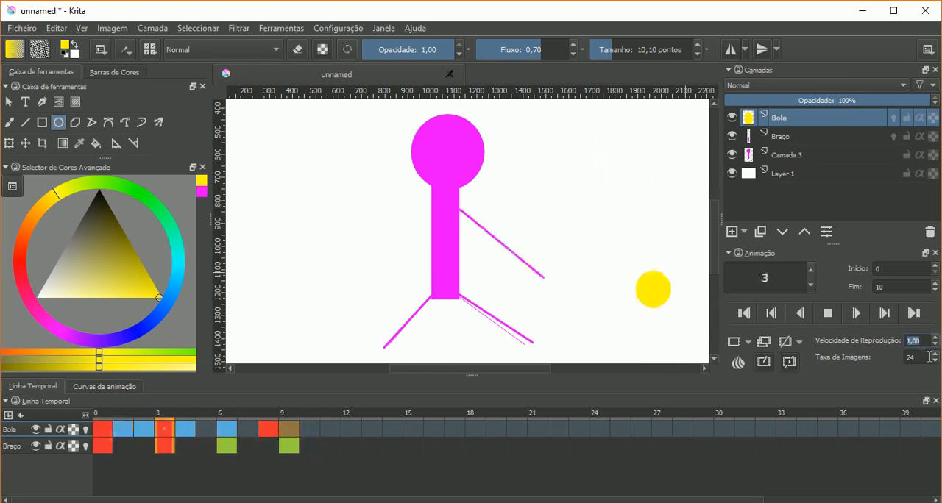
# - Raise the frame rate (Taxa de Imagens) gradually during playback, then try a value of 300
pyautogui.click(935, 354)
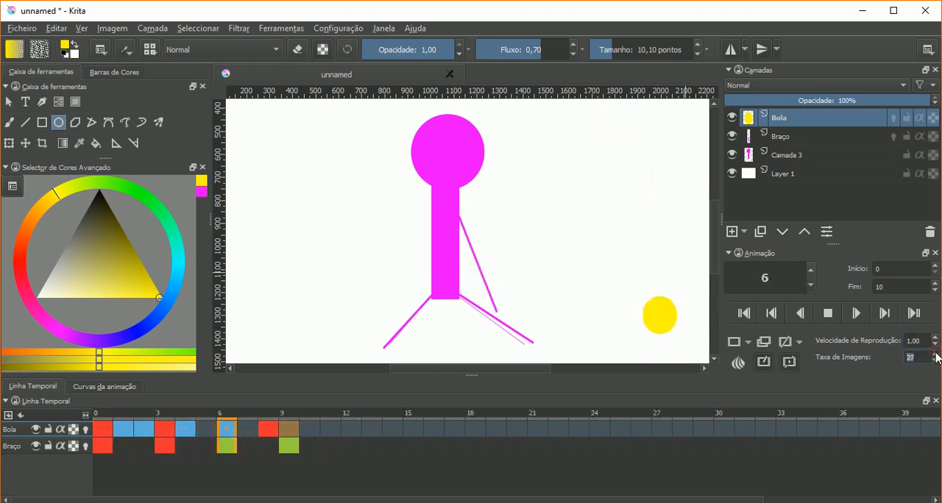
pyautogui.click(934, 353)
pyautogui.click(934, 354)
pyautogui.click(935, 354)
pyautogui.click(935, 354)
pyautogui.click(934, 354)
pyautogui.click(934, 354)
pyautogui.click(935, 354)
pyautogui.click(935, 354)
pyautogui.click(935, 354)
pyautogui.click(935, 353)
pyautogui.click(935, 354)
pyautogui.click(935, 354)
pyautogui.click(935, 354)
pyautogui.click(935, 354)
pyautogui.click(935, 354)
pyautogui.click(936, 354)
pyautogui.write('300')
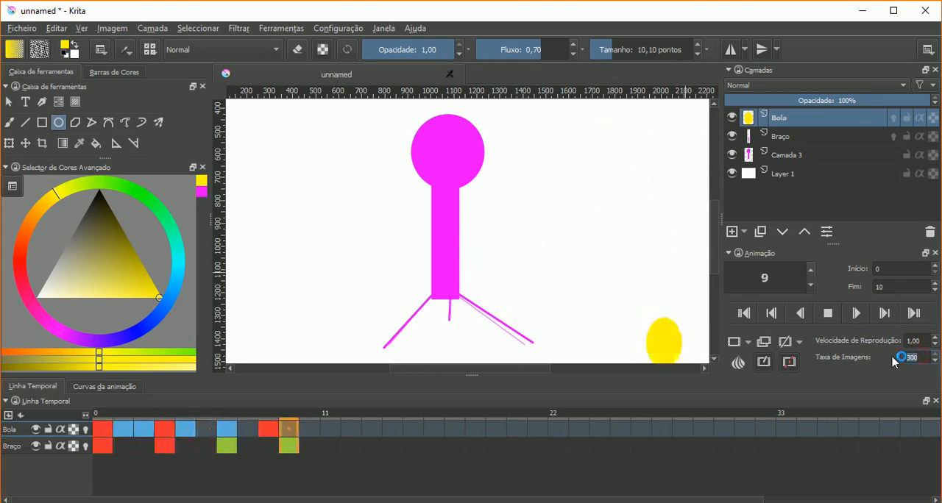
# - Try a frame rate of 1, restore it to 24, and stop the animation
pyautogui.write('1')
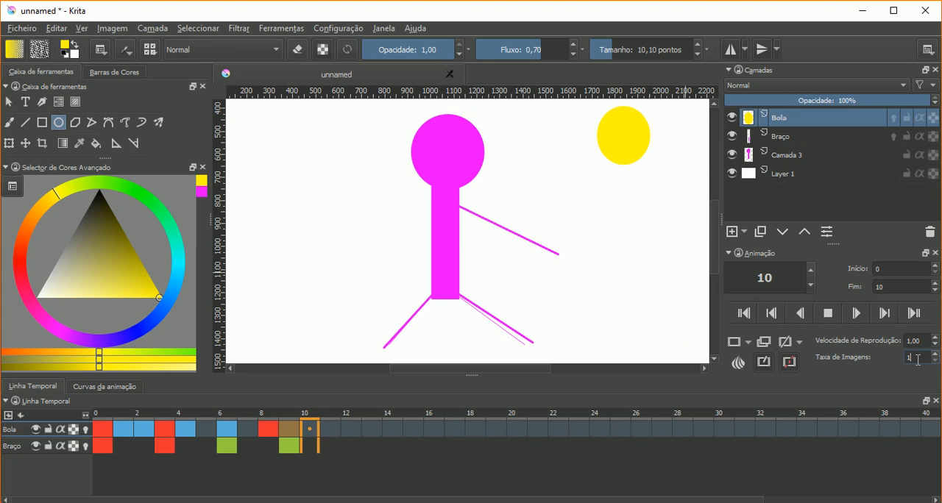
pyautogui.write('24')
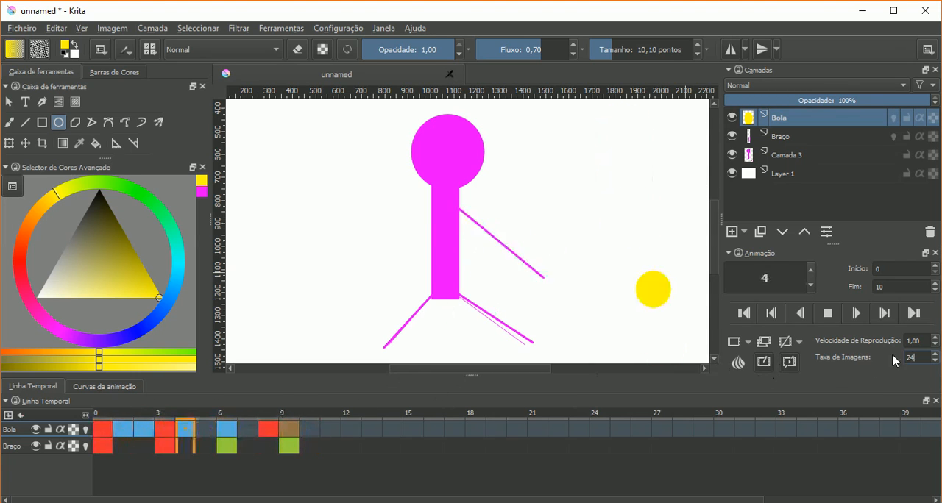
pyautogui.click(830, 315)
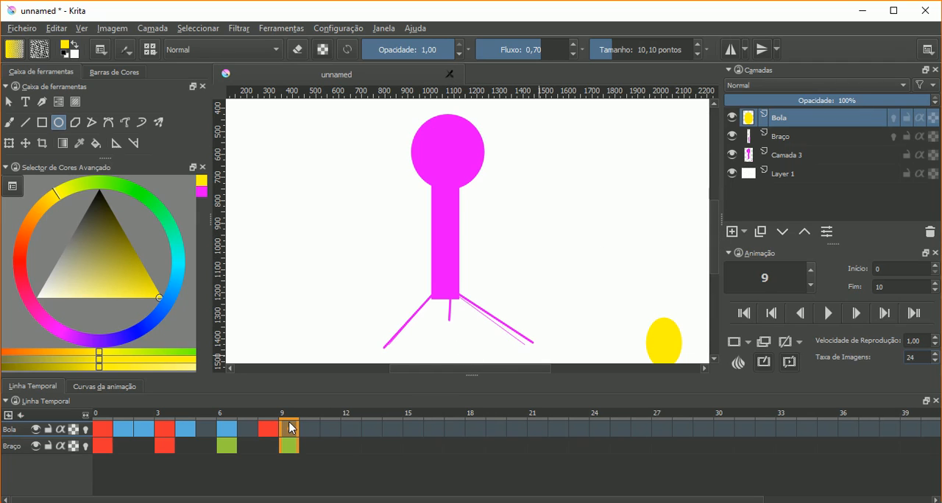
# - Clear the Bola keyframe at frame 9 and add a new paint layer with a blank keyframe at frame 0
pyautogui.moveTo(293, 425); pyautogui.dragTo(100, 416)
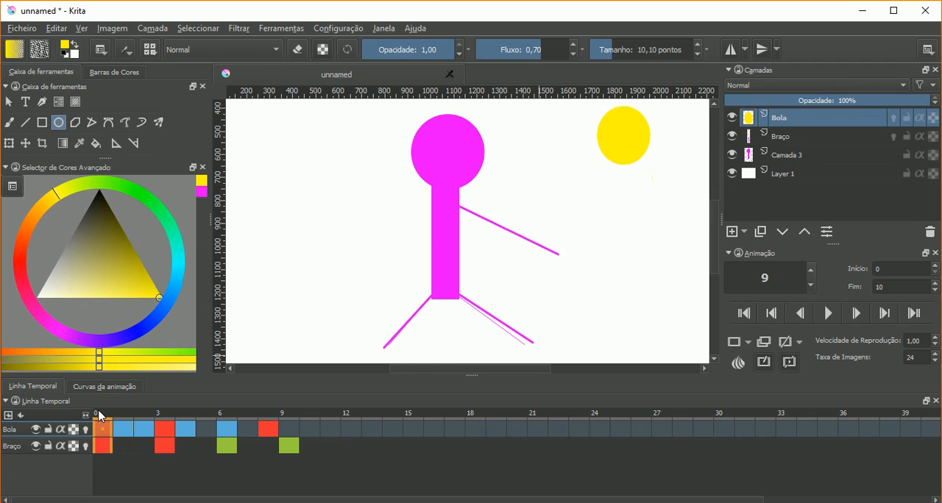
pyautogui.click(731, 232)
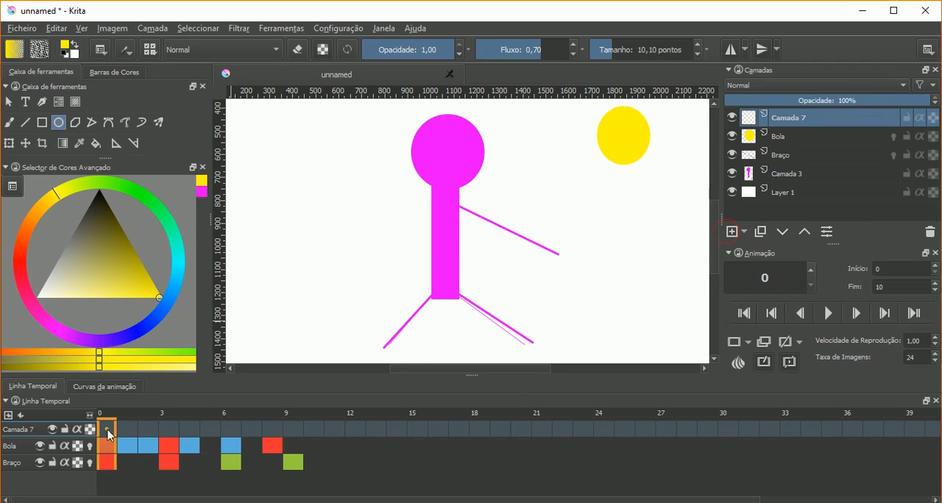
pyautogui.rightClick(108, 434)
pyautogui.click(129, 439)
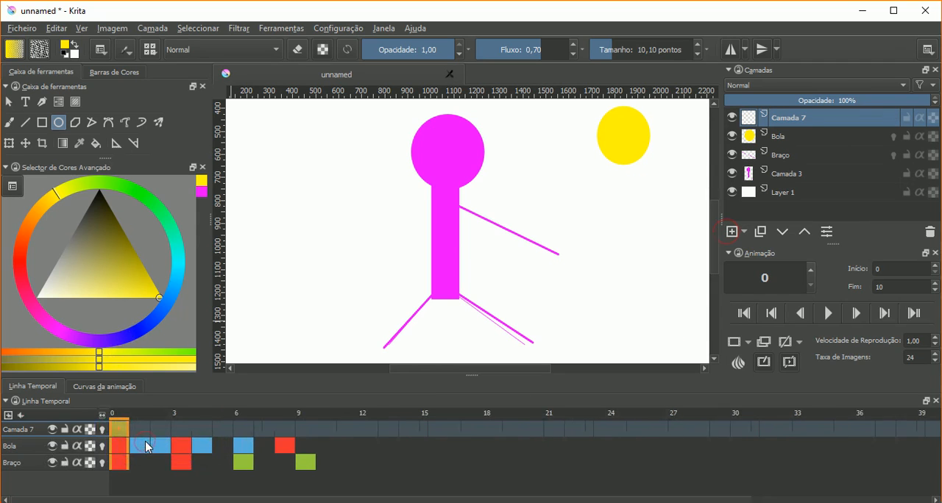
# - Draw a filled blue rectangle on the new layer's frame 0, near the canvas's upper-left corner, with the Rectangle tool
pyautogui.click(42, 123)
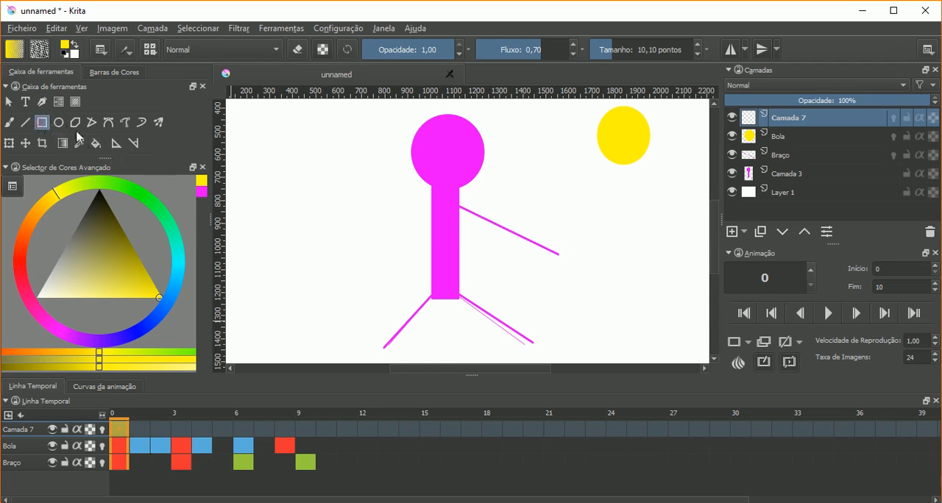
pyautogui.click(147, 325)
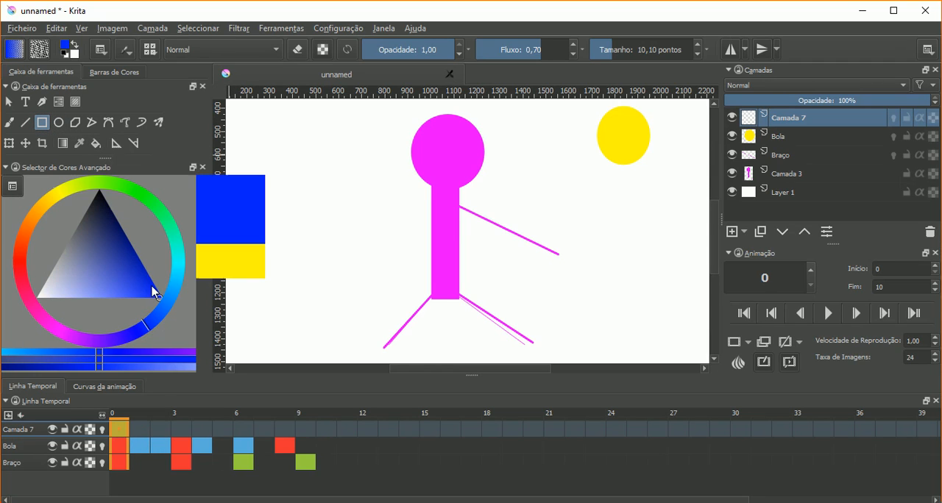
pyautogui.click(157, 296)
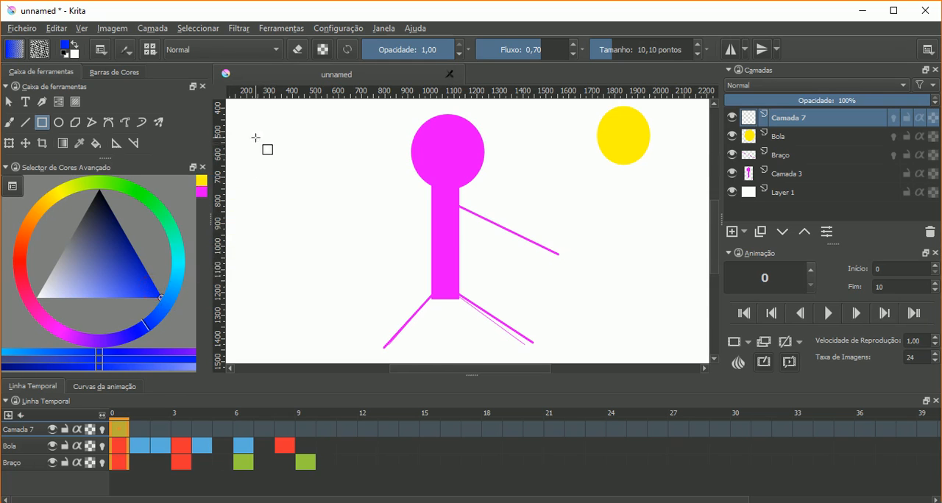
pyautogui.moveTo(245, 126); pyautogui.dragTo(286, 172)
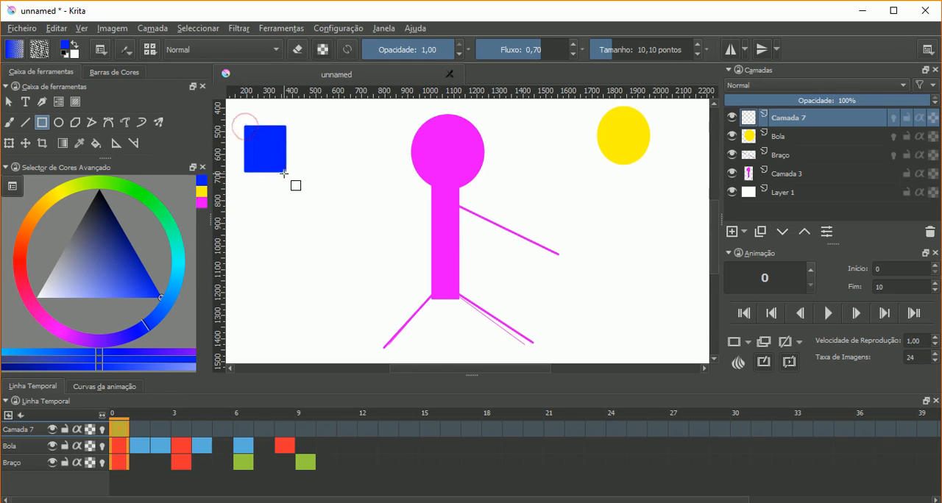
# - Enable onion skinning for Camada 7 and draw a second blue rectangle overlapping the first one's lower part on frame 1
pyautogui.click(138, 430)
pyautogui.click(102, 431)
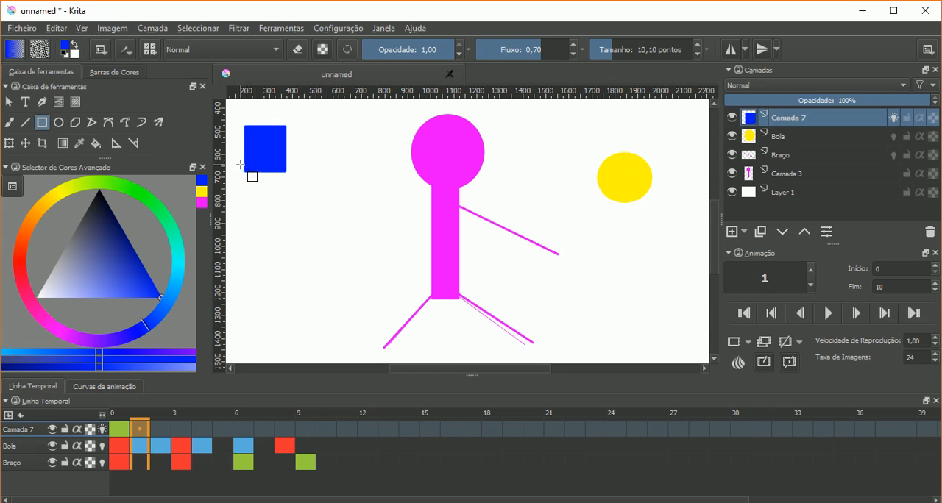
pyautogui.moveTo(238, 156)
pyautogui.mouseDown()
pyautogui.moveTo(300, 204)
pyautogui.moveTo(288, 195)
pyautogui.mouseUp()
pyautogui.click(161, 429)
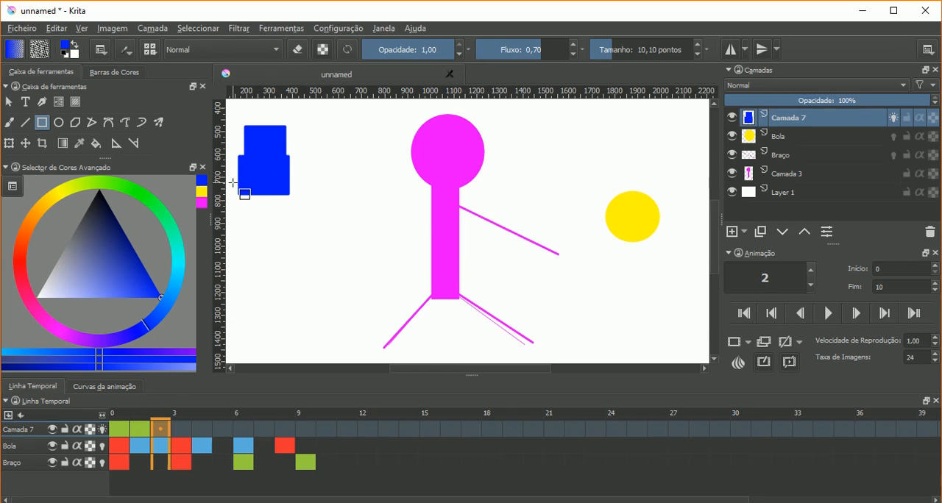
# - Replace Camada 7's frame 1 with a blank keyframe and draw a blue rectangle just below the onion-skinned one
pyautogui.click(142, 429)
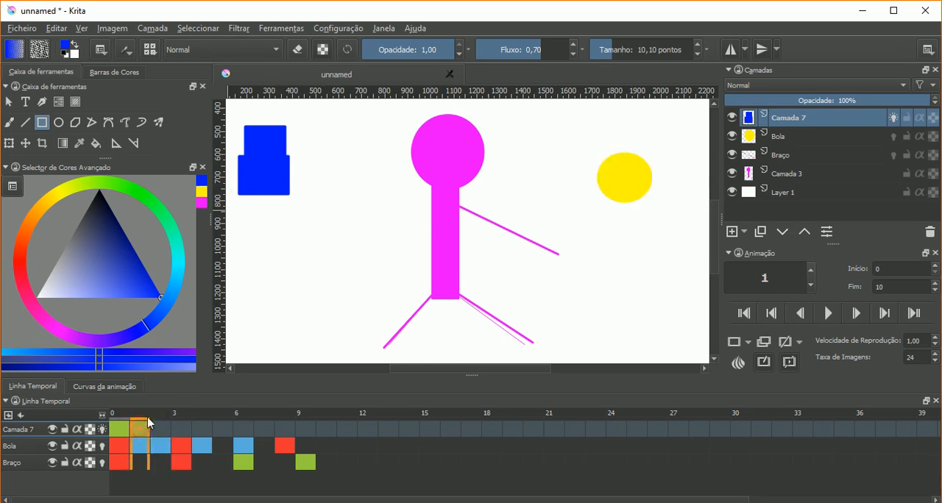
pyautogui.press('Delete')
pyautogui.rightClick(138, 426)
pyautogui.click(177, 409)
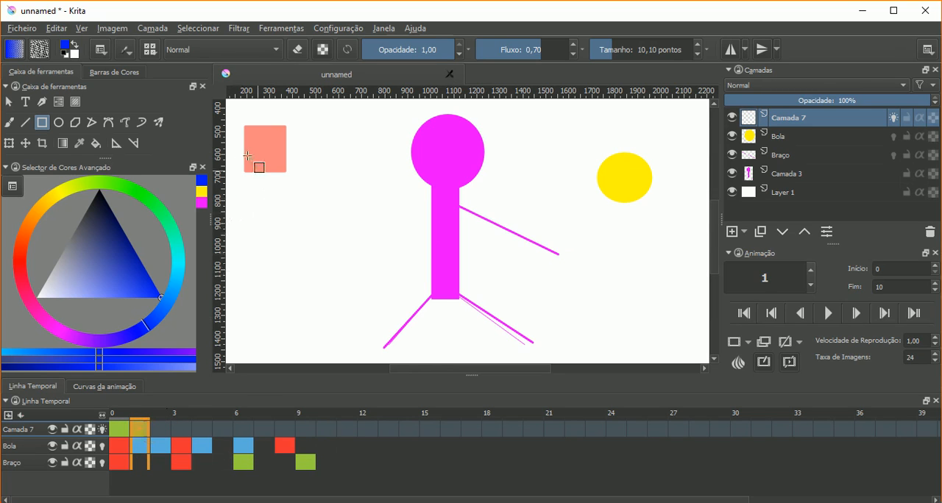
pyautogui.moveTo(234, 153); pyautogui.dragTo(293, 197)
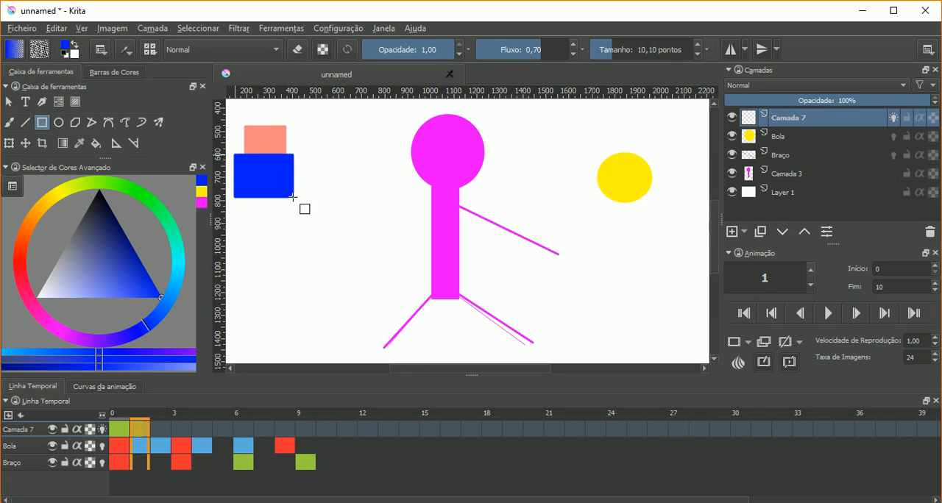
# - Add blank keyframes at frames 2 and 3 of Camada 7 and draw a blue rectangle progressively lower on each
pyautogui.click(158, 428)
pyautogui.rightClick(157, 429)
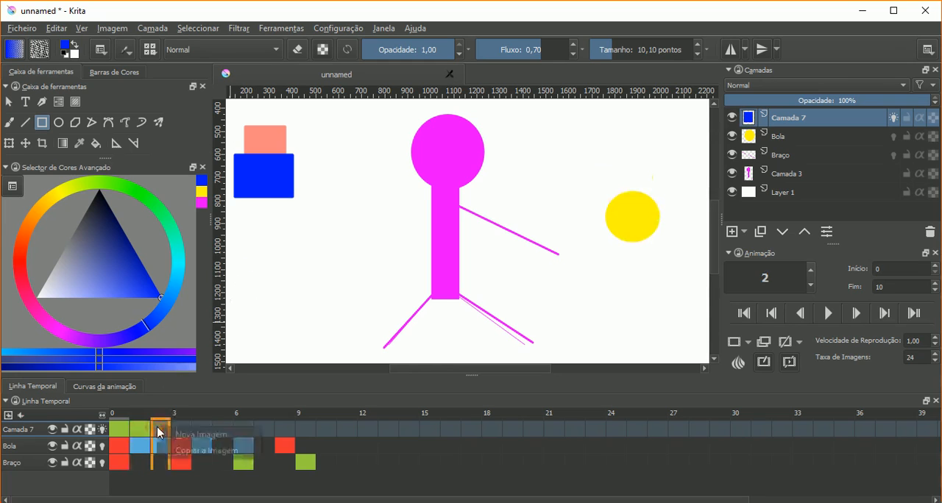
pyautogui.click(188, 432)
pyautogui.moveTo(237, 186); pyautogui.dragTo(292, 265)
pyautogui.click(182, 428)
pyautogui.rightClick(182, 428)
pyautogui.click(214, 434)
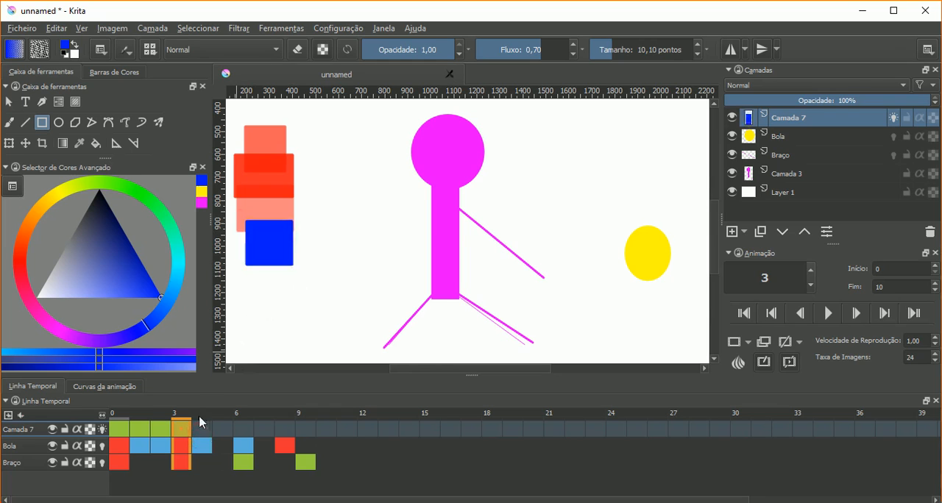
# - Add blank keyframes at frames 4 and 5 of Camada 7, continuing the blue rectangle's descent on each
pyautogui.click(200, 427)
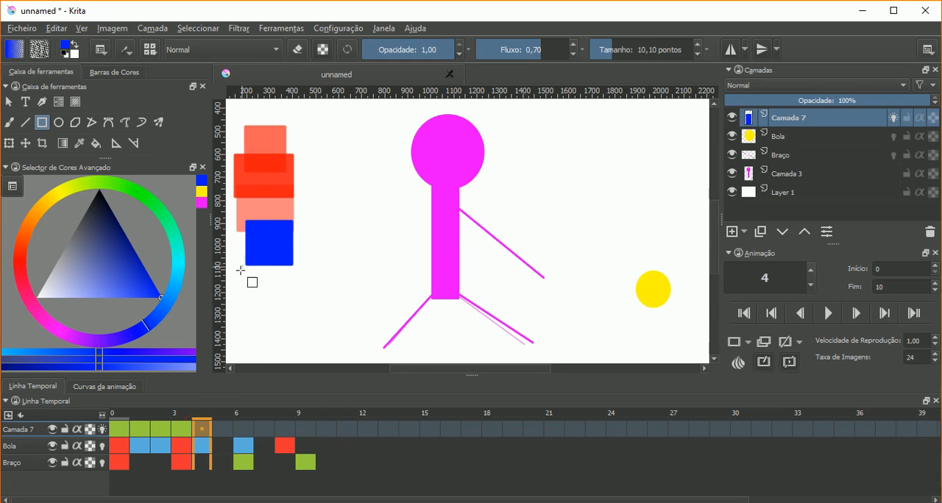
pyautogui.rightClick(205, 432)
pyautogui.click(218, 433)
pyautogui.moveTo(242, 255); pyautogui.dragTo(302, 300)
pyautogui.click(223, 429)
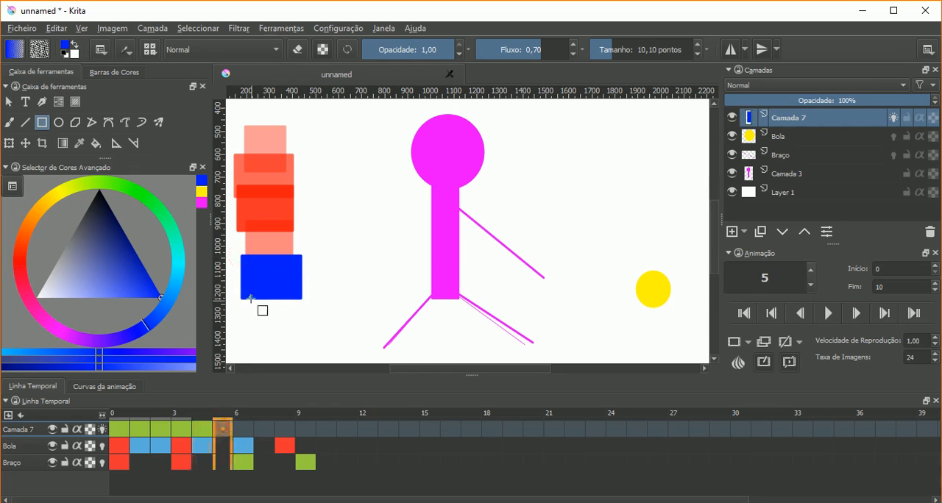
pyautogui.rightClick(221, 434)
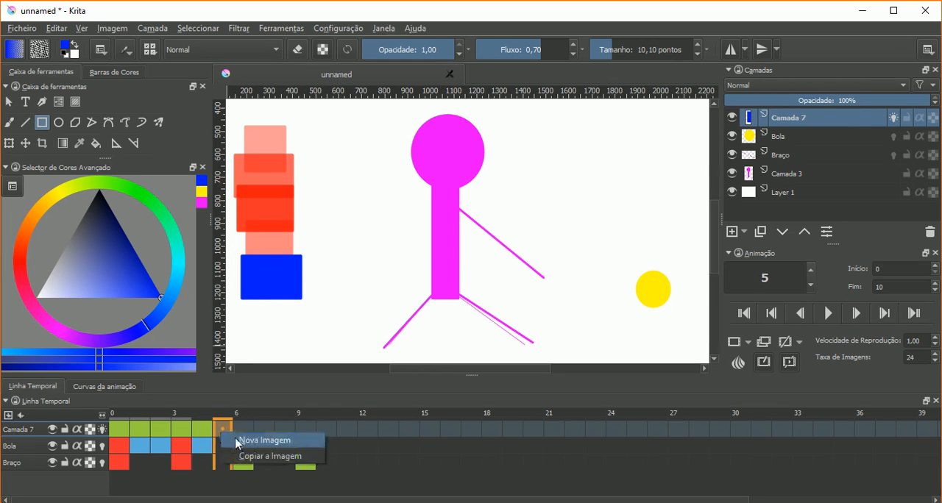
pyautogui.click(237, 442)
pyautogui.moveTo(234, 276); pyautogui.dragTo(295, 327)
# - Add blank keyframes at frames 6 and 7 of Camada 7 and draw the blue rectangle moving right, then up
pyautogui.click(239, 428)
pyautogui.rightClick(243, 427)
pyautogui.click(253, 432)
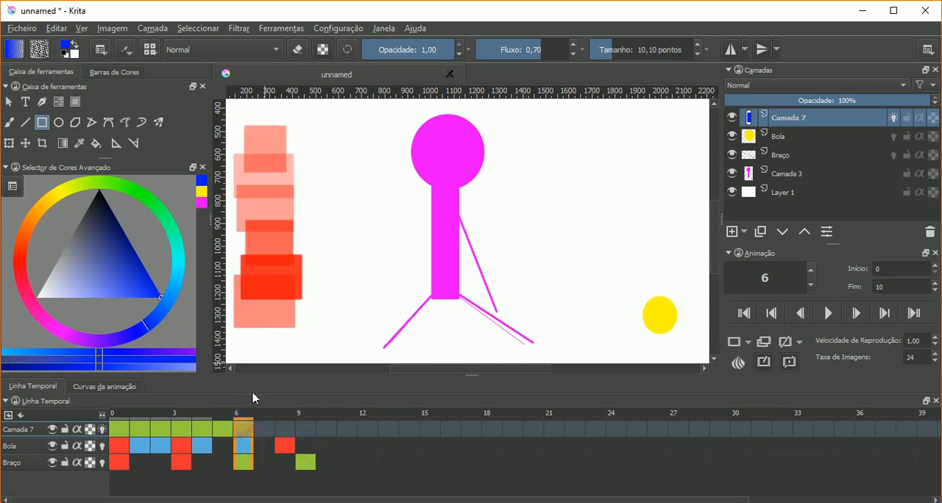
pyautogui.moveTo(264, 314); pyautogui.dragTo(326, 351)
pyautogui.rightClick(270, 431)
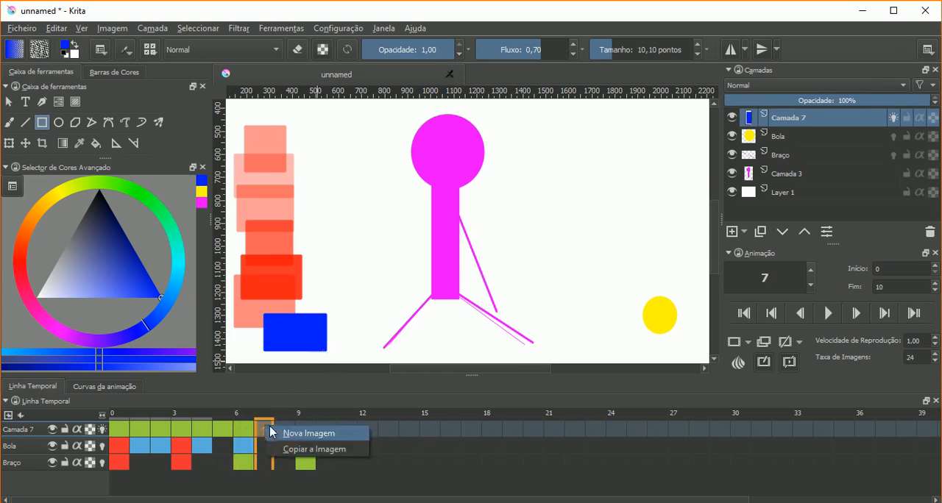
pyautogui.click(285, 432)
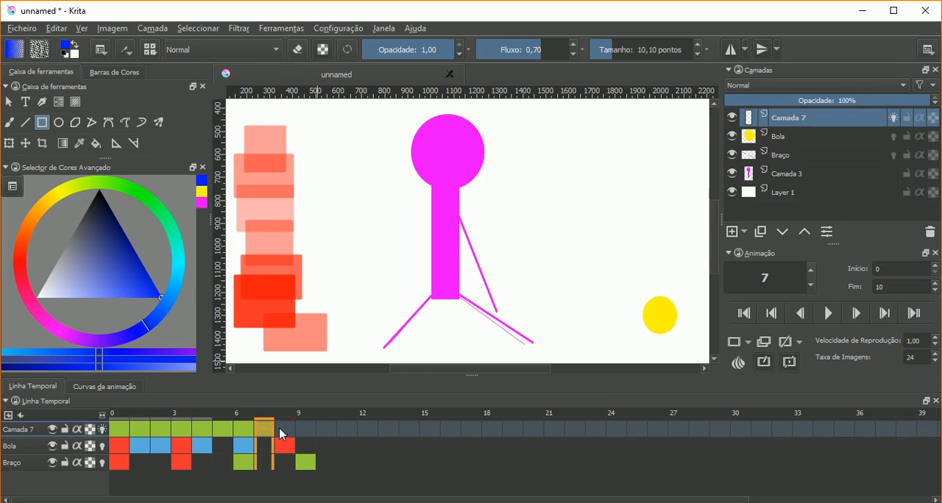
pyautogui.moveTo(308, 281); pyautogui.dragTo(366, 328)
# - Add blank keyframes at frames 8 and 9 of Camada 7 and draw the blue rectangle rising toward mid-canvas
pyautogui.rightClick(288, 430)
pyautogui.click(310, 435)
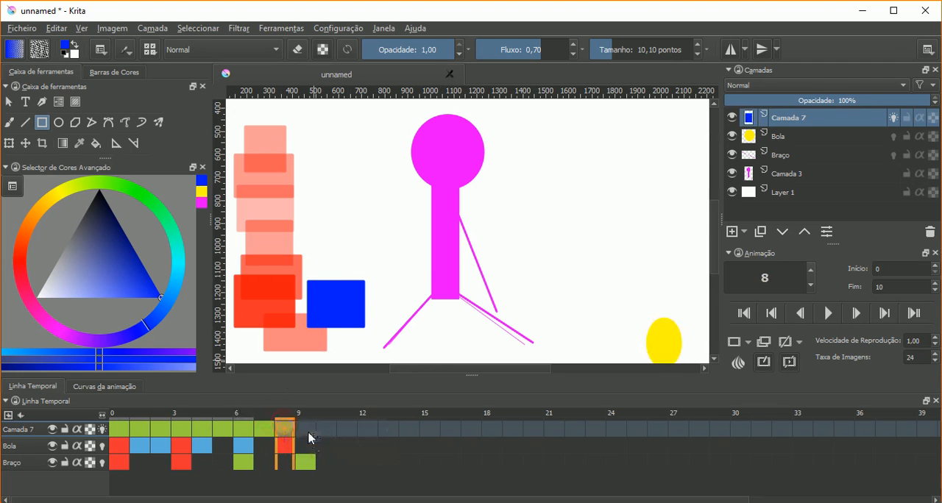
pyautogui.moveTo(371, 289); pyautogui.dragTo(320, 253)
pyautogui.rightClick(306, 429)
pyautogui.click(324, 435)
pyautogui.moveTo(319, 196); pyautogui.dragTo(360, 260)
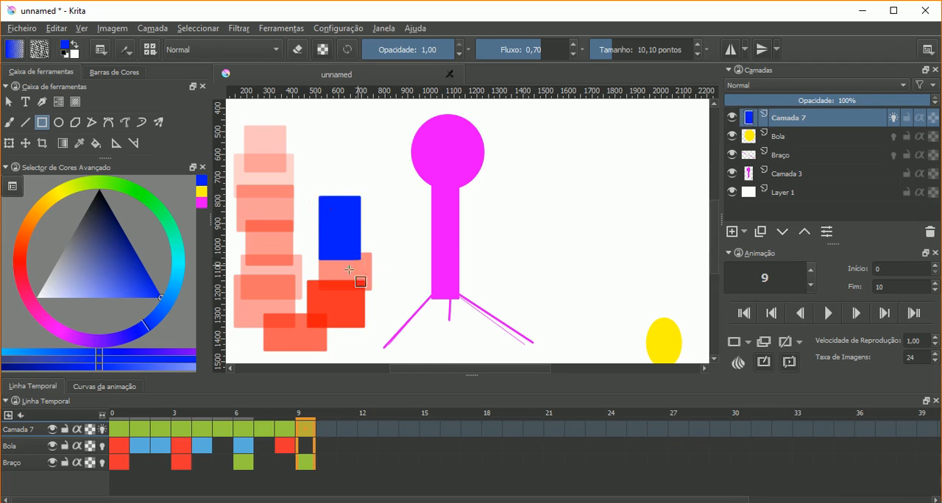
# - Add an opacity keyframe at frame 0 of Camada 7 and set the layer's opacity to 0%
pyautogui.click(117, 430)
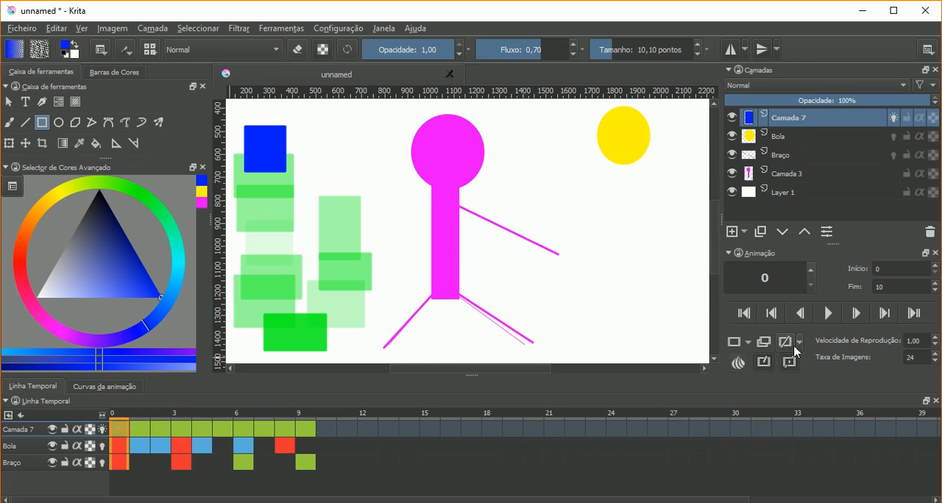
pyautogui.click(749, 344)
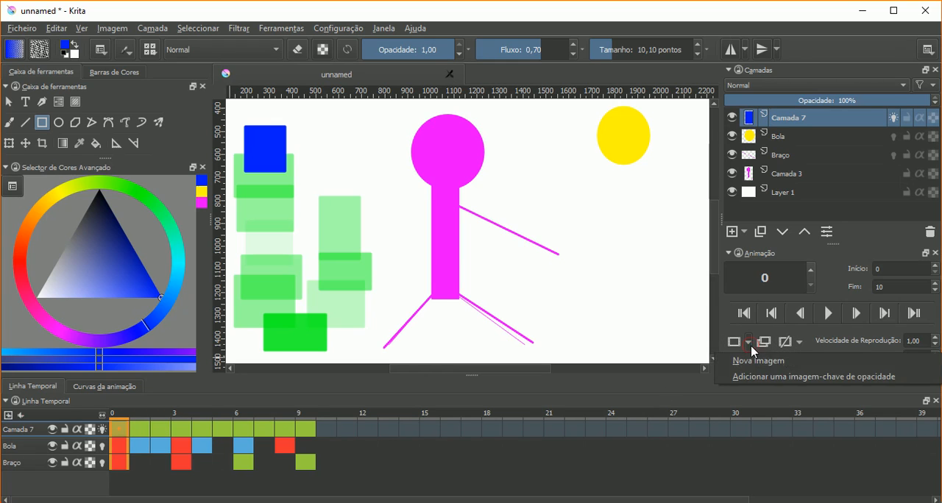
pyautogui.click(736, 380)
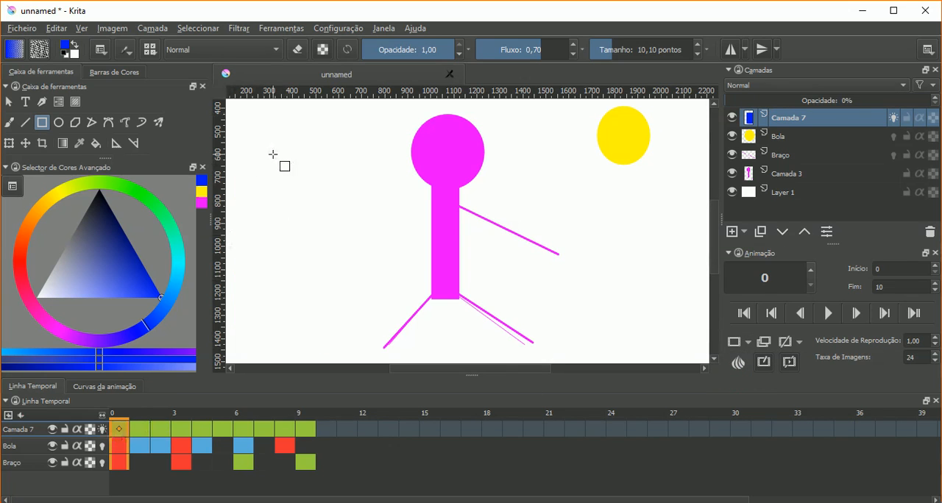
pyautogui.moveTo(750, 101); pyautogui.dragTo(726, 109)
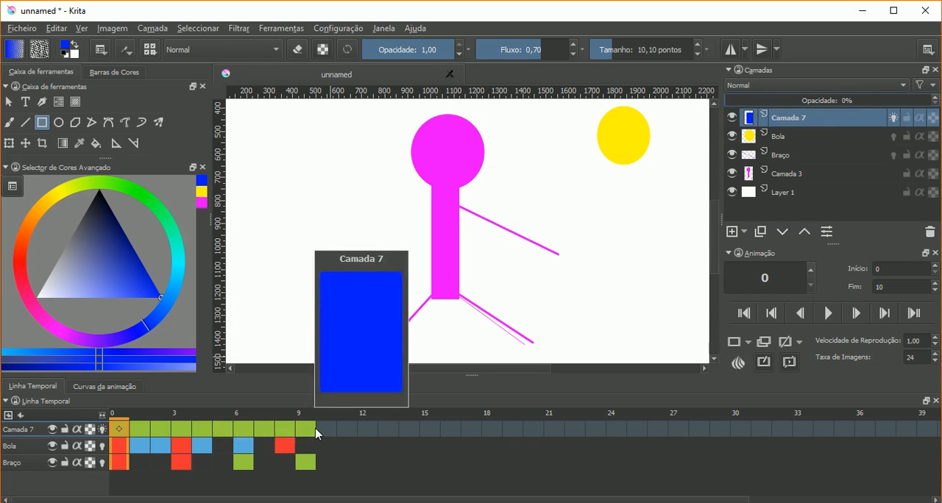
# - Scrub Camada 7 to frame 9, try raising the layer's opacity to 100%, and return to frame 0
pyautogui.click(140, 427)
pyautogui.moveTo(140, 428); pyautogui.dragTo(302, 424)
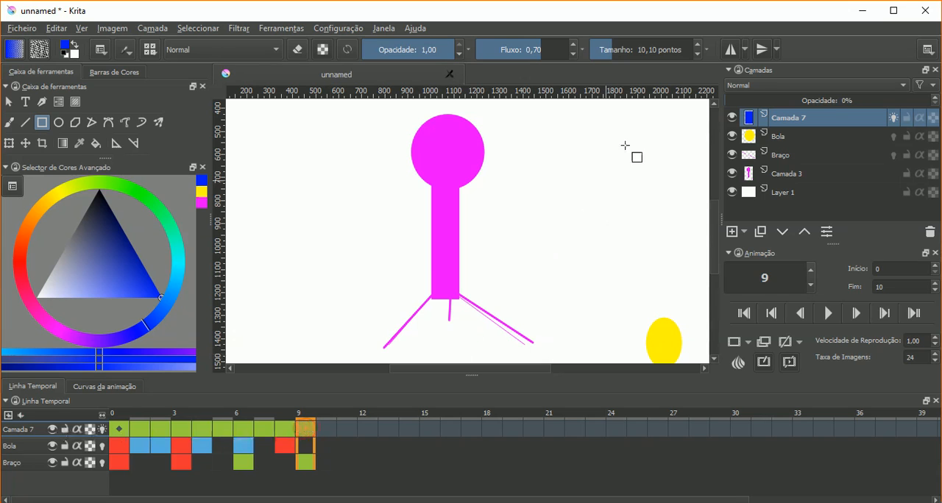
pyautogui.moveTo(795, 105); pyautogui.dragTo(933, 103)
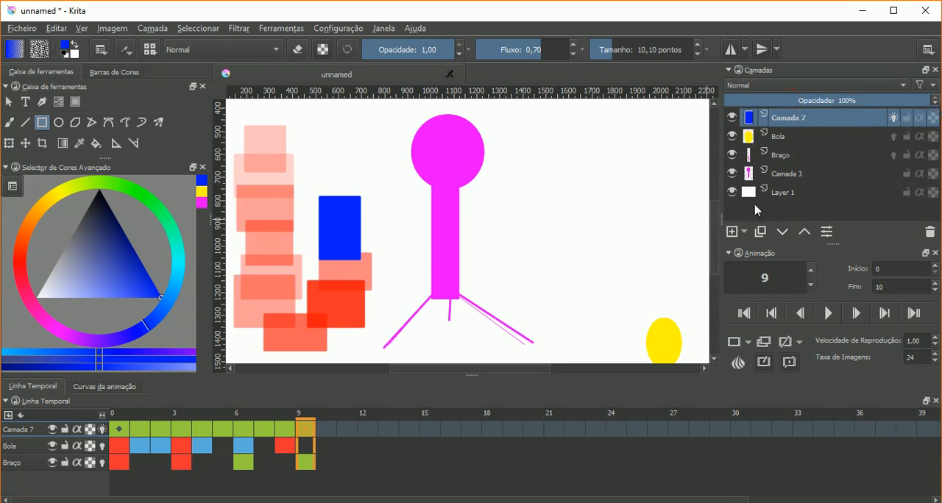
pyautogui.click(124, 424)
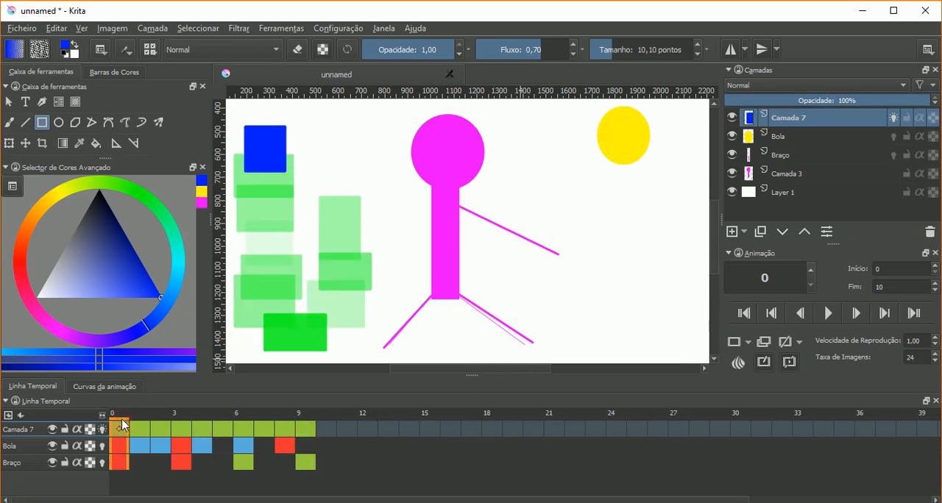
# - Turn off onion skins for Camada 7 and set the layer's opacity to 0% at frame 0
pyautogui.click(102, 430)
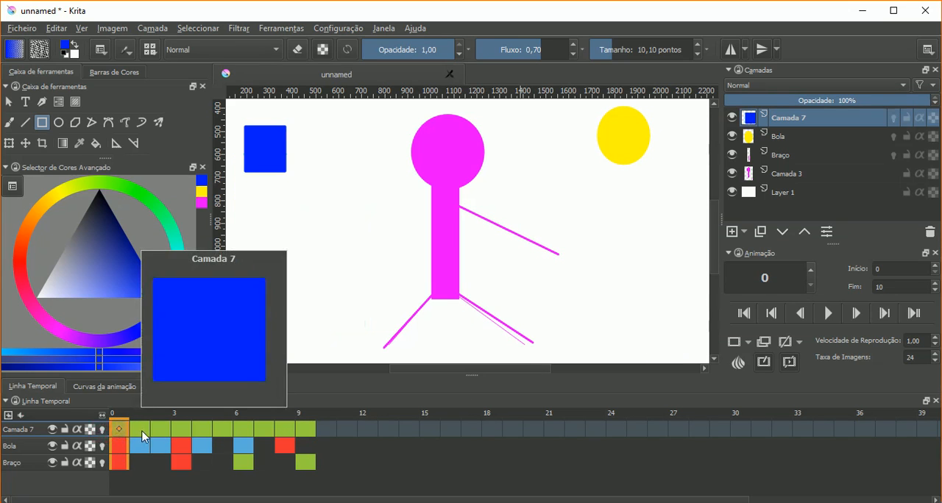
pyautogui.moveTo(821, 108); pyautogui.dragTo(726, 107)
# - Add an opacity keyframe at frame 9 of Camada 7 and set the layer's opacity to 100% there
pyautogui.click(306, 429)
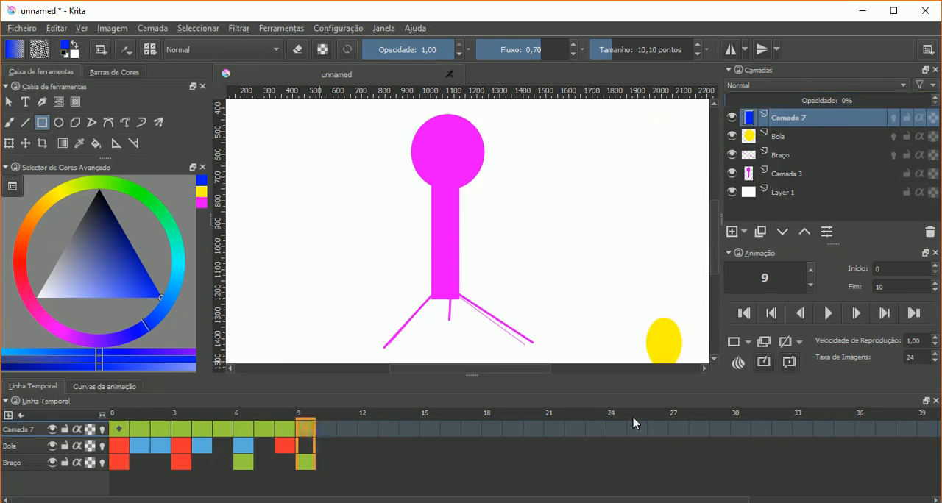
pyautogui.click(751, 343)
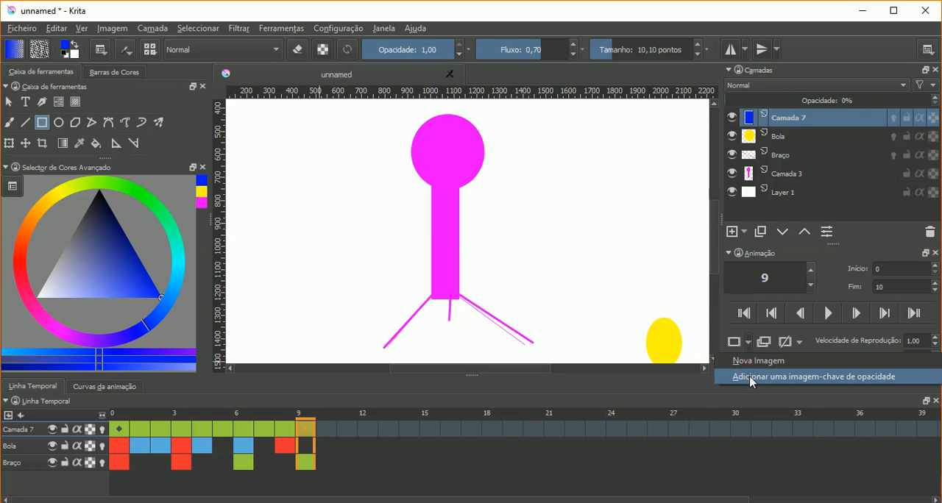
pyautogui.click(750, 377)
pyautogui.click(347, 438)
pyautogui.click(305, 429)
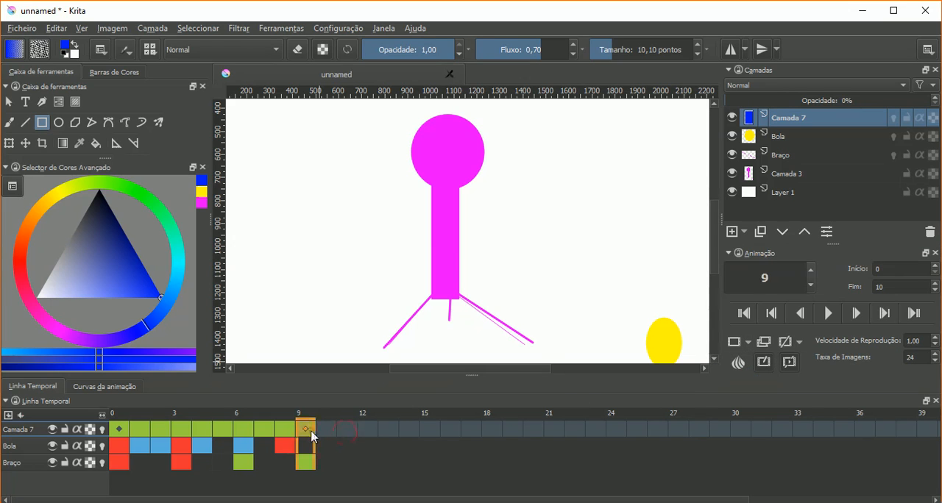
pyautogui.moveTo(768, 100); pyautogui.dragTo(933, 107)
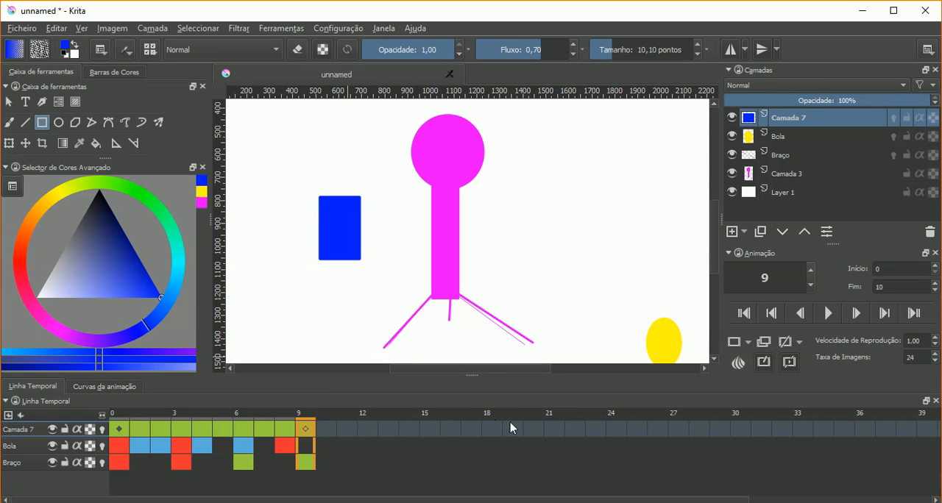
# - Scrub Camada 7's last frames and play the animation to check the blue rectangle's fade, stopping playback at the end
pyautogui.click(332, 433)
pyautogui.moveTo(345, 431); pyautogui.dragTo(271, 432)
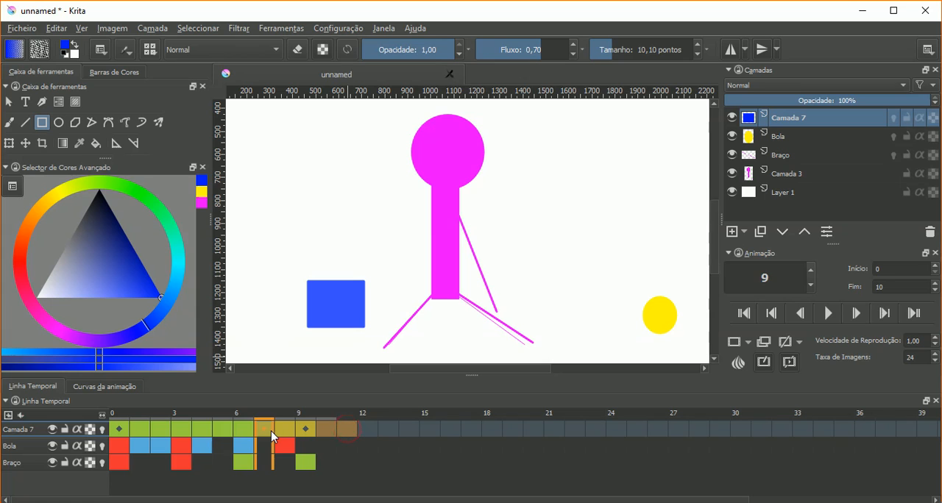
pyautogui.click(827, 315)
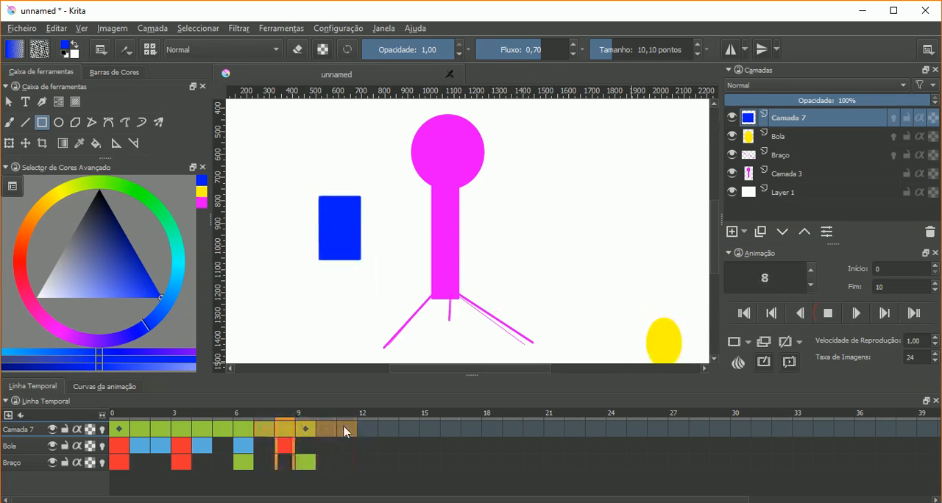
pyautogui.moveTo(346, 432)
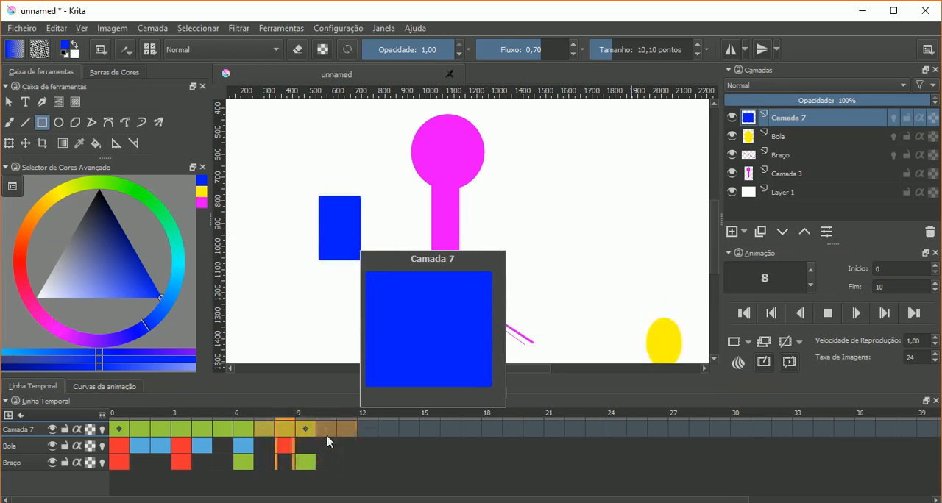
pyautogui.moveTo(387, 430); pyautogui.dragTo(450, 434)
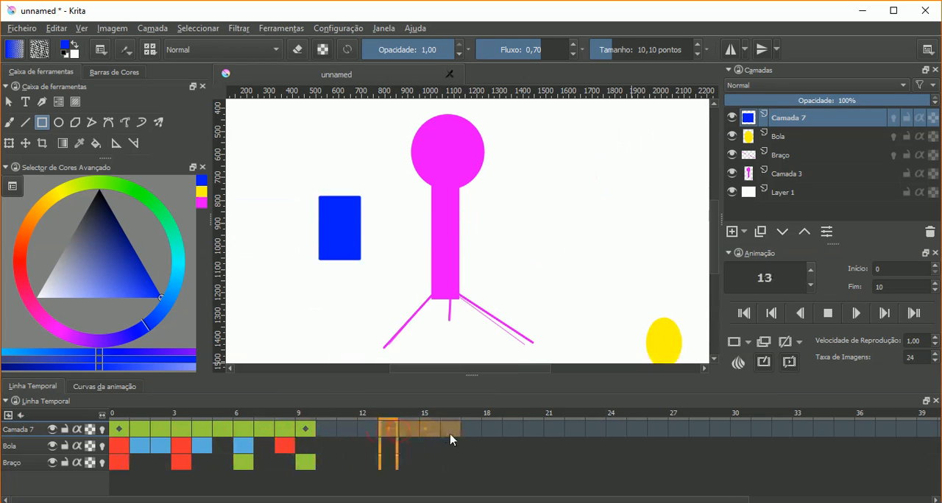
pyautogui.click(828, 315)
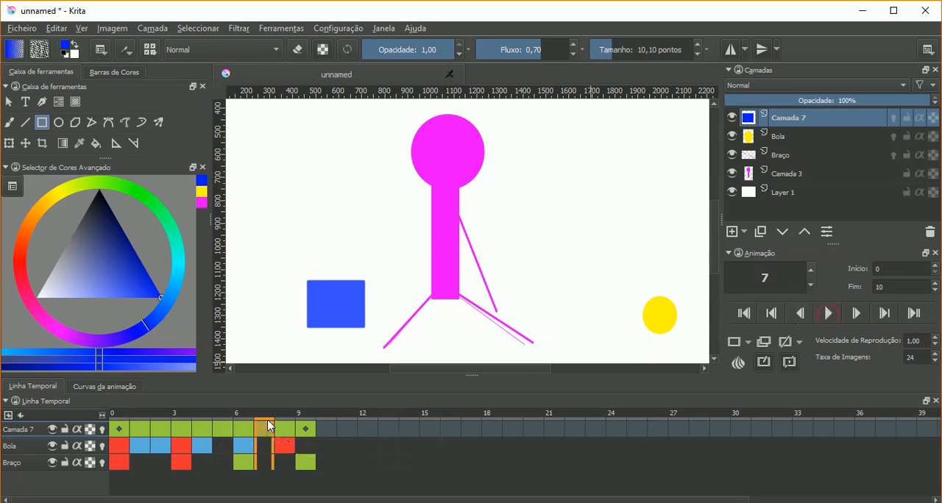
# - Scrub back to frame 0 and forward to frame 9 to examine how Camada 7's opacity changes per frame
pyautogui.click(301, 430)
pyautogui.click(286, 434)
pyautogui.click(248, 435)
pyautogui.moveTo(247, 434); pyautogui.dragTo(118, 419)
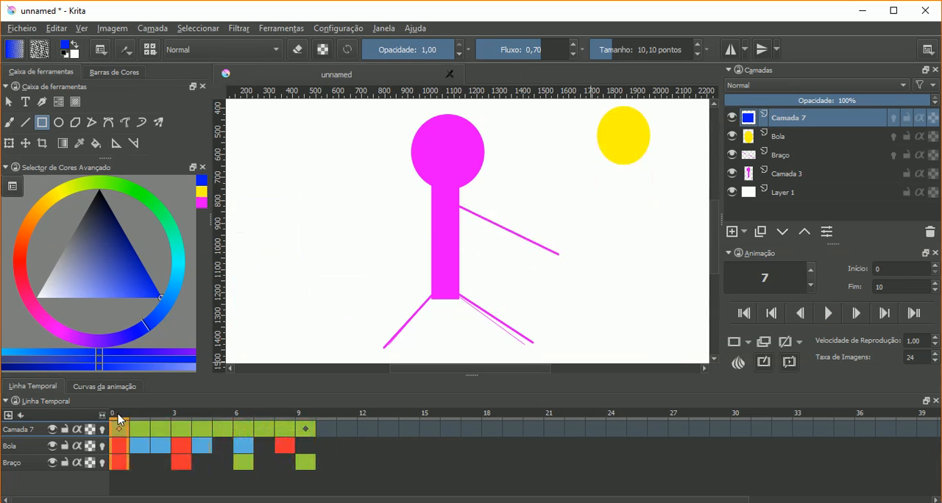
pyautogui.click(134, 418)
pyautogui.moveTo(148, 418); pyautogui.dragTo(301, 418)
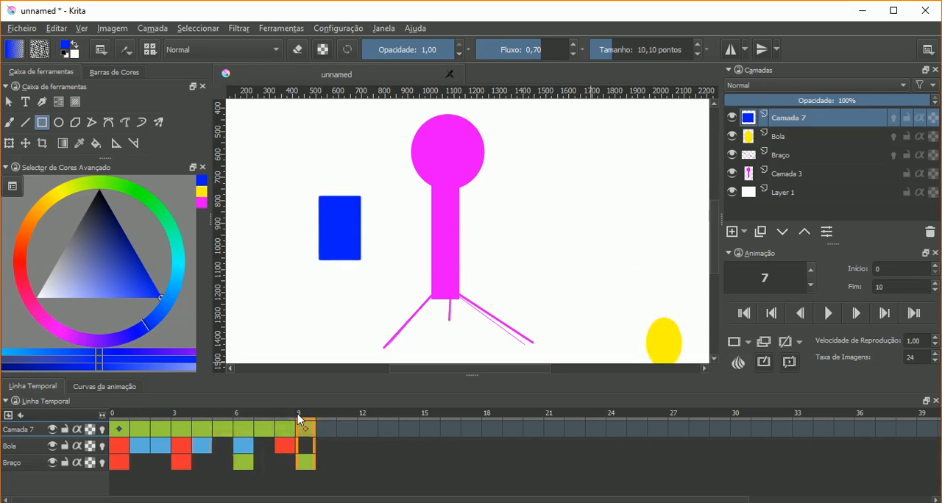
# - Reduce the playback speed to 0.20 while playing the animation to watch the fade, and stop playback
pyautogui.click(935, 346)
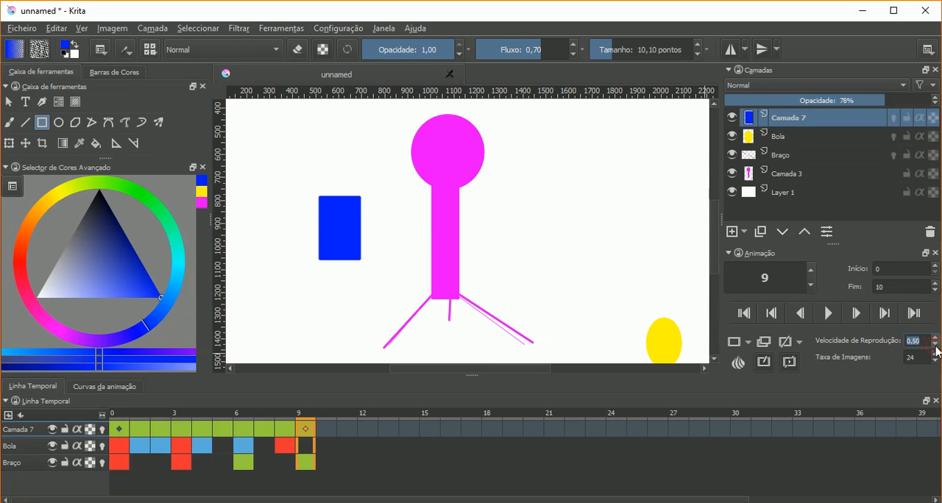
pyautogui.click(828, 313)
pyautogui.click(935, 345)
pyautogui.click(935, 345)
pyautogui.click(934, 345)
pyautogui.click(934, 345)
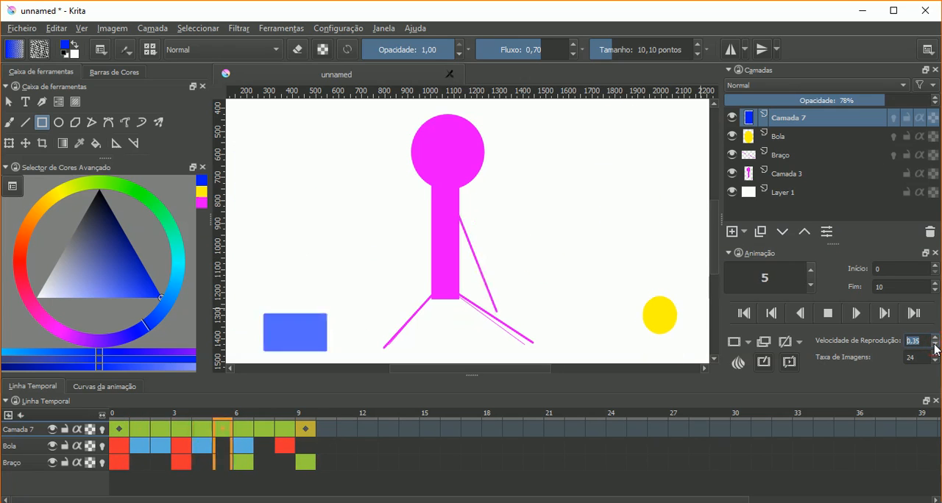
pyautogui.click(935, 345)
pyautogui.click(934, 345)
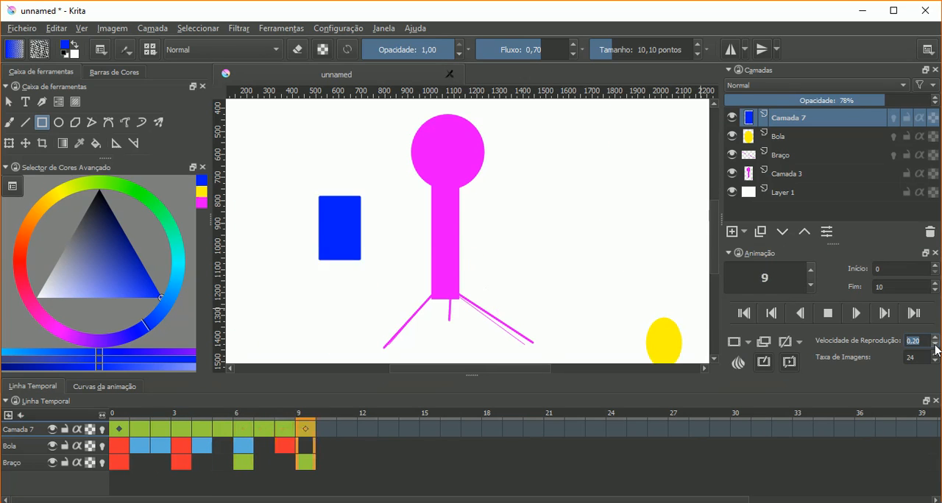
pyautogui.click(827, 315)
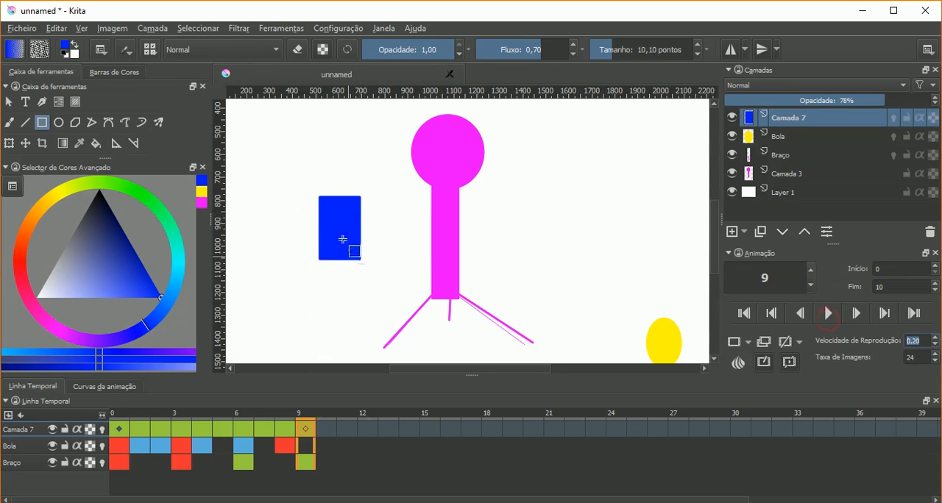
# - Bring up the animation curves docker and dock it with the Advanced Color Selector, below the toolbox
pyautogui.rightClick(815, 40)
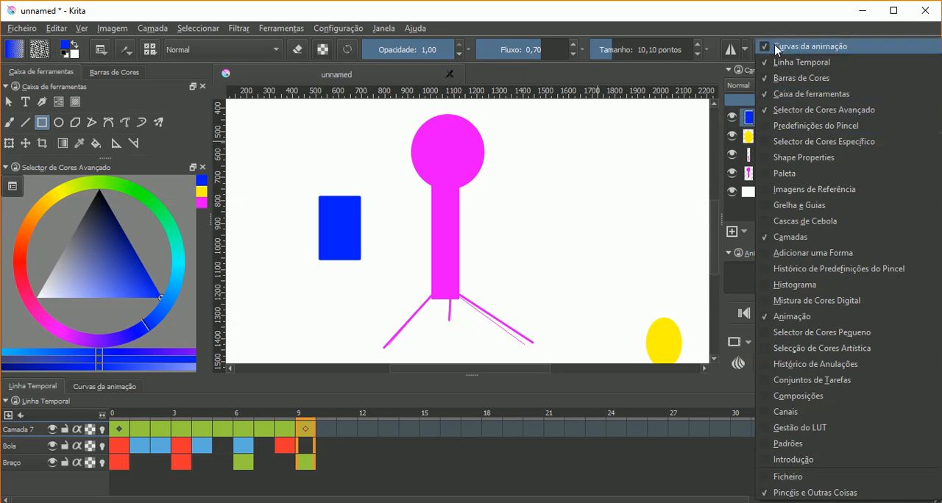
pyautogui.click(616, 79)
pyautogui.click(97, 389)
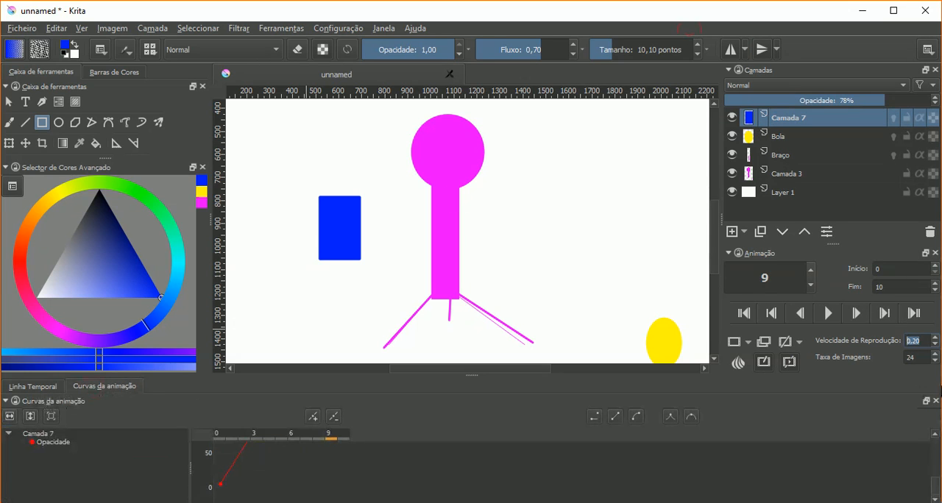
pyautogui.click(925, 401)
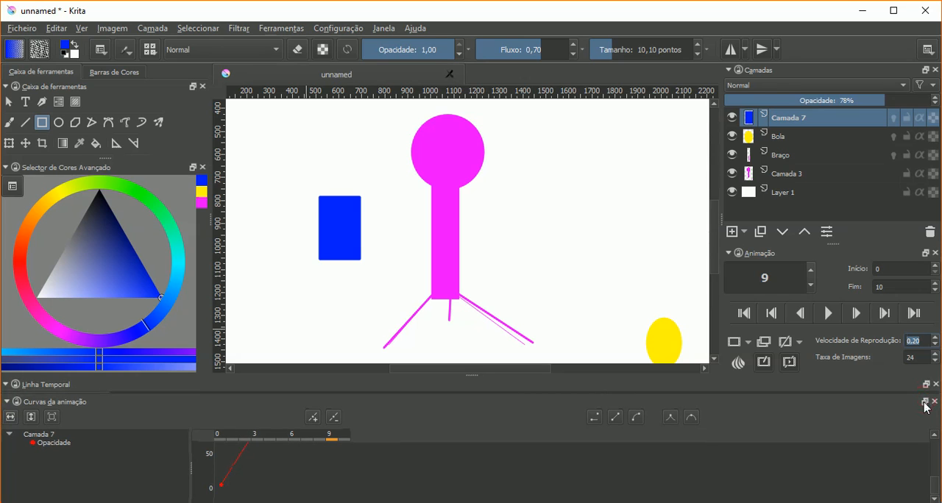
pyautogui.click(925, 401)
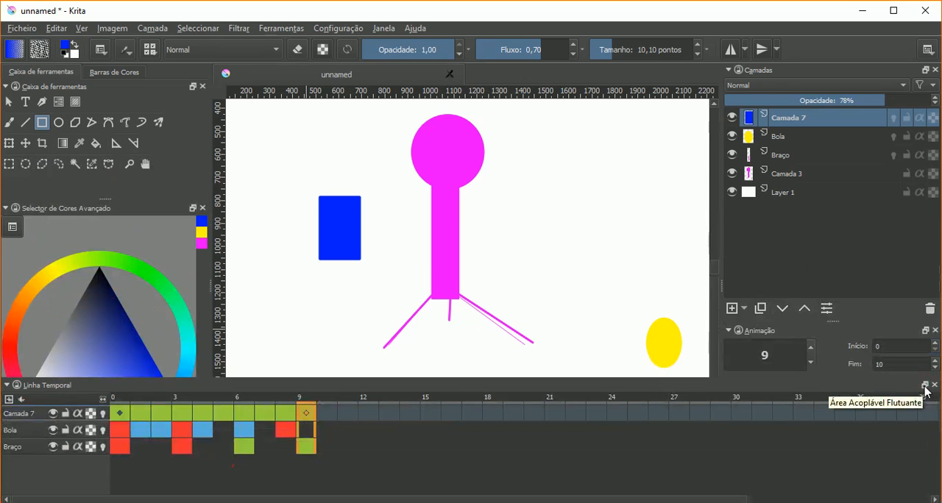
pyautogui.click(924, 390)
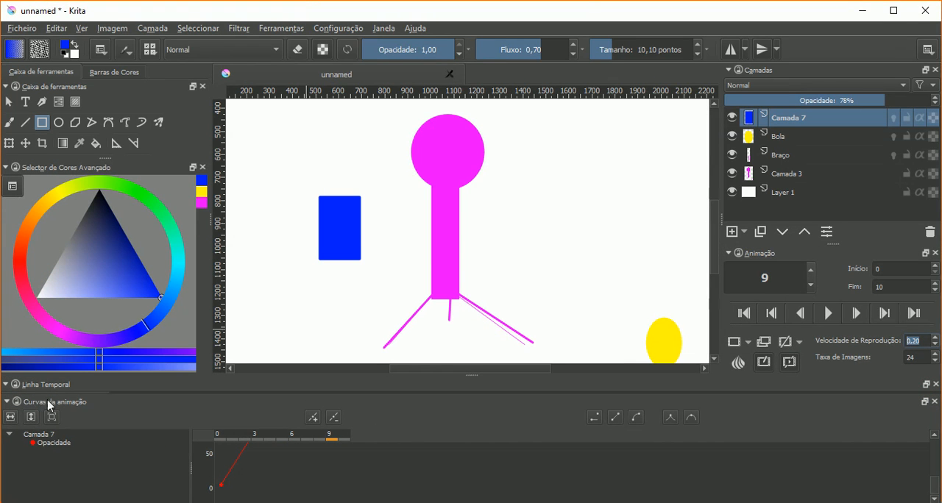
pyautogui.moveTo(51, 411); pyautogui.dragTo(59, 338)
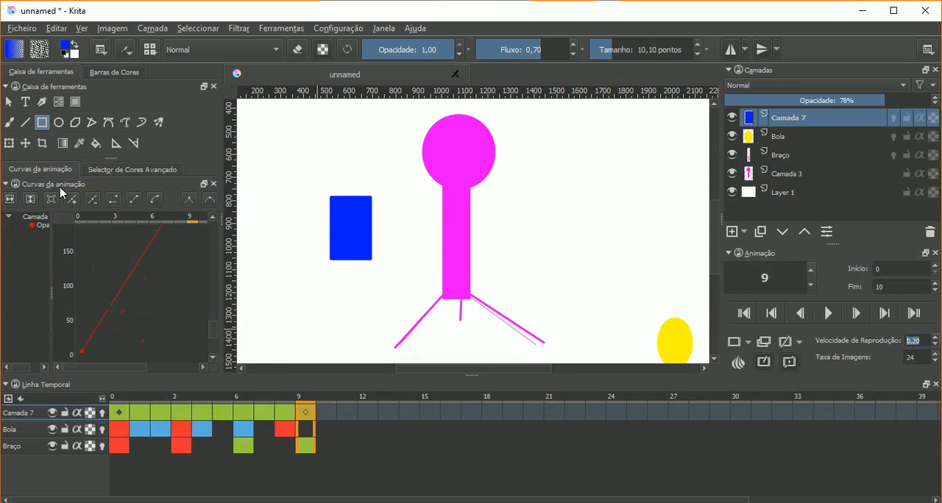
# - Show the animation curves docker in front, widen it, and zoom Camada 7's opacity curve to fit
pyautogui.click(121, 169)
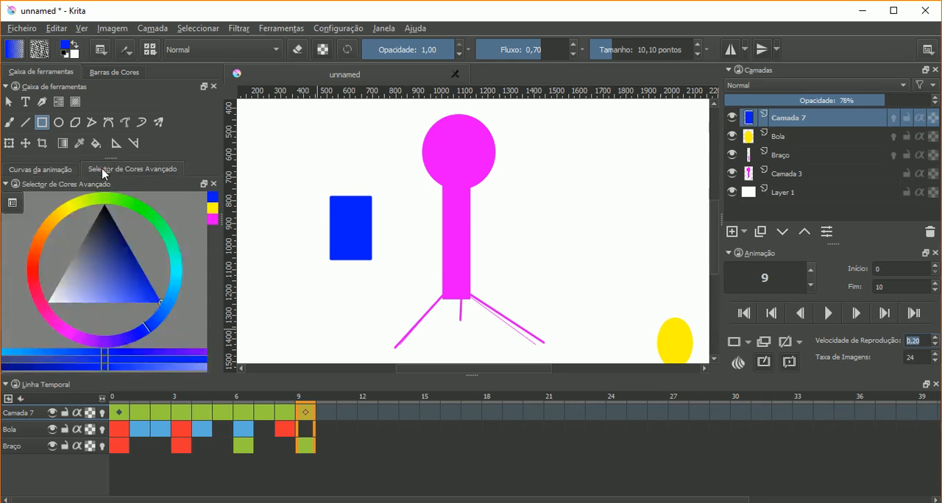
pyautogui.click(45, 170)
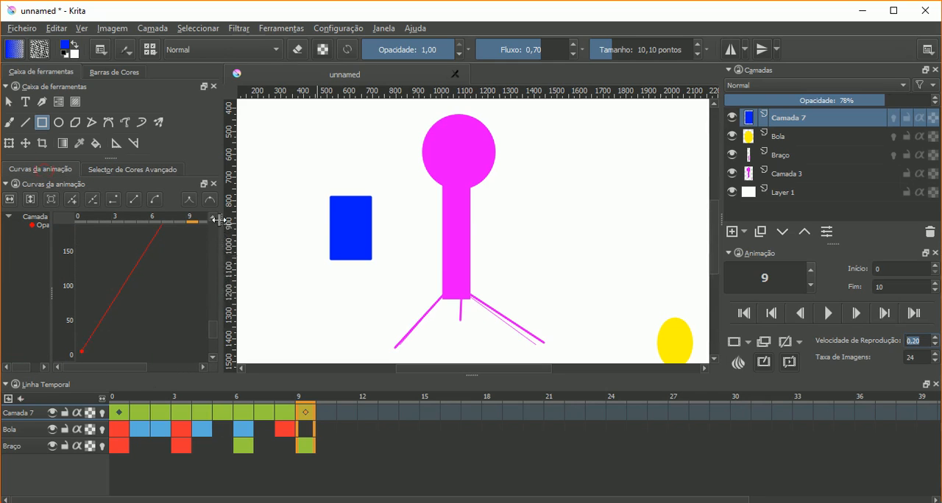
pyautogui.moveTo(218, 220); pyautogui.dragTo(272, 231)
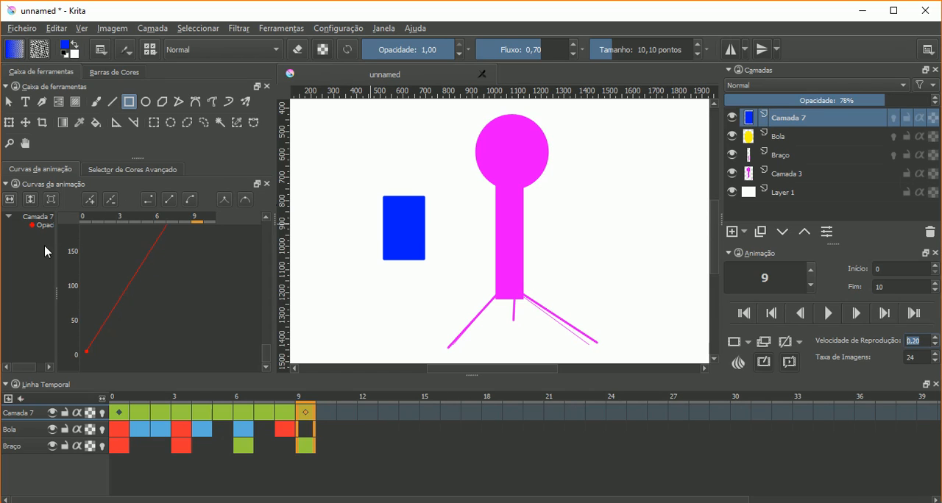
pyautogui.click(51, 204)
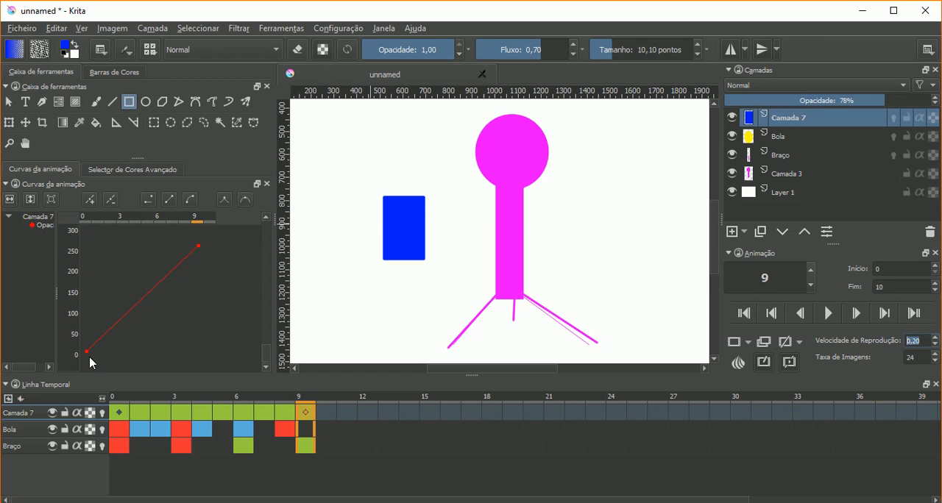
# - Compare Camada 7's opacity curve with its keyframes at frames 0 and 9, and check the Bola layer for curves
pyautogui.click(115, 412)
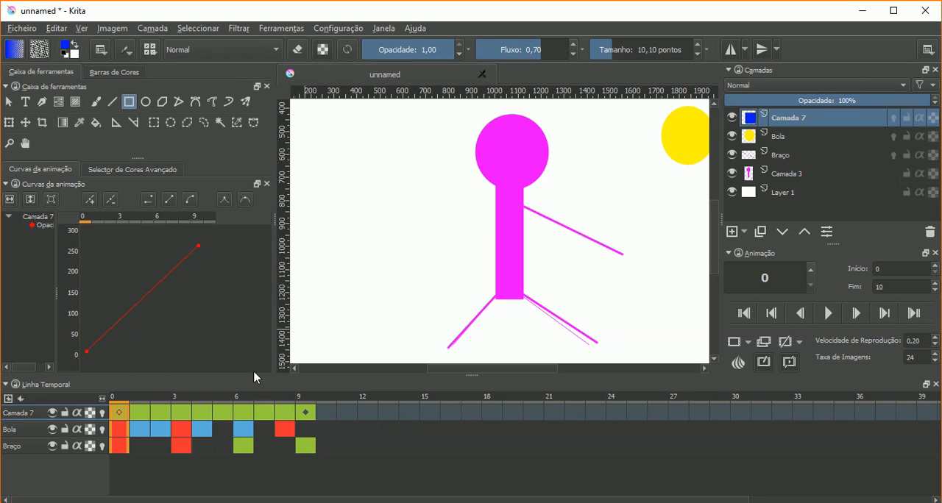
pyautogui.click(304, 410)
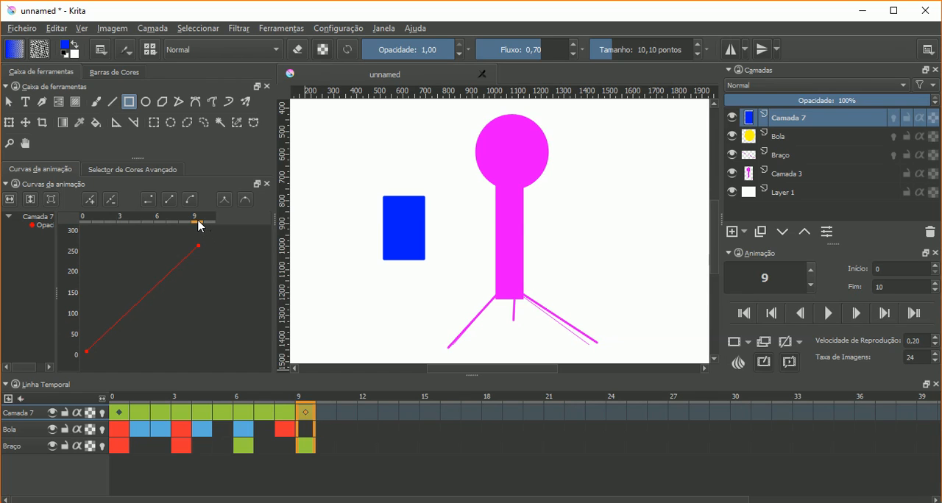
pyautogui.moveTo(195, 225); pyautogui.dragTo(158, 227)
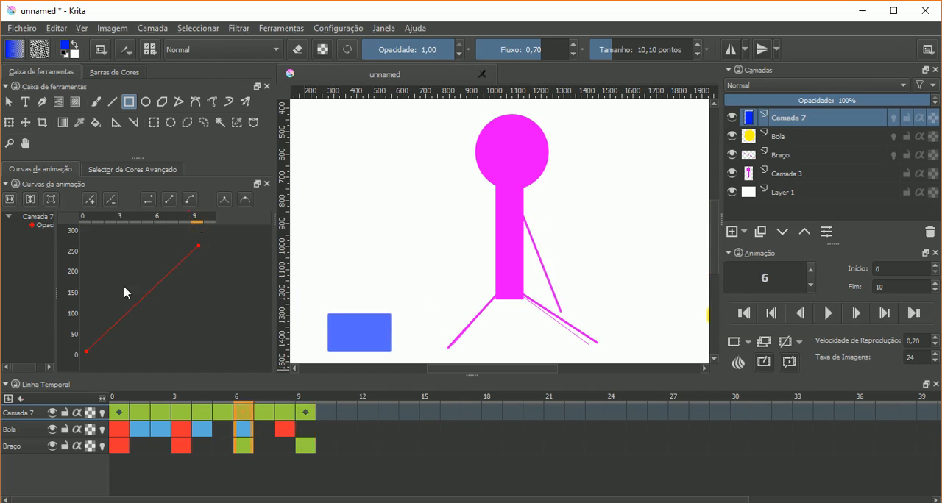
pyautogui.click(38, 429)
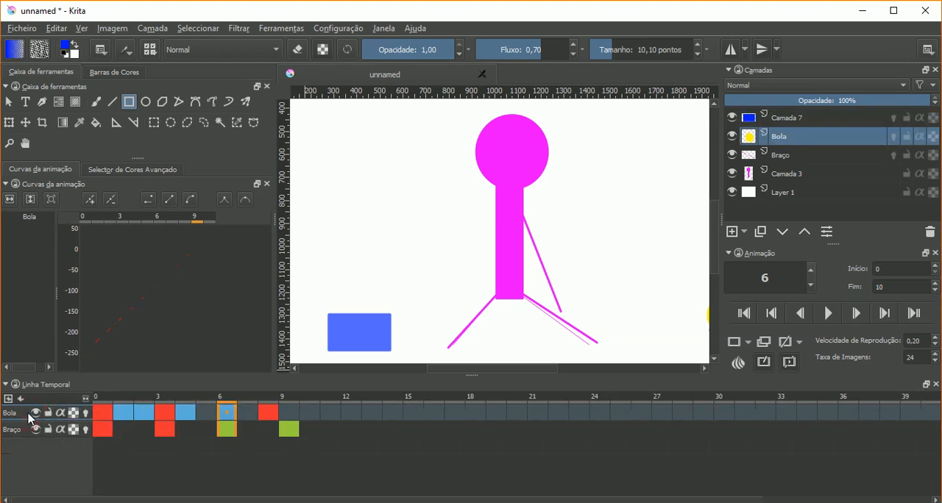
pyautogui.click(772, 119)
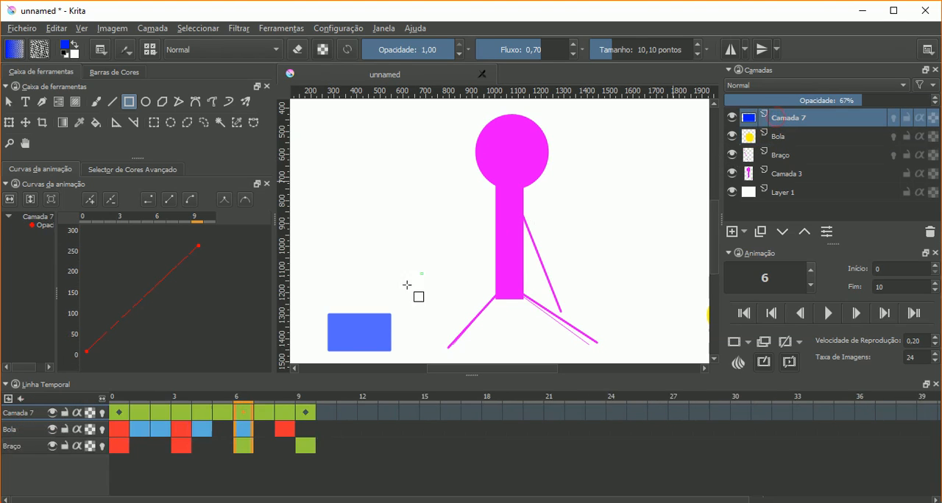
pyautogui.press('space')
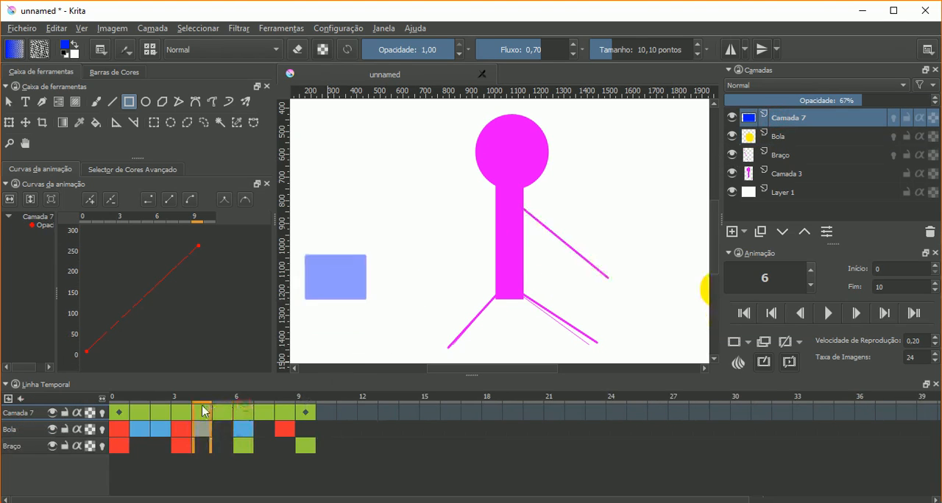
# - Compare Camada 7 on frames 9 and 4, and adjust the curve view's zoom to fit its opacity curve
pyautogui.click(303, 409)
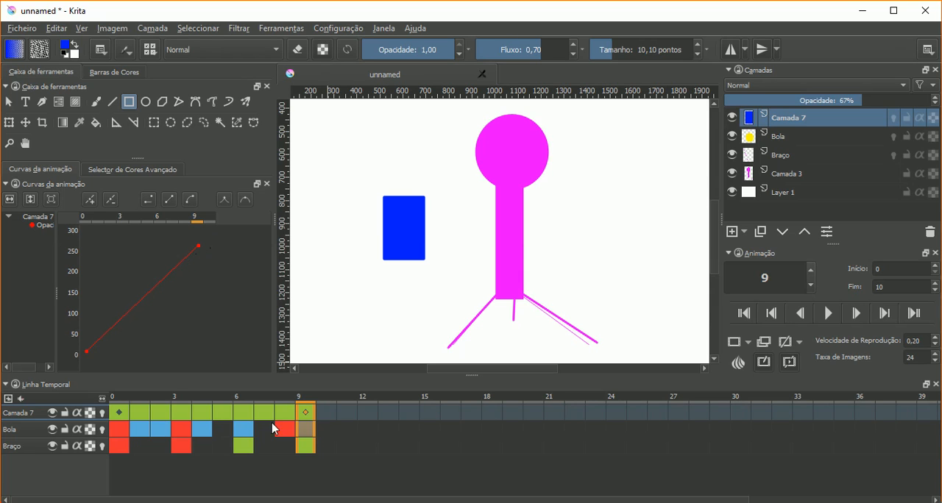
pyautogui.moveTo(280, 411); pyautogui.dragTo(206, 413)
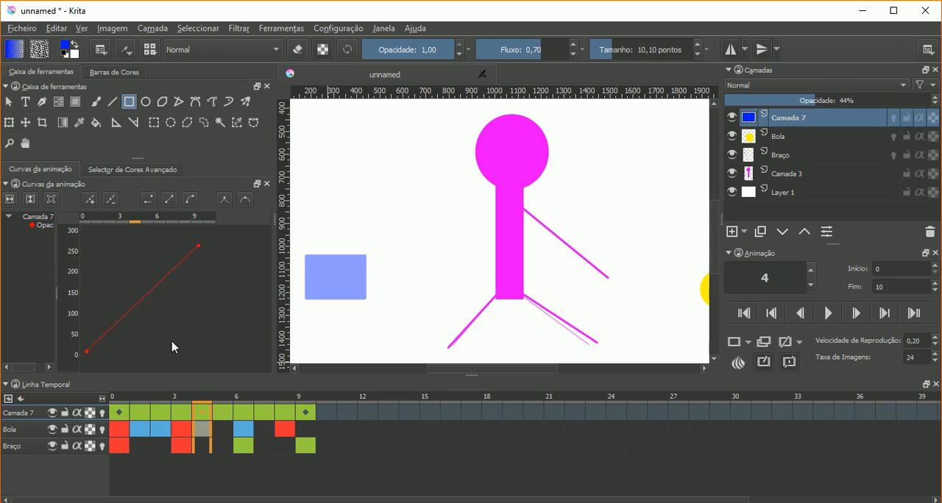
pyautogui.click(31, 200)
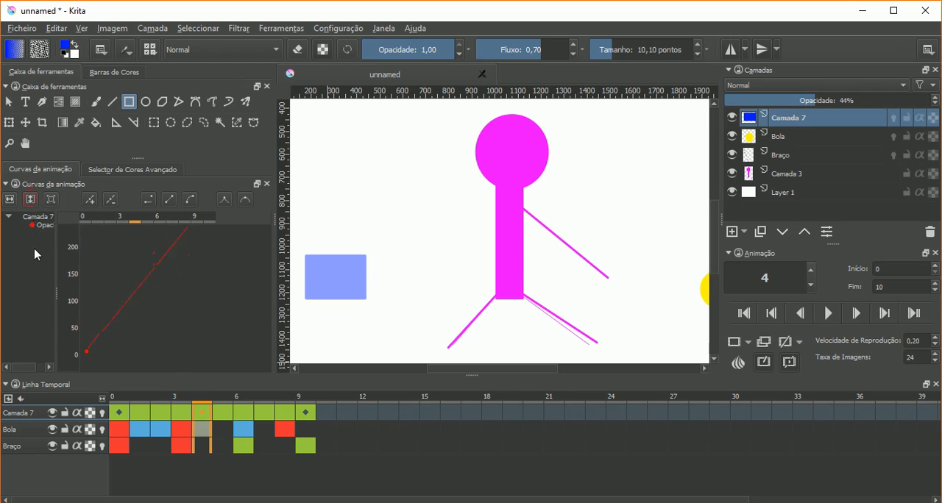
pyautogui.moveTo(43, 311); pyautogui.dragTo(47, 293)
pyautogui.moveTo(7, 202); pyautogui.dragTo(86, 222)
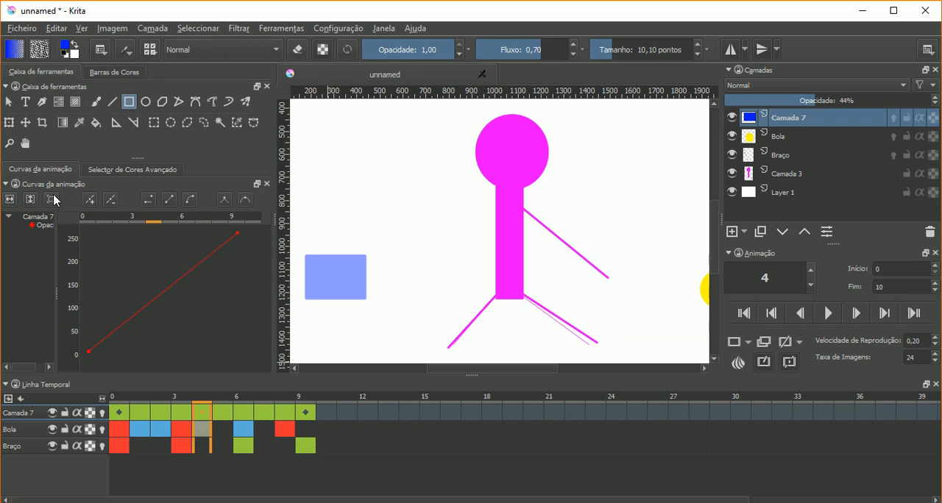
pyautogui.click(53, 199)
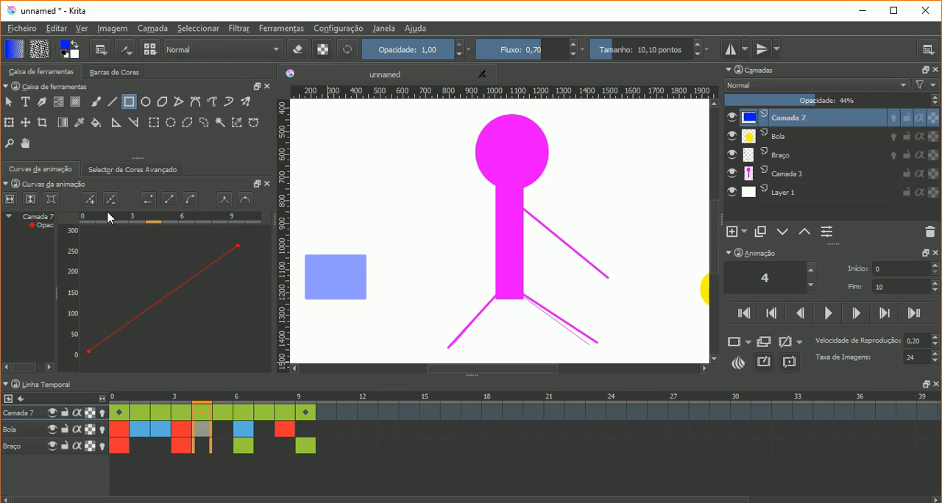
# - Add opacity keyframes to Camada 7's curve at frames 2, 5 and 7
pyautogui.click(118, 221)
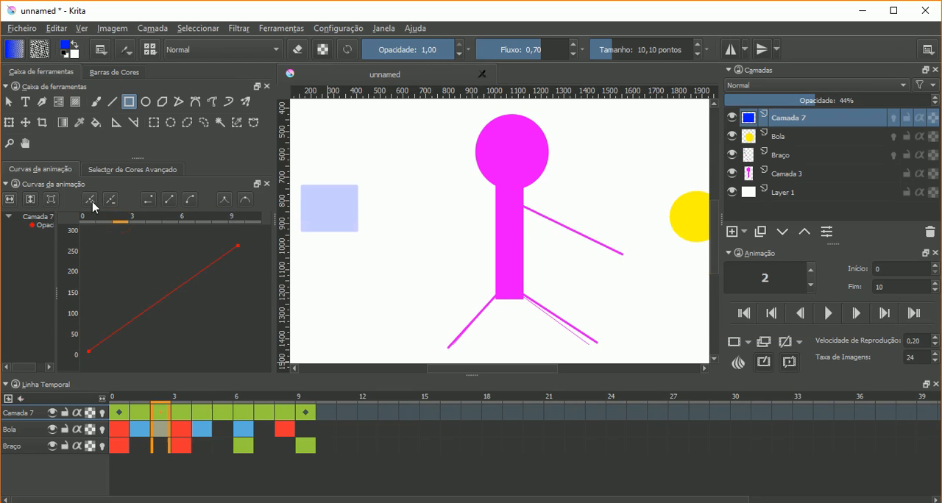
pyautogui.click(91, 201)
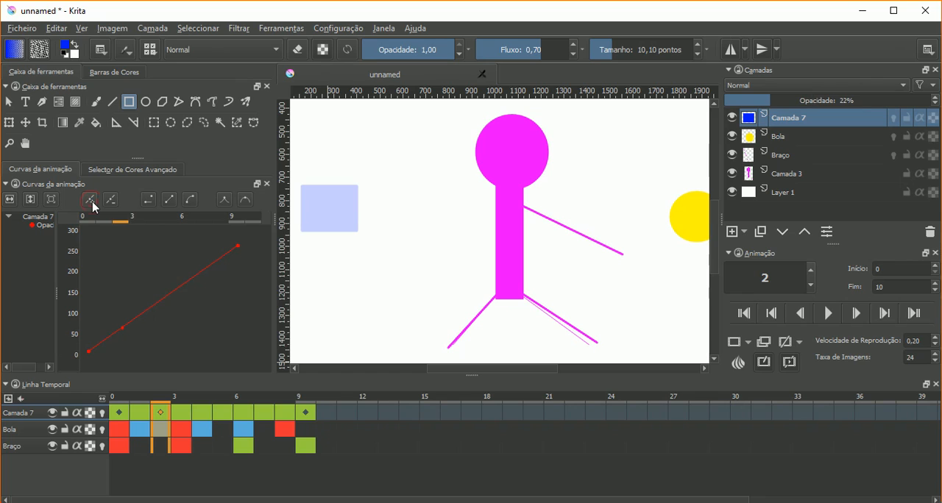
pyautogui.click(184, 220)
pyautogui.click(172, 220)
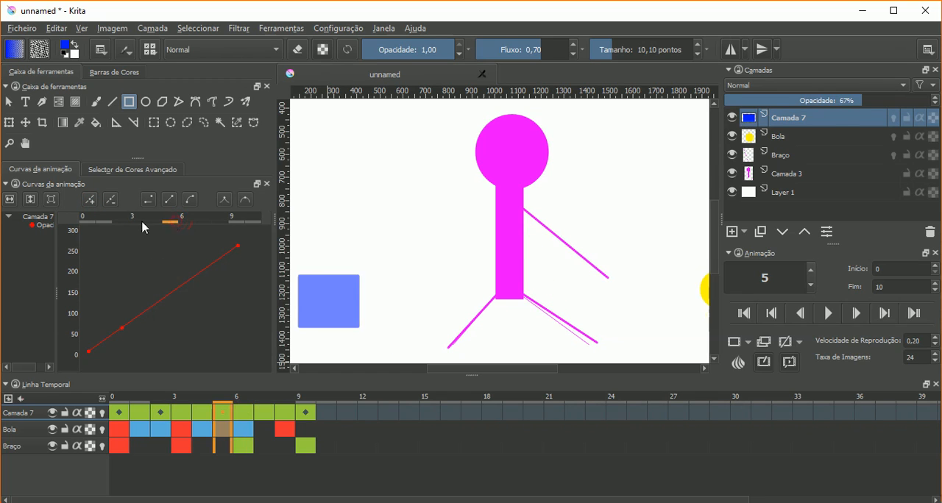
pyautogui.click(92, 202)
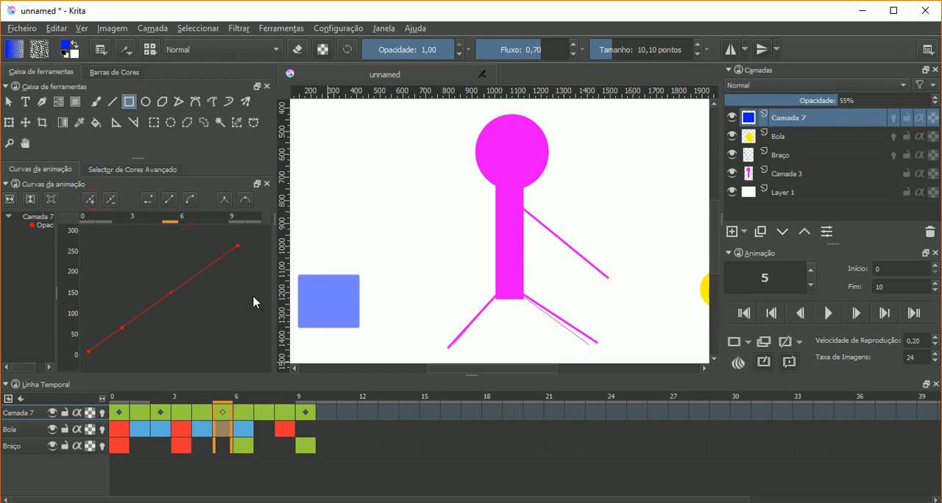
pyautogui.click(203, 222)
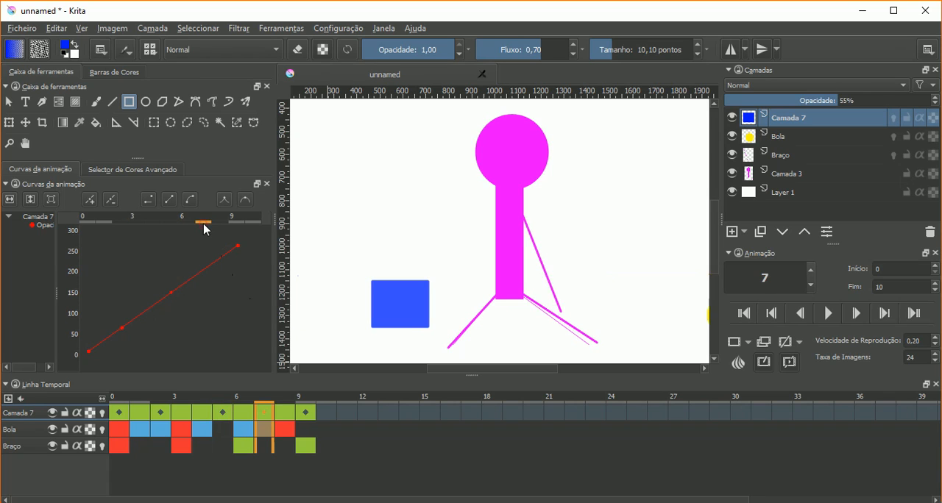
pyautogui.click(90, 199)
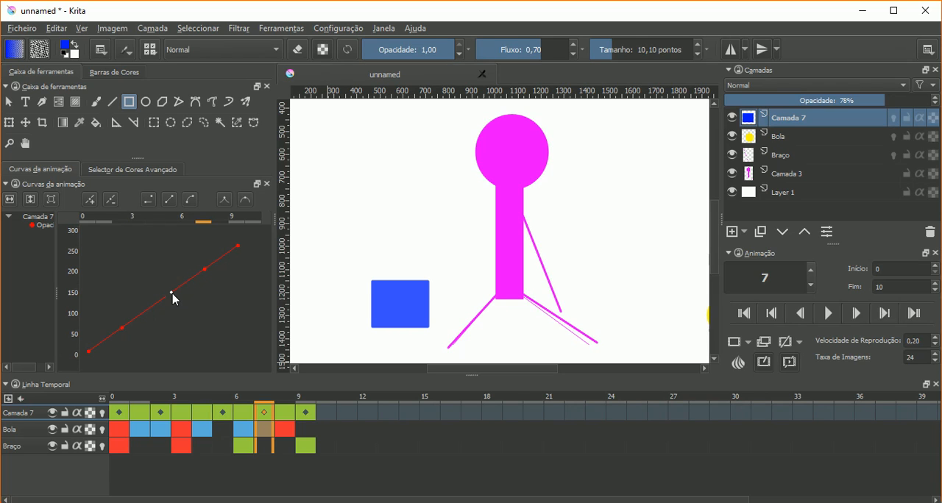
# - Move the frame 5 opacity keyframe to frame 4 at a value of about 130, and apply linear interpolation to the frame 7 keyframe
pyautogui.moveTo(171, 293); pyautogui.dragTo(145, 265)
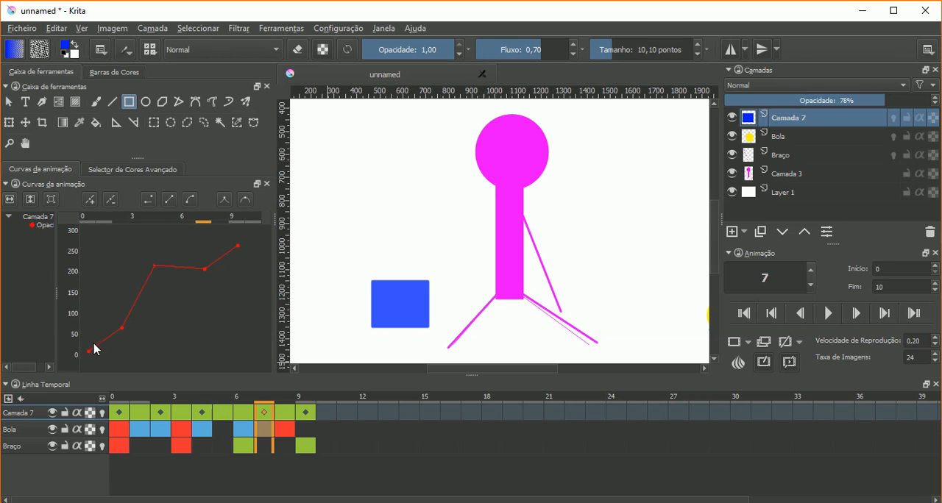
pyautogui.click(154, 267)
pyautogui.click(237, 245)
pyautogui.moveTo(154, 268); pyautogui.dragTo(169, 303)
pyautogui.moveTo(204, 271)
pyautogui.mouseDown()
pyautogui.moveTo(179, 243)
pyautogui.moveTo(197, 270)
pyautogui.mouseUp()
pyautogui.click(169, 200)
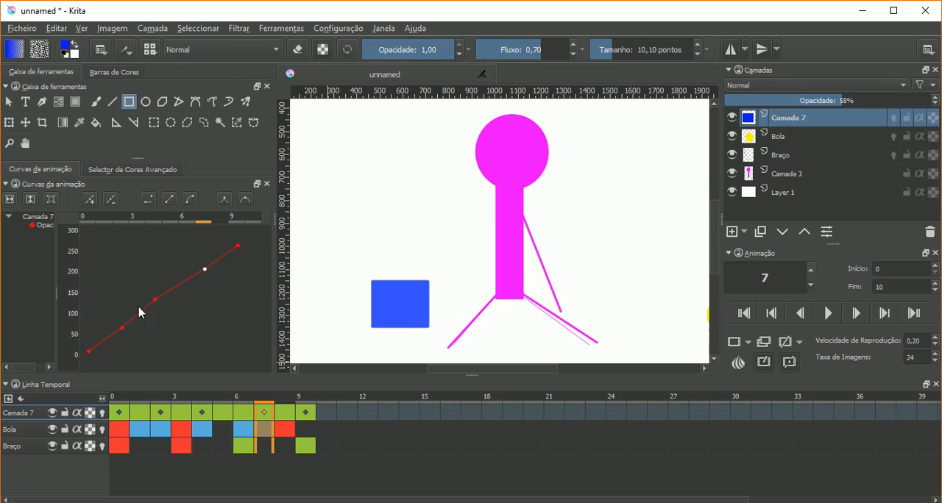
# - Apply constant interpolation to Camada 7's opacity keyframes at frames 0, 2, 4 and 7
pyautogui.click(89, 351)
pyautogui.click(148, 201)
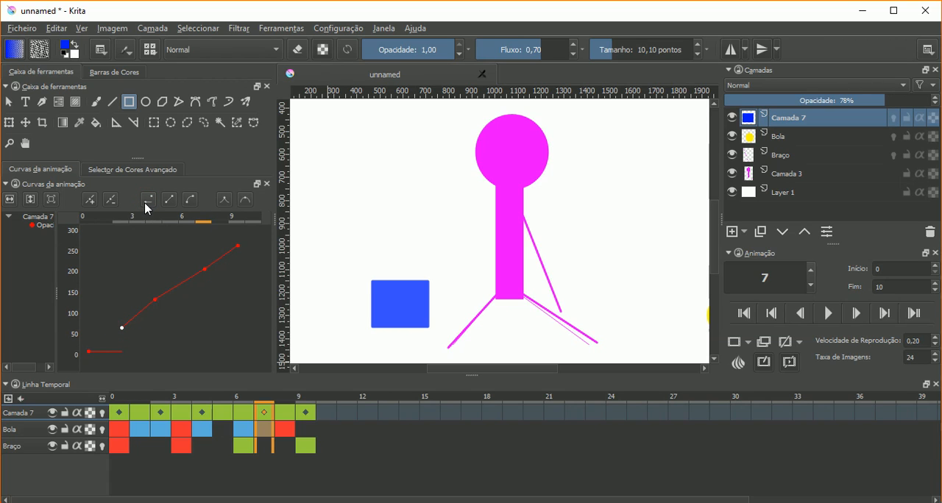
pyautogui.click(147, 203)
pyautogui.click(155, 300)
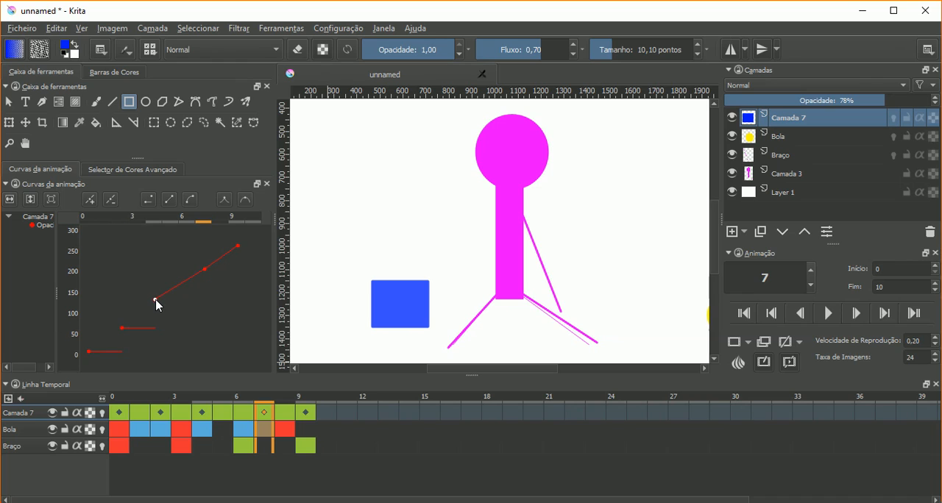
pyautogui.click(150, 204)
pyautogui.click(153, 221)
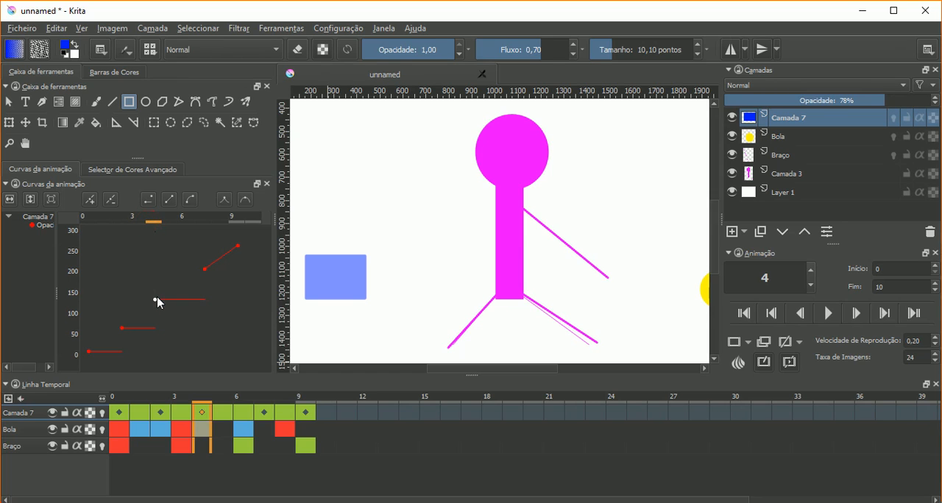
pyautogui.click(187, 221)
pyautogui.click(199, 223)
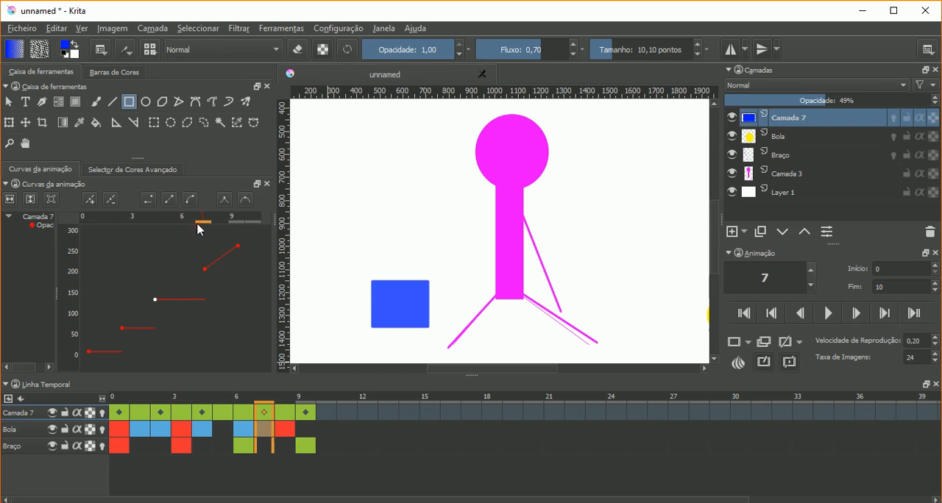
pyautogui.click(205, 269)
pyautogui.click(147, 201)
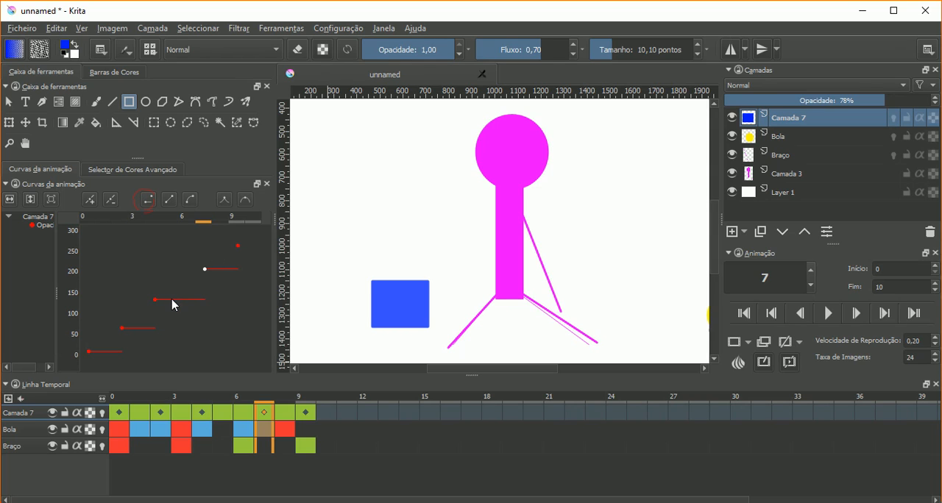
# - Compare Camada 7's opacity across frames 0 to 3 with constant interpolation applied
pyautogui.click(125, 402)
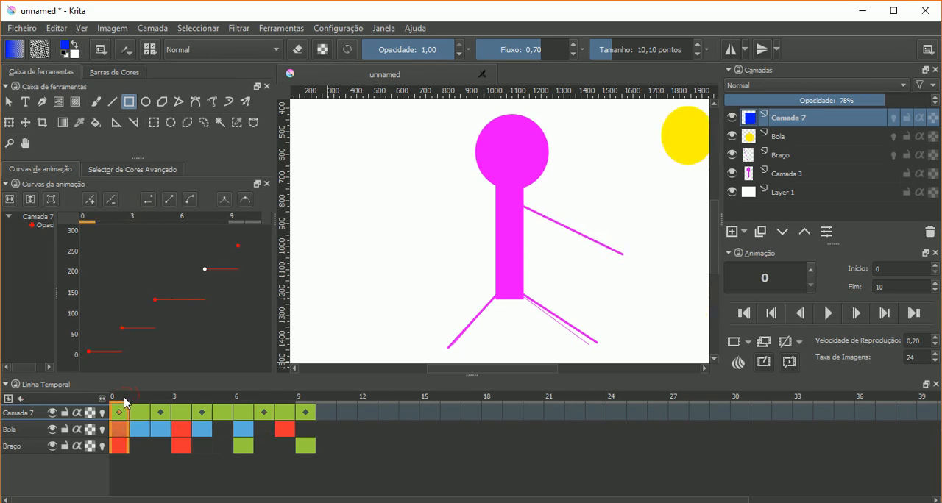
pyautogui.click(162, 409)
pyautogui.moveTo(142, 409)
pyautogui.mouseDown()
pyautogui.moveTo(119, 410)
pyautogui.moveTo(306, 421)
pyautogui.moveTo(132, 401)
pyautogui.mouseUp()
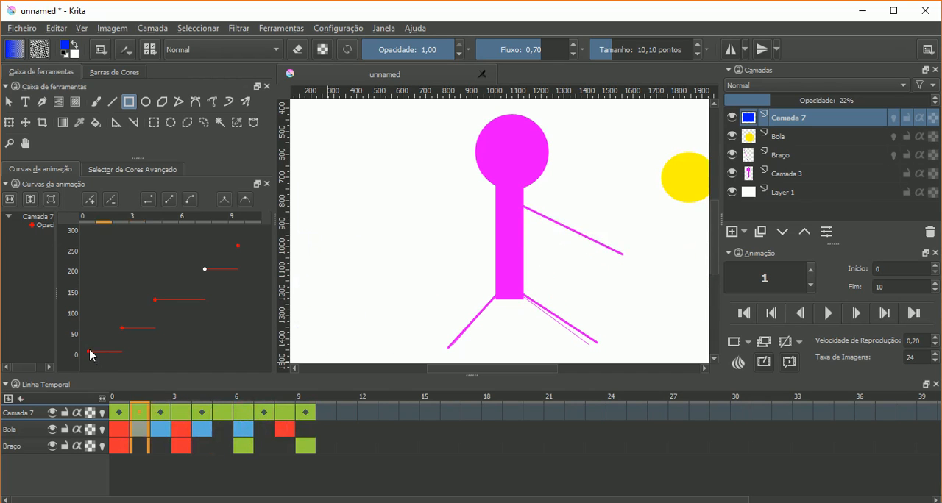
pyautogui.click(89, 222)
pyautogui.moveTo(88, 226); pyautogui.dragTo(102, 225)
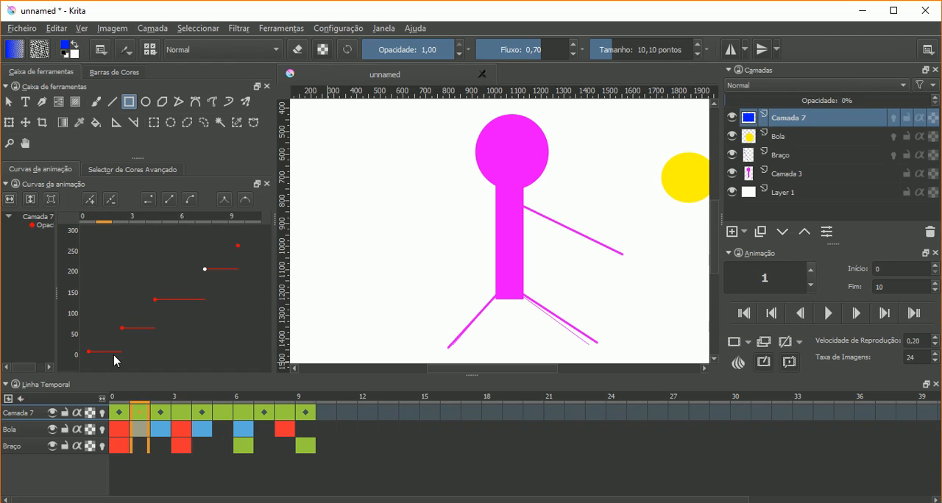
pyautogui.click(120, 227)
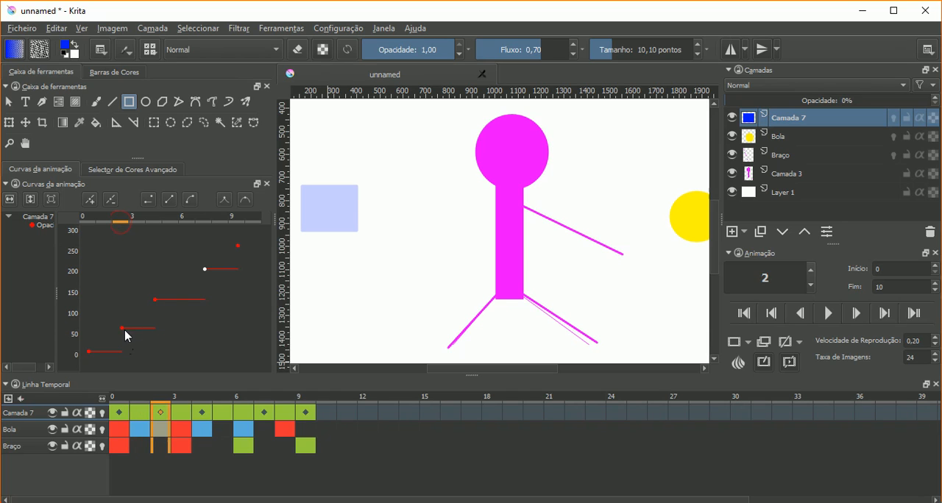
pyautogui.click(139, 220)
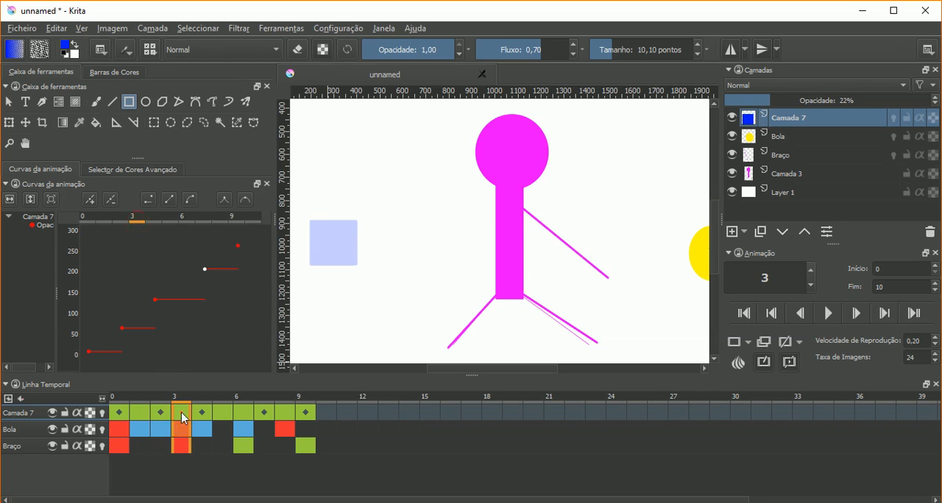
pyautogui.moveTo(183, 418)
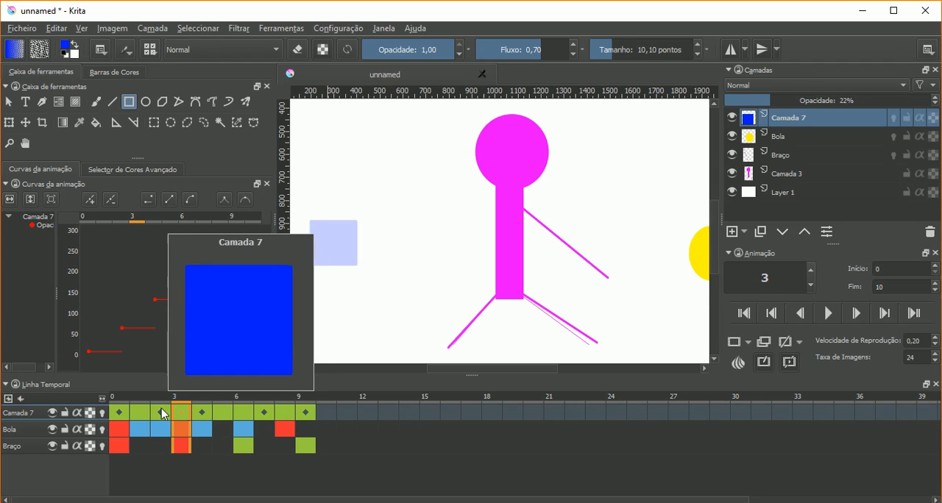
pyautogui.click(124, 414)
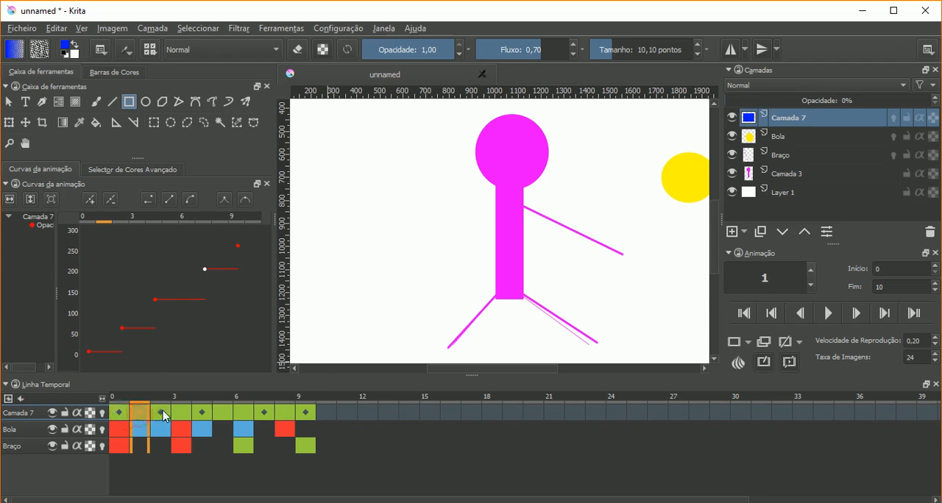
pyautogui.click(162, 410)
pyautogui.click(179, 416)
pyautogui.click(163, 410)
pyautogui.click(179, 416)
pyautogui.click(162, 411)
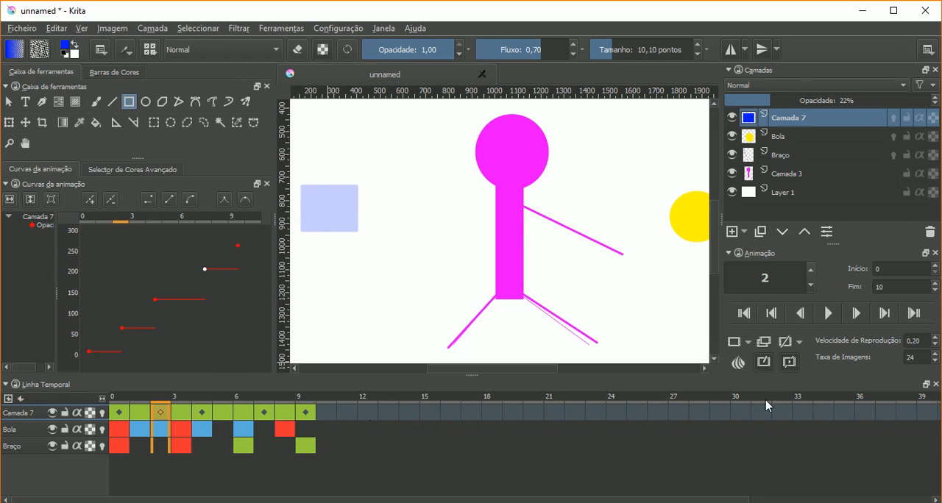
pyautogui.moveTo(704, 441)
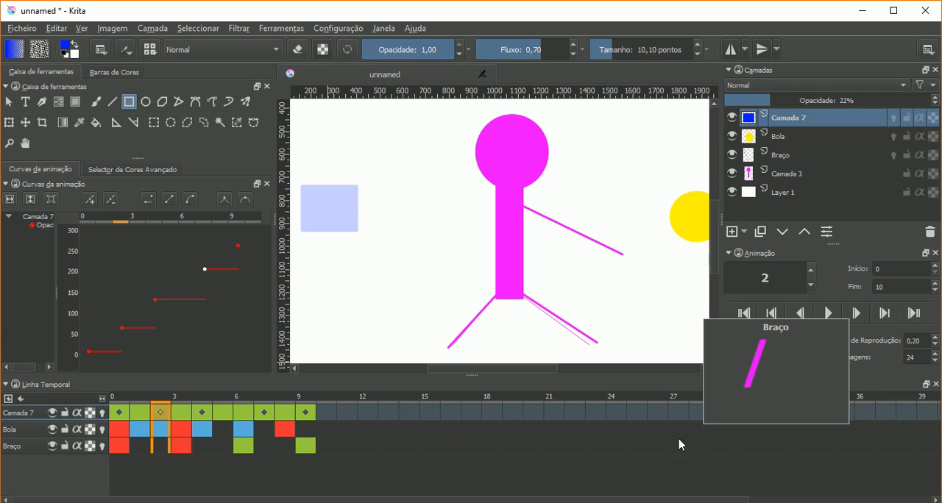
pyautogui.moveTo(534, 418)
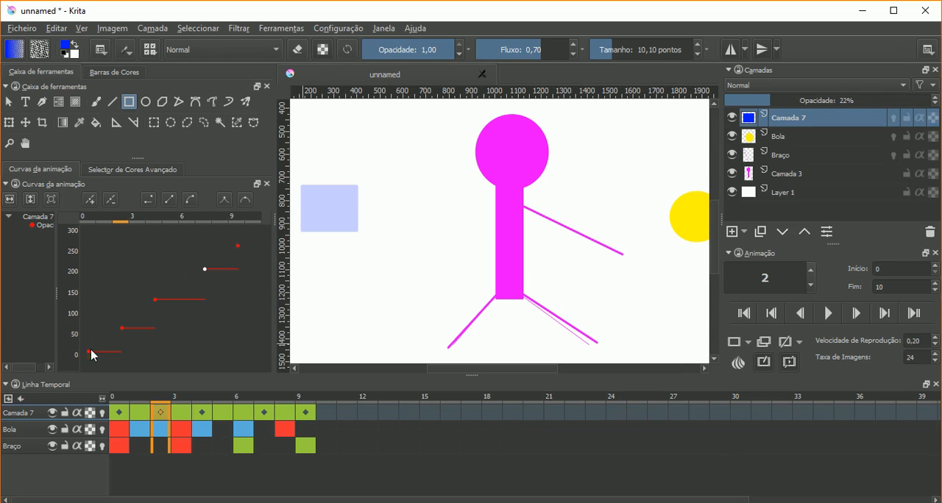
# - Switch the frame 0 opacity keyframe to linear interpolation and compare Camada 7's opacity on frames 0 to 3
pyautogui.click(166, 202)
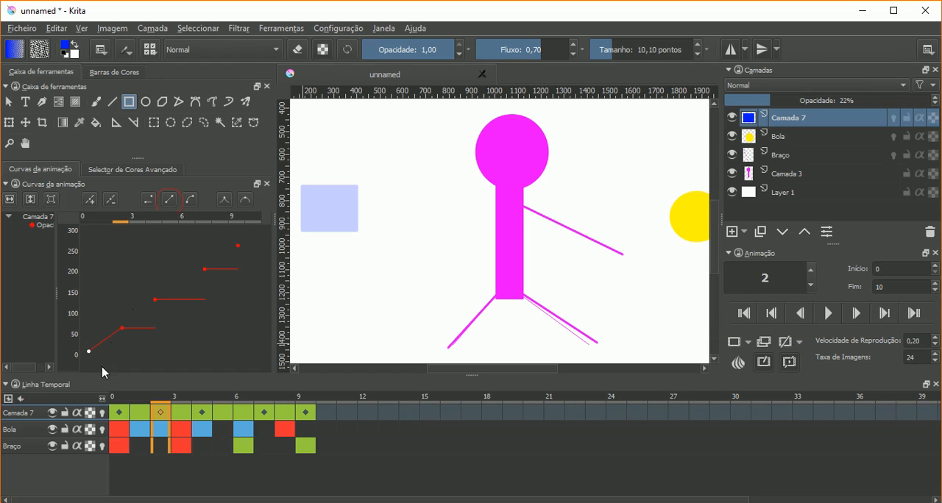
pyautogui.click(118, 410)
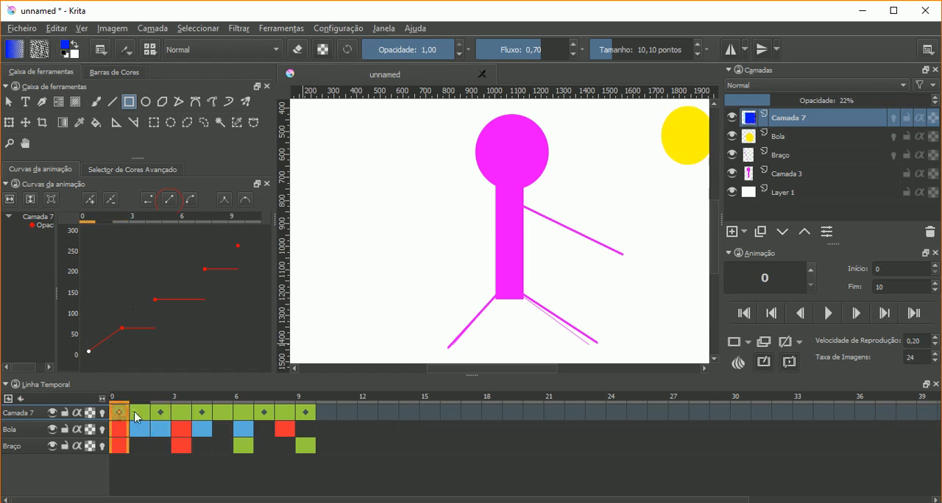
pyautogui.click(138, 412)
pyautogui.click(124, 418)
pyautogui.click(137, 413)
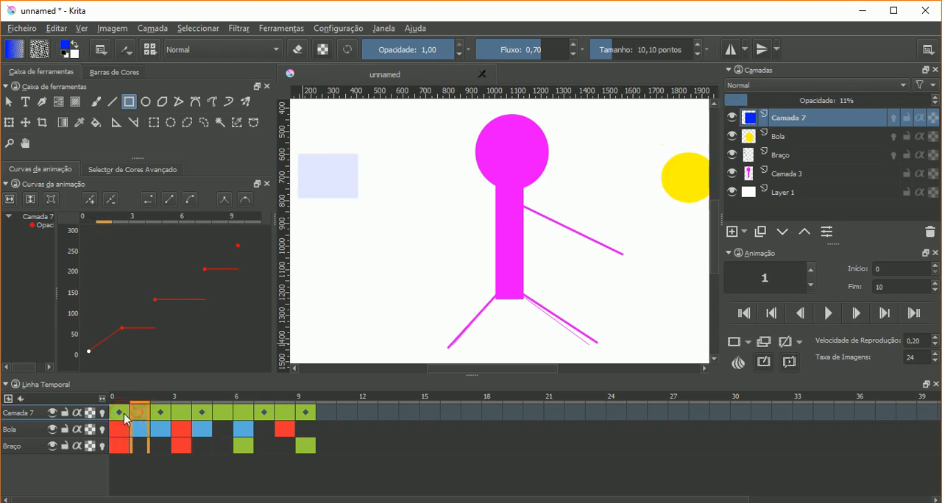
pyautogui.click(157, 413)
pyautogui.click(180, 413)
pyautogui.click(168, 413)
pyautogui.click(180, 413)
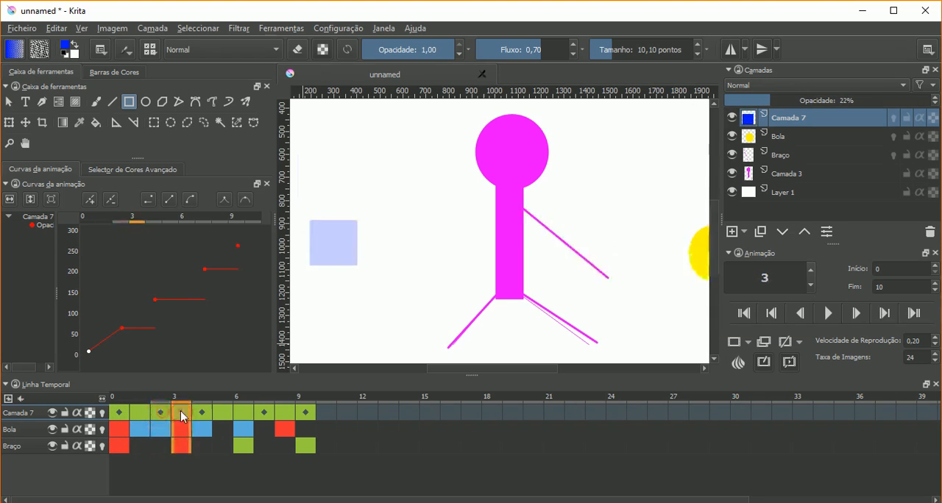
# - Switch the opacity keyframes at frames 2, 4 and 7 to linear interpolation, checking the fade between frames 2 and 3
pyautogui.click(123, 328)
pyautogui.click(173, 200)
pyautogui.click(156, 299)
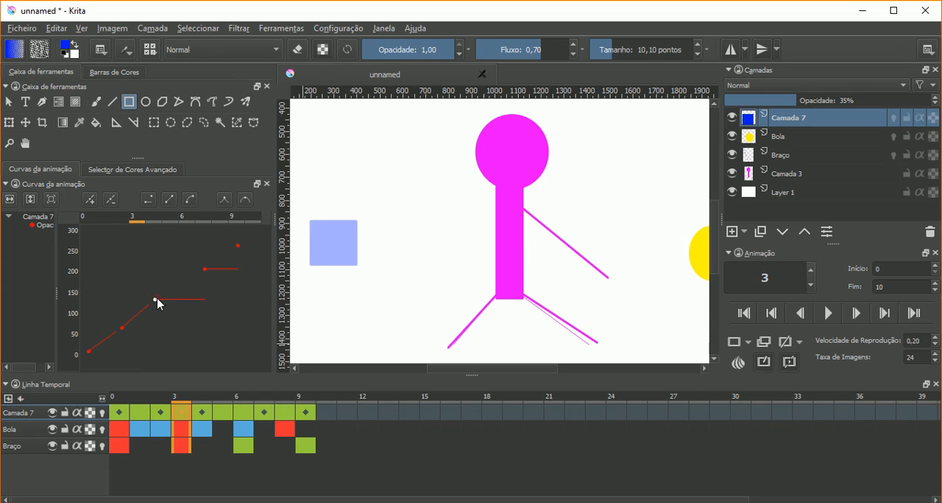
pyautogui.click(169, 200)
pyautogui.click(164, 411)
pyautogui.click(181, 412)
pyautogui.click(161, 412)
pyautogui.click(181, 413)
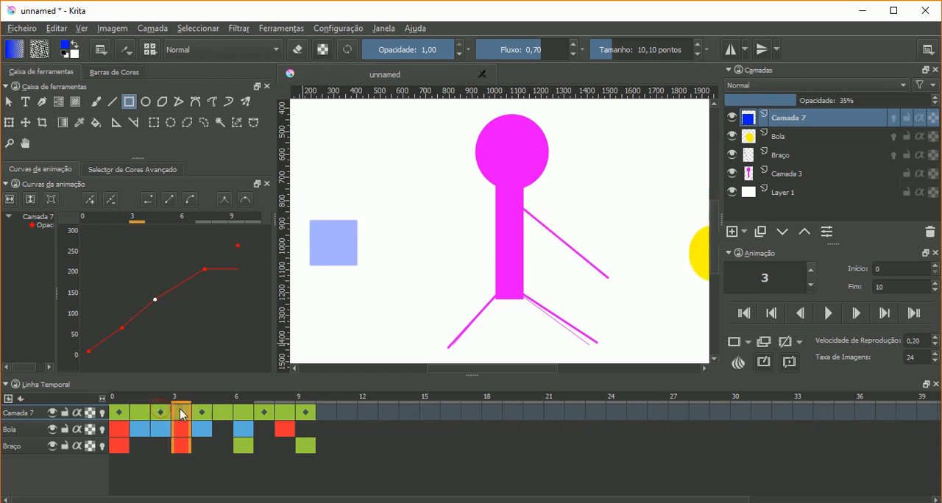
pyautogui.click(204, 270)
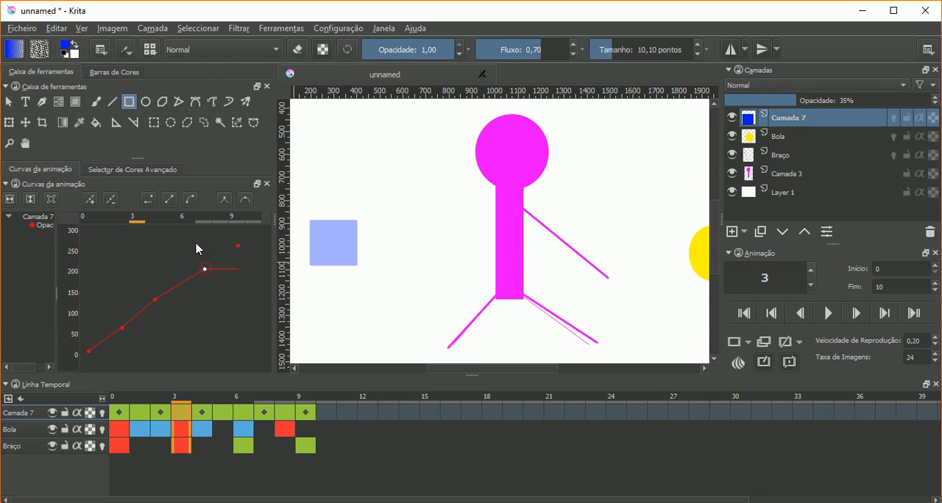
pyautogui.click(168, 200)
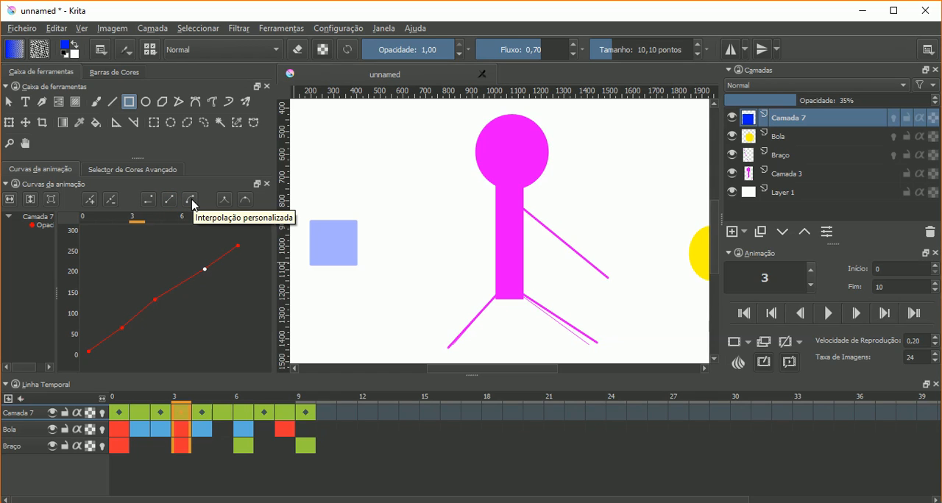
# - Apply custom interpolation to Camada 7's frame 7 opacity keyframe, arch its curve upward towards frame 9, and move the keyframe to frame 6
pyautogui.click(192, 201)
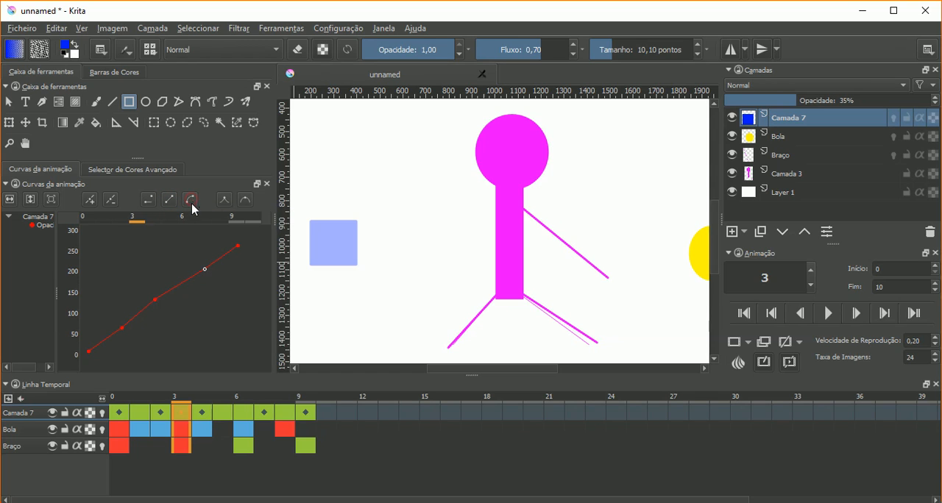
pyautogui.click(205, 268)
pyautogui.moveTo(205, 241)
pyautogui.mouseDown()
pyautogui.moveTo(224, 237)
pyautogui.moveTo(209, 235)
pyautogui.mouseUp()
pyautogui.moveTo(206, 276); pyautogui.dragTo(204, 234)
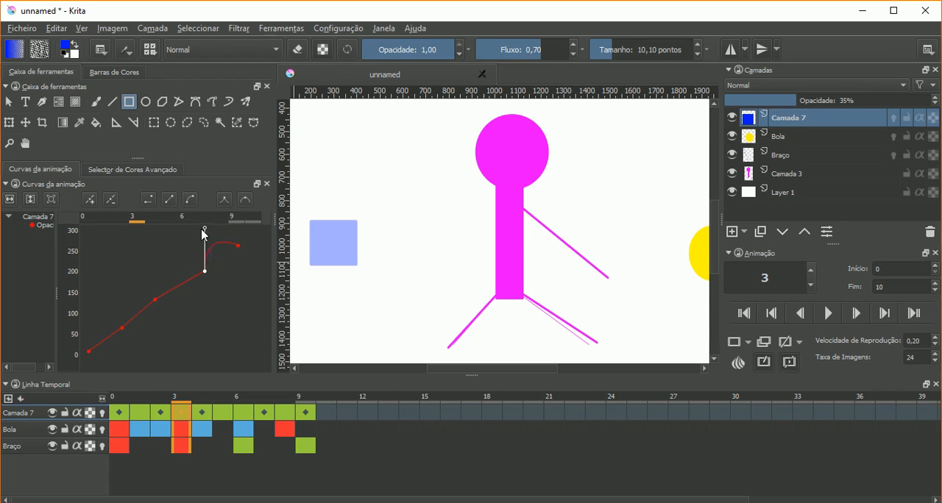
pyautogui.click(204, 271)
pyautogui.moveTo(206, 275); pyautogui.dragTo(189, 264)
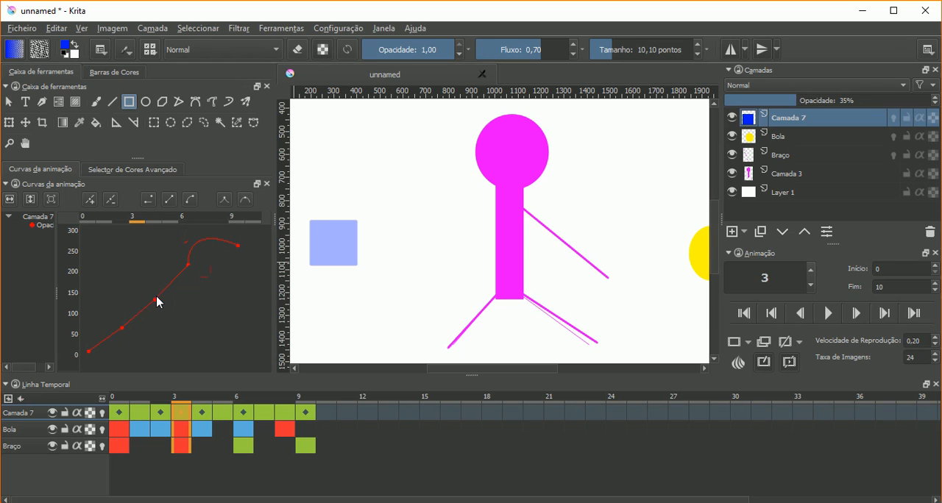
# - Raise the frame 4 opacity keyframe to about 175 and bend the curve segments following frames 4 and 2 upward with custom interpolation
pyautogui.moveTo(154, 298); pyautogui.dragTo(154, 281)
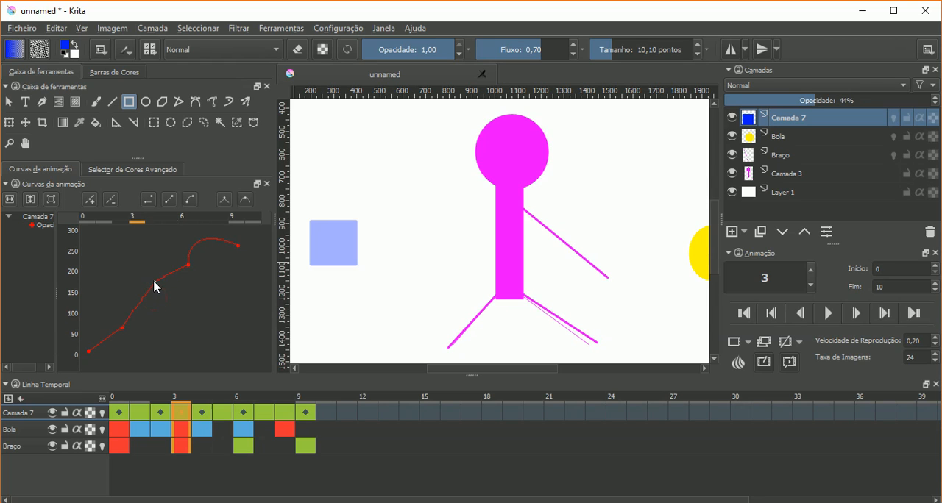
pyautogui.click(156, 280)
pyautogui.click(189, 200)
pyautogui.moveTo(155, 282); pyautogui.dragTo(125, 329)
pyautogui.moveTo(122, 326)
pyautogui.mouseDown()
pyautogui.moveTo(119, 289)
pyautogui.moveTo(127, 324)
pyautogui.moveTo(113, 312)
pyautogui.moveTo(132, 335)
pyautogui.moveTo(122, 324)
pyautogui.mouseUp()
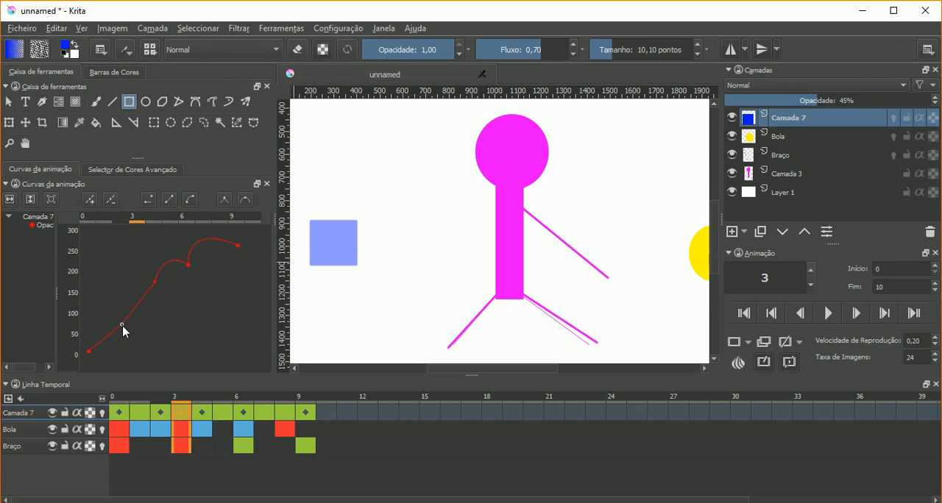
pyautogui.moveTo(123, 326); pyautogui.dragTo(125, 295)
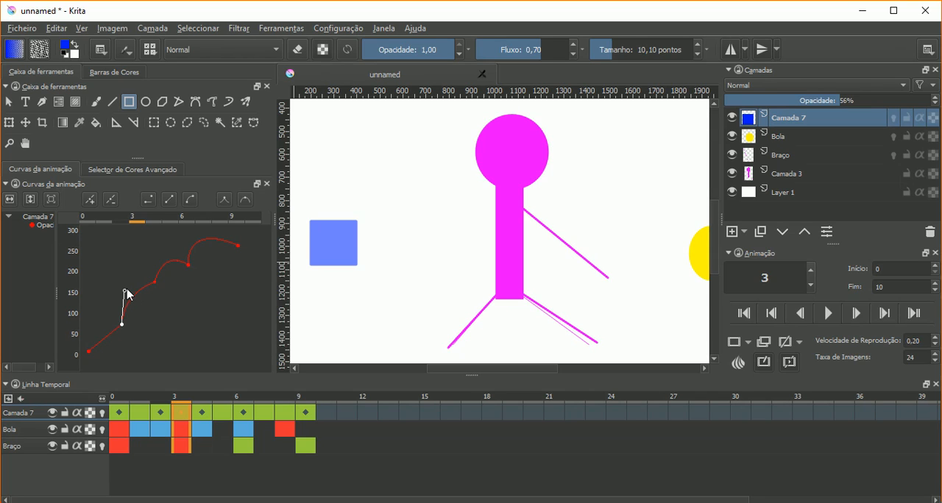
# - Delete Camada 7's intermediate opacity keyframes at frames 2, 4 and 6, keeping only those at frames 0 and 9
pyautogui.click(111, 201)
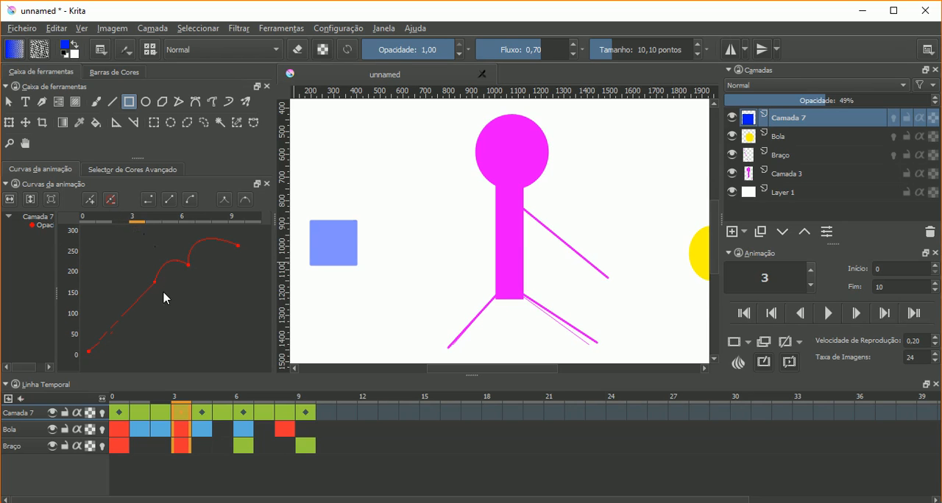
pyautogui.click(112, 201)
pyautogui.click(189, 265)
pyautogui.click(111, 201)
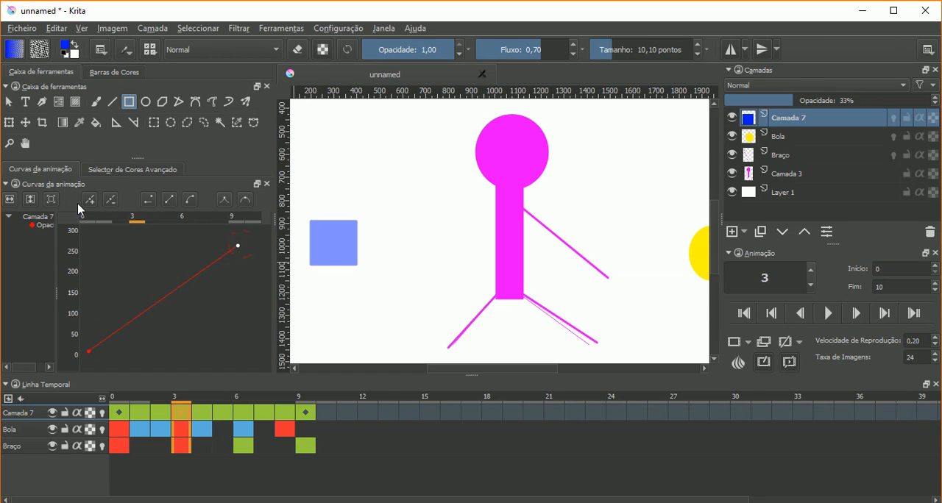
# - Apply custom interpolation to the frame 0 opacity keyframe, pull its handle to about 245 near frame 3, and play the animation
pyautogui.click(11, 201)
pyautogui.click(190, 200)
pyautogui.click(231, 248)
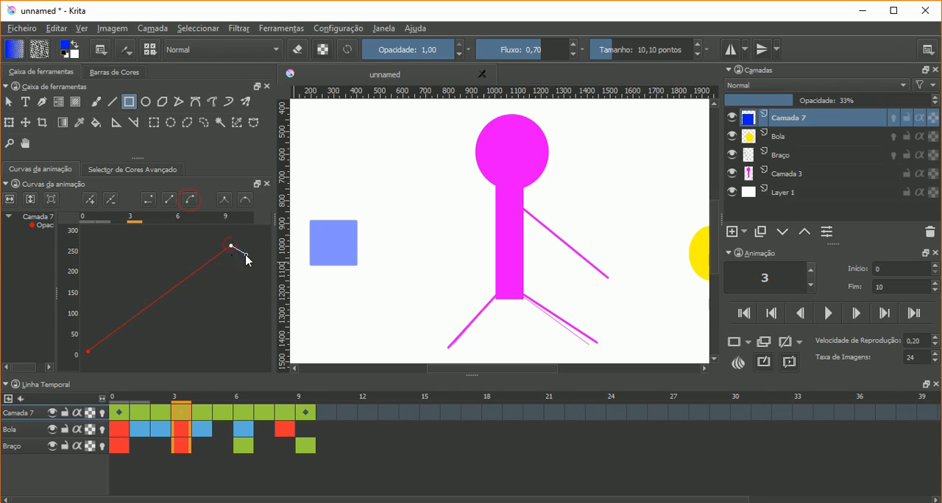
pyautogui.moveTo(269, 245); pyautogui.dragTo(237, 265)
pyautogui.click(189, 199)
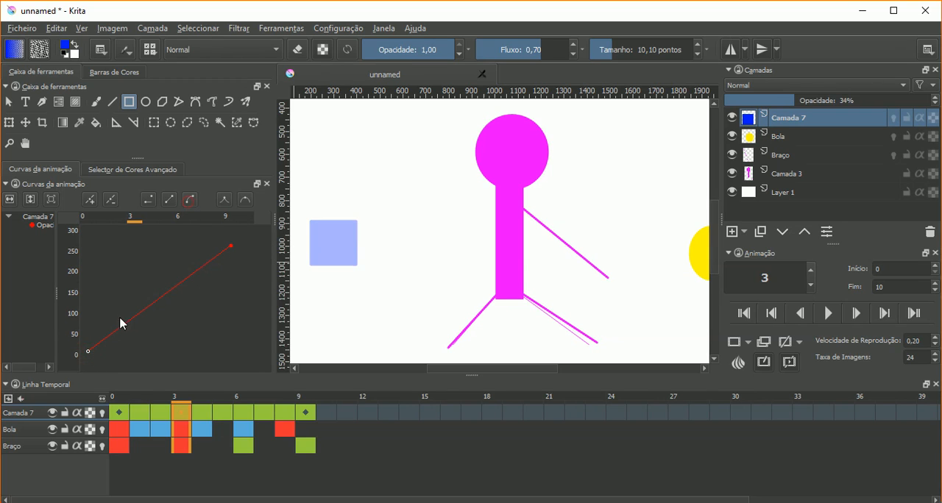
pyautogui.moveTo(84, 351); pyautogui.dragTo(139, 255)
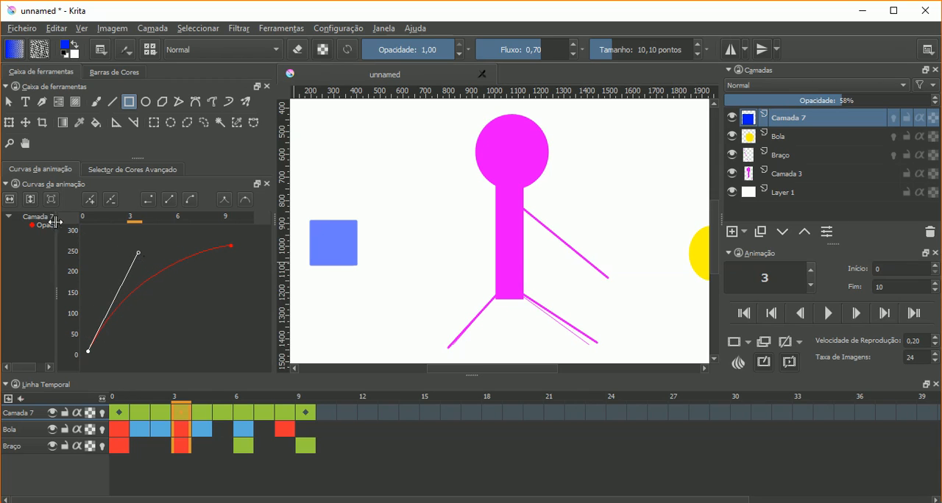
pyautogui.click(828, 314)
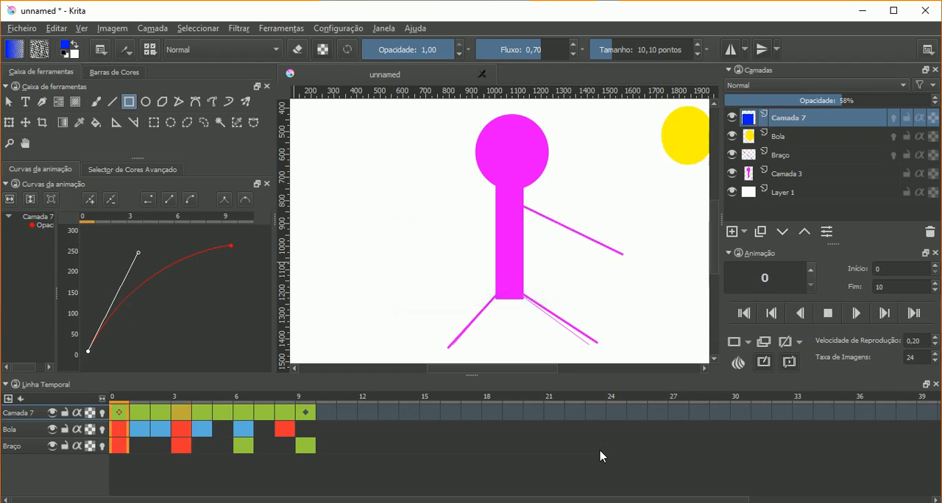
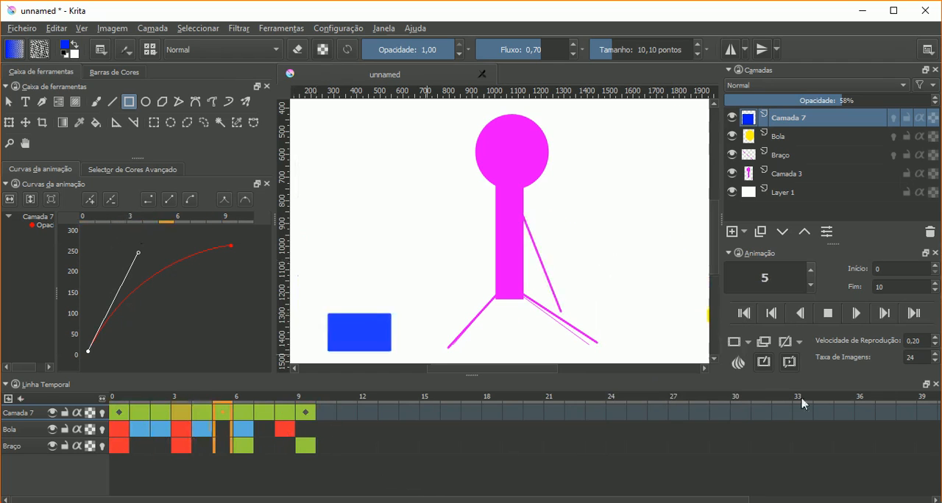
# - Raise Camada 7's frame 0 opacity keyframe to about 40 with sharp tangents, reapply custom interpolation and return it to about 10
pyautogui.click(225, 200)
pyautogui.moveTo(86, 352)
pyautogui.mouseDown()
pyautogui.moveTo(115, 352)
pyautogui.moveTo(94, 336)
pyautogui.moveTo(84, 354)
pyautogui.moveTo(98, 340)
pyautogui.mouseUp()
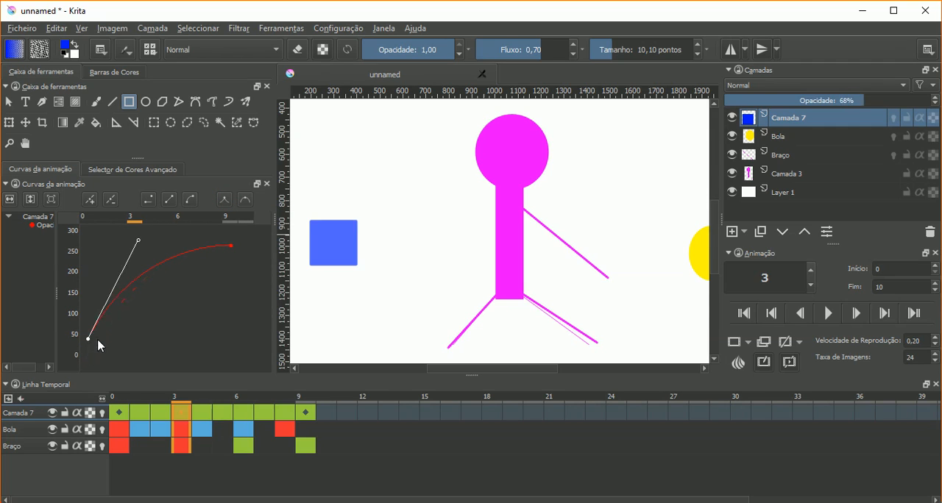
pyautogui.click(190, 201)
pyautogui.moveTo(88, 339)
pyautogui.mouseDown()
pyautogui.moveTo(97, 342)
pyautogui.moveTo(81, 337)
pyautogui.moveTo(87, 351)
pyautogui.mouseUp()
# - Pull the frame 9 opacity keyframe's handles independently, the incoming one to about 270 near frame 7 and the outgoing one to about 185
pyautogui.click(232, 247)
pyautogui.moveTo(237, 266); pyautogui.dragTo(127, 249)
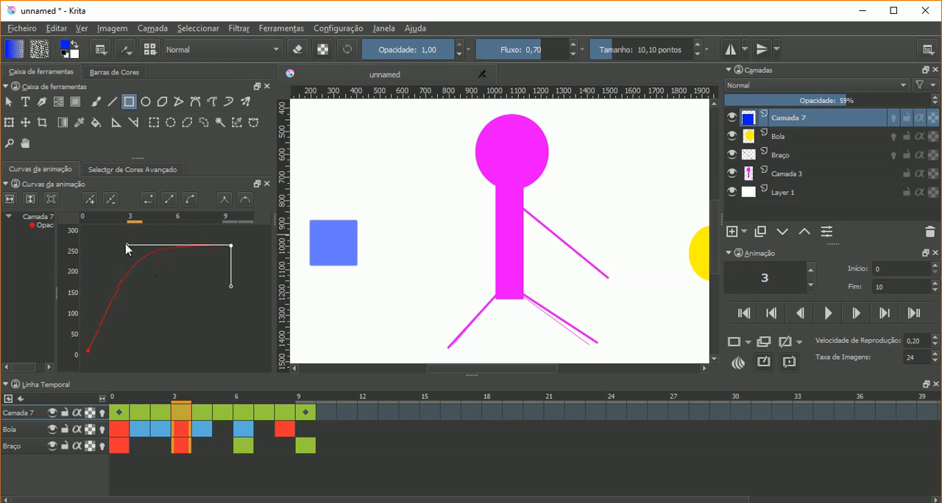
pyautogui.moveTo(231, 296)
pyautogui.mouseDown()
pyautogui.moveTo(218, 319)
pyautogui.moveTo(238, 299)
pyautogui.mouseUp()
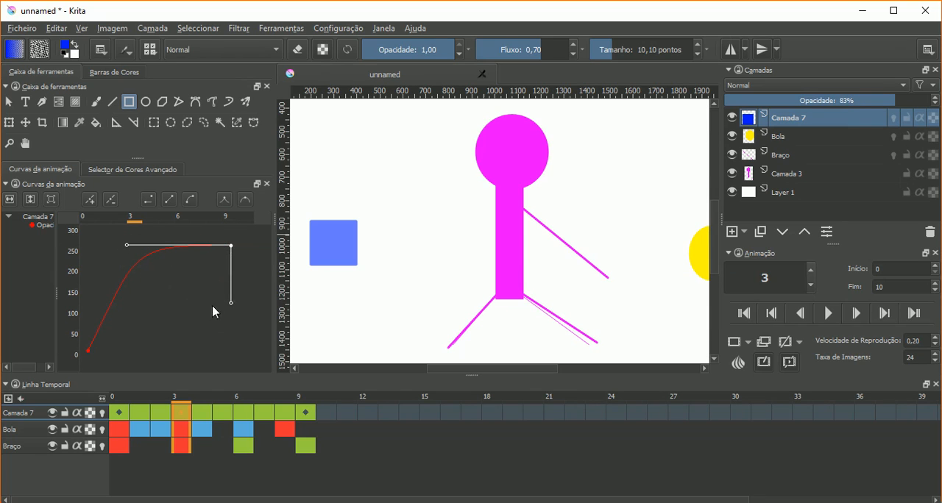
pyautogui.moveTo(129, 251); pyautogui.dragTo(201, 240)
pyautogui.moveTo(233, 310); pyautogui.dragTo(263, 278)
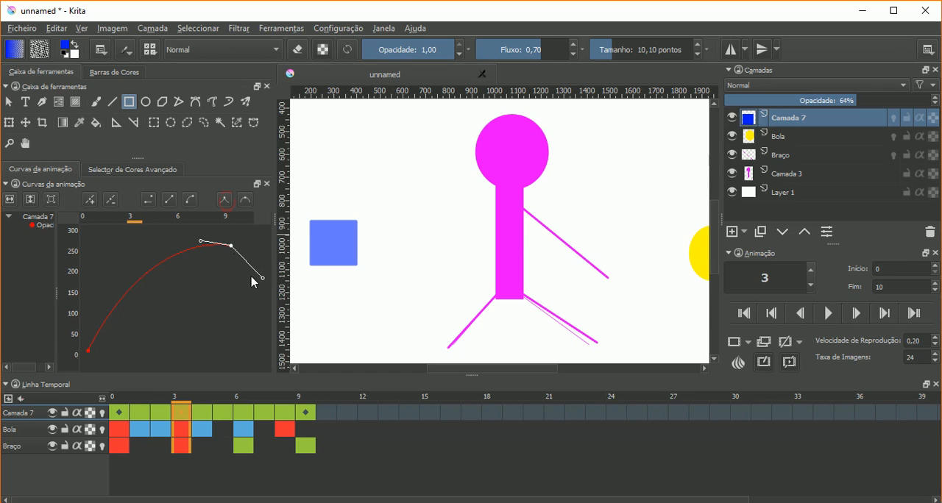
# - Reshape the curve at the frame 9 keyframe, with its incoming handle at about 240 near frame 5 and its outgoing handle at about 160
pyautogui.moveTo(263, 279); pyautogui.dragTo(242, 286)
pyautogui.moveTo(201, 242); pyautogui.dragTo(171, 235)
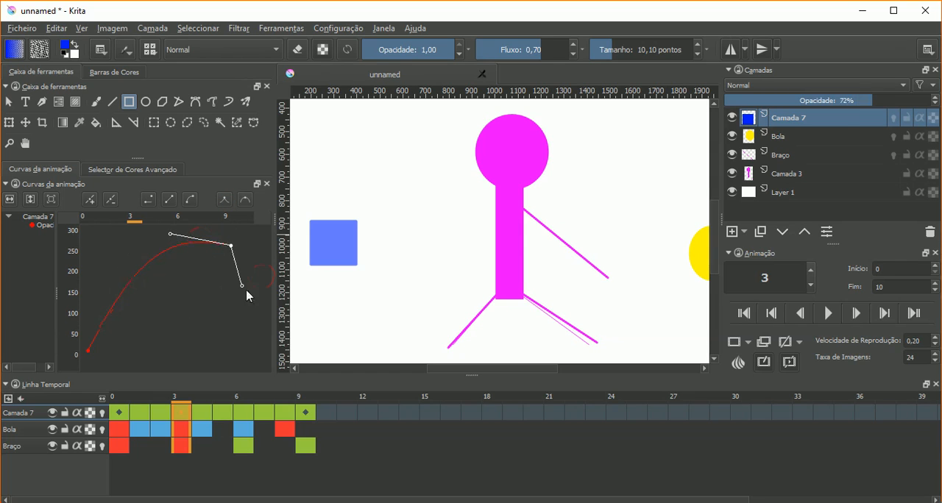
pyautogui.moveTo(242, 285); pyautogui.dragTo(255, 271)
pyautogui.moveTo(170, 236); pyautogui.dragTo(167, 256)
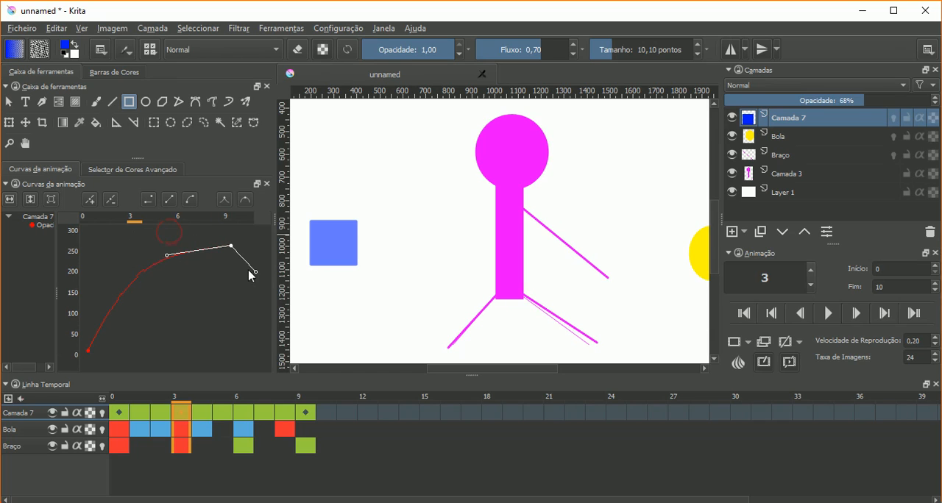
pyautogui.moveTo(258, 274)
pyautogui.mouseDown()
pyautogui.moveTo(226, 291)
pyautogui.moveTo(246, 276)
pyautogui.moveTo(236, 289)
pyautogui.moveTo(251, 289)
pyautogui.mouseUp()
# - Pull the frame 9 keyframe's incoming handle up near frame 8, switch the keyframe to smooth tangents and adjust its outgoing handle
pyautogui.click(230, 246)
pyautogui.click(224, 200)
pyautogui.moveTo(168, 256); pyautogui.dragTo(216, 234)
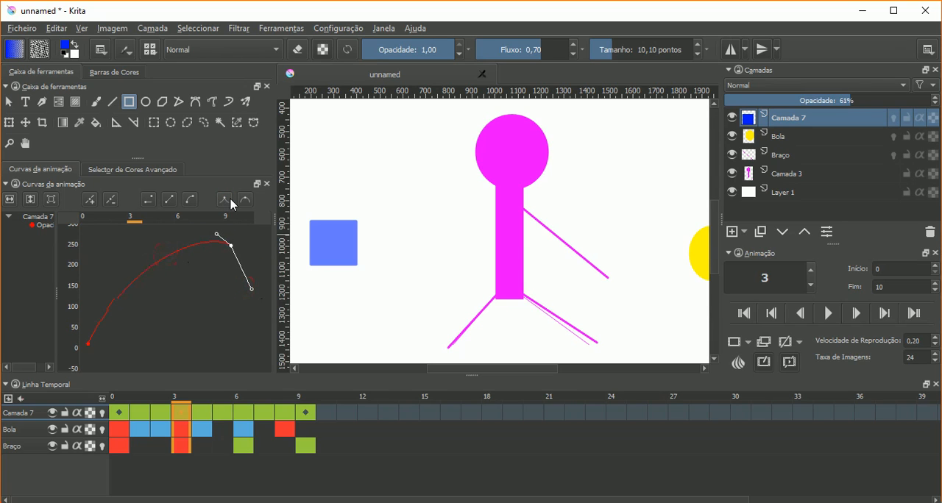
pyautogui.click(248, 202)
pyautogui.moveTo(262, 290)
pyautogui.mouseDown()
pyautogui.moveTo(199, 297)
pyautogui.moveTo(253, 253)
pyautogui.moveTo(234, 262)
pyautogui.moveTo(260, 254)
pyautogui.moveTo(236, 256)
pyautogui.moveTo(246, 281)
pyautogui.moveTo(256, 275)
pyautogui.moveTo(261, 248)
pyautogui.moveTo(242, 273)
pyautogui.moveTo(257, 275)
pyautogui.mouseUp()
# - Add an opacity keyframe at frame 3 with its incoming handle raised, and place the keyframe at about 160
pyautogui.click(152, 264)
pyautogui.click(136, 279)
pyautogui.moveTo(135, 284); pyautogui.dragTo(133, 302)
pyautogui.moveTo(133, 279); pyautogui.dragTo(178, 251)
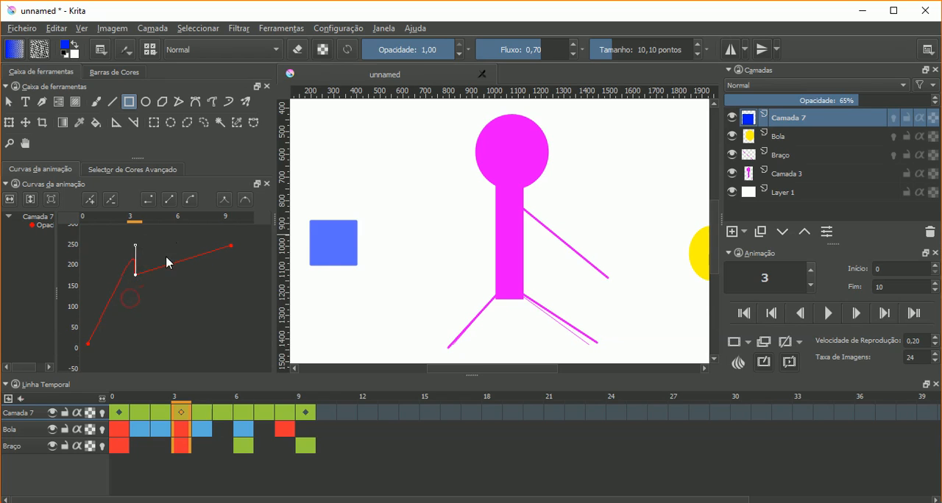
pyautogui.moveTo(137, 279)
pyautogui.mouseDown()
pyautogui.moveTo(139, 294)
pyautogui.moveTo(139, 273)
pyautogui.moveTo(136, 282)
pyautogui.mouseUp()
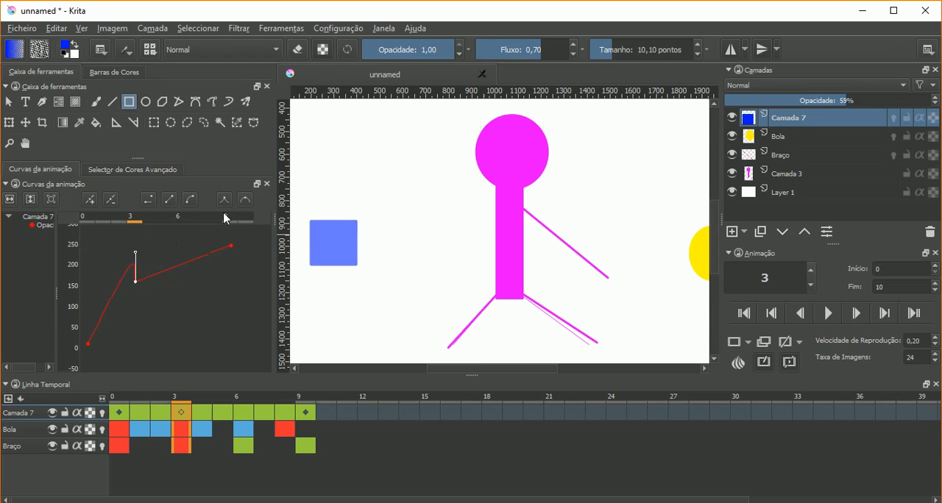
# - Apply sharp tangents to the frame 3 opacity keyframe and move it to frame 4 at about 130
pyautogui.click(136, 281)
pyautogui.moveTo(135, 254)
pyautogui.mouseDown()
pyautogui.moveTo(125, 267)
pyautogui.moveTo(142, 247)
pyautogui.moveTo(126, 261)
pyautogui.moveTo(143, 307)
pyautogui.moveTo(178, 311)
pyautogui.moveTo(123, 324)
pyautogui.moveTo(136, 252)
pyautogui.mouseUp()
pyautogui.click(223, 201)
pyautogui.moveTo(135, 285); pyautogui.dragTo(167, 279)
pyautogui.click(224, 199)
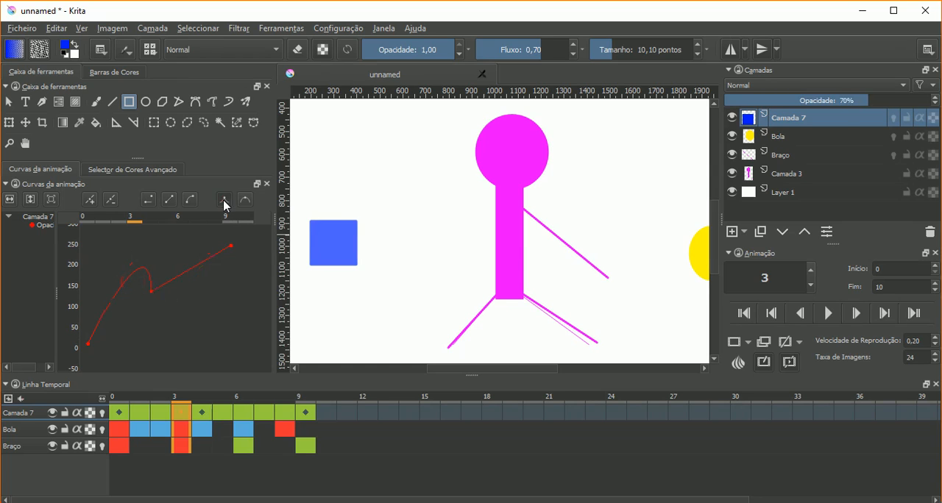
pyautogui.click(150, 290)
pyautogui.moveTo(152, 293)
pyautogui.mouseDown()
pyautogui.moveTo(169, 315)
pyautogui.moveTo(145, 300)
pyautogui.moveTo(150, 294)
pyautogui.mouseUp()
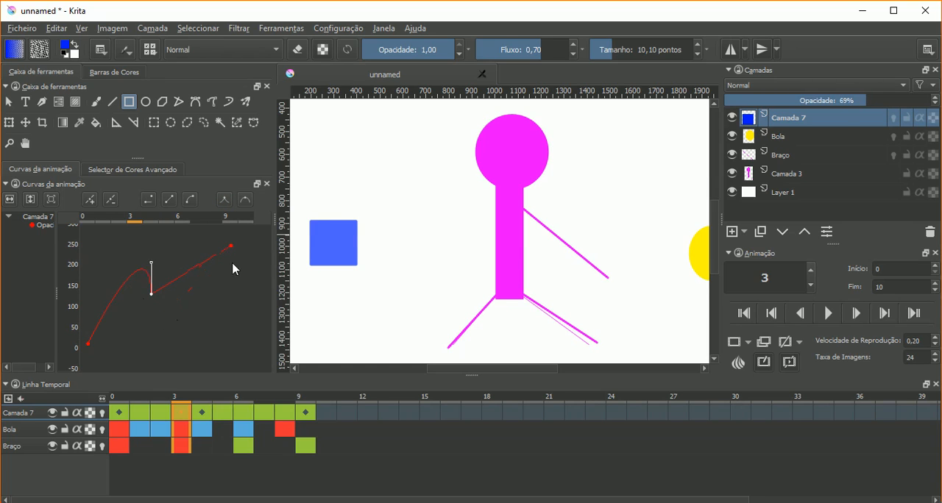
# - Delete the frame 4 opacity keyframe and pull the frame 9 keyframe's incoming handle down to about 160 near frame 8
pyautogui.moveTo(231, 246); pyautogui.dragTo(233, 278)
pyautogui.click(151, 294)
pyautogui.click(110, 200)
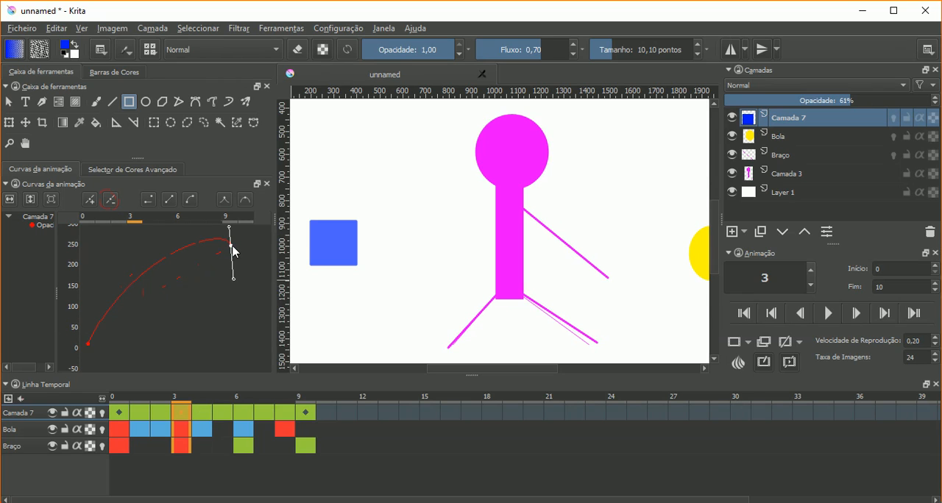
pyautogui.moveTo(234, 280); pyautogui.dragTo(269, 261)
pyautogui.moveTo(214, 241); pyautogui.dragTo(210, 284)
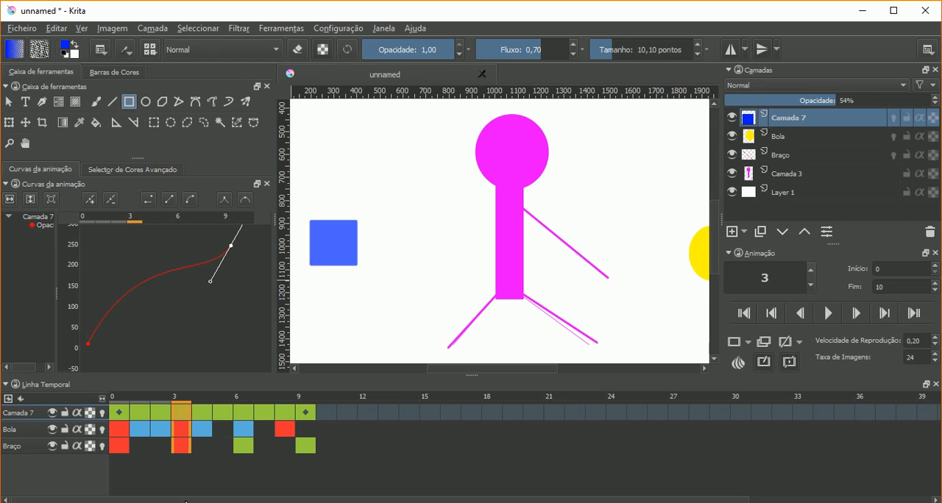
pyautogui.click(115, 171)
pyautogui.click(51, 171)
pyautogui.click(145, 174)
pyautogui.click(58, 173)
# - Play the animation to preview the reshaped opacity curve, and stop it
pyautogui.click(827, 315)
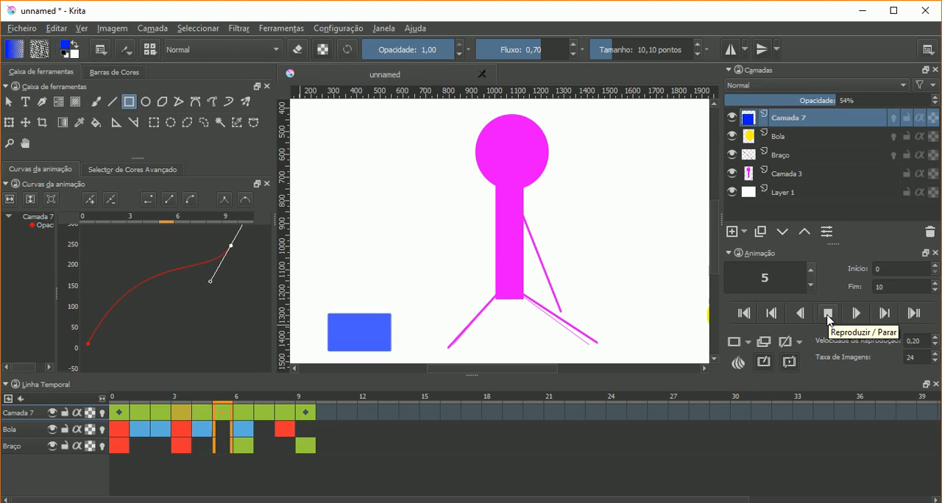
pyautogui.click(829, 315)
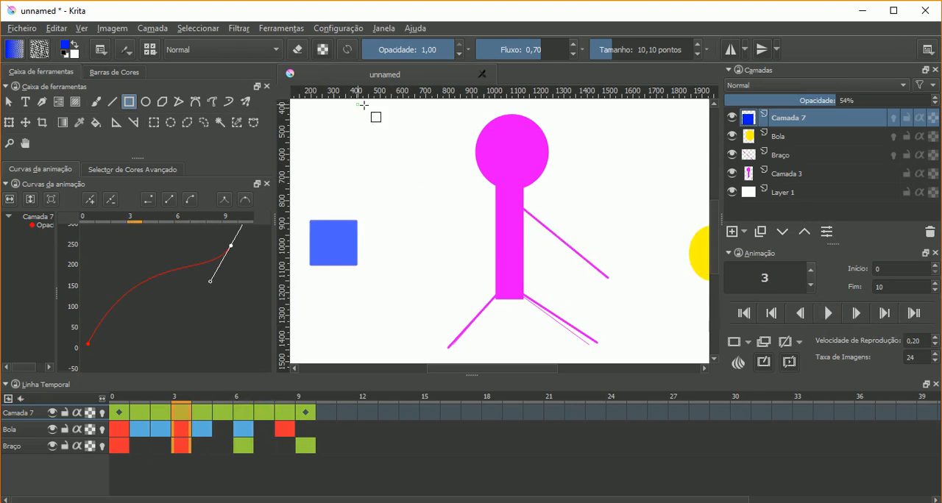
# - Open the animation rendering settings (Desenhar a Animação) and keep "frame" as the image sequence's base name
pyautogui.click(22, 28)
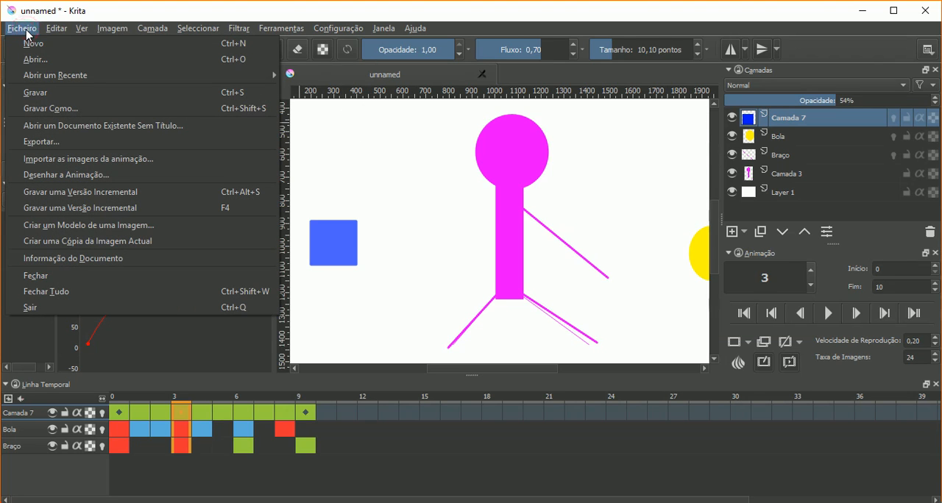
pyautogui.click(95, 175)
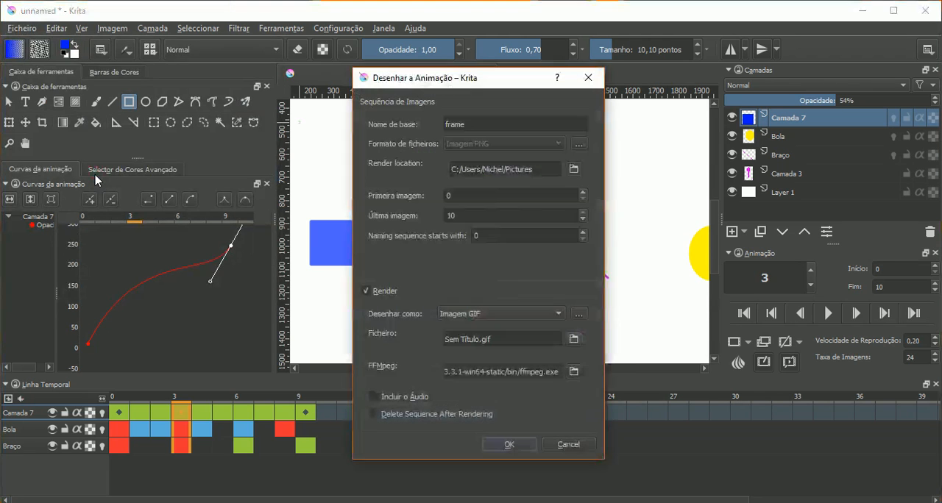
pyautogui.moveTo(436, 91); pyautogui.dragTo(724, 107)
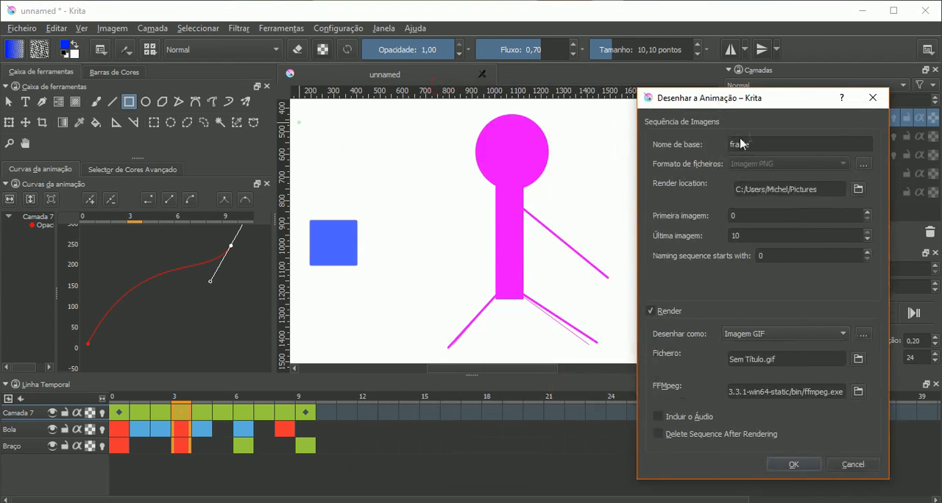
pyautogui.doubleClick(769, 144)
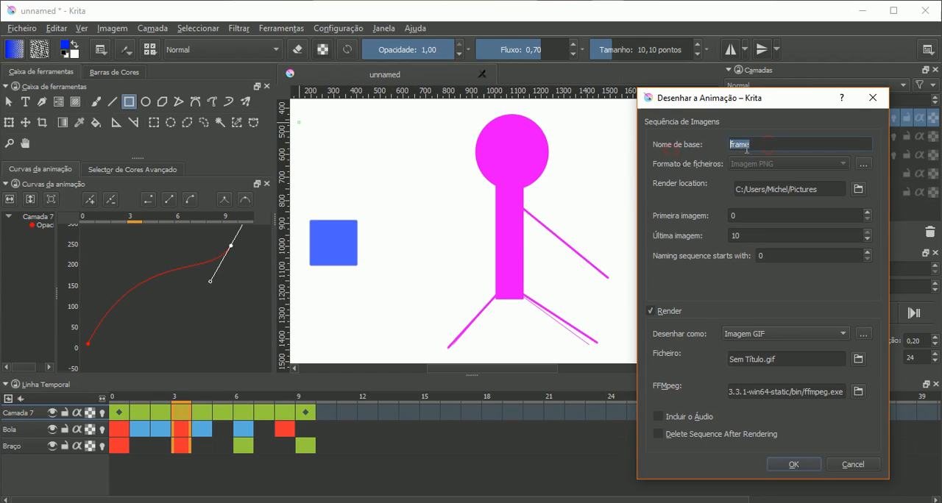
pyautogui.moveTo(771, 145); pyautogui.dragTo(715, 150)
# - Disable the Render option and choose Imagem PNG as the image sequence's file format
pyautogui.click(664, 314)
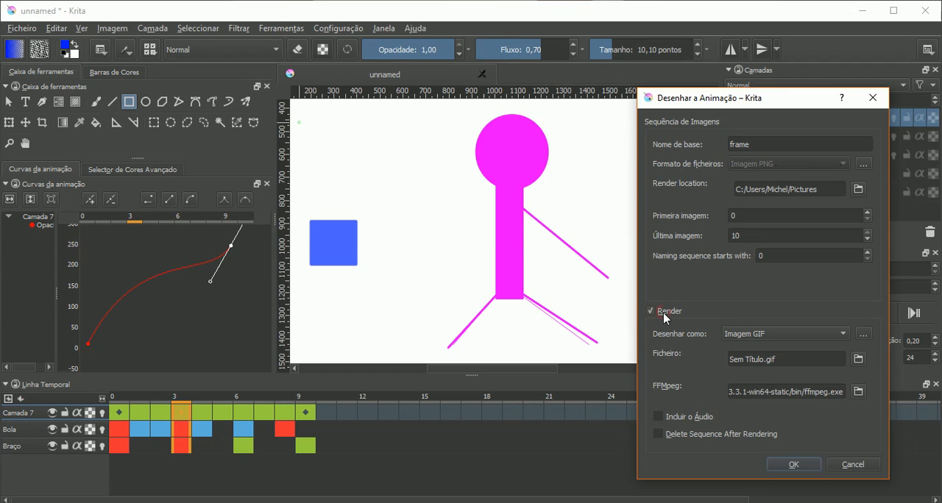
pyautogui.click(664, 316)
pyautogui.click(800, 168)
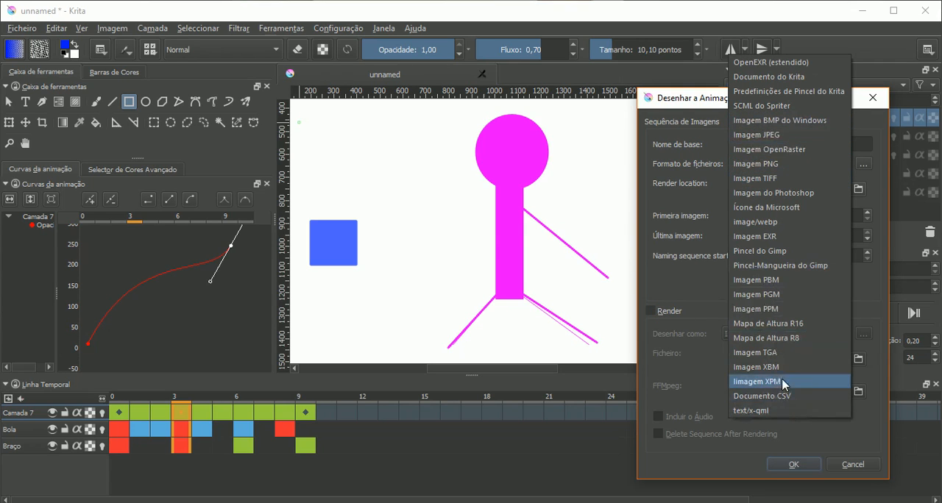
pyautogui.click(780, 164)
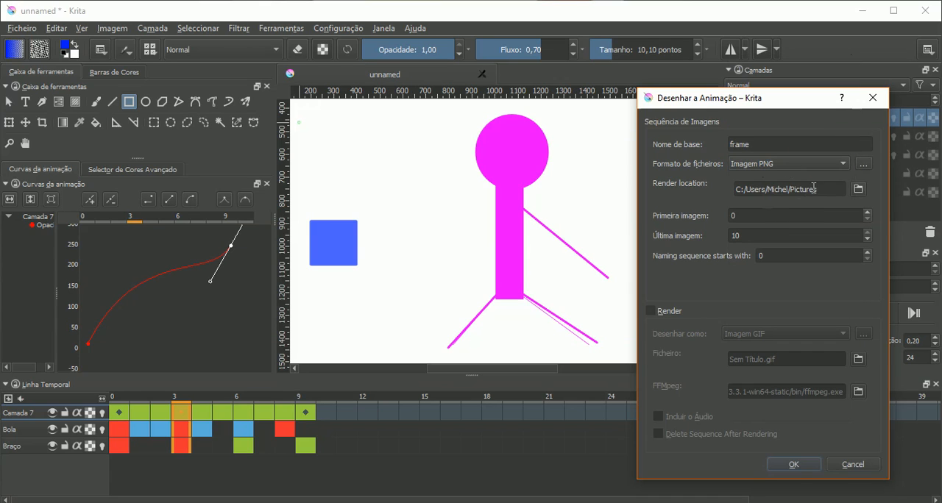
# - Create a folder named Nova pasta on the Jogos (E:) drive and choose it as the render location
pyautogui.moveTo(823, 186); pyautogui.dragTo(749, 186)
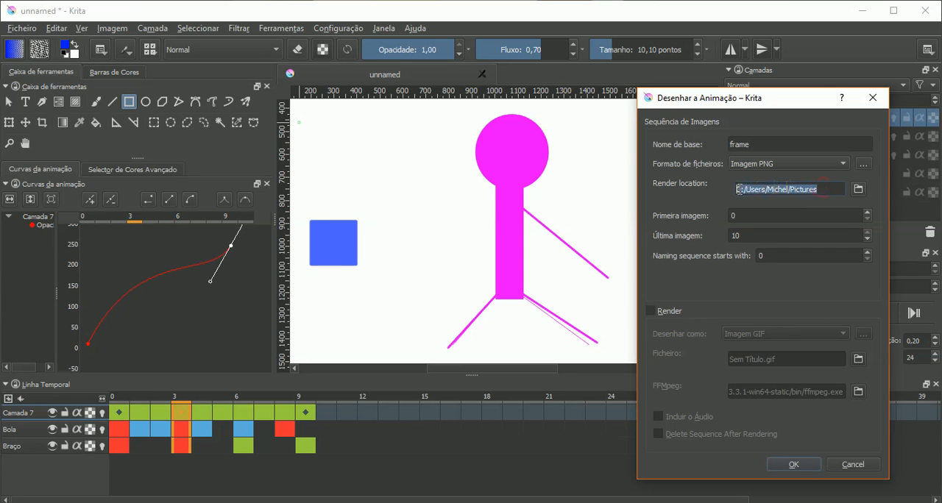
pyautogui.click(858, 189)
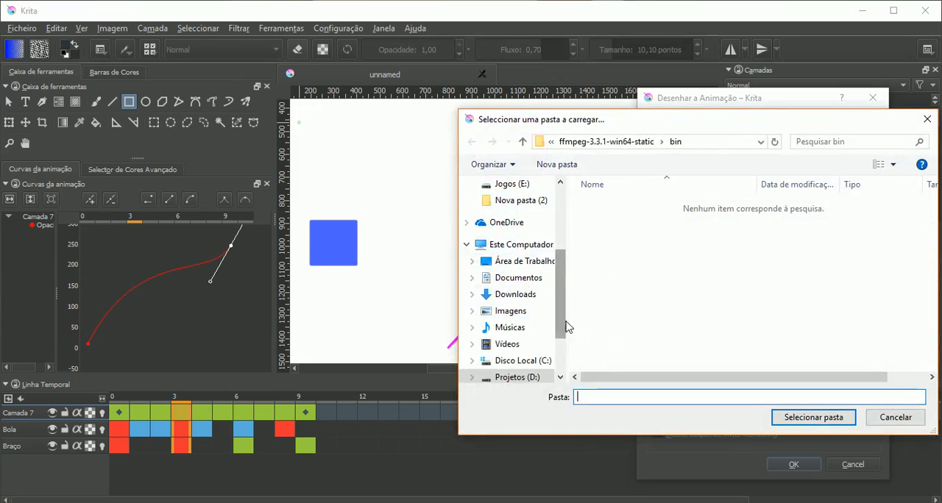
pyautogui.moveTo(561, 326); pyautogui.dragTo(562, 357)
pyautogui.click(509, 316)
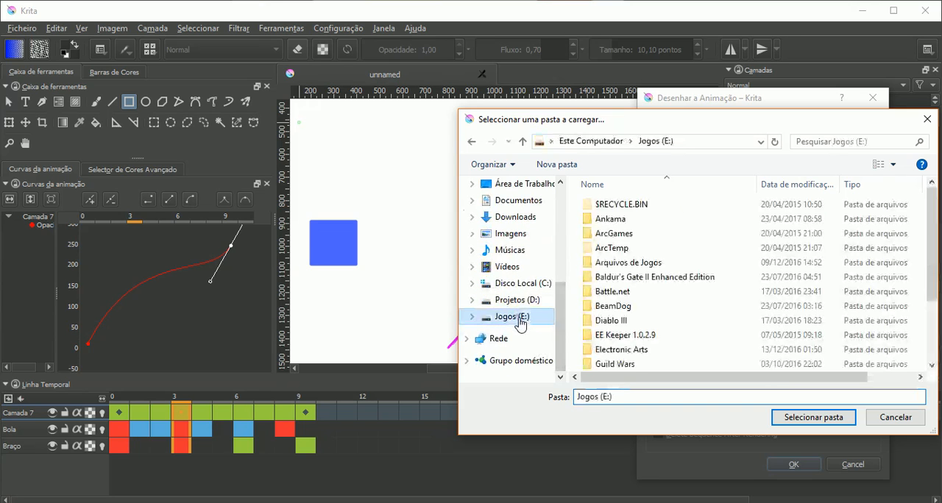
pyautogui.click(550, 169)
pyautogui.press('Return')
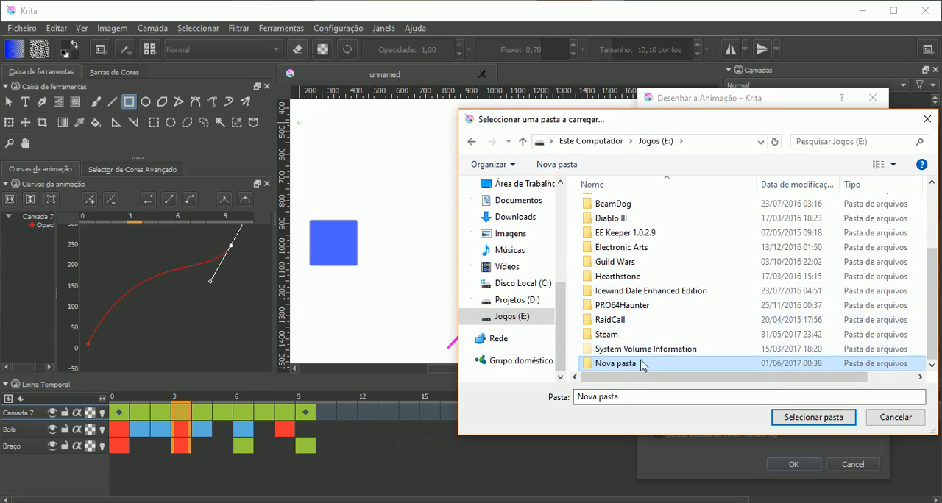
pyautogui.doubleClick(626, 363)
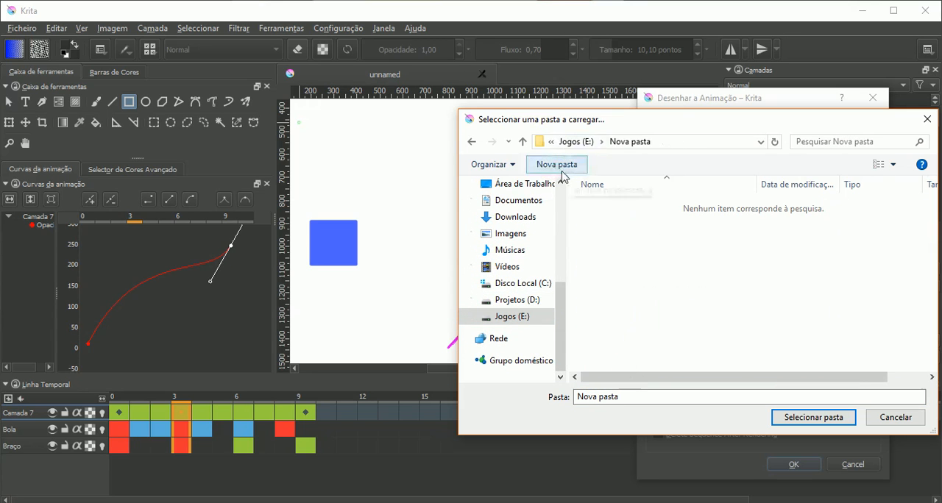
pyautogui.click(698, 395)
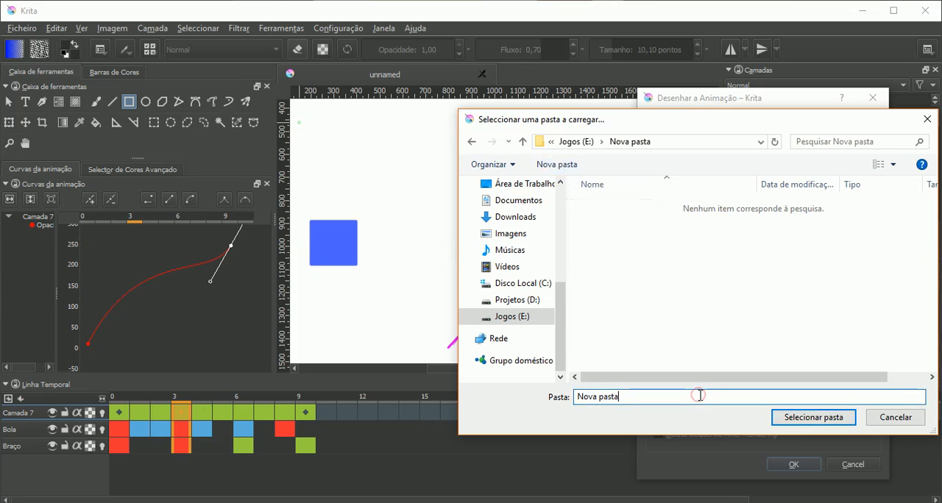
pyautogui.click(810, 417)
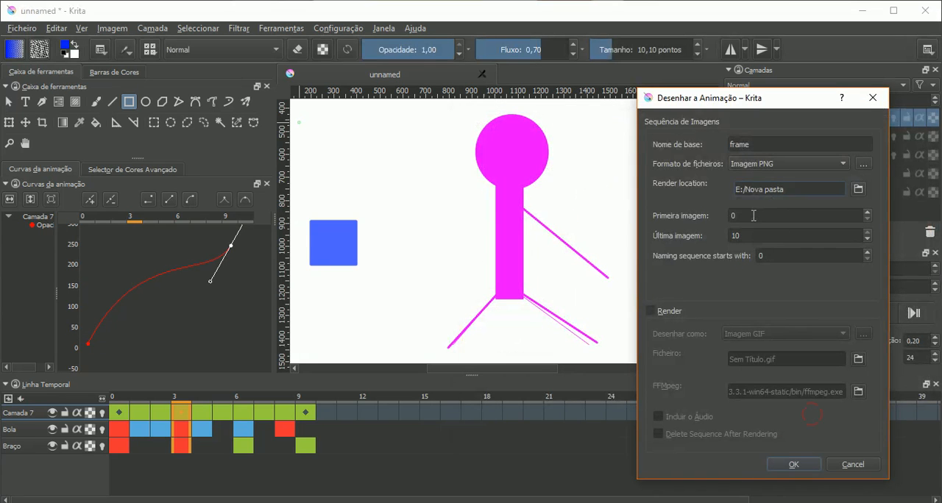
# - Keep the frame range 0 to 10 with naming starting at 0, and export the animation as an image sequence
pyautogui.moveTo(750, 98); pyautogui.dragTo(529, 74)
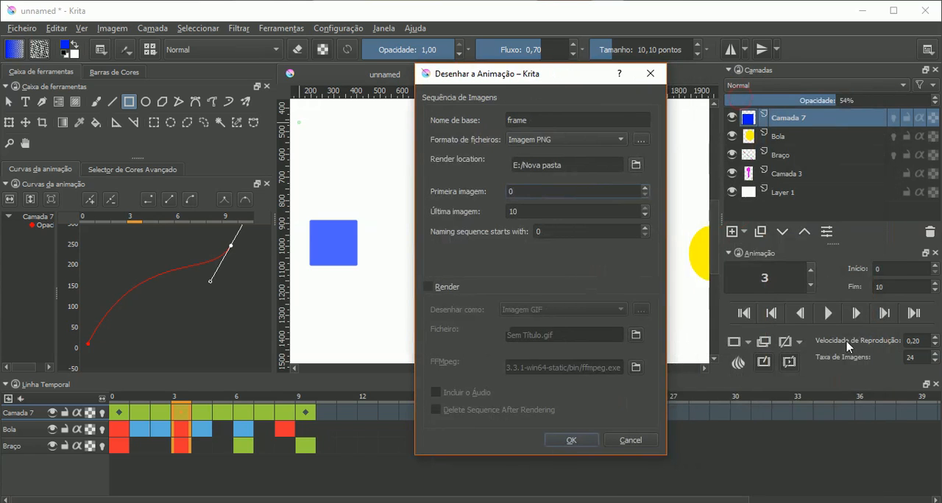
pyautogui.moveTo(531, 209); pyautogui.dragTo(499, 211)
pyautogui.doubleClick(573, 233)
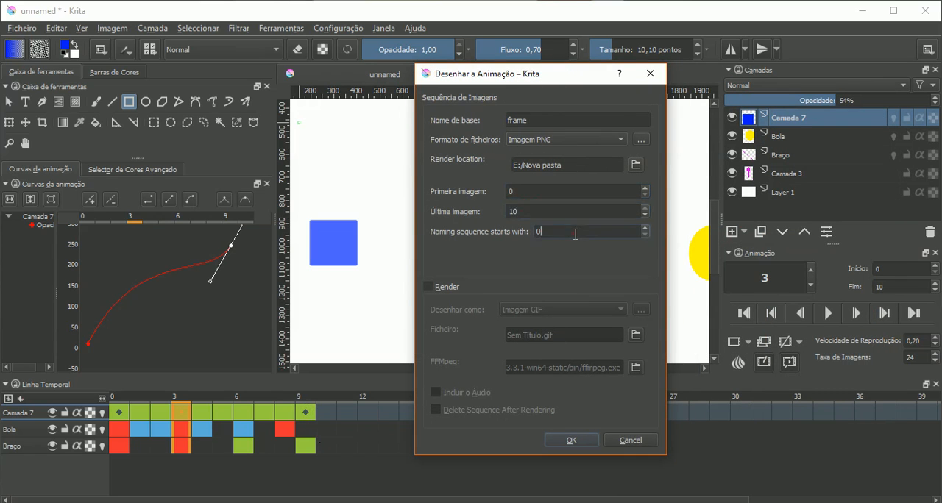
pyautogui.click(539, 190)
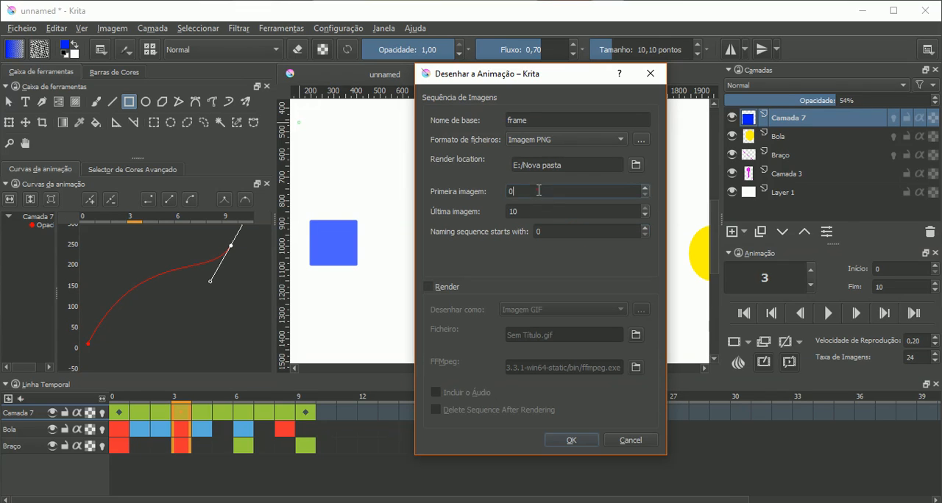
pyautogui.click(577, 442)
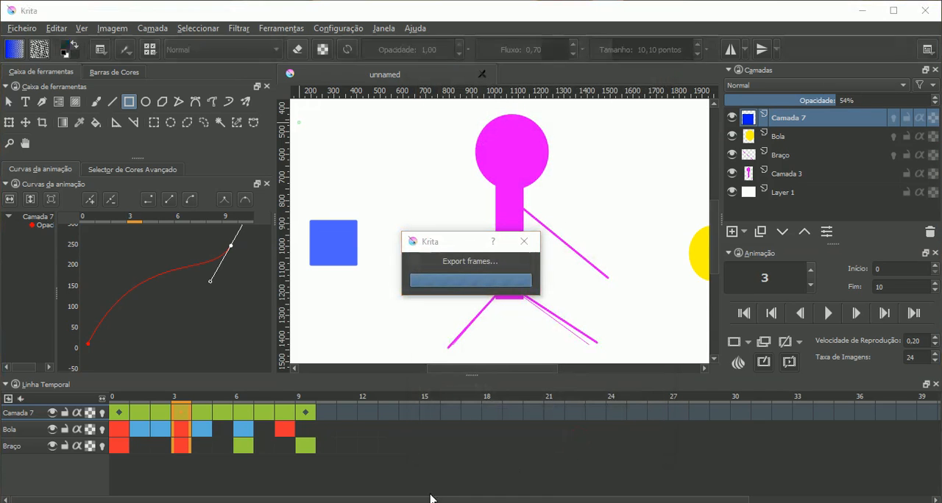
# - Switch to File Explorer and open the Nova pasta folder on the Jogos (E:) drive
pyautogui.click(323, 501)
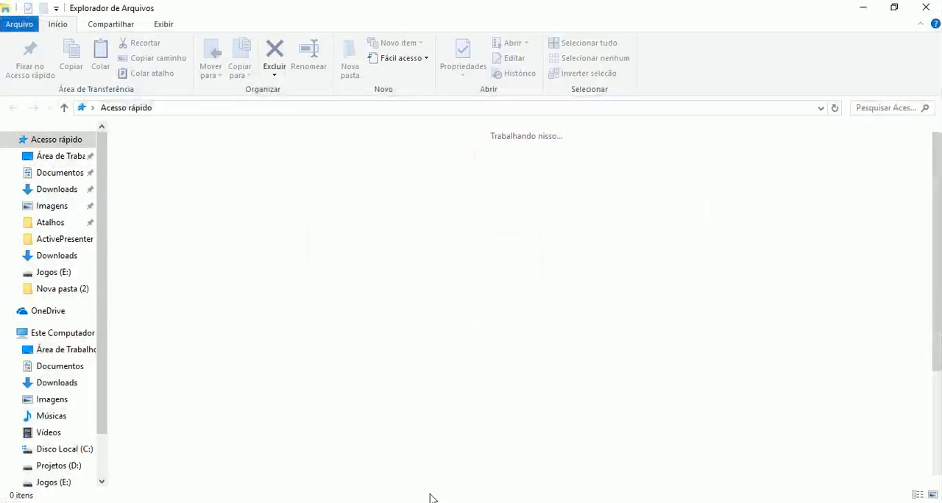
pyautogui.click(53, 483)
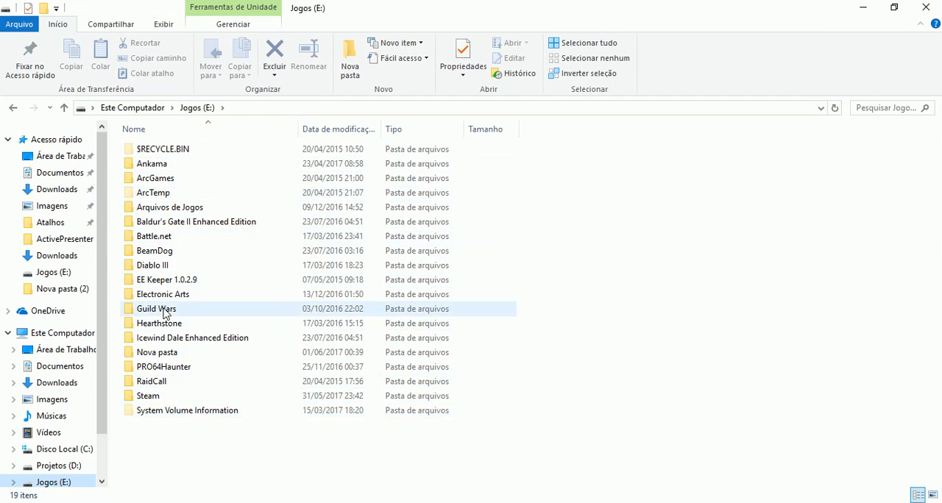
pyautogui.click(162, 355)
pyautogui.doubleClick(162, 354)
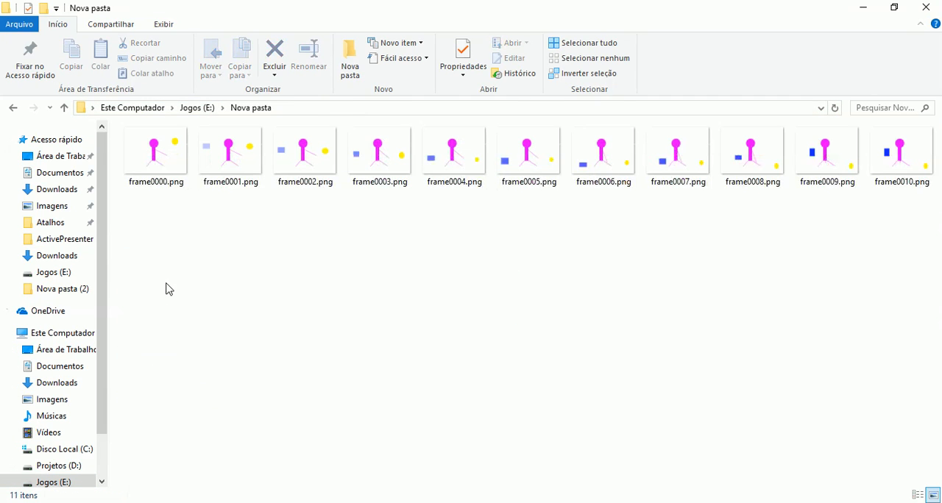
# - Browse the exported PNG frames in the folder and open frame0000.png in the photo viewer
pyautogui.click(164, 171)
pyautogui.click(164, 170)
pyautogui.press('Right')
pyautogui.press('Right')
pyautogui.press('Right')
pyautogui.press('Right')
pyautogui.press('Right')
pyautogui.press('Right')
pyautogui.press('Right')
pyautogui.press('Right')
pyautogui.press('Right')
pyautogui.press('Right')
pyautogui.press('Left')
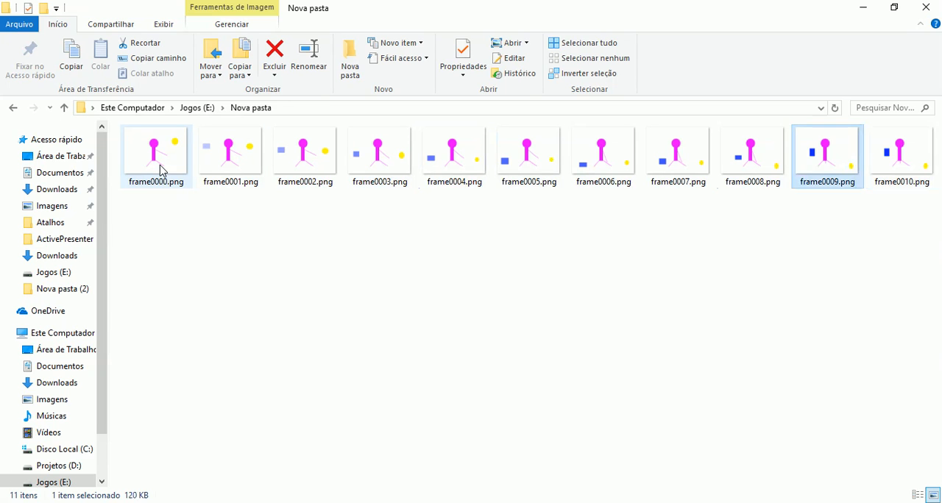
pyautogui.press('Left')
pyautogui.press('Left')
pyautogui.press('Left')
pyautogui.press('Left')
pyautogui.press('Left')
pyautogui.press('Left')
pyautogui.press('Left')
pyautogui.press('Left')
pyautogui.press('Left')
pyautogui.press('Return')
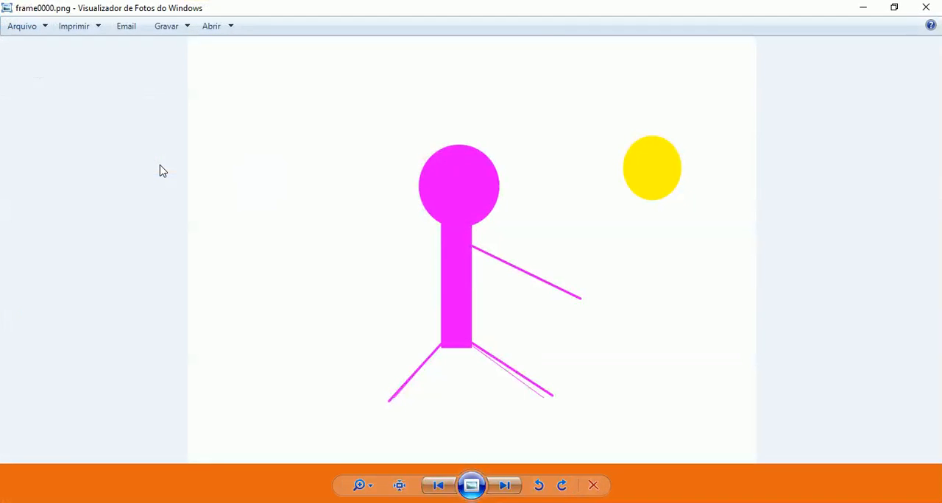
# - Flip repeatedly through the exported frames in order to examine the motion, and close the photo viewer
pyautogui.press('Right')
pyautogui.press('Right')
pyautogui.press('Right')
pyautogui.press('Right')
pyautogui.press('Right')
pyautogui.press('Right')
pyautogui.press('Right')
pyautogui.press('Right')
pyautogui.press('Right')
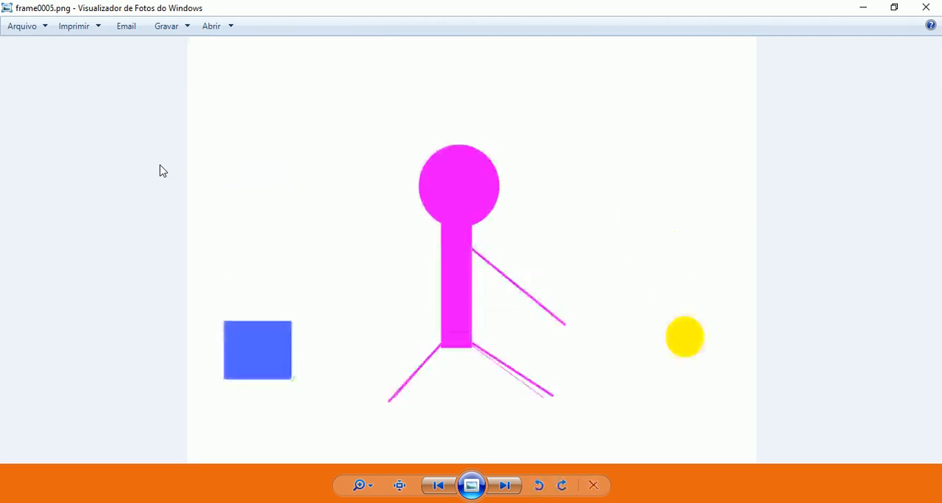
pyautogui.press('Right')
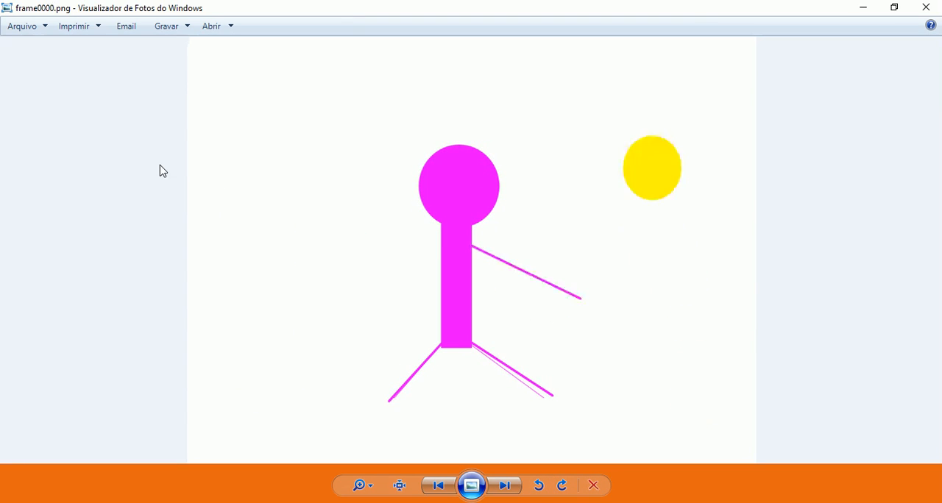
pyautogui.press('Right')
pyautogui.press('Right')
pyautogui.press('Right')
pyautogui.press('Right')
pyautogui.press('Right')
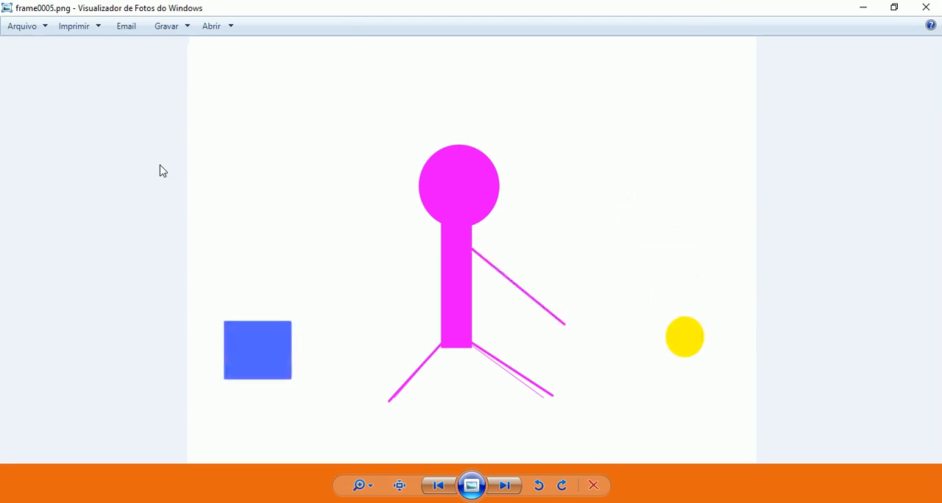
pyautogui.press('Right')
pyautogui.press('Right')
pyautogui.press('Right')
pyautogui.press('Right')
pyautogui.press('Right')
pyautogui.press('Right')
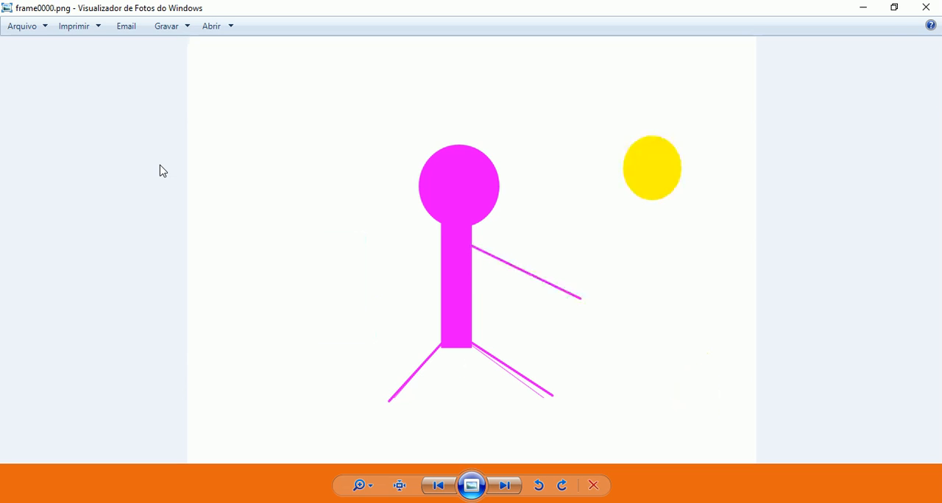
pyautogui.press('Right')
pyautogui.press('Right')
pyautogui.press('Right')
pyautogui.press('Right')
pyautogui.press('Right')
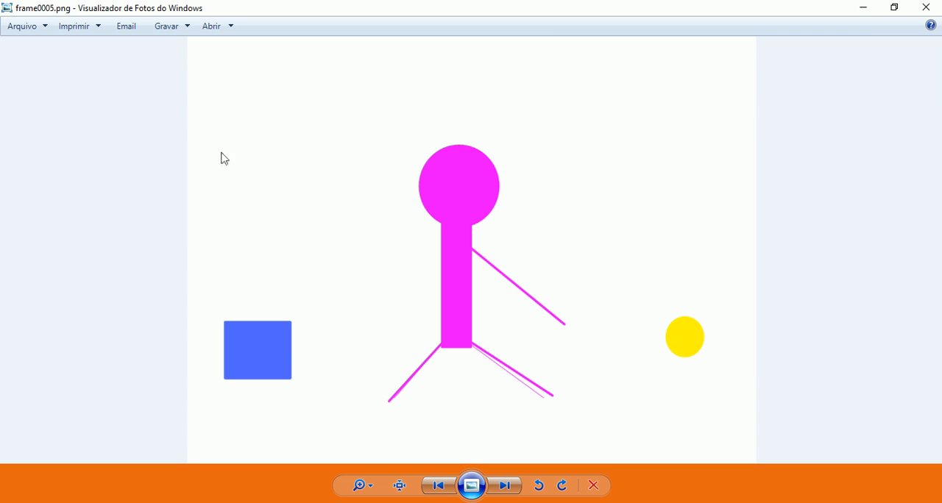
pyautogui.click(926, 8)
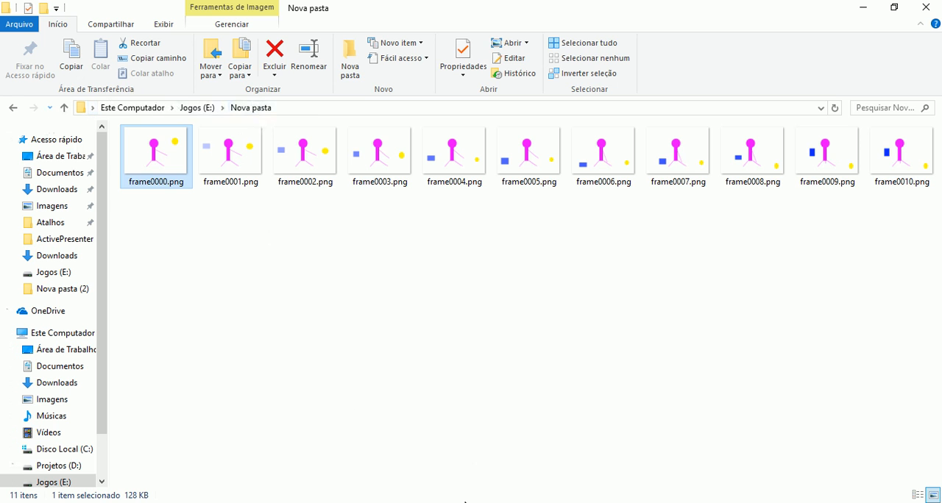
# - Switch back to Krita, reopen the animation rendering settings, and enable Render with Imagem GIF as the output format
pyautogui.click(472, 502)
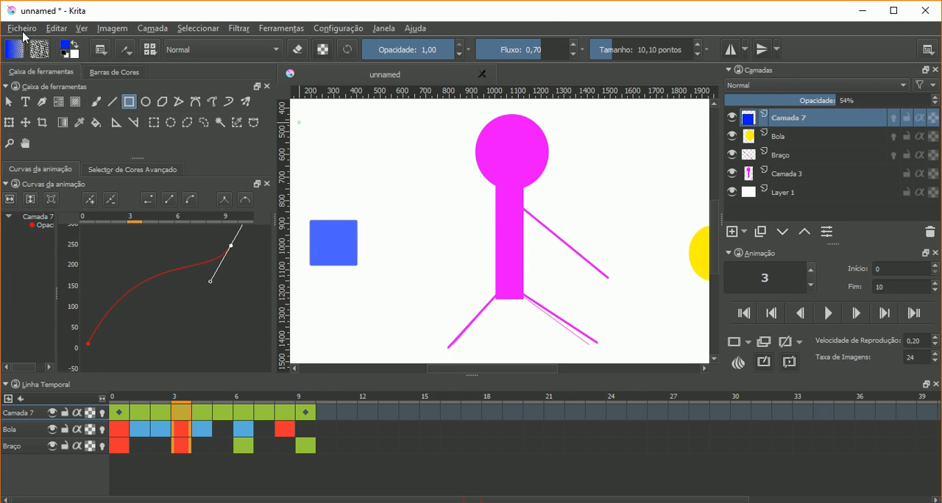
pyautogui.click(22, 28)
pyautogui.click(71, 178)
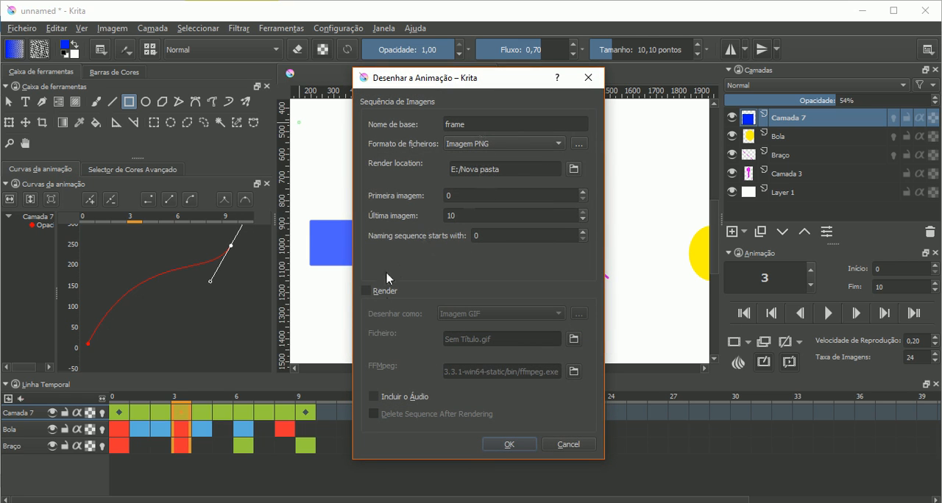
pyautogui.click(384, 293)
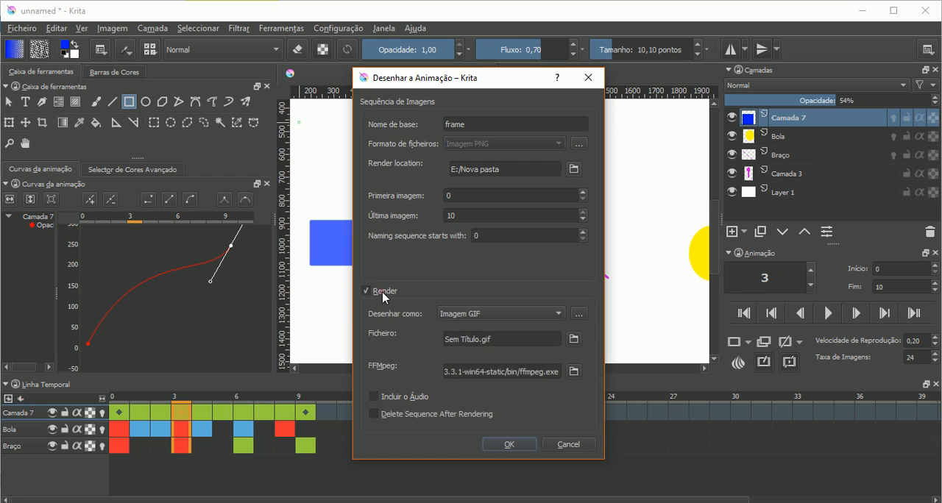
pyautogui.click(515, 313)
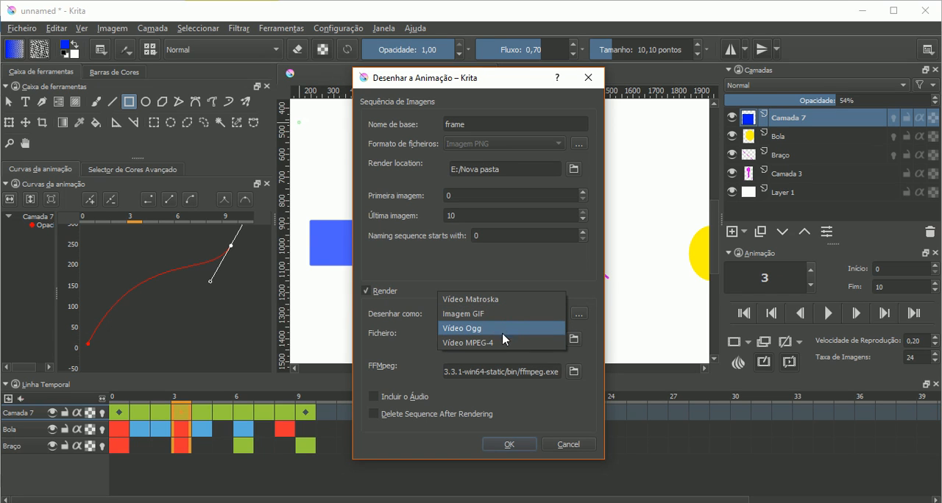
pyautogui.click(504, 312)
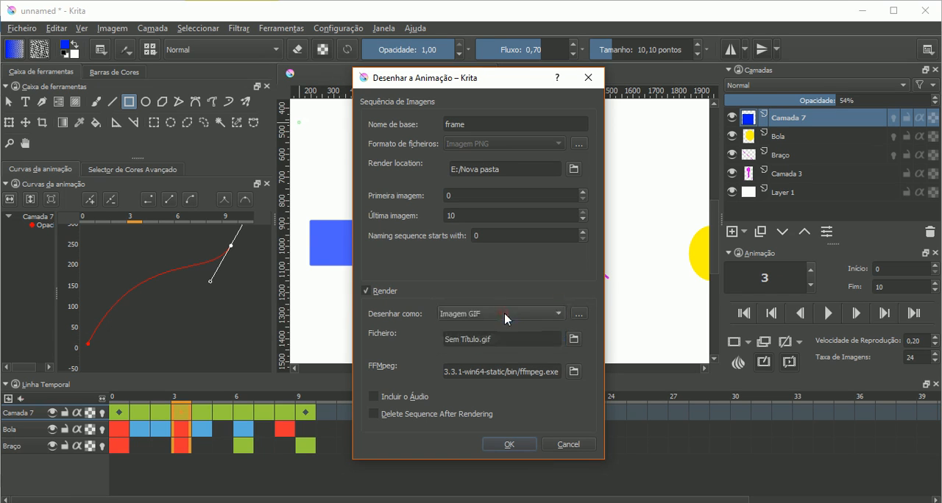
# - Browse for the GIF's output location and create and open a Nova pasta subfolder inside Nova pasta on the Jogos (E:) drive
pyautogui.tripleClick(500, 340)
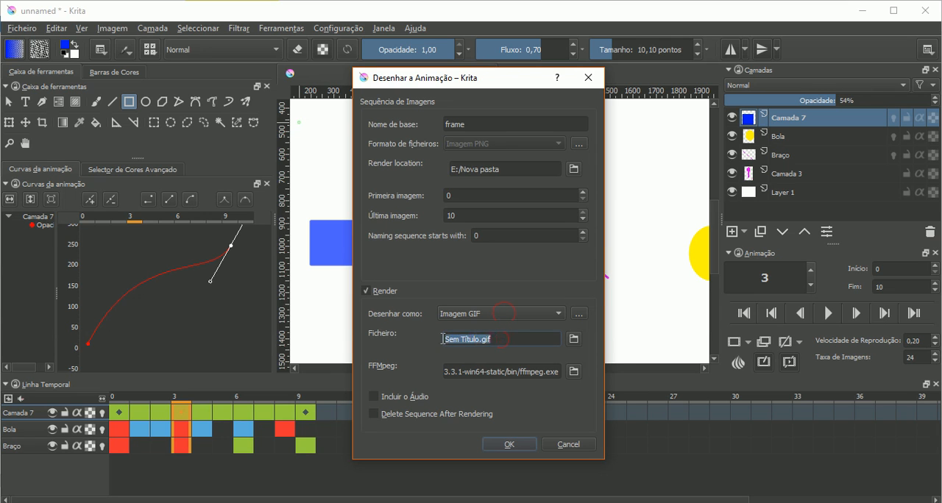
pyautogui.rightClick(477, 337)
pyautogui.click(516, 377)
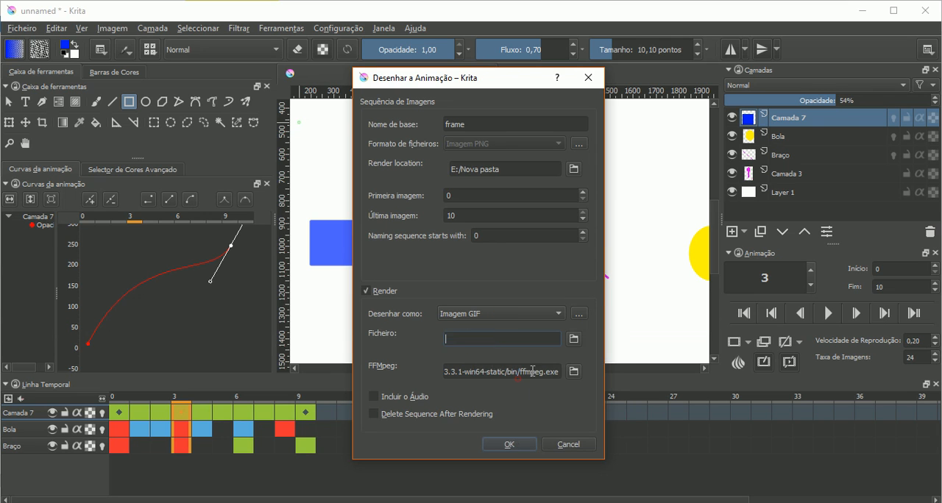
pyautogui.click(573, 339)
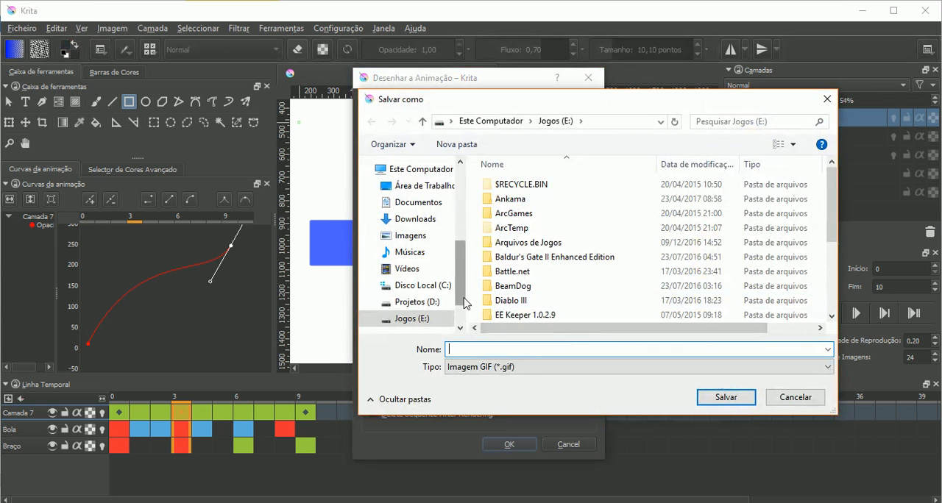
pyautogui.scroll(-1, 465, 311)
pyautogui.scroll(-1, 464, 311)
pyautogui.click(545, 274)
pyautogui.scroll(-3, 546, 278)
pyautogui.click(539, 271)
pyautogui.doubleClick(540, 272)
pyautogui.click(454, 144)
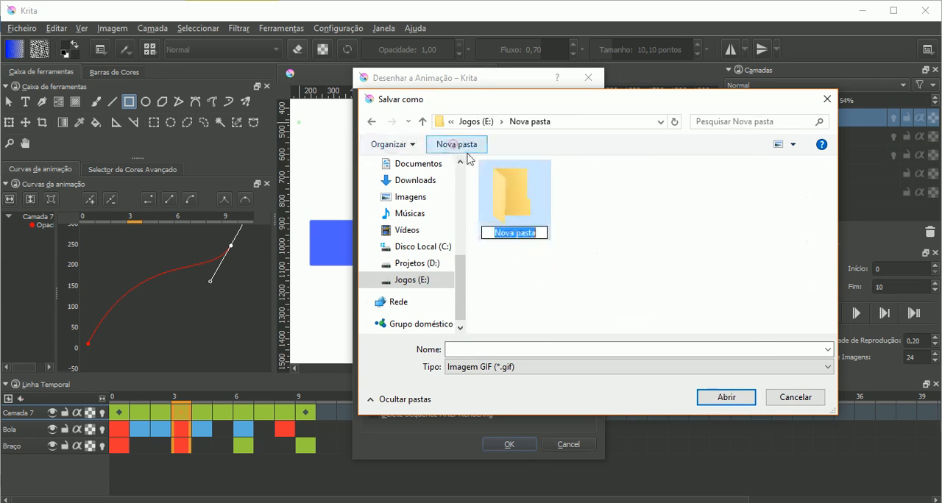
pyautogui.doubleClick(511, 213)
# - Name the output file Sem Título.gif and confirm the new subfolder as its save location
pyautogui.rightClick(504, 349)
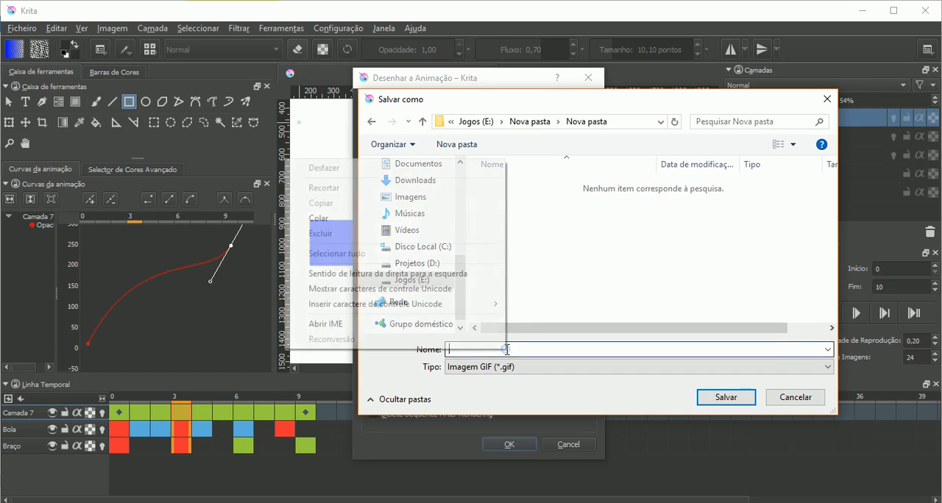
pyautogui.click(389, 219)
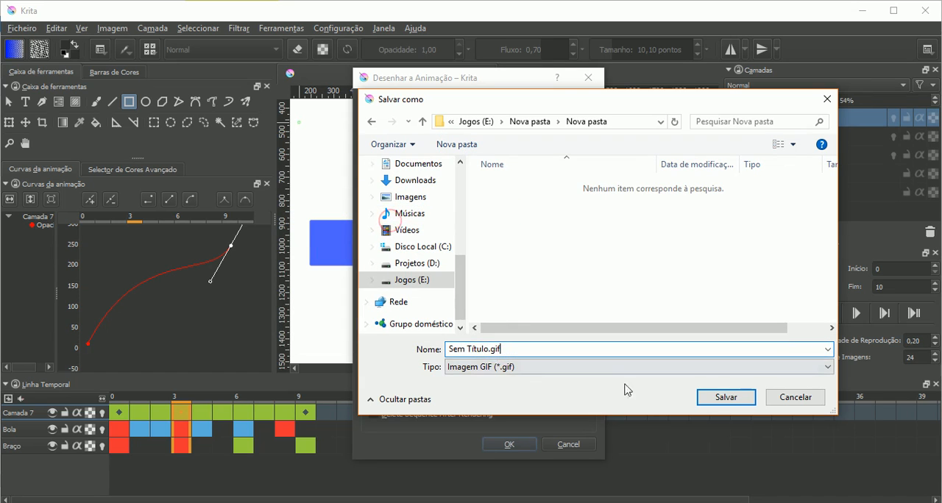
pyautogui.click(726, 398)
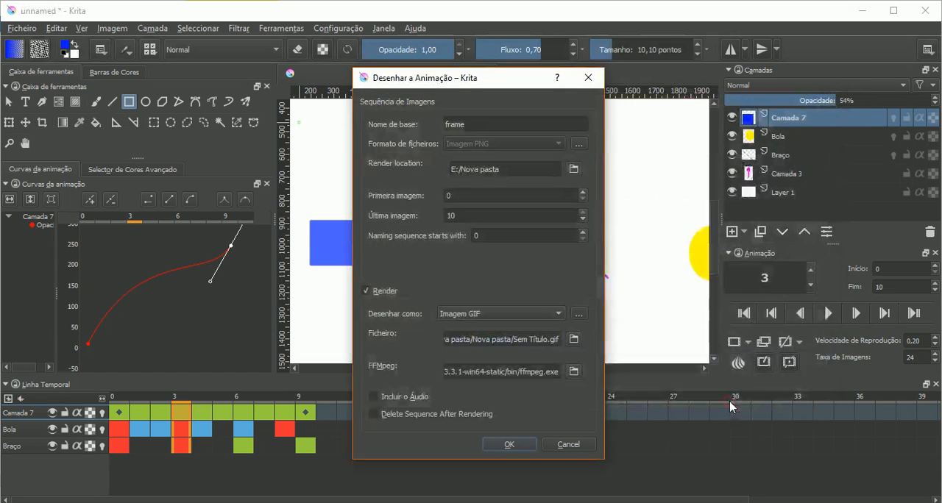
# - Examine the available render formats and the path to the FFmpeg executable, keeping Imagem GIF
pyautogui.click(534, 315)
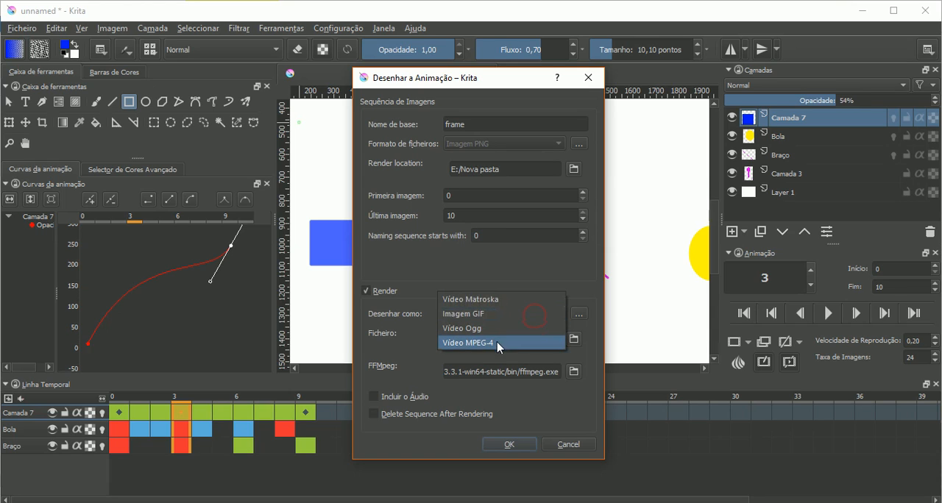
pyautogui.click(390, 332)
pyautogui.moveTo(493, 370); pyautogui.dragTo(580, 380)
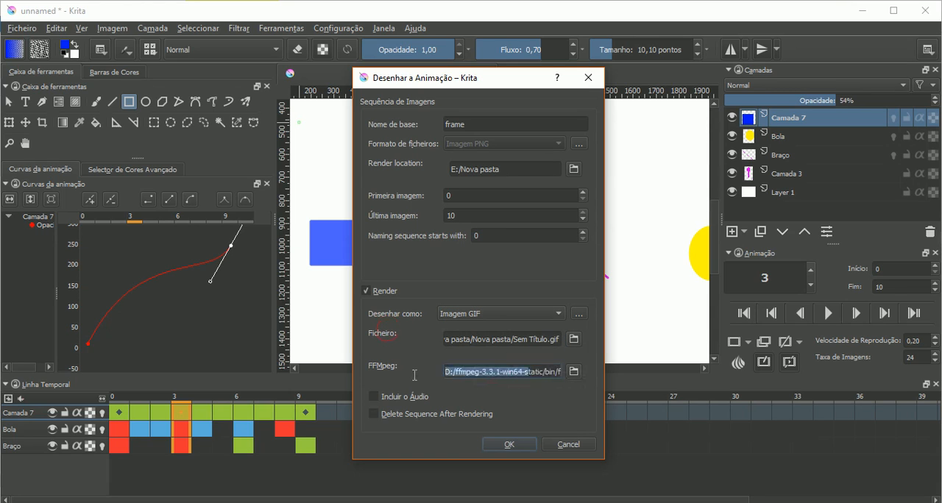
pyautogui.moveTo(455, 375); pyautogui.dragTo(587, 378)
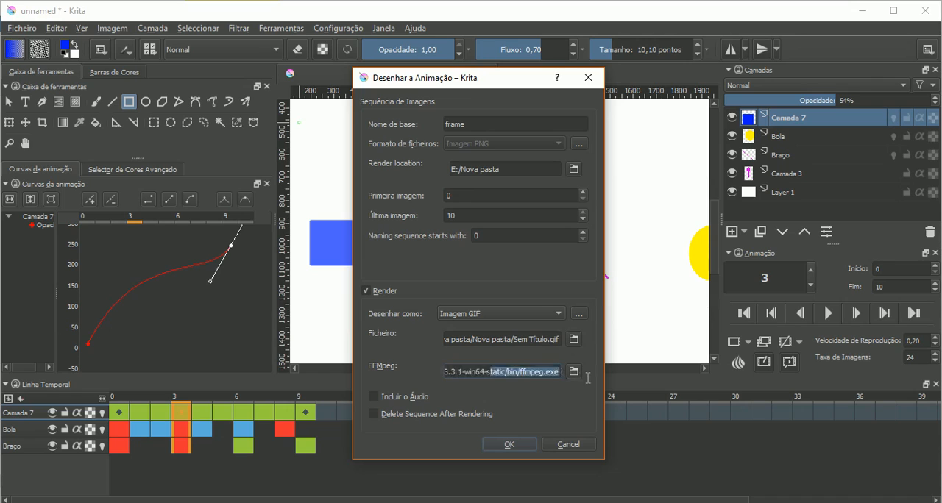
pyautogui.click(530, 371)
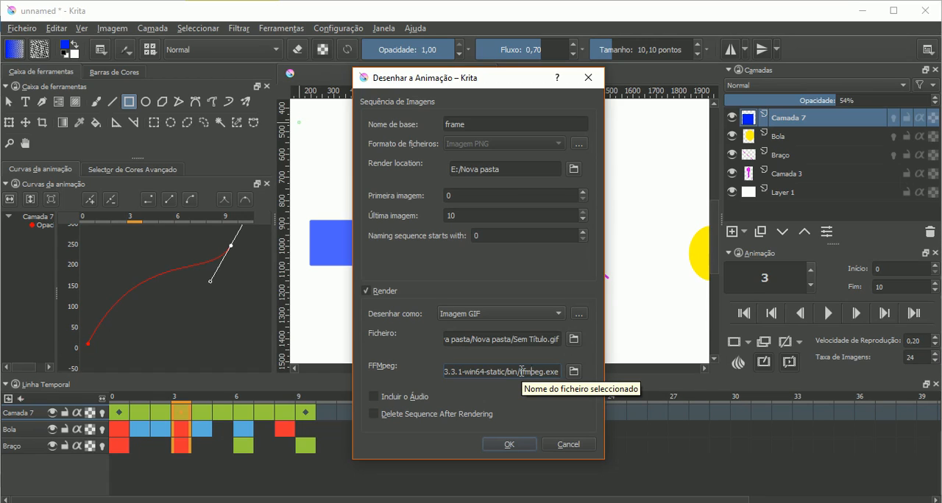
pyautogui.moveTo(464, 372); pyautogui.dragTo(601, 375)
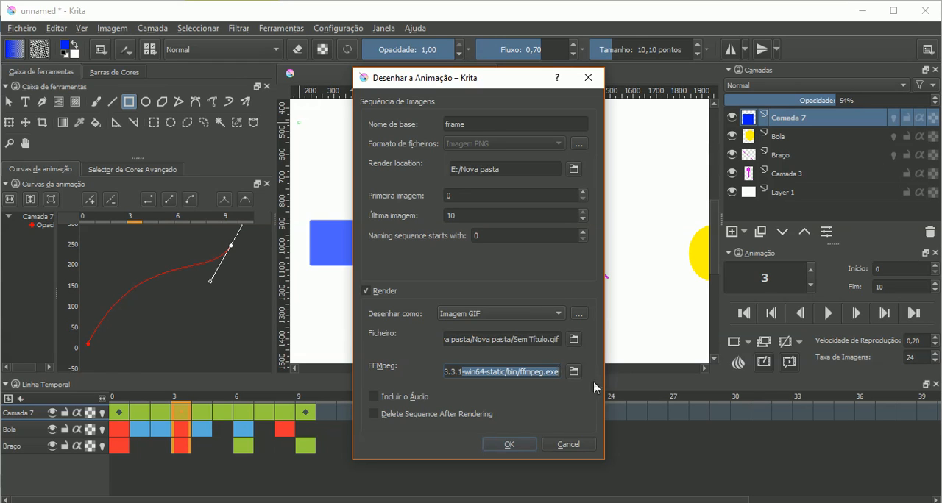
# - Enable Incluir o Áudio and render the animation as a GIF
pyautogui.click(397, 402)
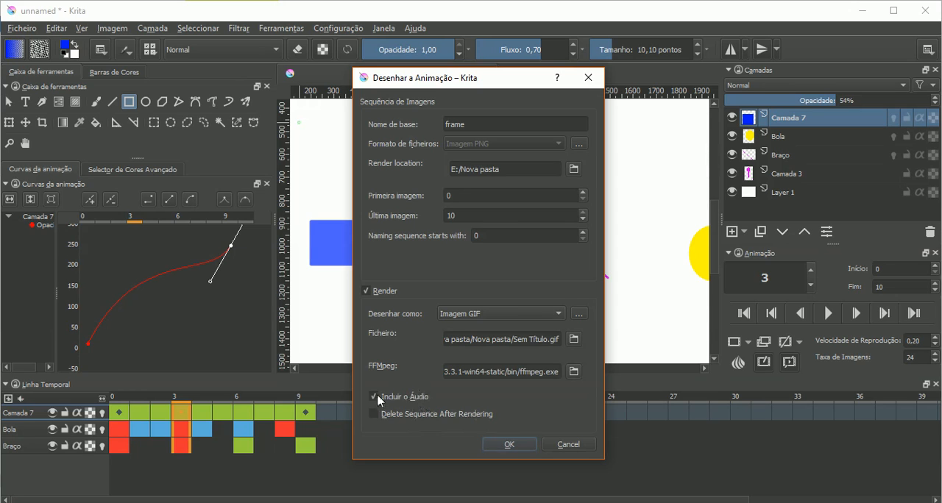
pyautogui.click(509, 445)
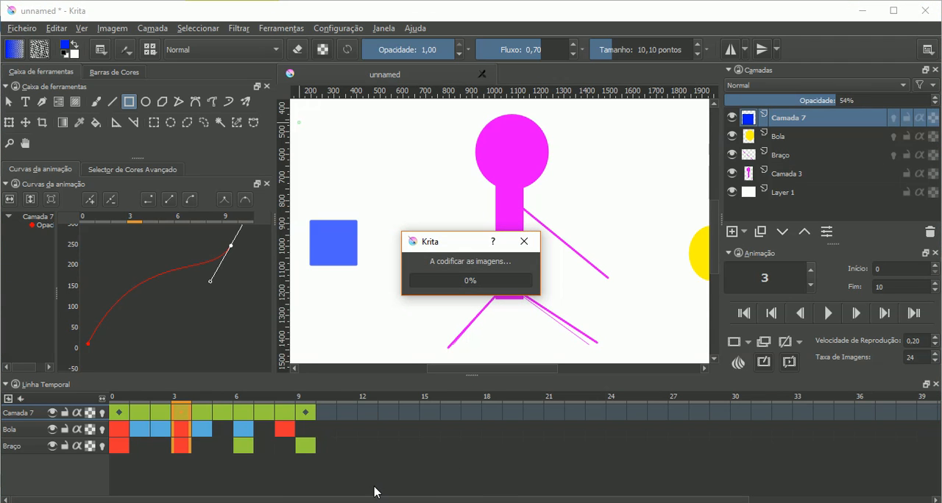
# - Switch to File Explorer, open the Nova pasta subfolder, and view the rendered Sem Título.gif
pyautogui.click(410, 486)
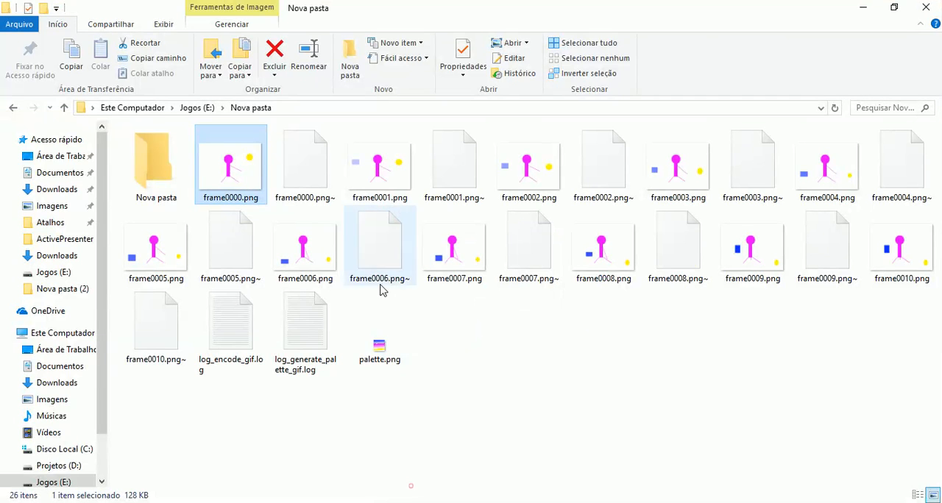
pyautogui.doubleClick(131, 157)
pyautogui.click(145, 161)
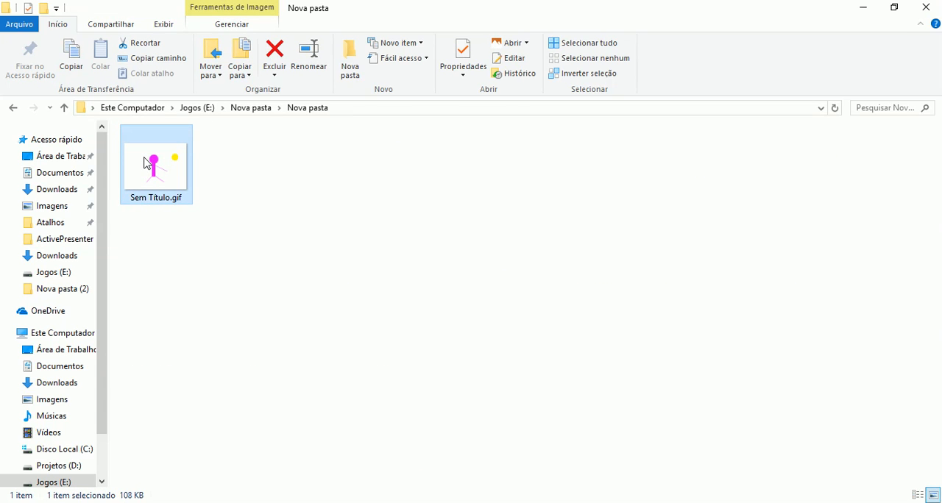
pyautogui.doubleClick(145, 163)
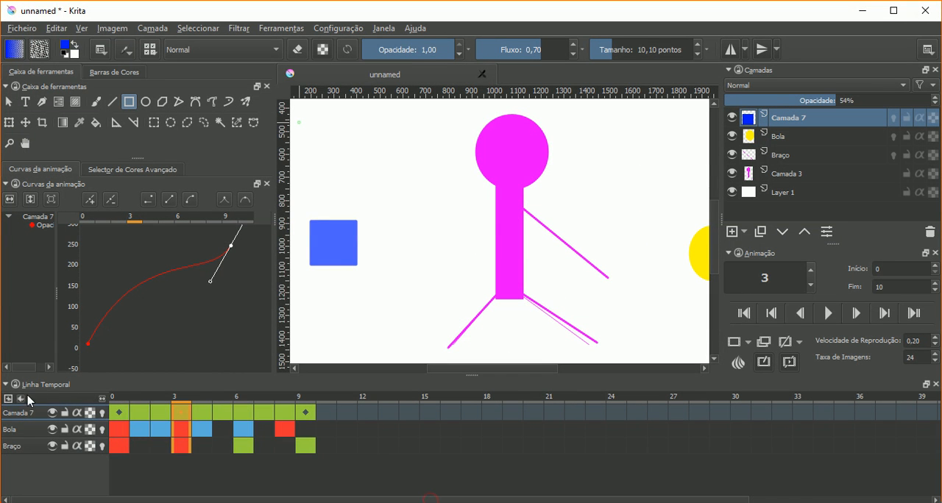
# - Toggle the Silenciar option of the timeline's audio and review the audio options again
pyautogui.click(19, 400)
pyautogui.click(30, 427)
pyautogui.click(20, 400)
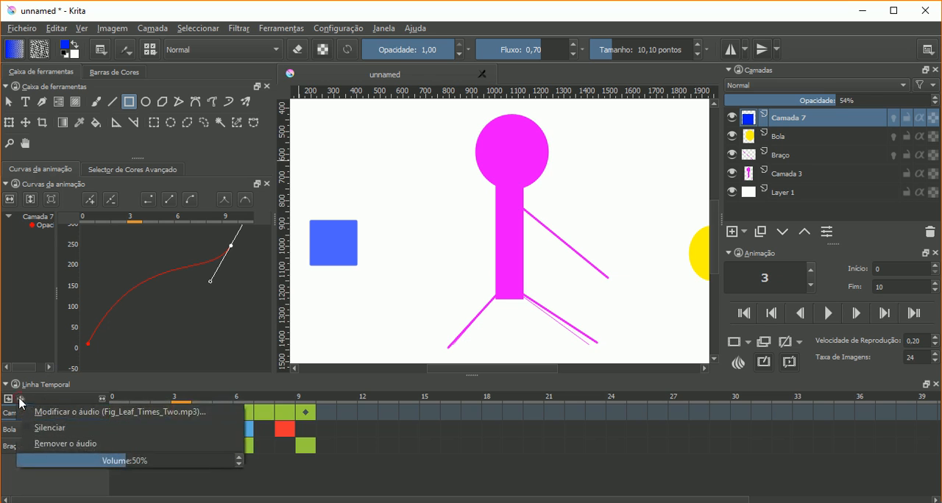
# - Render the animation as a GIF, overwriting Sem Título.gif in the Nova pasta subfolder of E:/Nova pasta
pyautogui.click(21, 28)
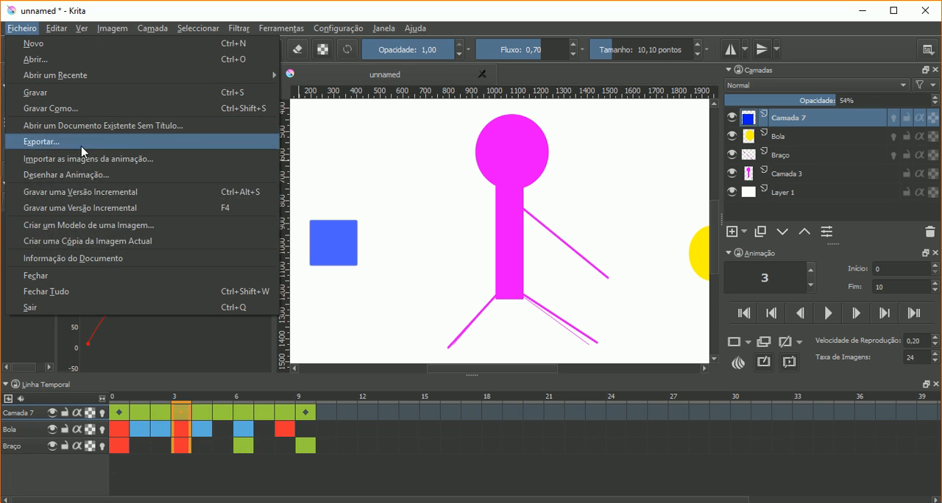
pyautogui.click(109, 182)
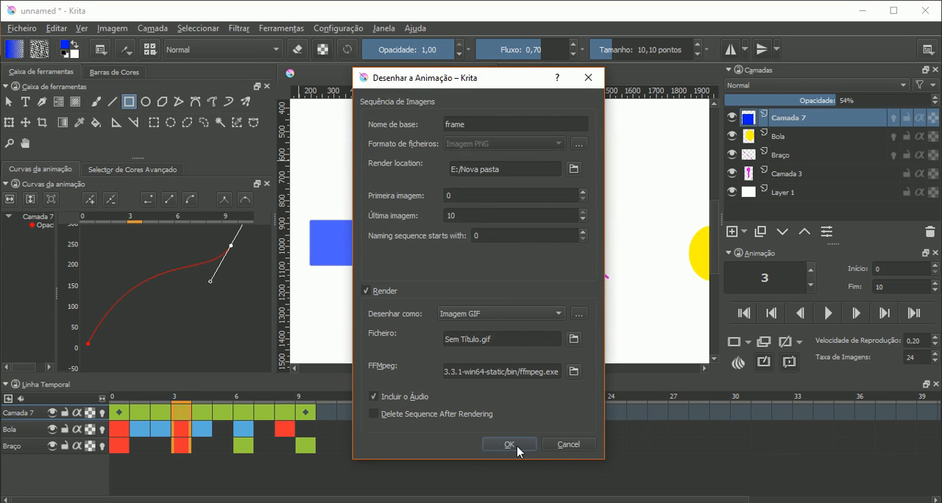
pyautogui.click(573, 339)
pyautogui.scroll(-1, 531, 272)
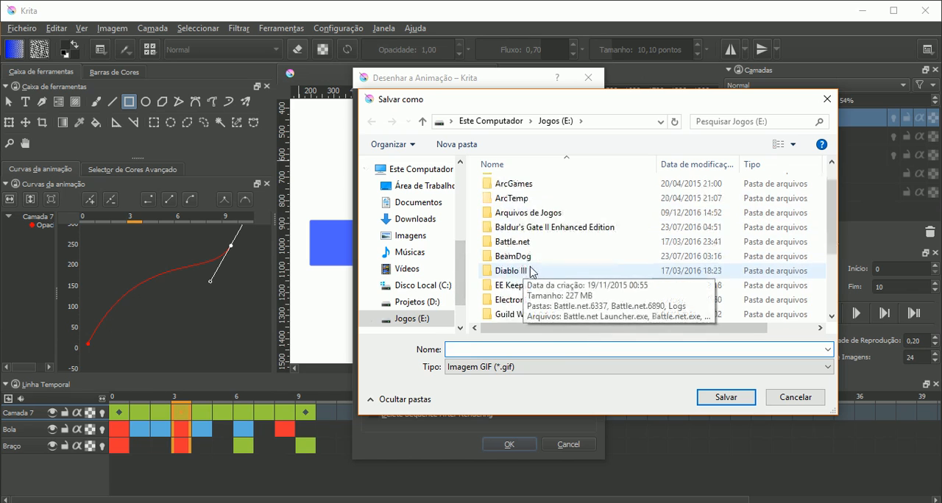
pyautogui.scroll(-2, 541, 276)
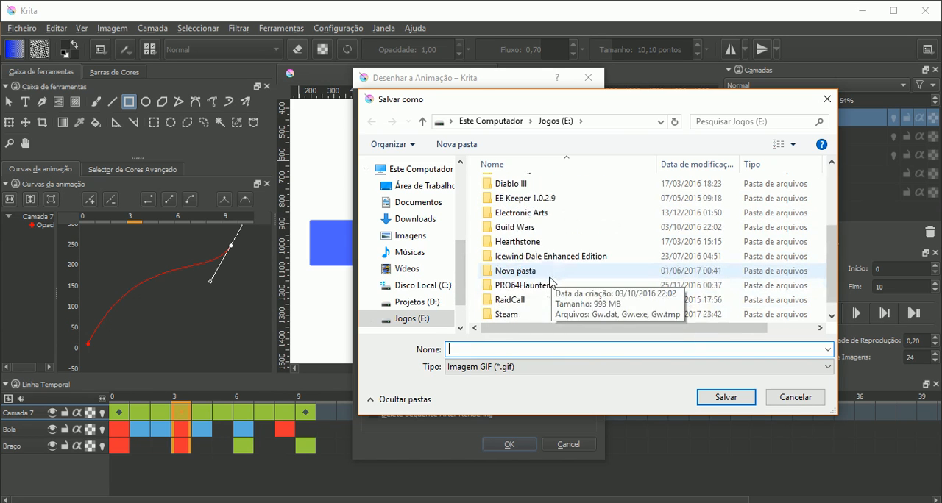
pyautogui.doubleClick(540, 270)
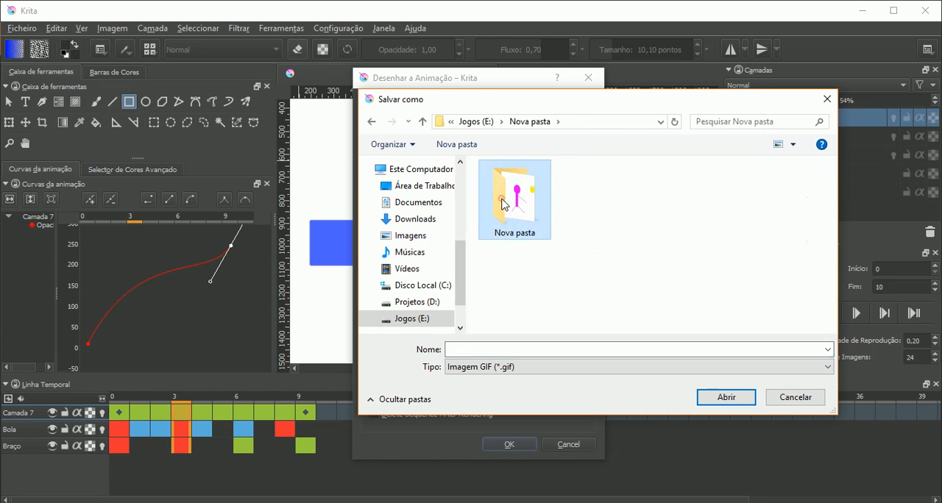
pyautogui.doubleClick(502, 204)
pyautogui.click(503, 197)
pyautogui.click(725, 397)
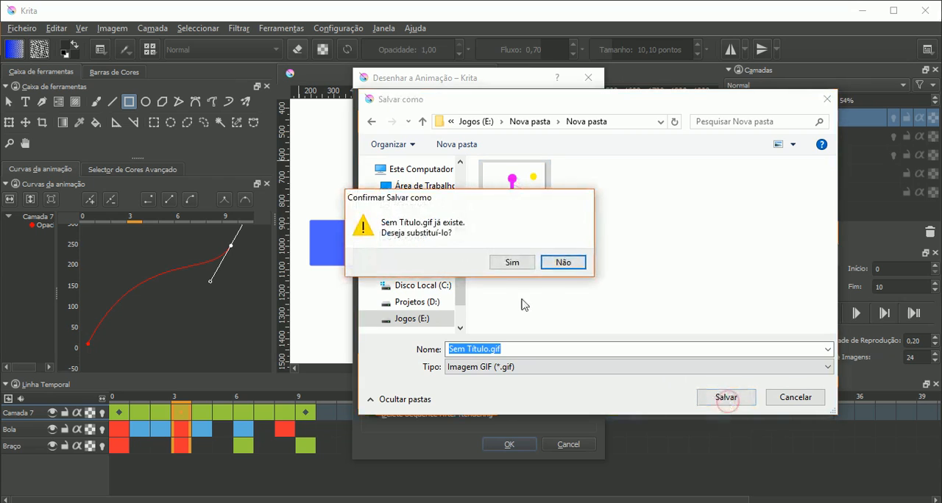
pyautogui.click(511, 263)
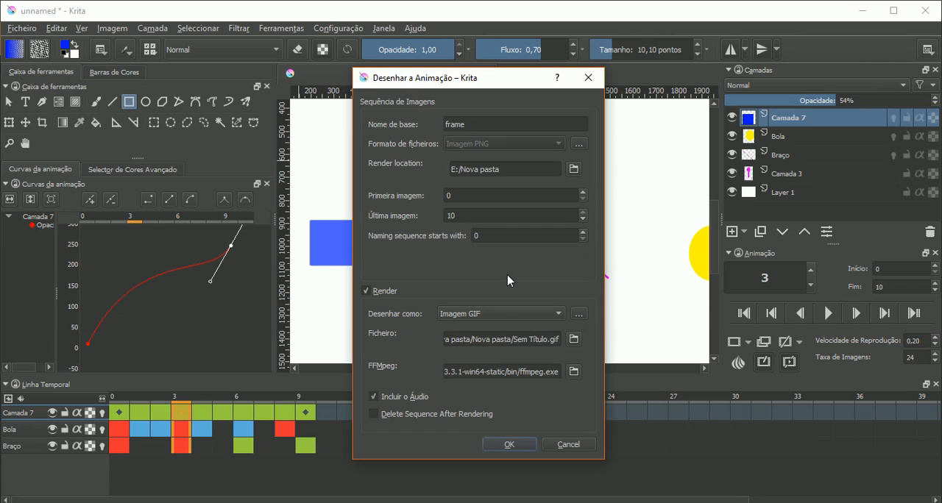
pyautogui.click(503, 448)
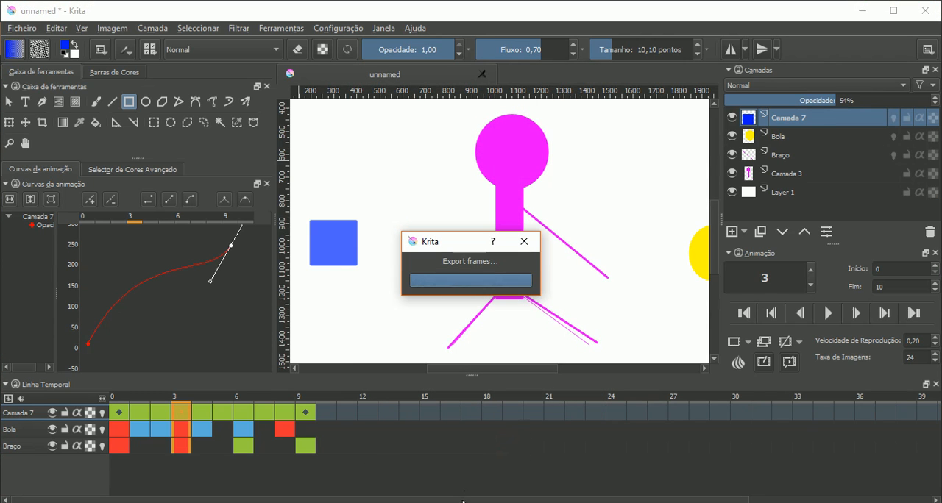
# - Switch to File Explorer, view the newly rendered Sem Título.gif, and return to Krita
pyautogui.click(921, 9)
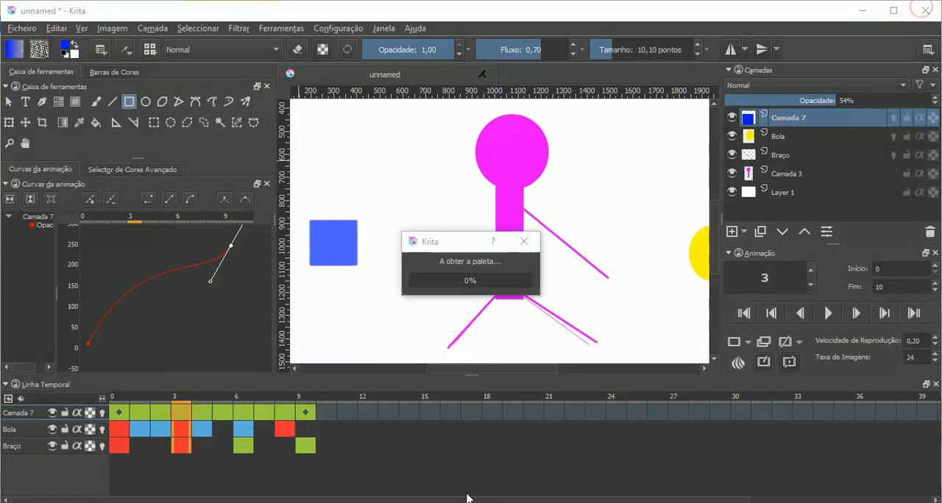
pyautogui.moveTo(468, 500)
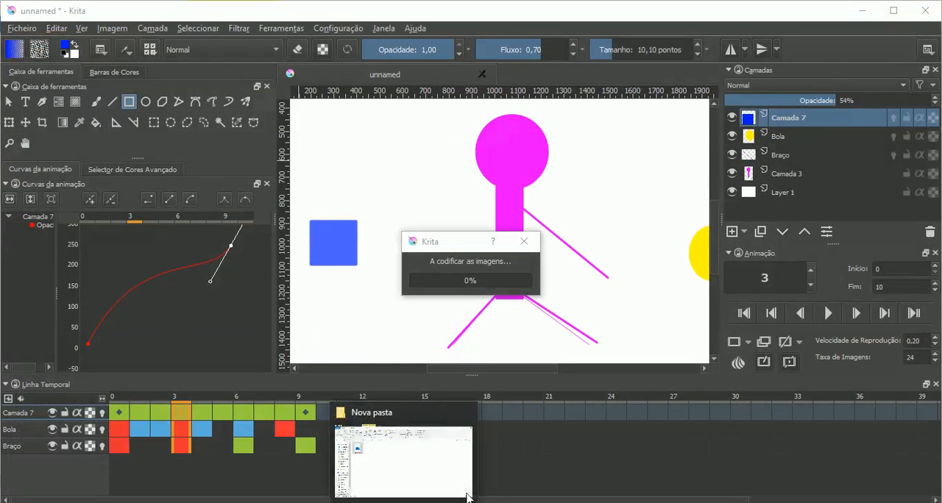
pyautogui.click(373, 414)
pyautogui.doubleClick(175, 166)
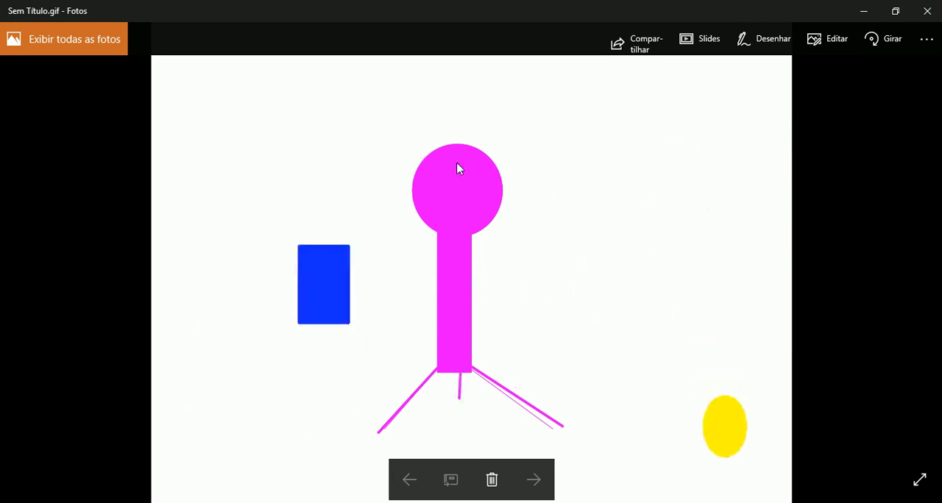
pyautogui.click(925, 13)
pyautogui.click(459, 501)
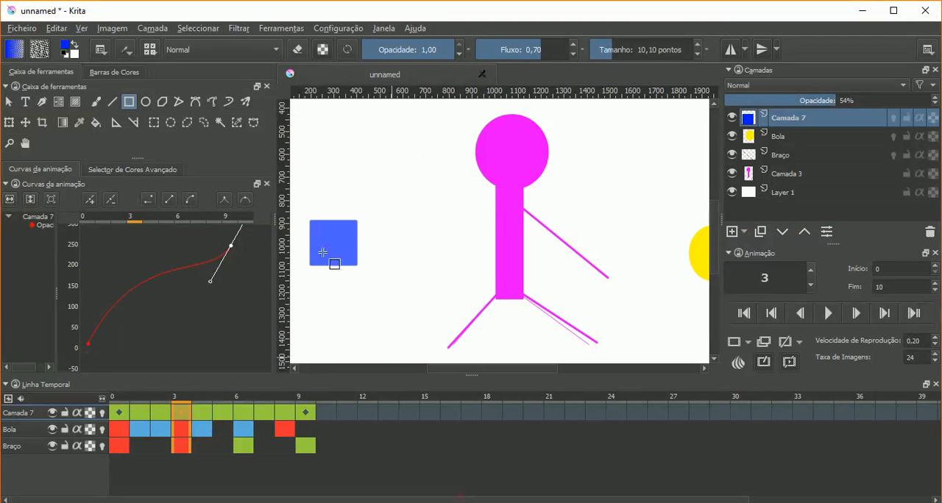
# - Switch to Chrome and examine the Windows, Linux and Mac package options on the FFmpeg download page
pyautogui.click(20, 28)
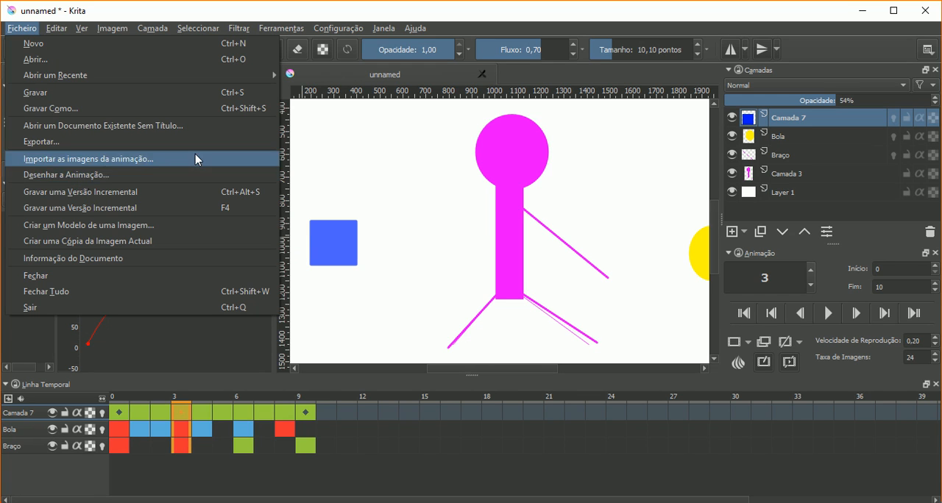
pyautogui.click(361, 9)
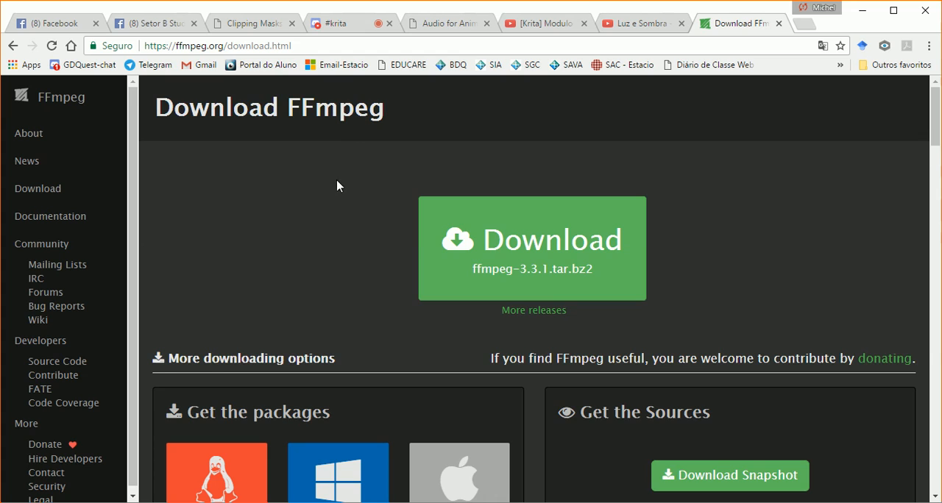
pyautogui.scroll(-2, 338, 193)
pyautogui.scroll(1, 499, 253)
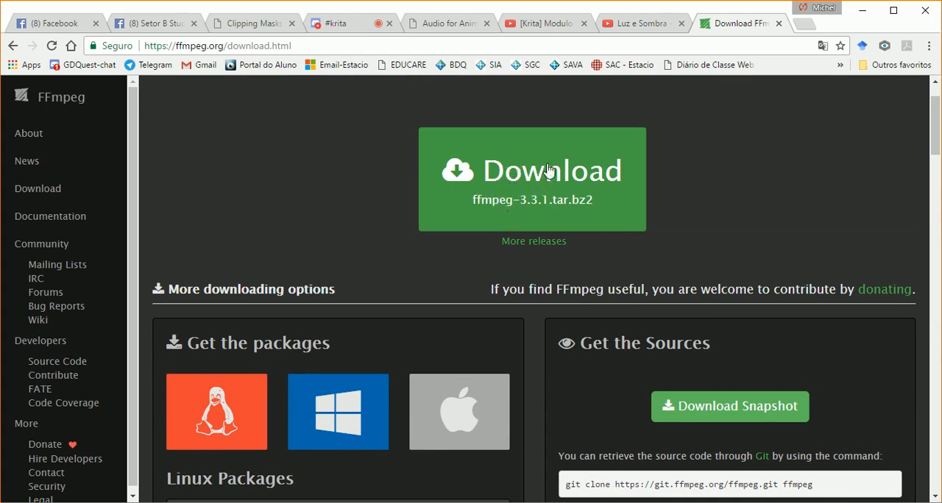
pyautogui.scroll(-3, 431, 262)
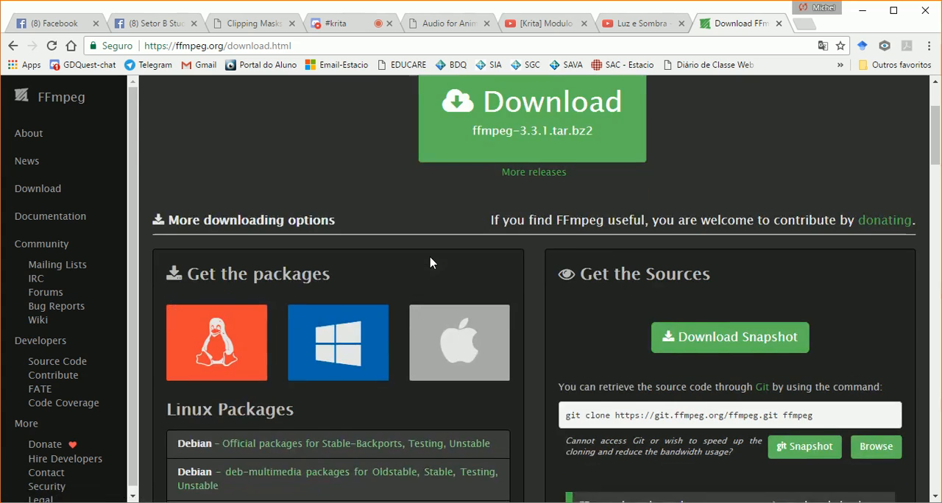
pyautogui.moveTo(348, 223)
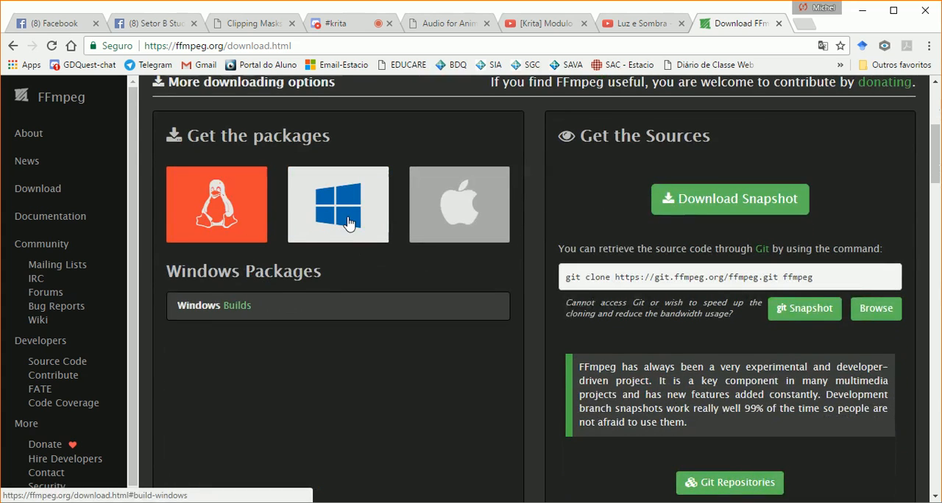
pyautogui.moveTo(248, 222)
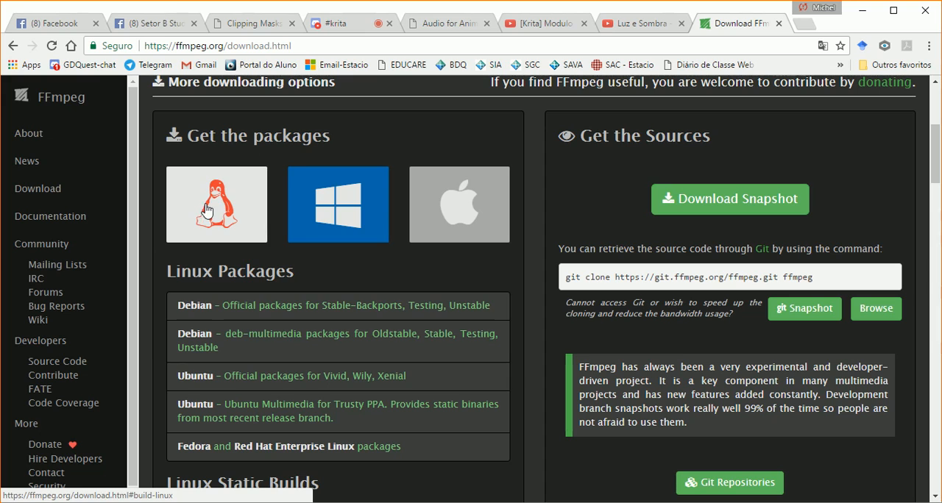
pyautogui.moveTo(466, 197)
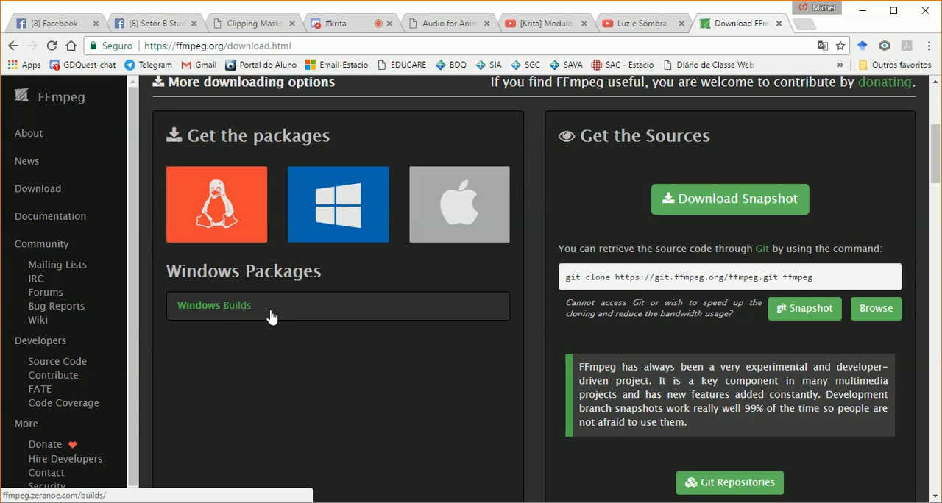
pyautogui.scroll(-4, 273, 316)
pyautogui.scroll(5, 265, 309)
pyautogui.moveTo(258, 301)
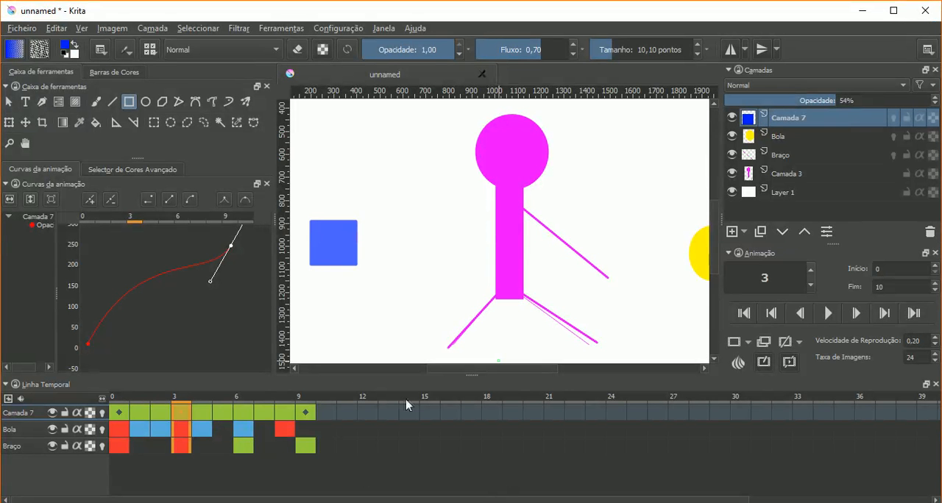
# - Return to Krita, open the Desenhar a Animação dialog, and examine the path to the FFmpeg executable
pyautogui.click(24, 29)
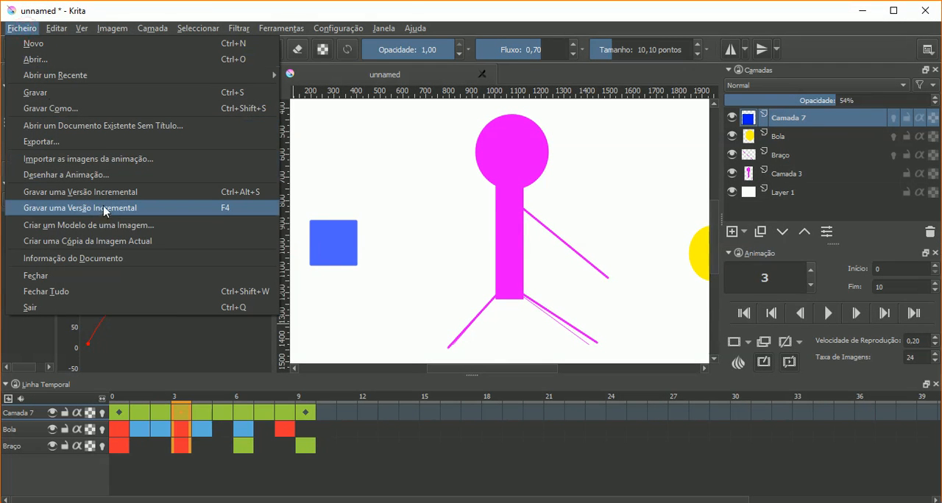
pyautogui.click(134, 177)
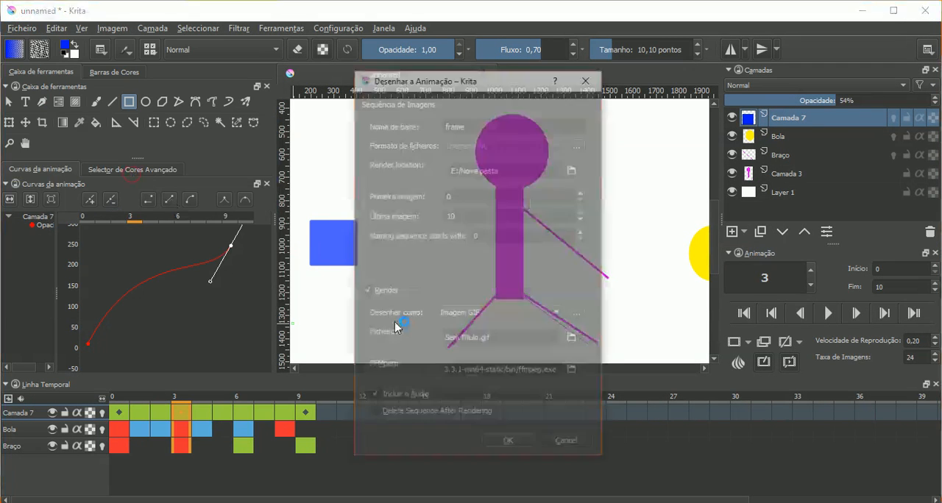
pyautogui.moveTo(518, 371); pyautogui.dragTo(592, 377)
pyautogui.click(473, 373)
pyautogui.click(533, 373)
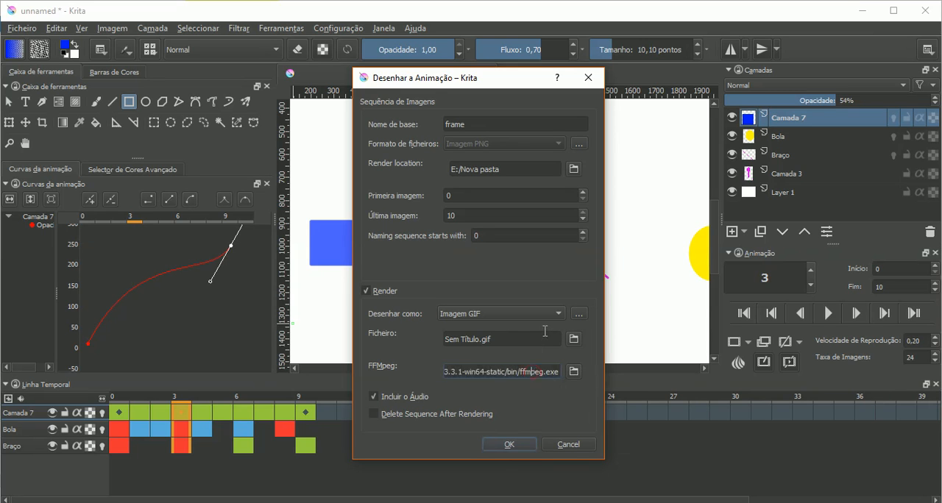
pyautogui.click(574, 371)
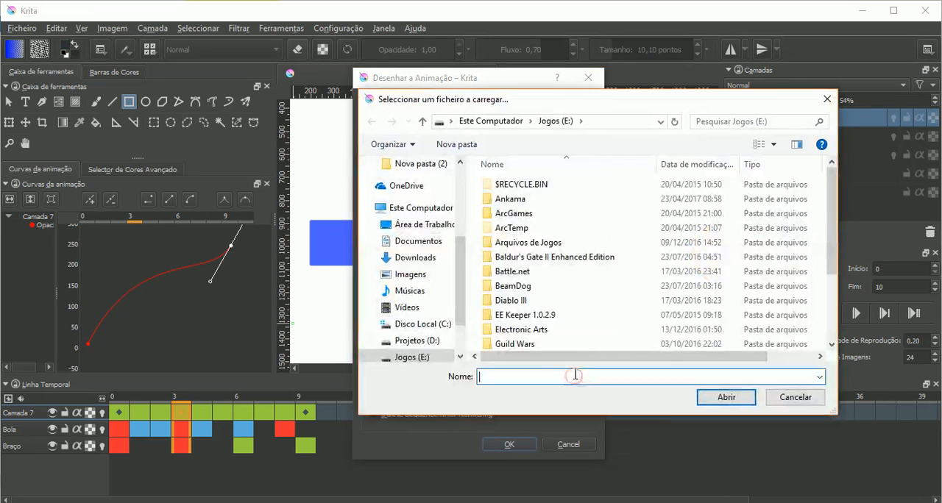
pyautogui.click(416, 258)
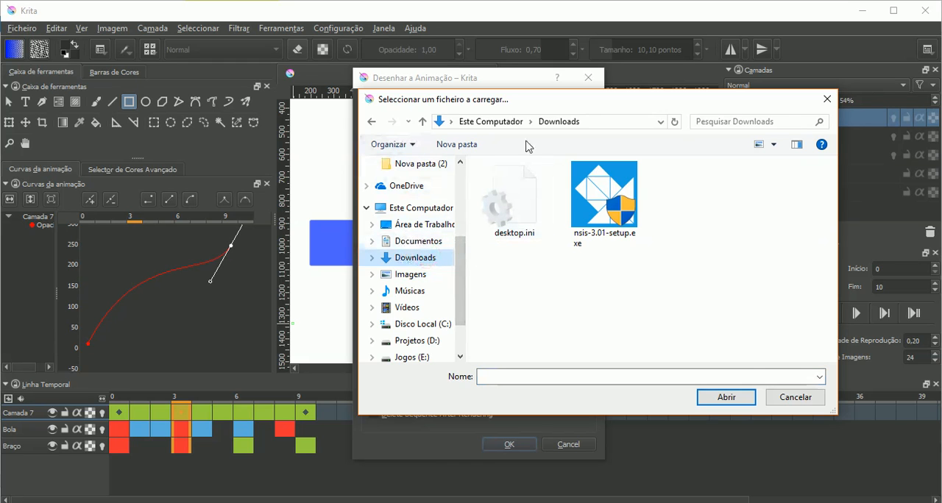
pyautogui.click(810, 398)
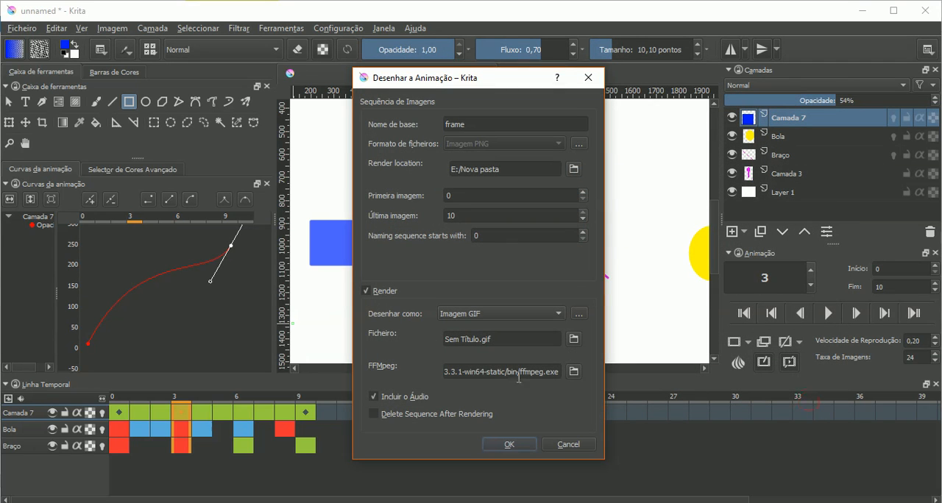
# - Set the FFMpeg path to ffmpeg.exe in the bin folder of D:/ffmpeg-3.3.1-win64-static
pyautogui.moveTo(476, 371); pyautogui.dragTo(427, 371)
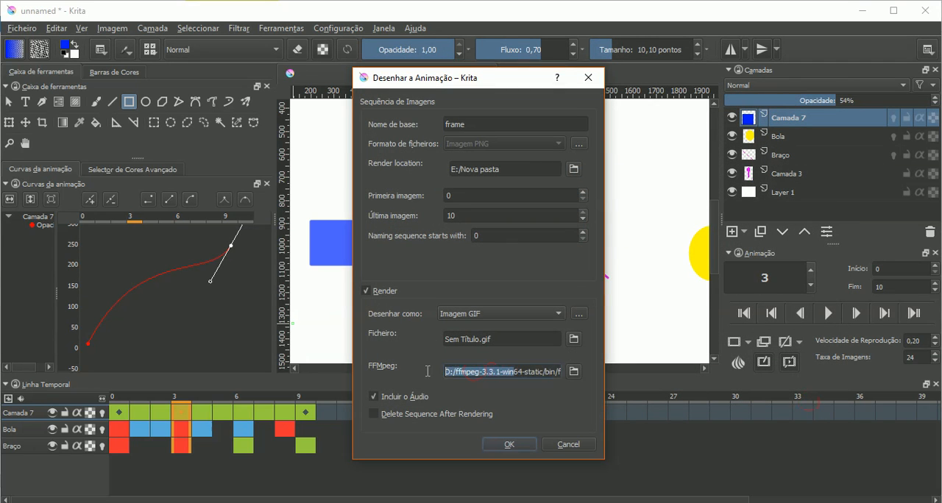
pyautogui.click(573, 372)
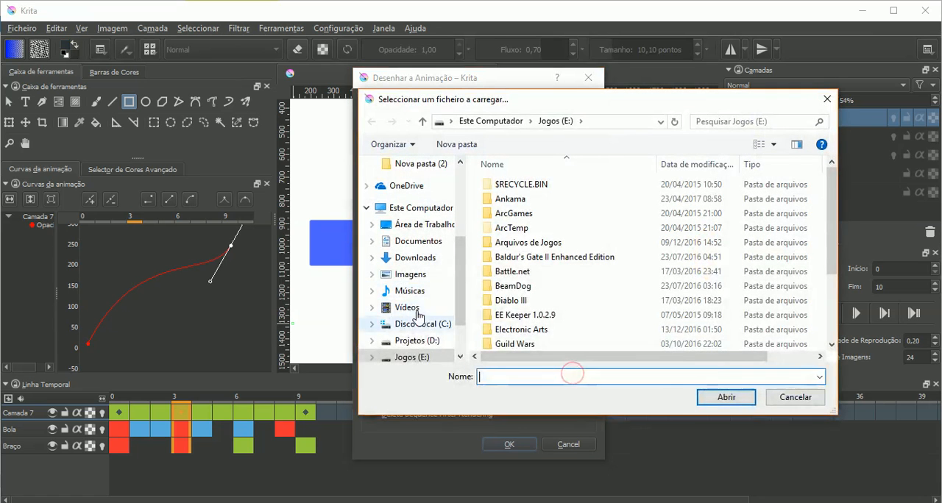
pyautogui.click(442, 341)
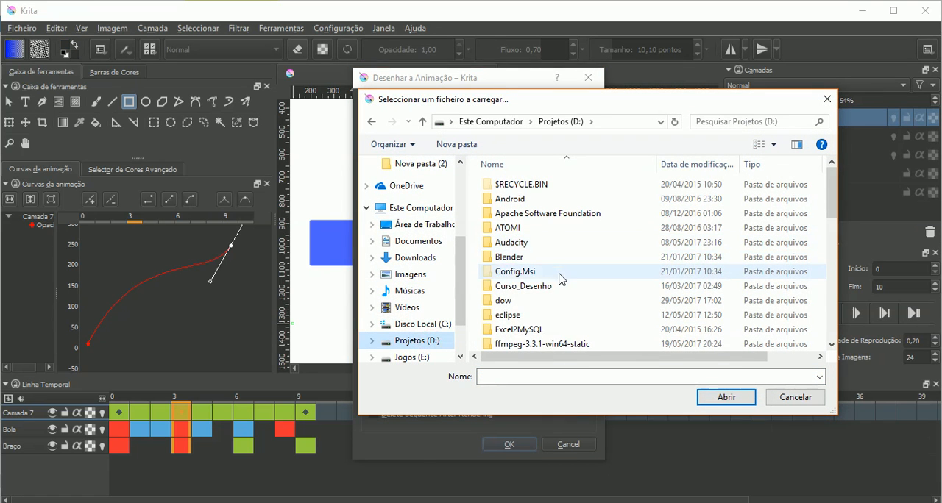
pyautogui.scroll(-3, 548, 278)
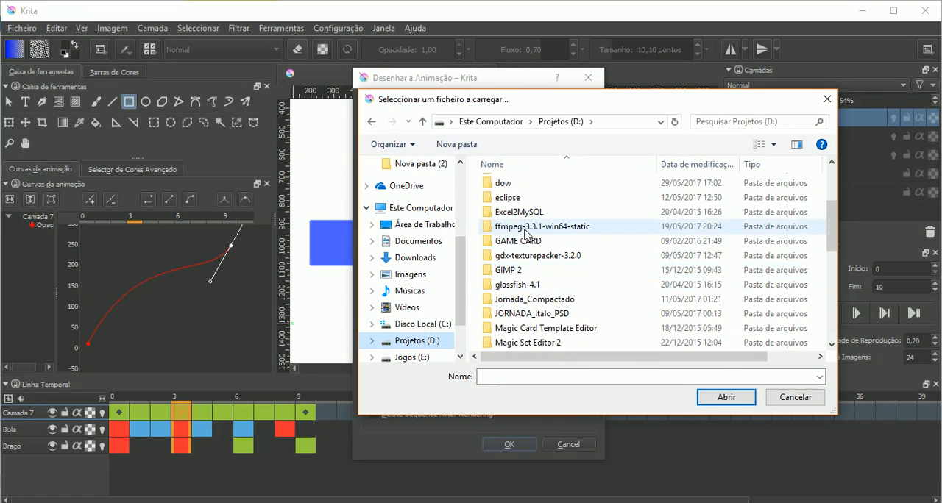
pyautogui.doubleClick(525, 233)
pyautogui.doubleClick(515, 184)
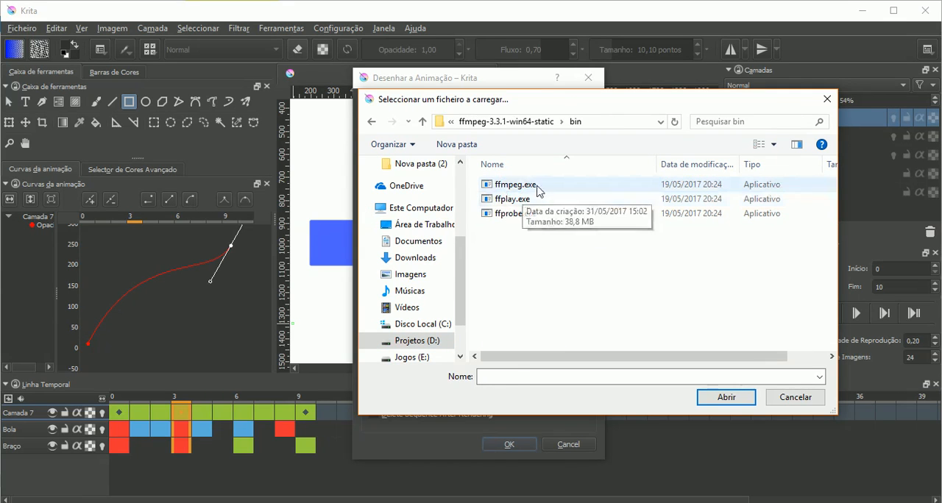
pyautogui.click(538, 188)
pyautogui.click(708, 398)
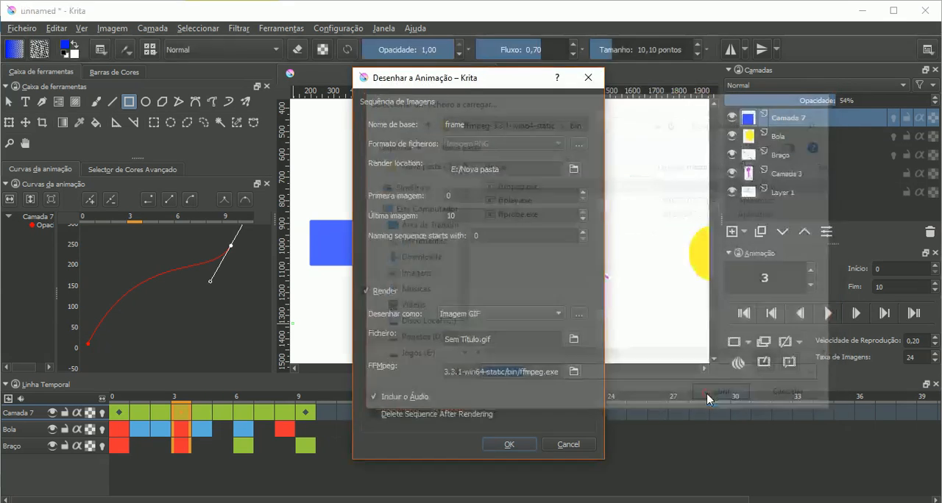
# - Render the animation as Vídeo MPEG-4 to the file e:/Sem Título.mp4
pyautogui.click(503, 313)
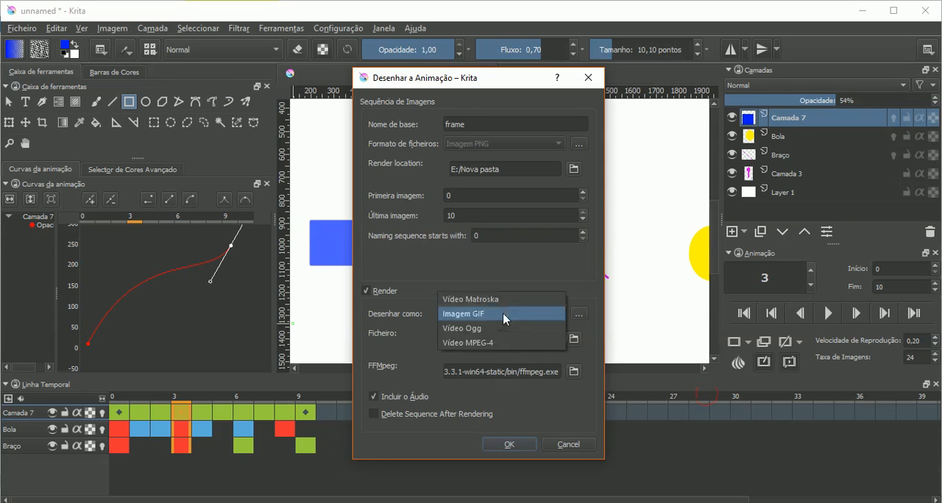
pyautogui.click(497, 343)
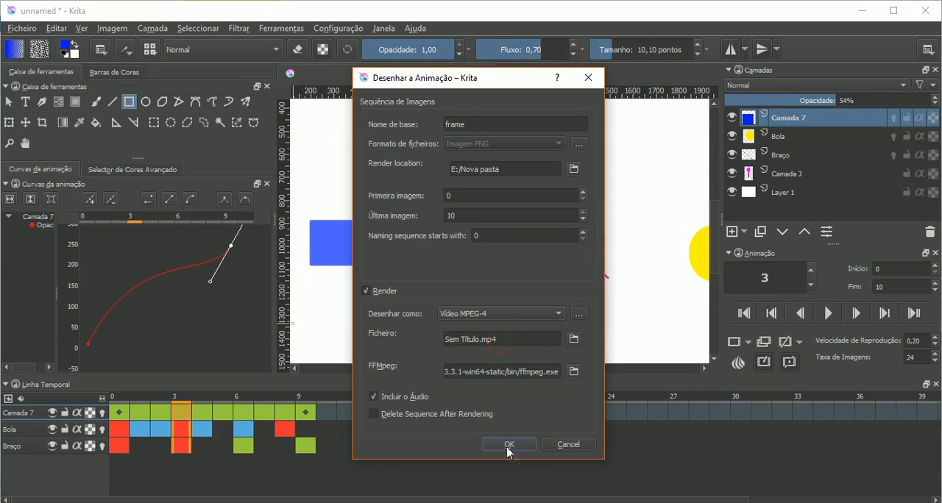
pyautogui.click(534, 338)
pyautogui.press('Home')
pyautogui.write('e:')
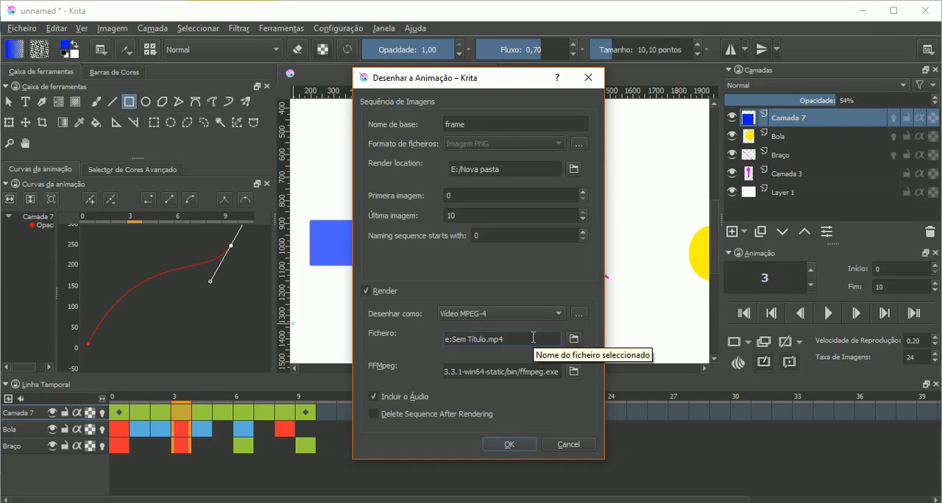
pyautogui.write('/')
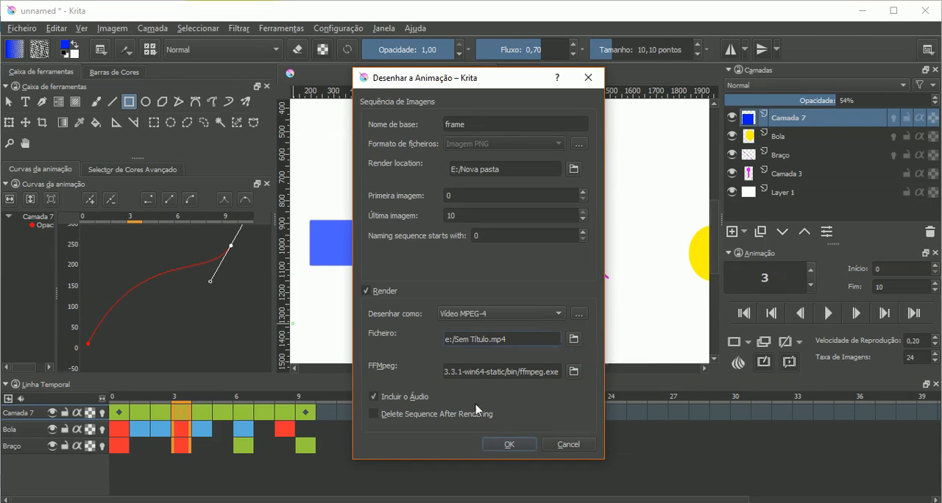
pyautogui.click(507, 445)
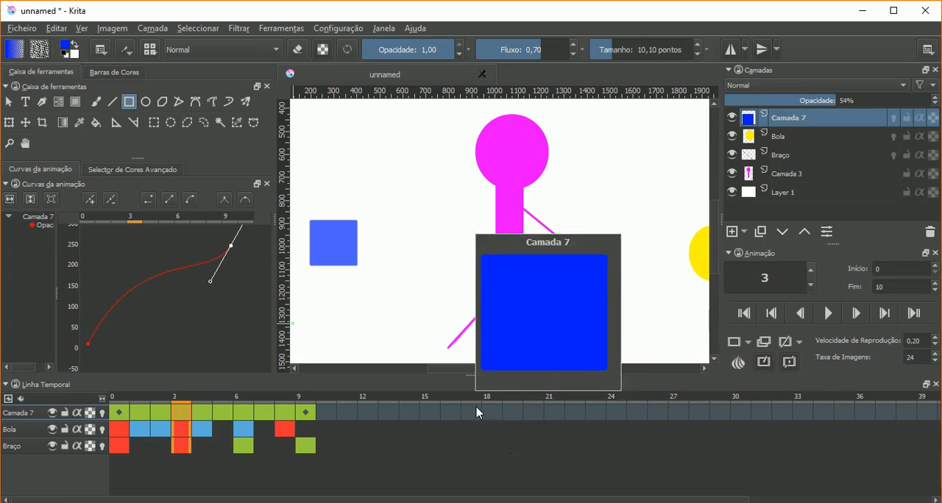
# - Lock and unlock Camada 7 in the timeline, and hide and show the same layer
pyautogui.click(65, 414)
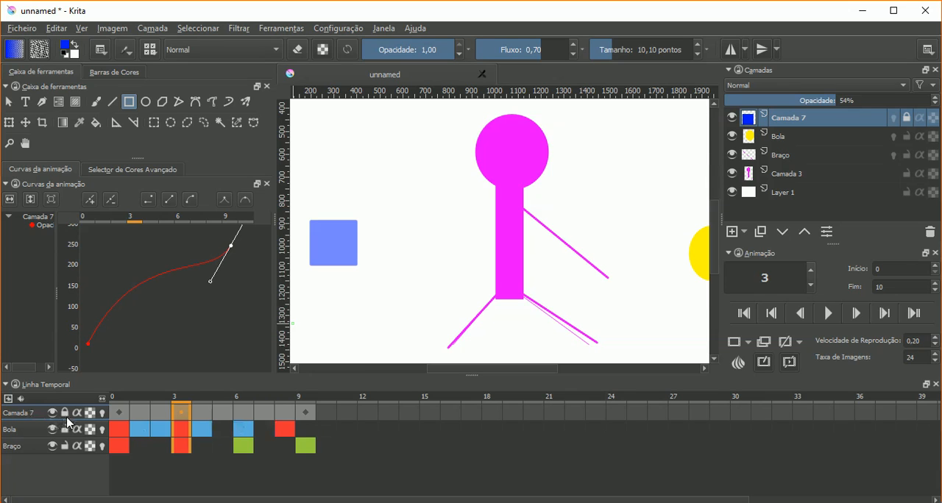
pyautogui.click(66, 413)
pyautogui.click(53, 414)
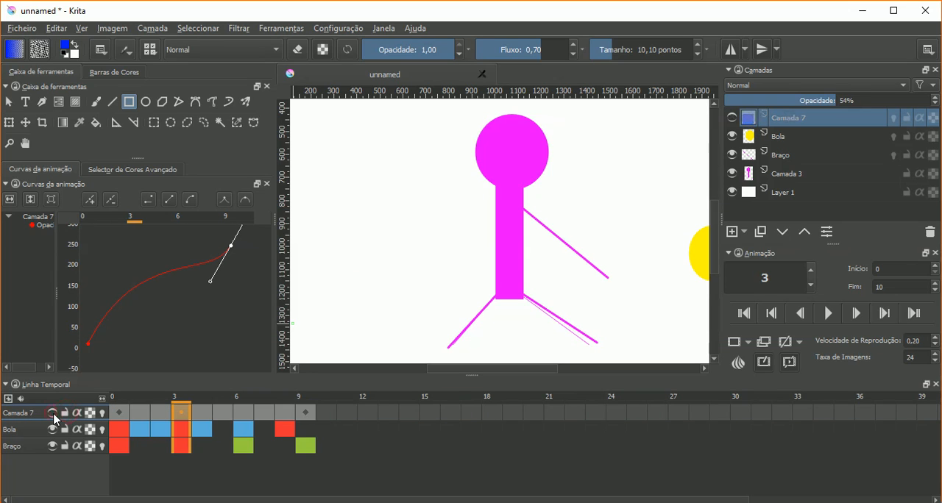
pyautogui.click(53, 414)
pyautogui.click(53, 413)
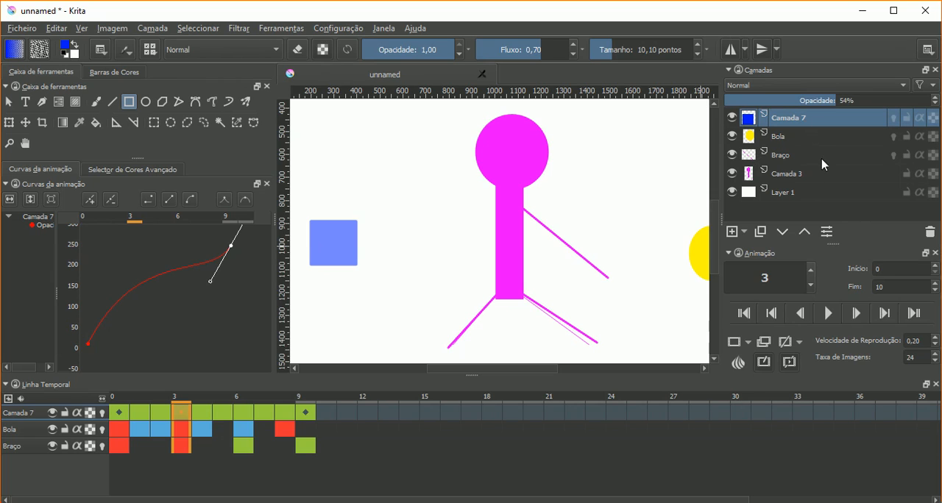
pyautogui.moveTo(822, 161)
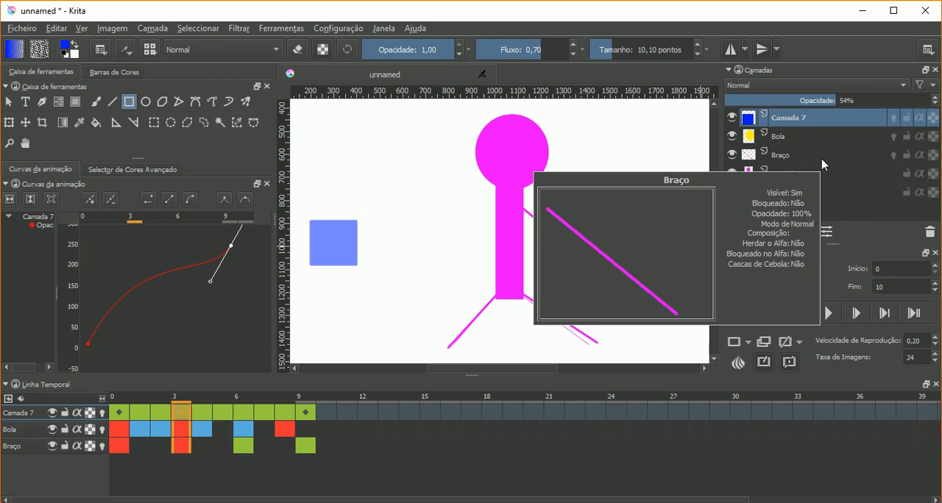